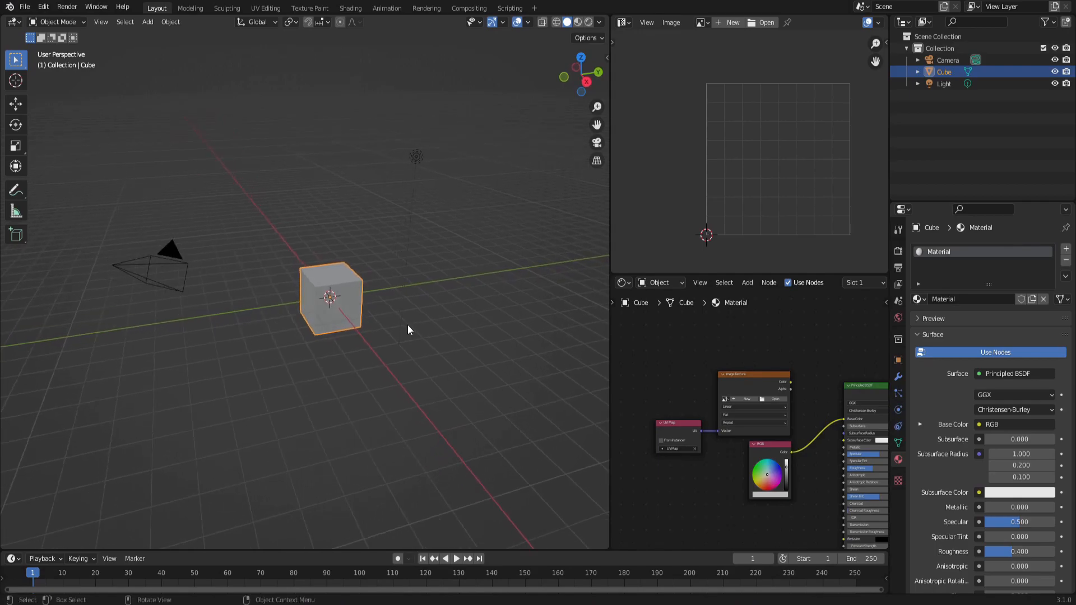
Delete the default cube from the scene.
key("Delete")
mouse_move(413, 329)
middle_mouse_down()
mouse_move(326, 353)
mouse_move(404, 336)
middle_mouse_up()
key("shift+a")
mouse_move(357, 347)
left_click(427, 344)
key("Tab")
key("e")
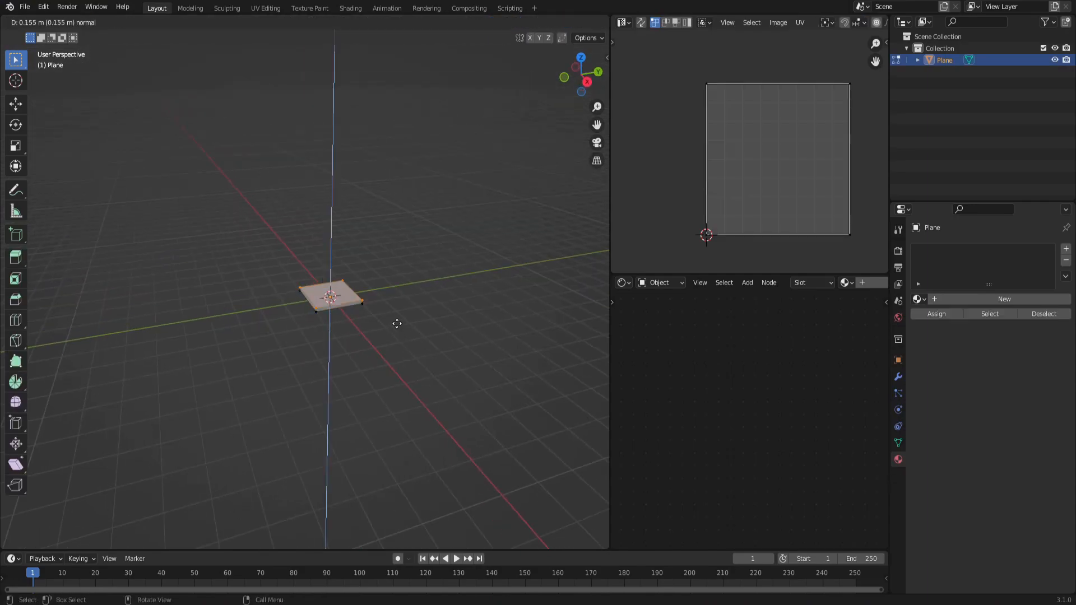
left_click(434, 297)
key("g")
key("Escape")
middle_click_drag(321, 343, 296, 335)
key("Tab")
key("Delete")
middle_click_drag(319, 250, 302, 255)
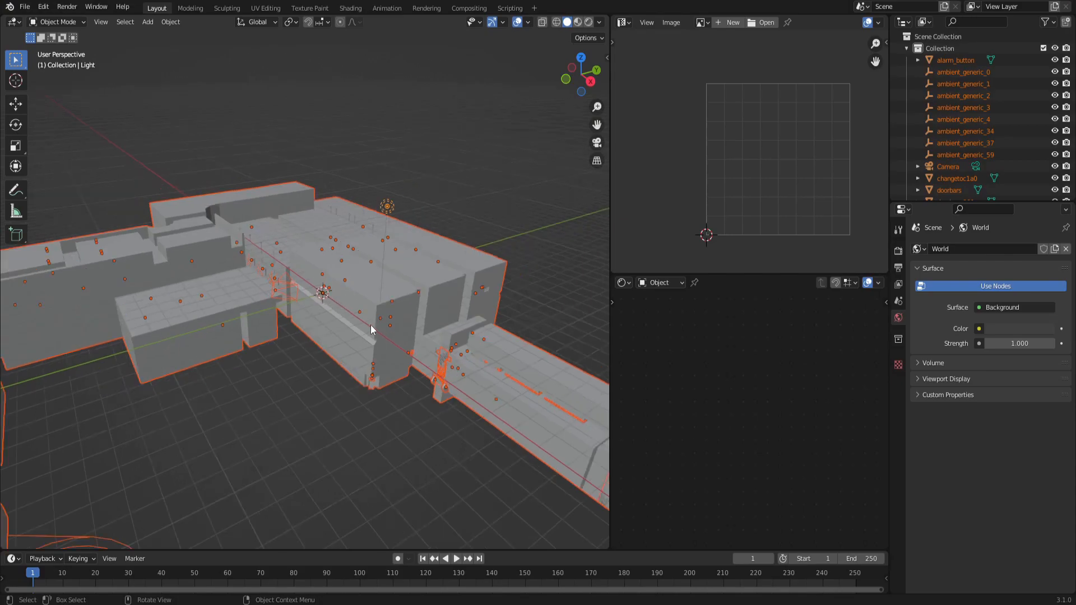
Switch the 3D viewport shading to Material Preview.
middle_click_drag(371, 325, 339, 335)
key("z")
left_click(257, 341)
Explore the imported map using first-person walk navigation.
key("shift+grave")
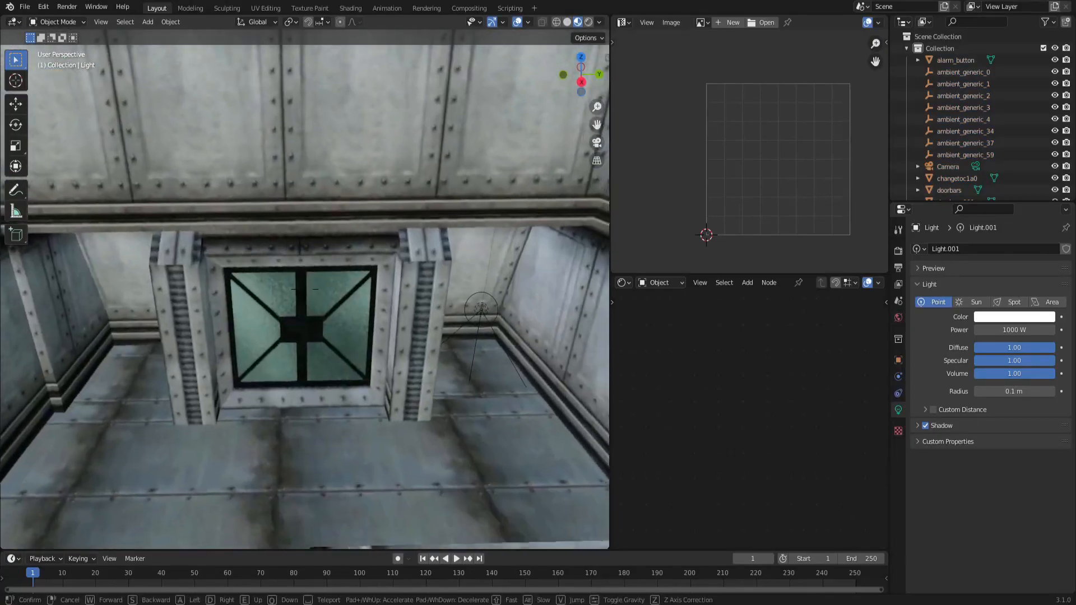
key("w")
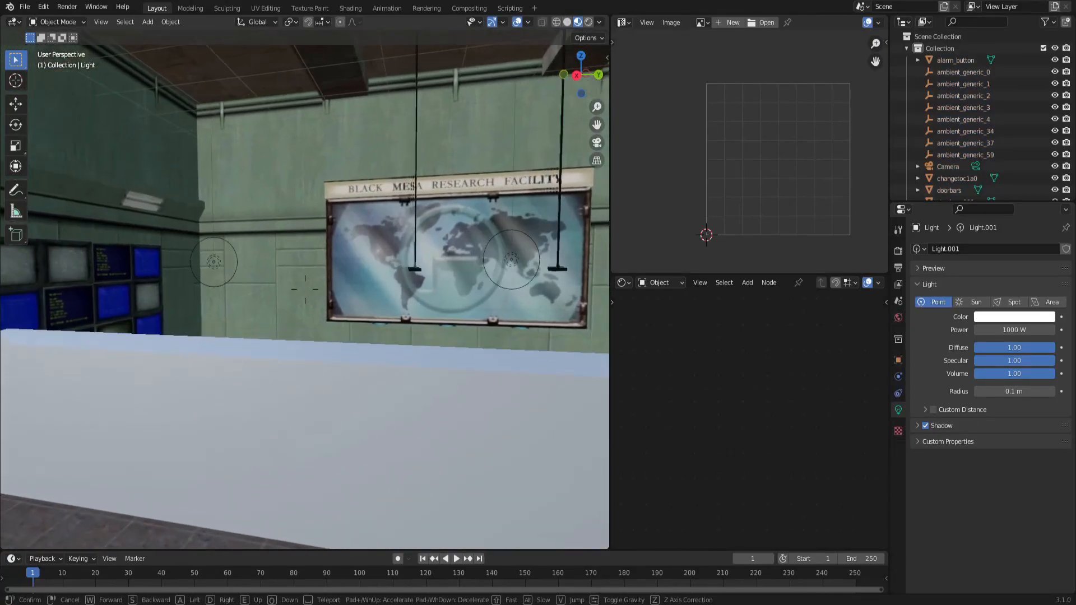
key("s")
key("w")
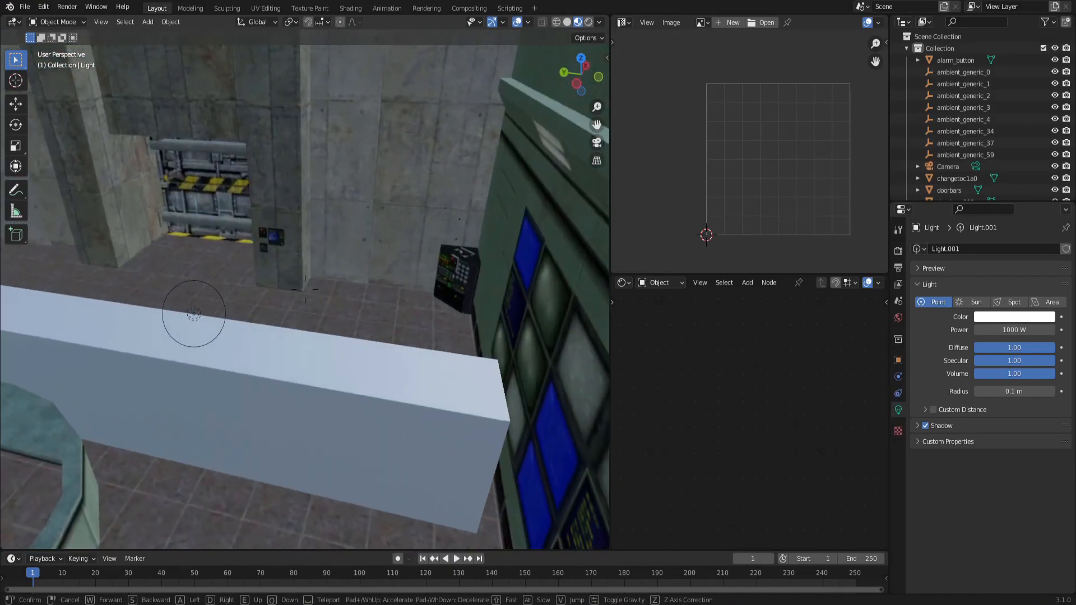
key("s")
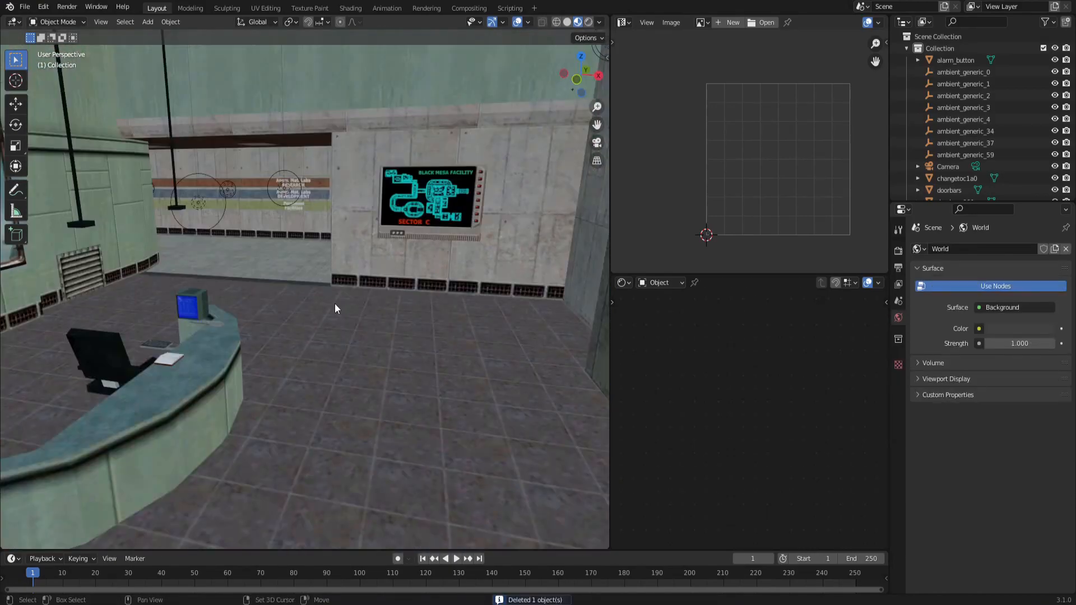
key("shift+grave")
key("w")
key("w")
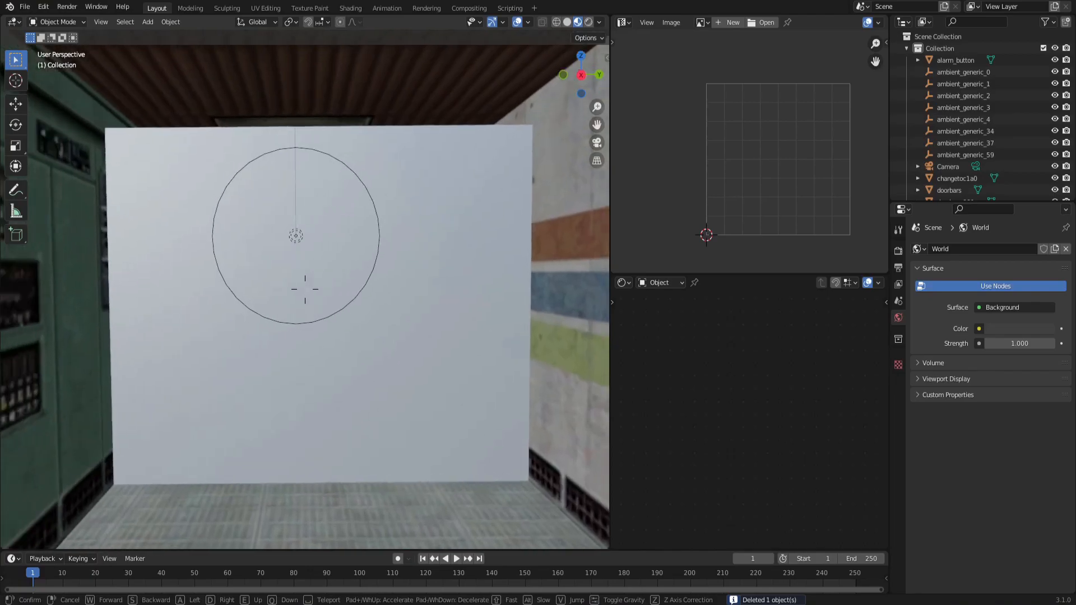
left_click(274, 298)
left_click(275, 298)
key("Delete")
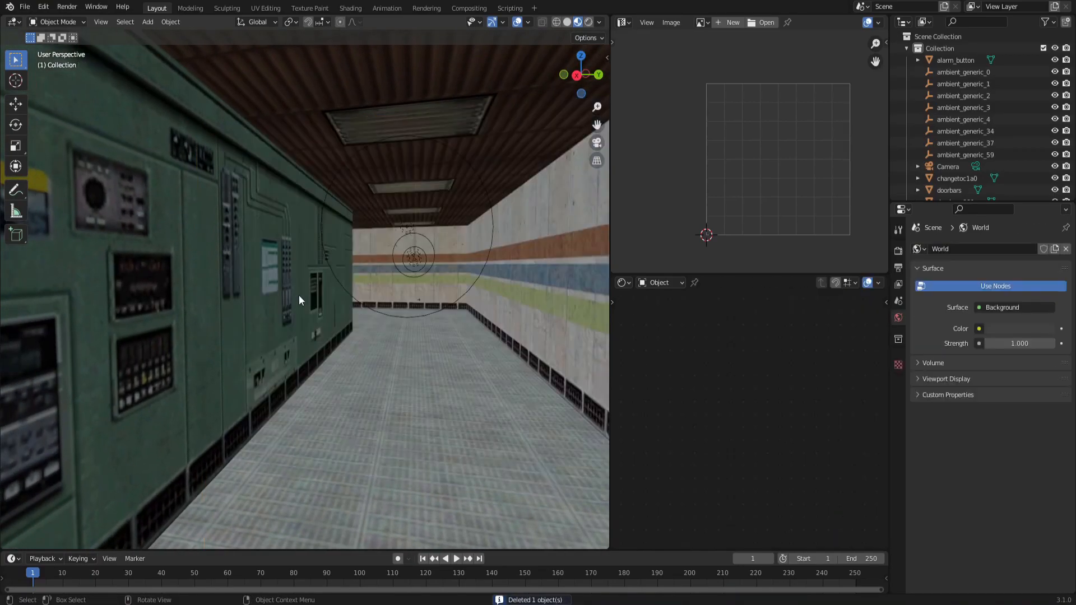
middle_click_drag(416, 312, 412, 314)
key("shift+grave")
key("w")
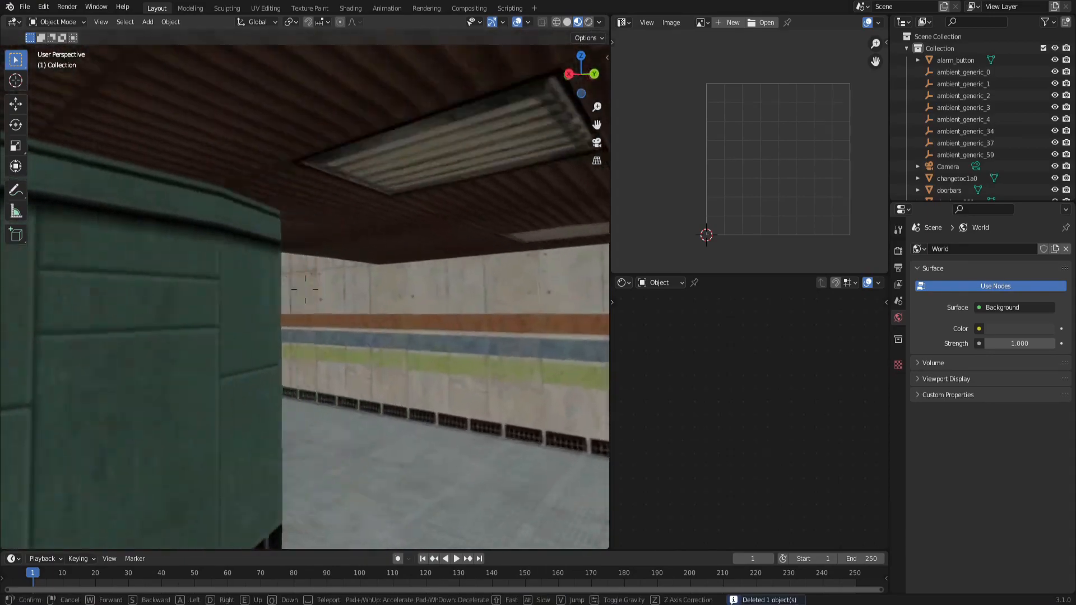
left_click(305, 297)
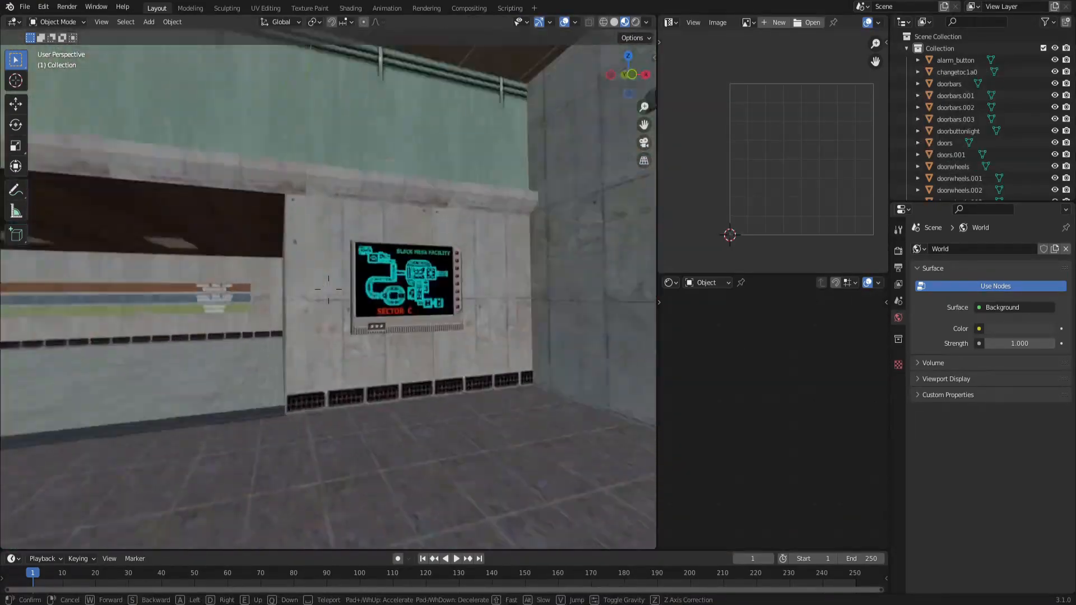
key("w")
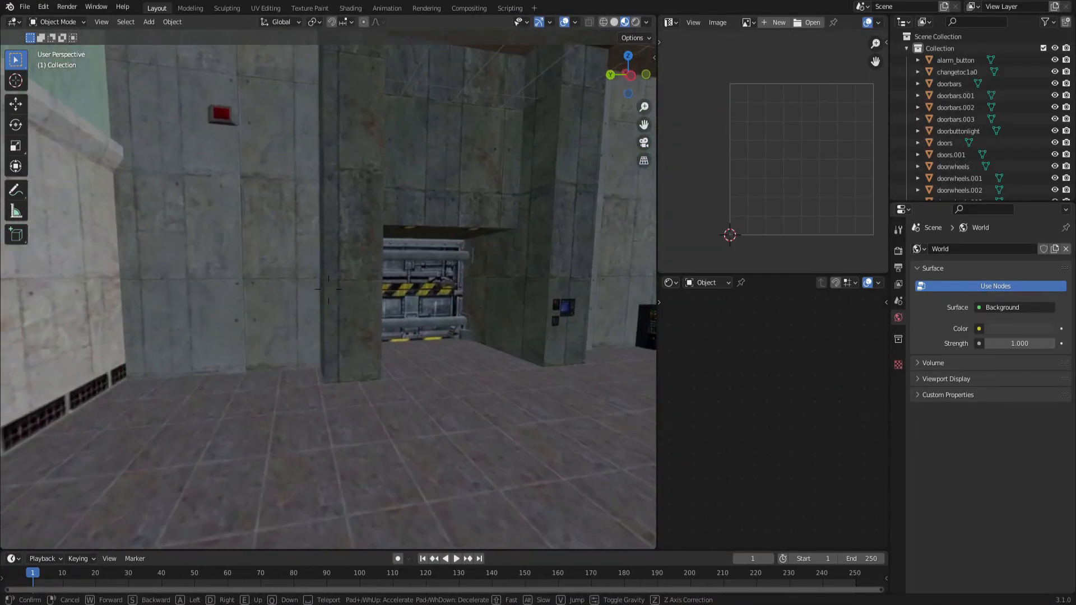
key("w")
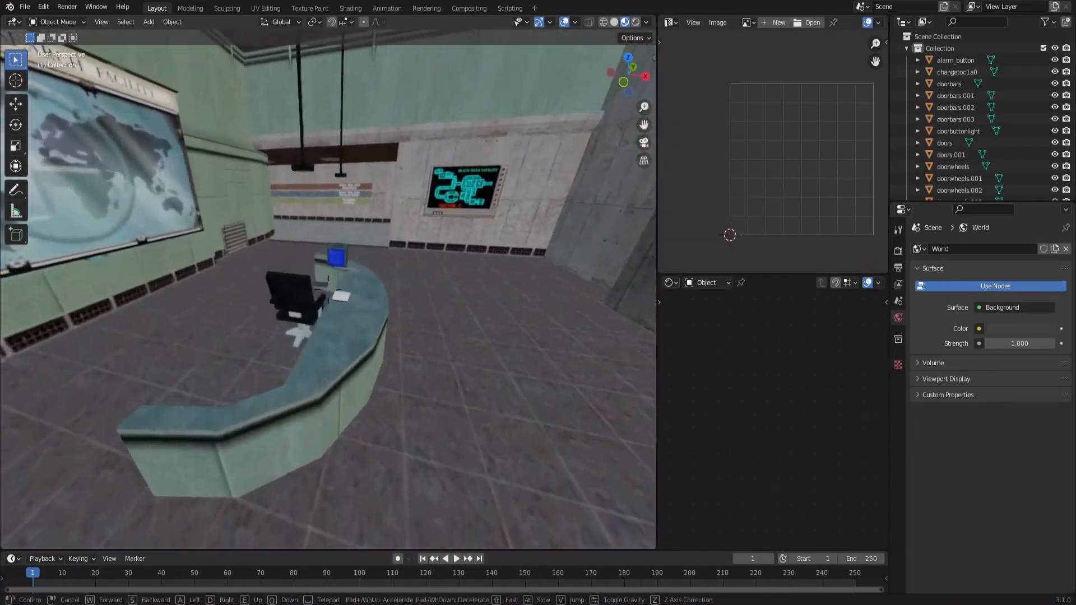
key("w")
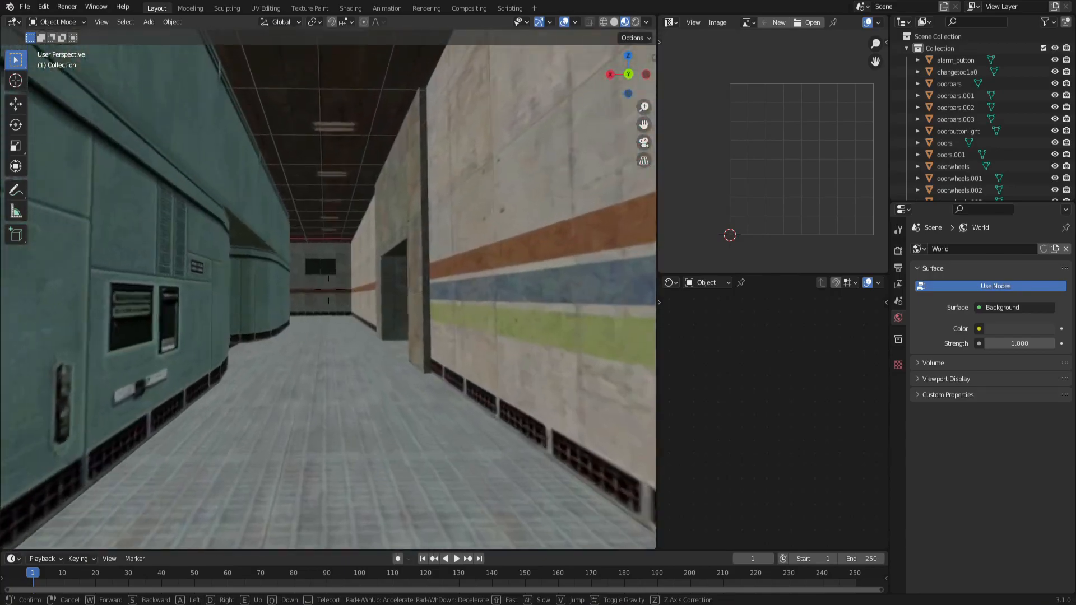
key("w")
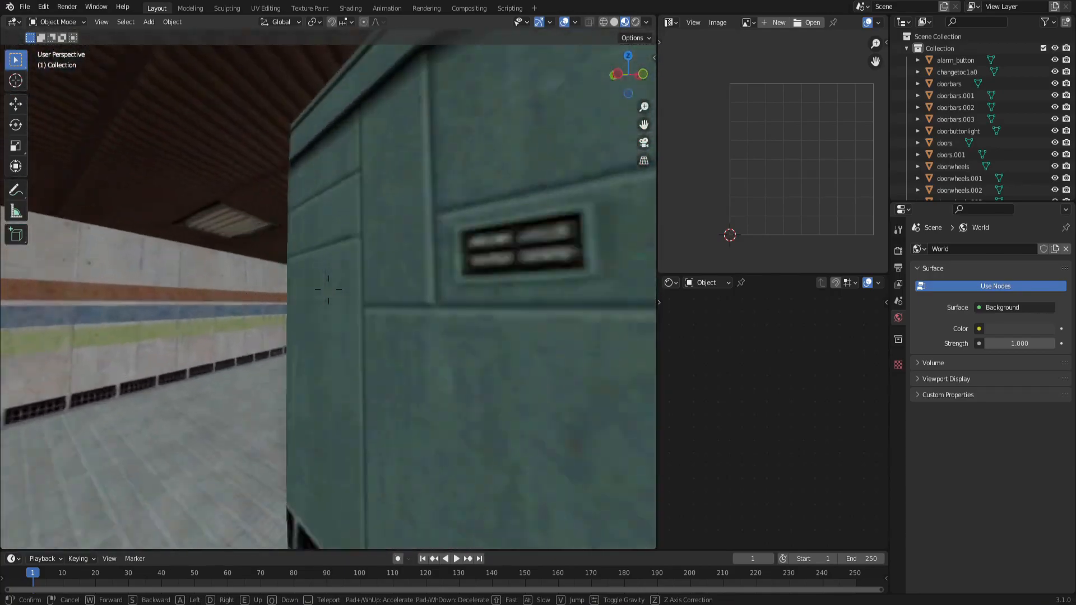
key("w")
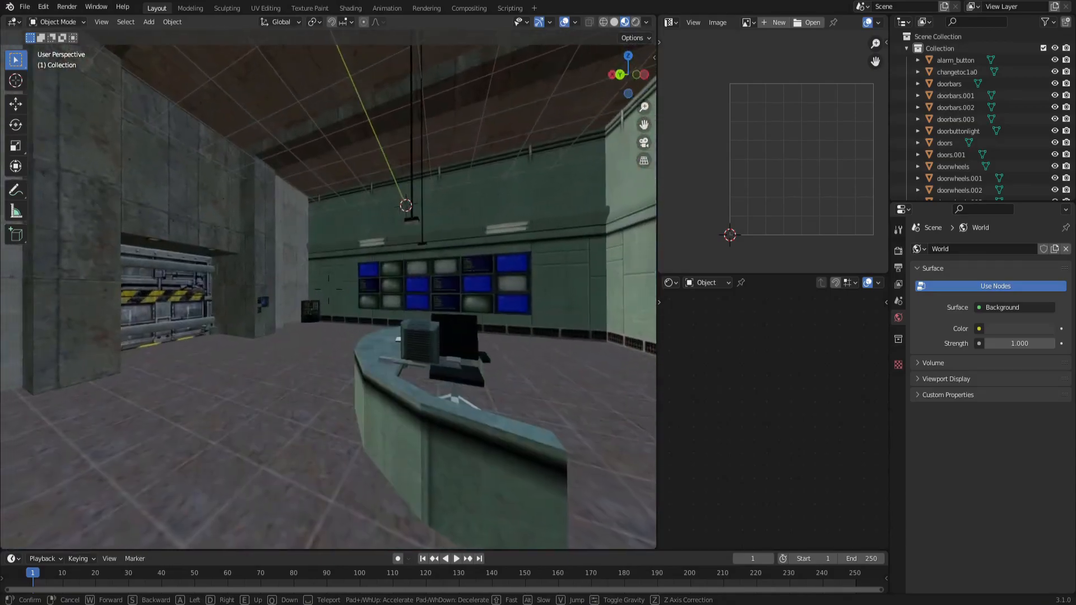
key("w")
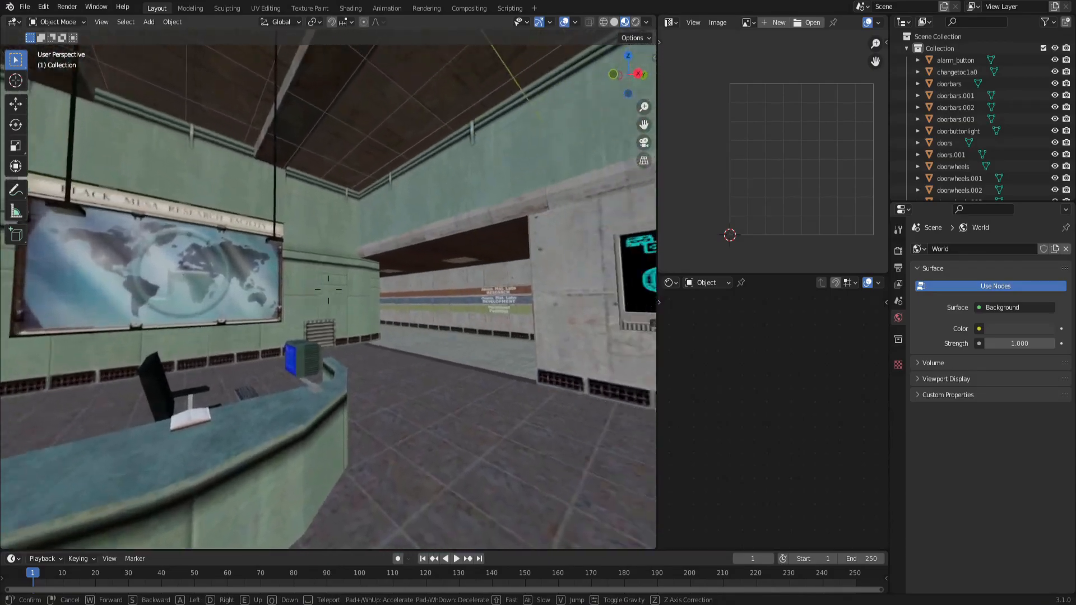
key("w")
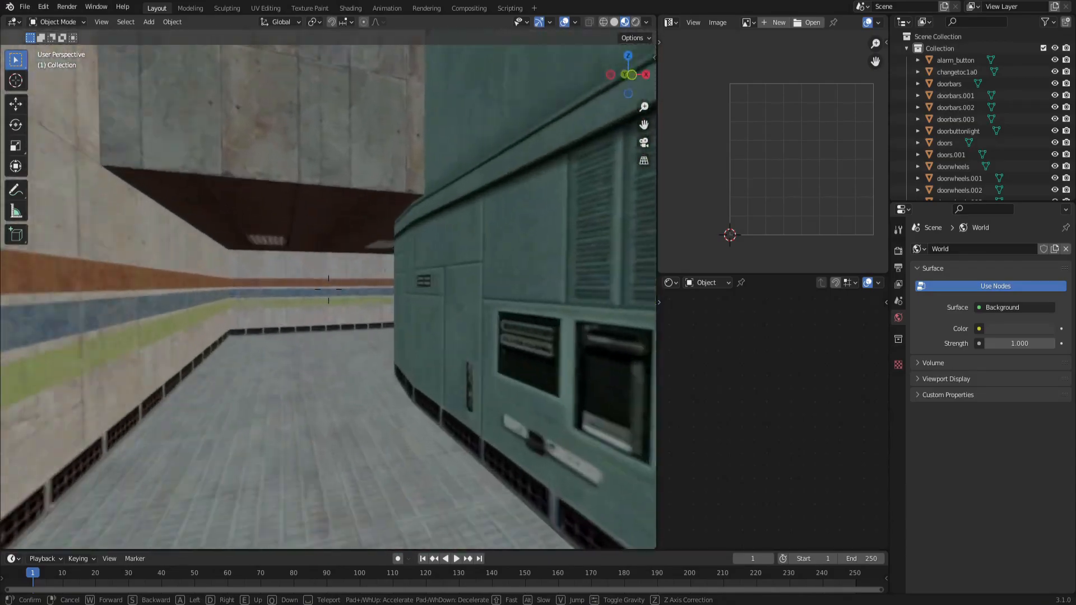
key("w")
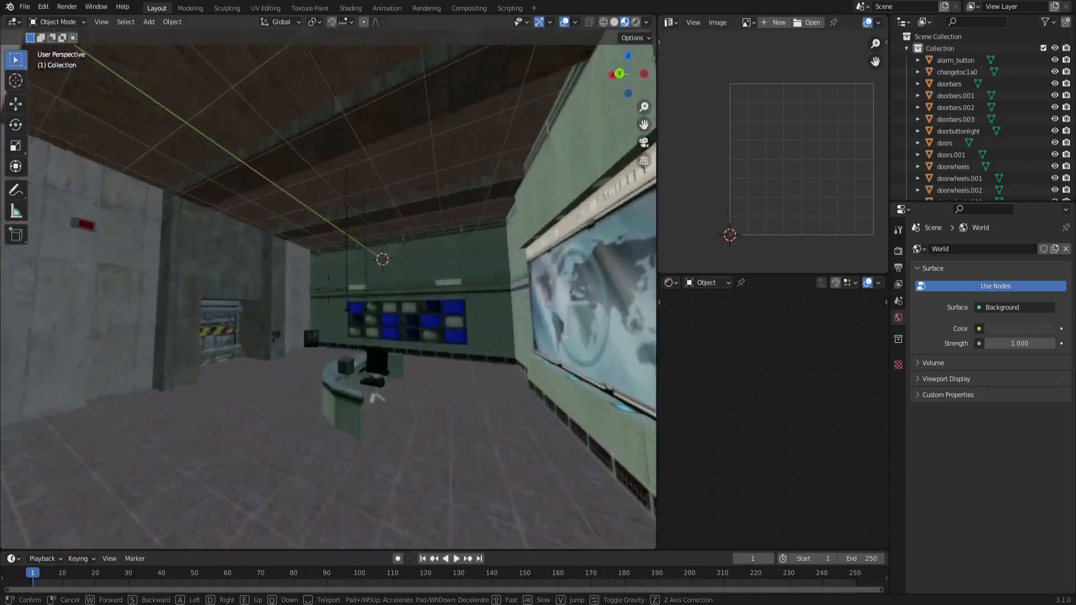
key("w")
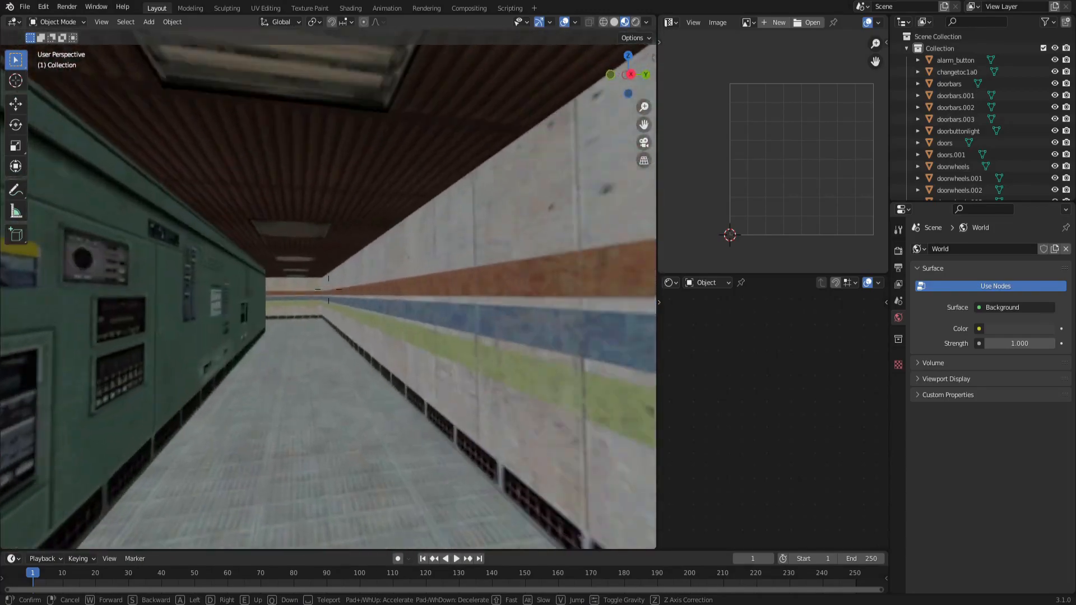
key("w")
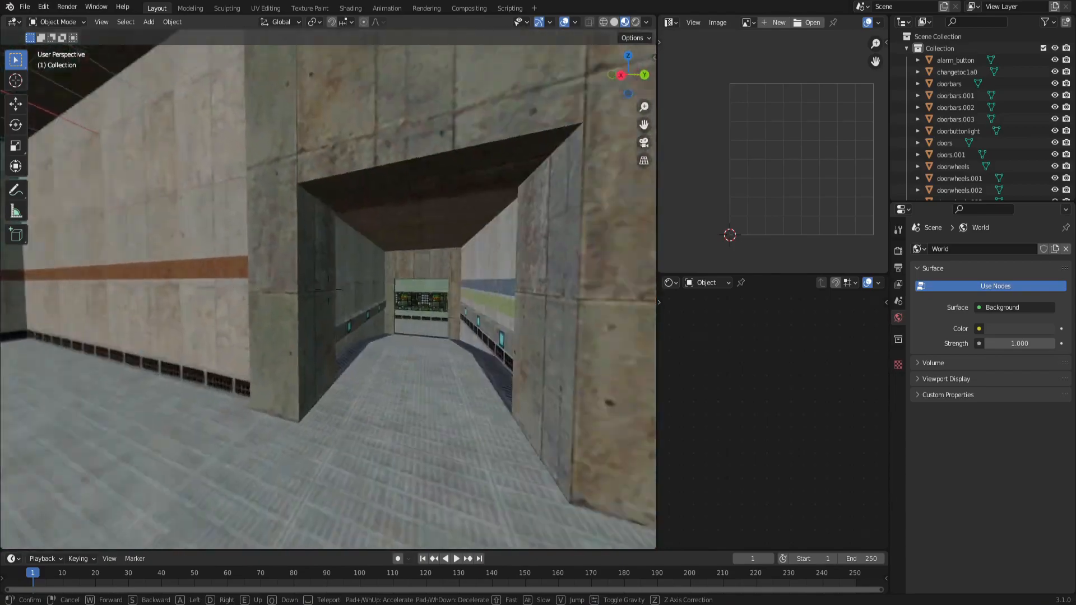
key("w")
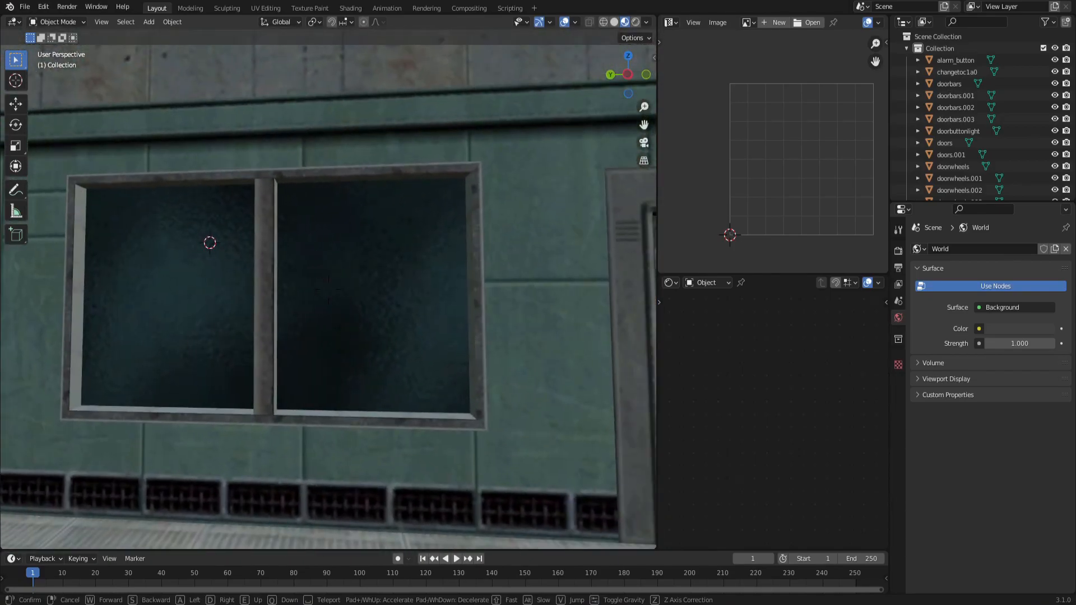
Select the glass window pane and set its material's Blend Mode to Alpha Blend.
left_click(362, 280)
left_click(362, 279)
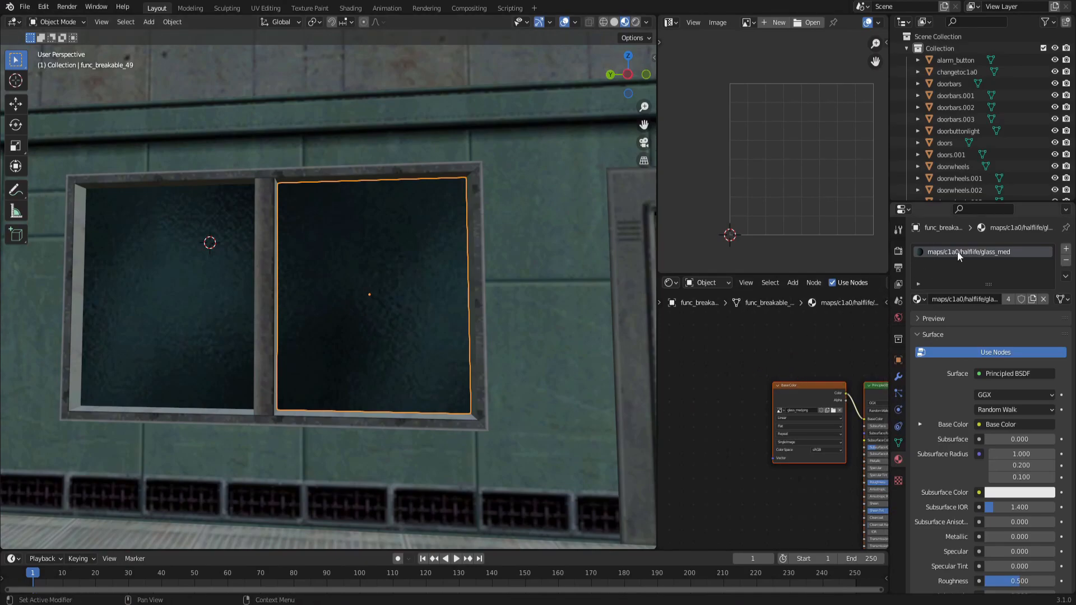
scroll(945, 478, "down", 5)
scroll(941, 473, "down", 12)
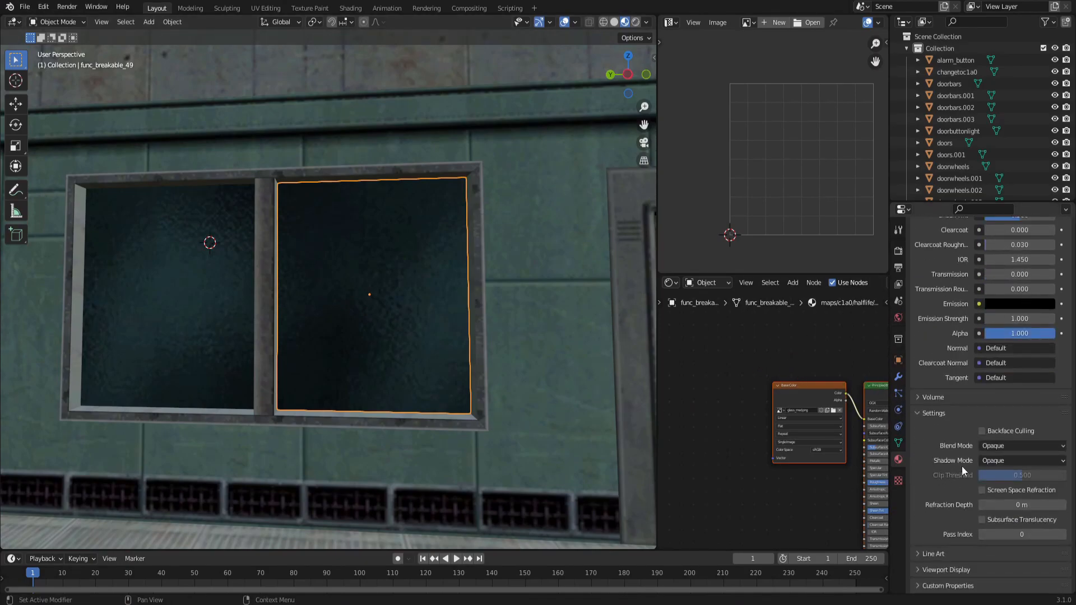
left_click(991, 447)
left_click(1001, 499)
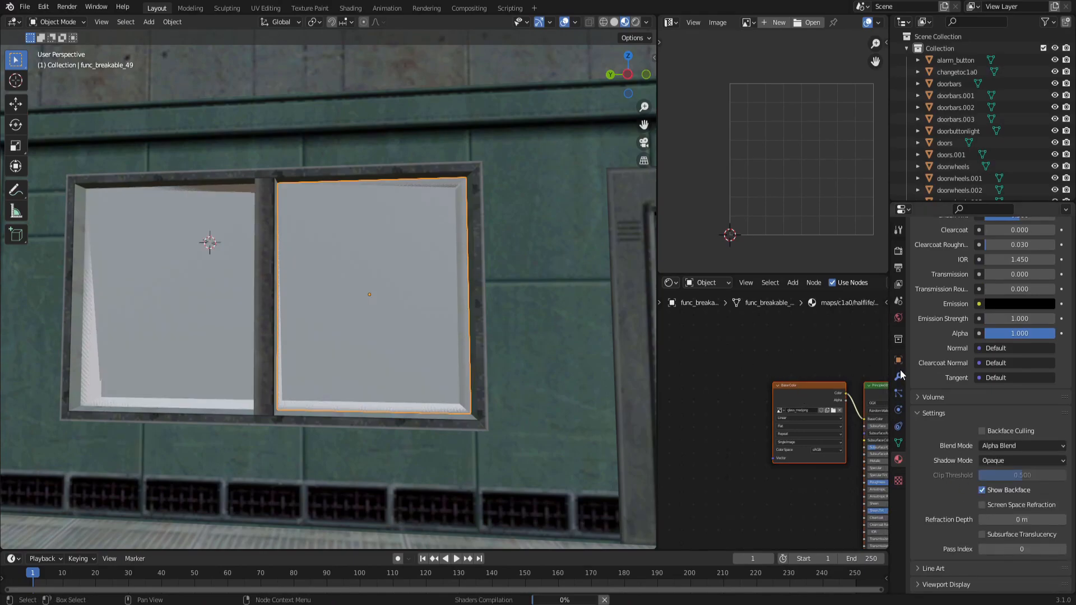
Lower the Alpha of the glass material's Principled BSDF node to make the window see-through.
scroll(932, 355, "up", 13)
middle_click_drag(793, 358, 703, 328)
left_click(737, 336)
middle_click_drag(826, 412, 800, 338)
left_click_drag(781, 463, 751, 464)
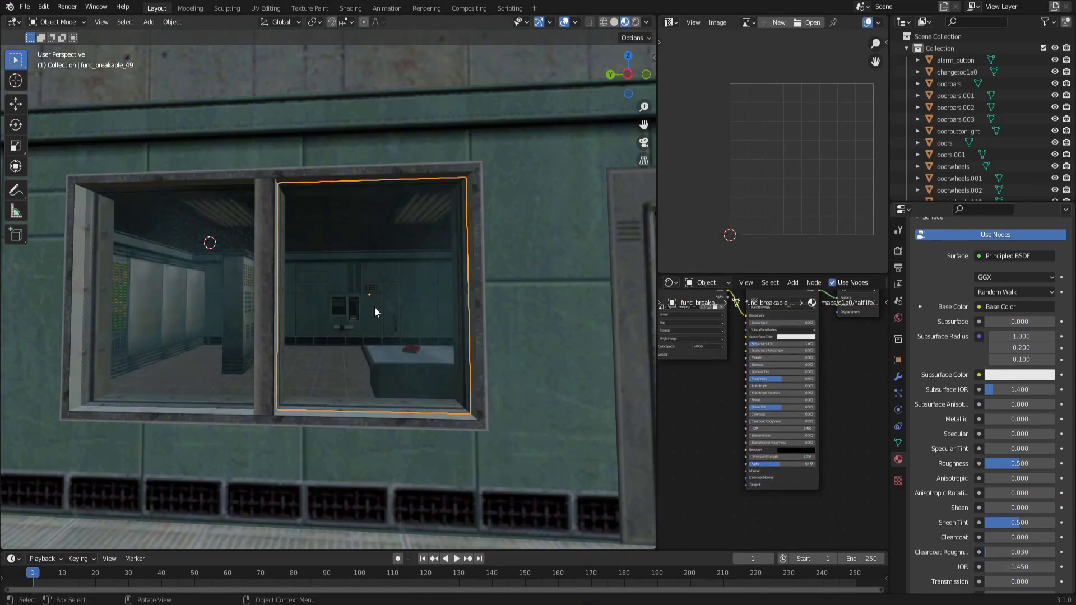
Walk through the map to inspect the see-through window and locate other glass panes.
key("shift+grave")
key("w")
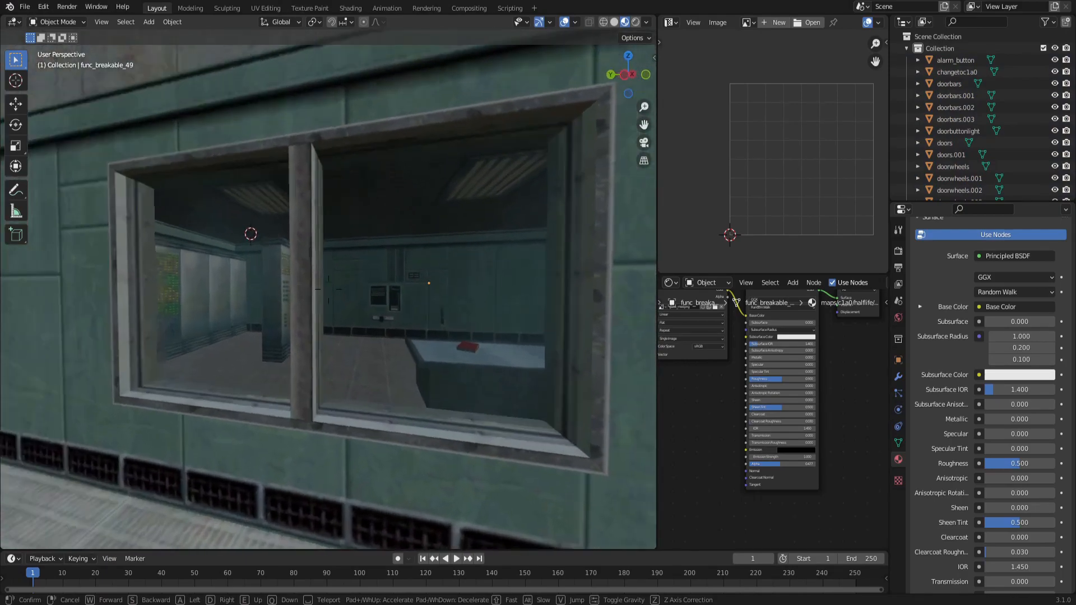
key("d")
key("w")
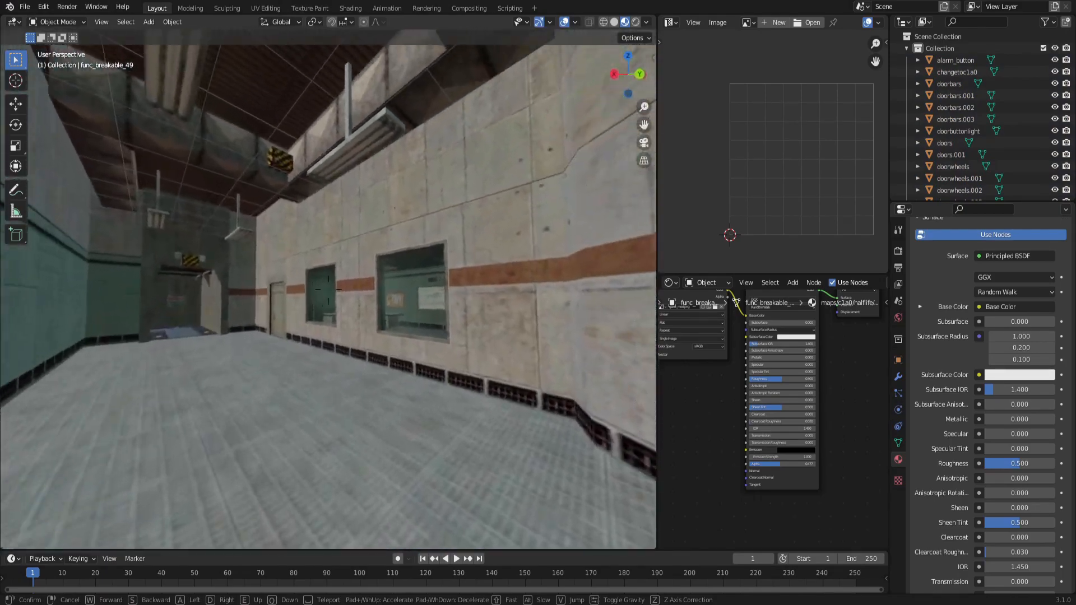
key("w")
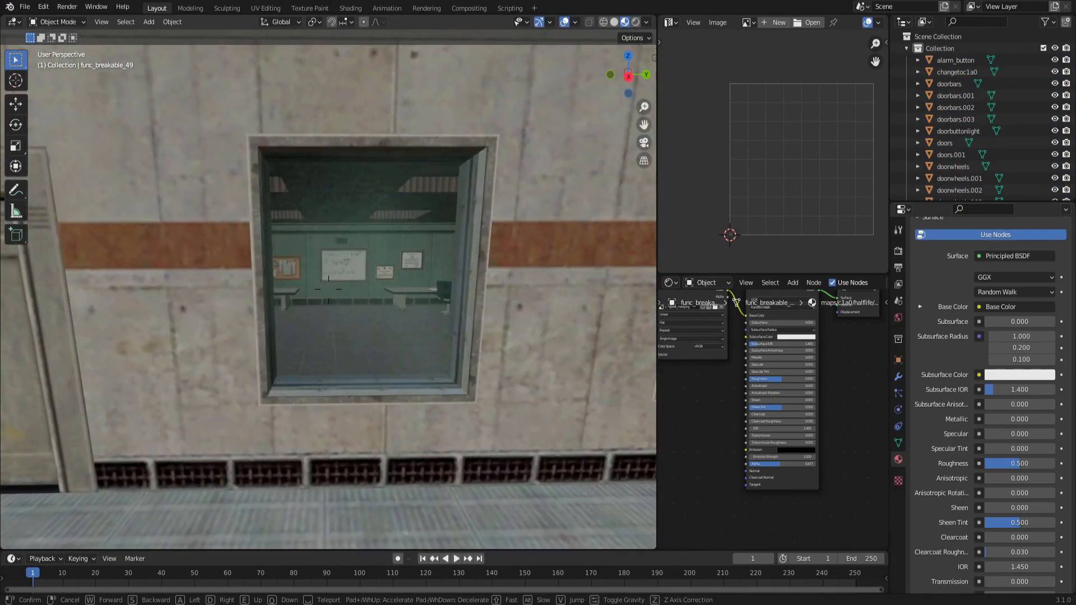
key("w")
key("w")
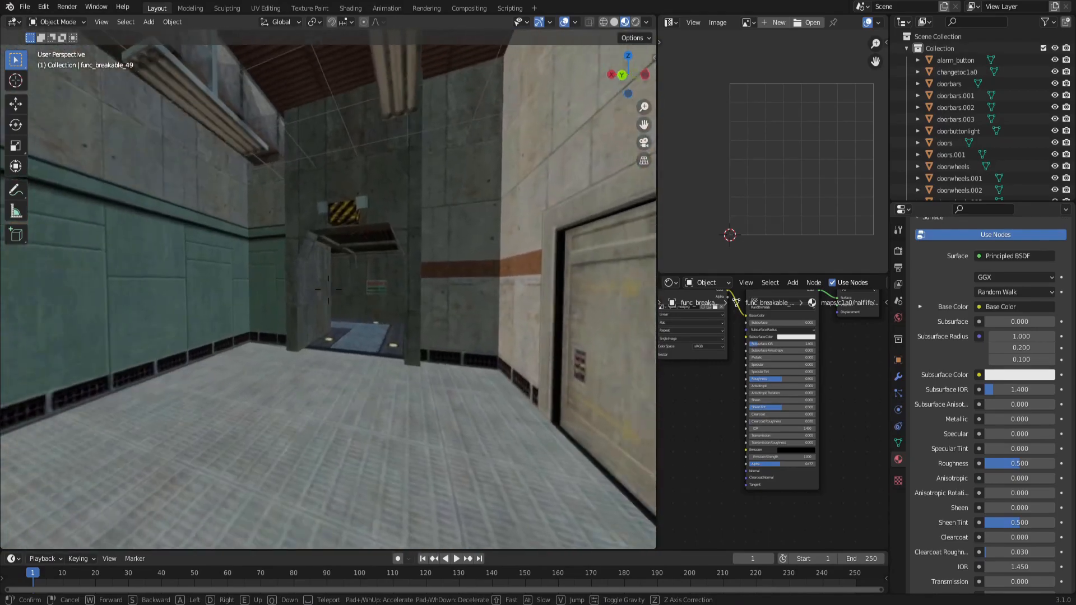
key("w")
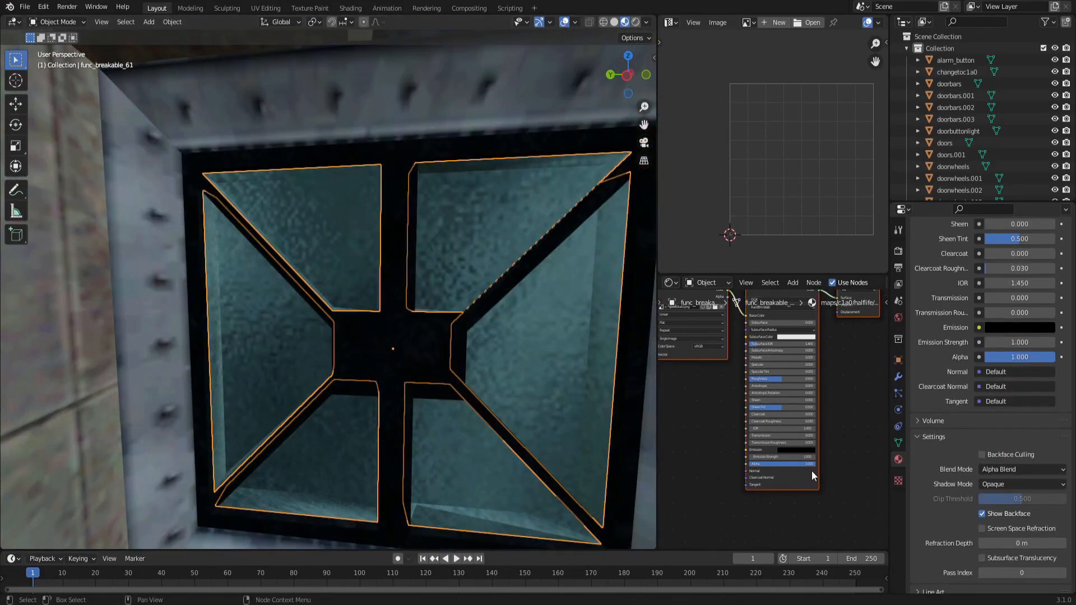
Set the Alpha of the other glass pane's Principled BSDF node to 0.391.
left_click_drag(786, 463, 774, 464)
Walk through the map with walk navigation to inspect the rooms and the see-through glass.
key("shift+grave")
key("w")
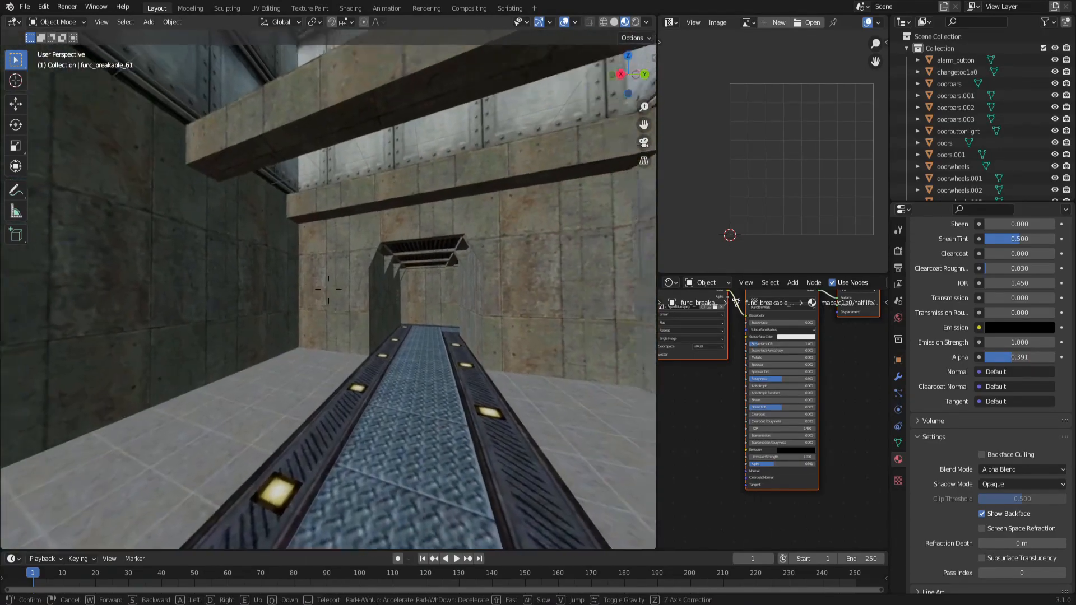
key("w")
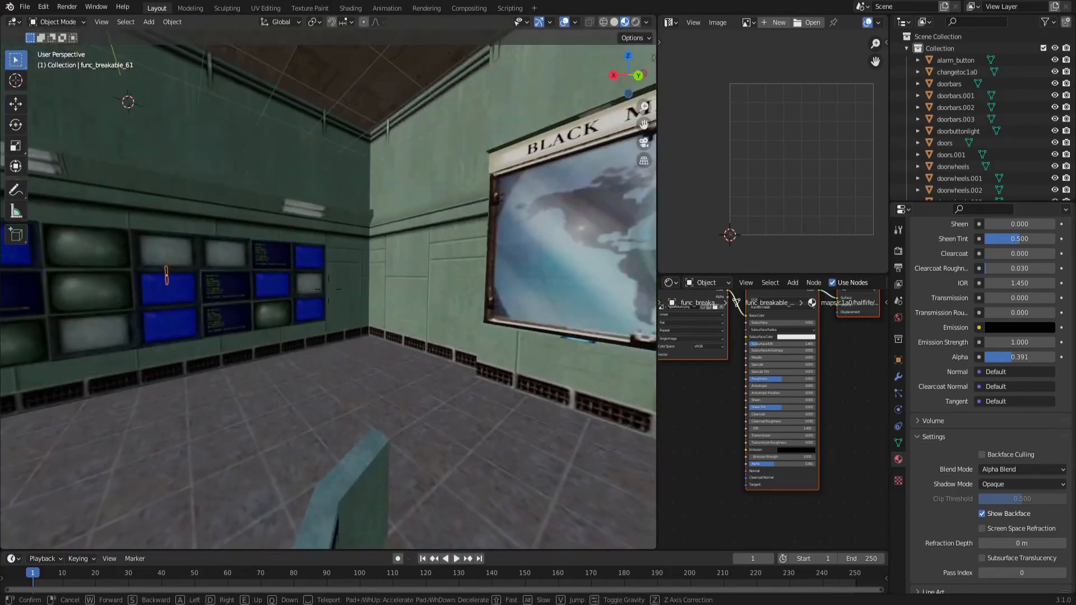
key("s")
key("w")
key("a")
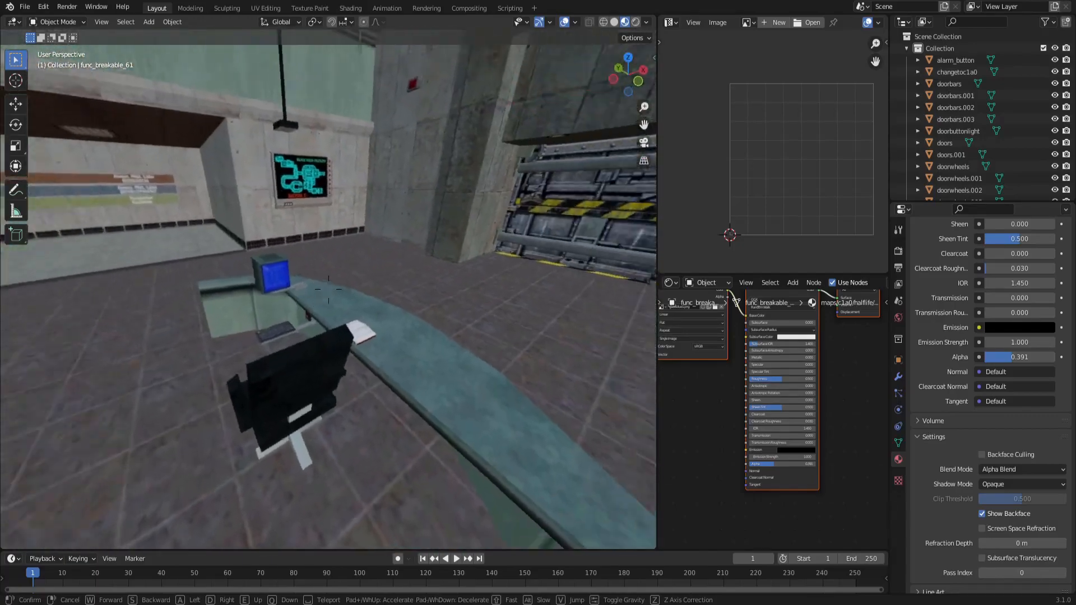
key("a")
key("w")
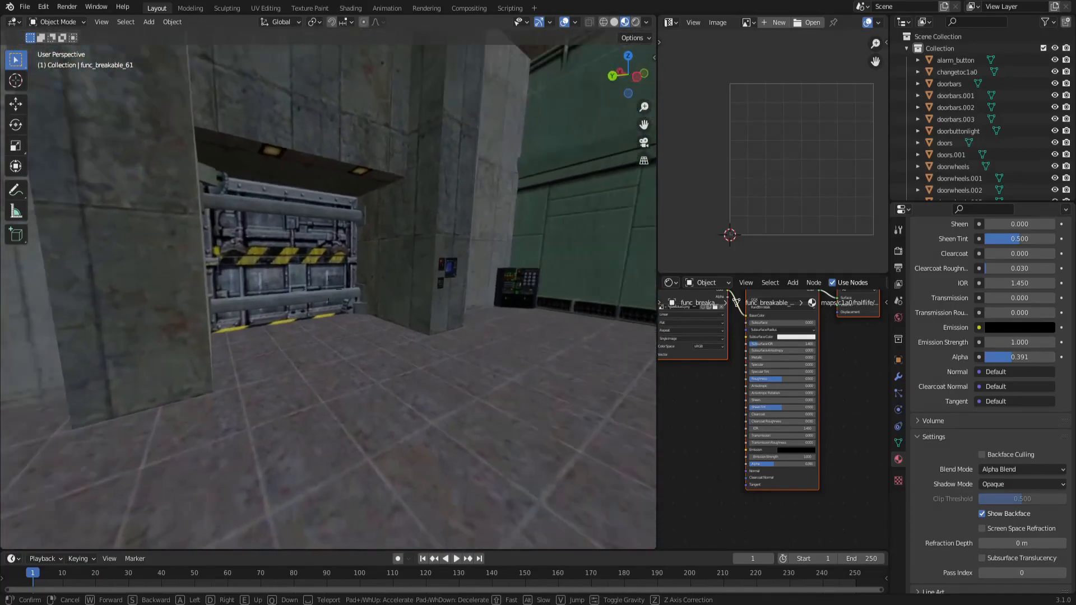
key("w")
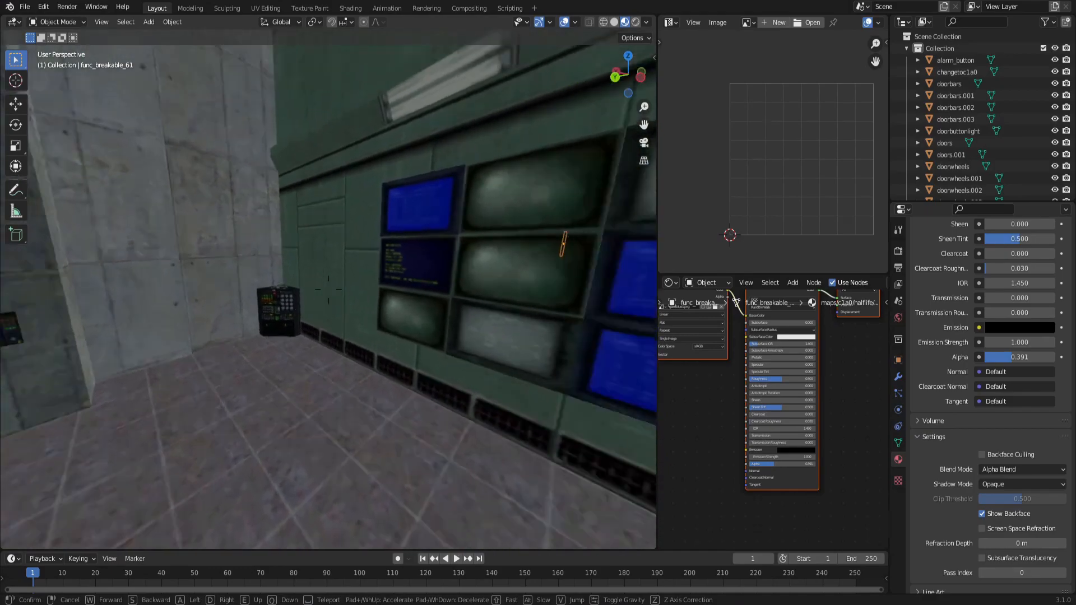
key("w")
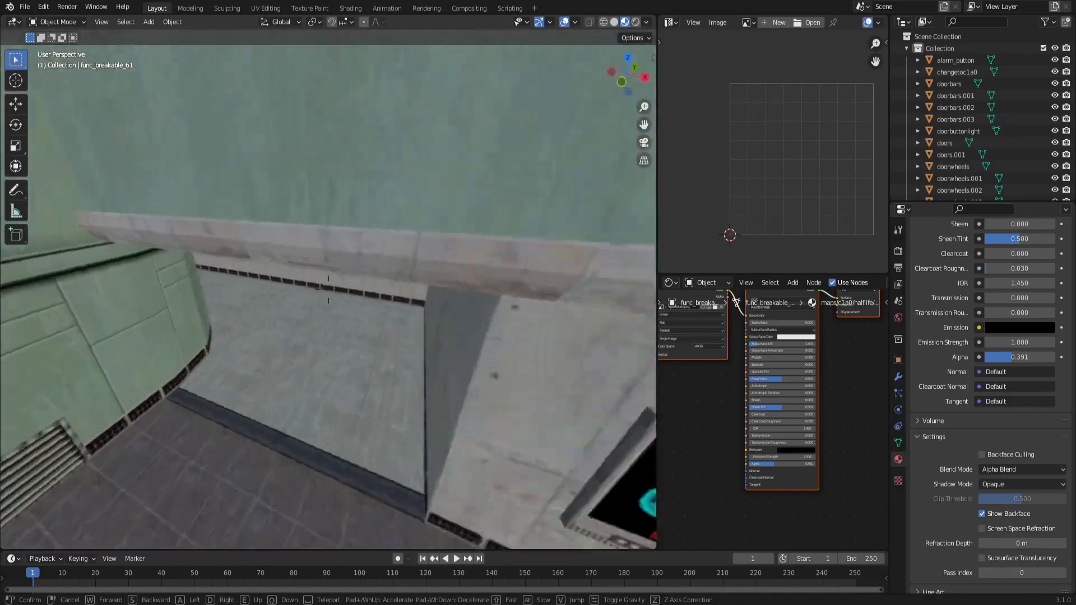
key("w")
key("s")
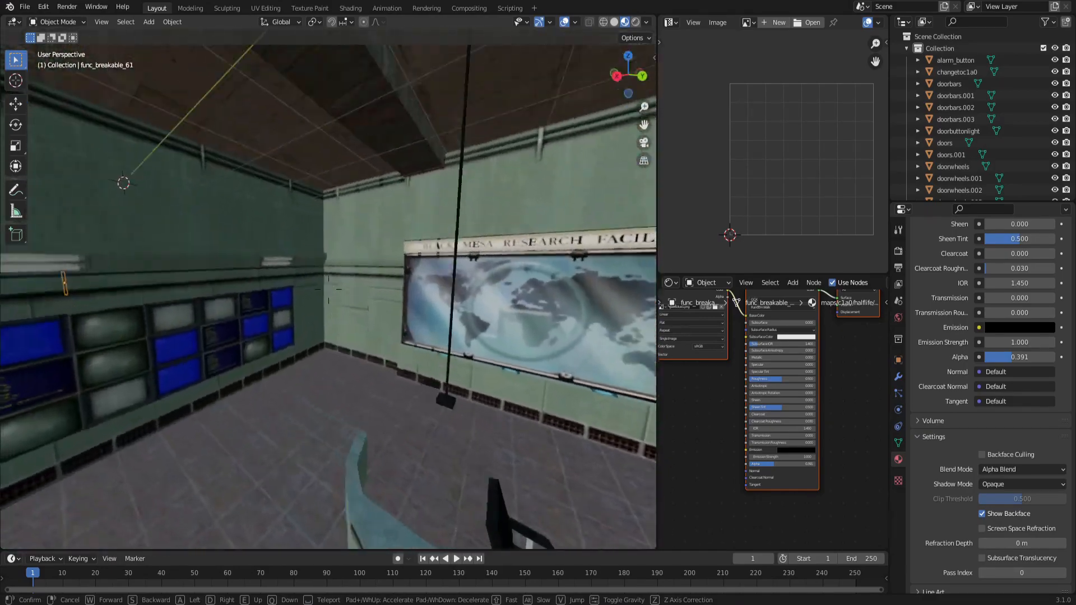
key("s")
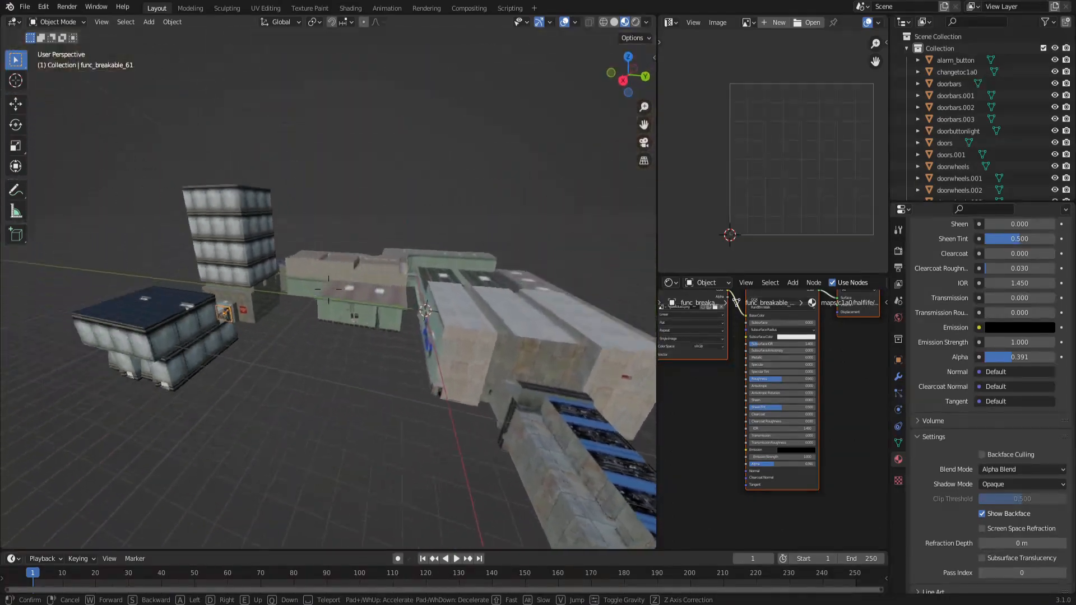
left_click(329, 290)
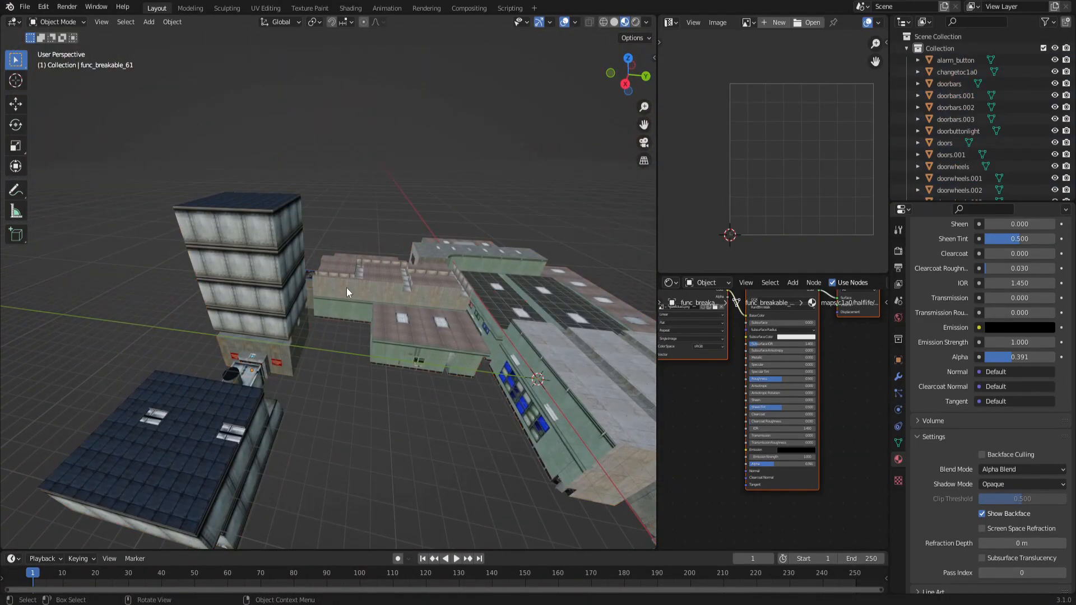
key("a")
middle_click_drag(526, 311, 380, 245)
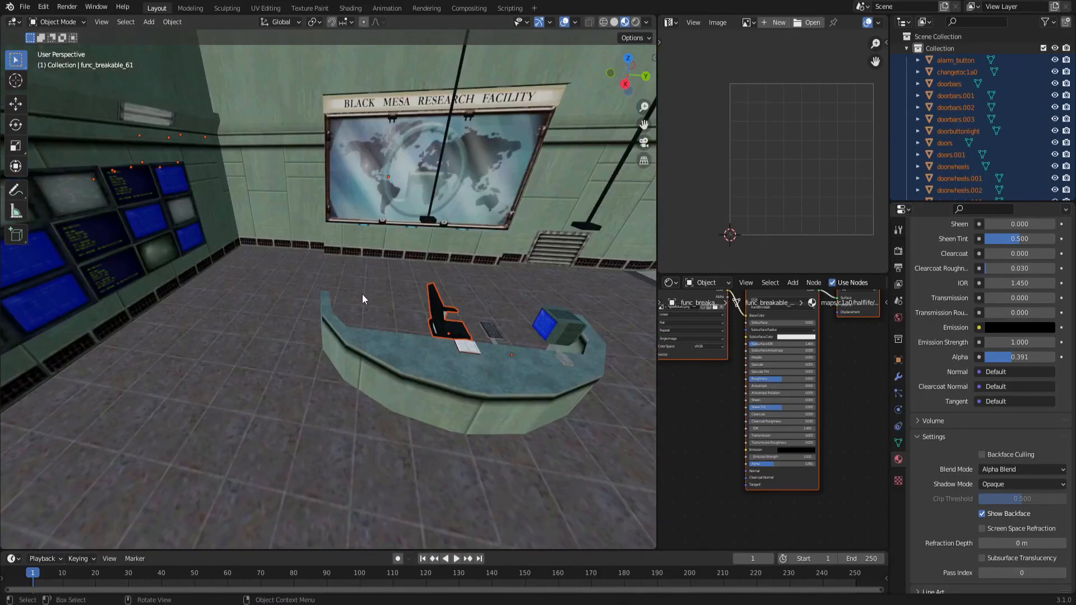
key("shift+grave")
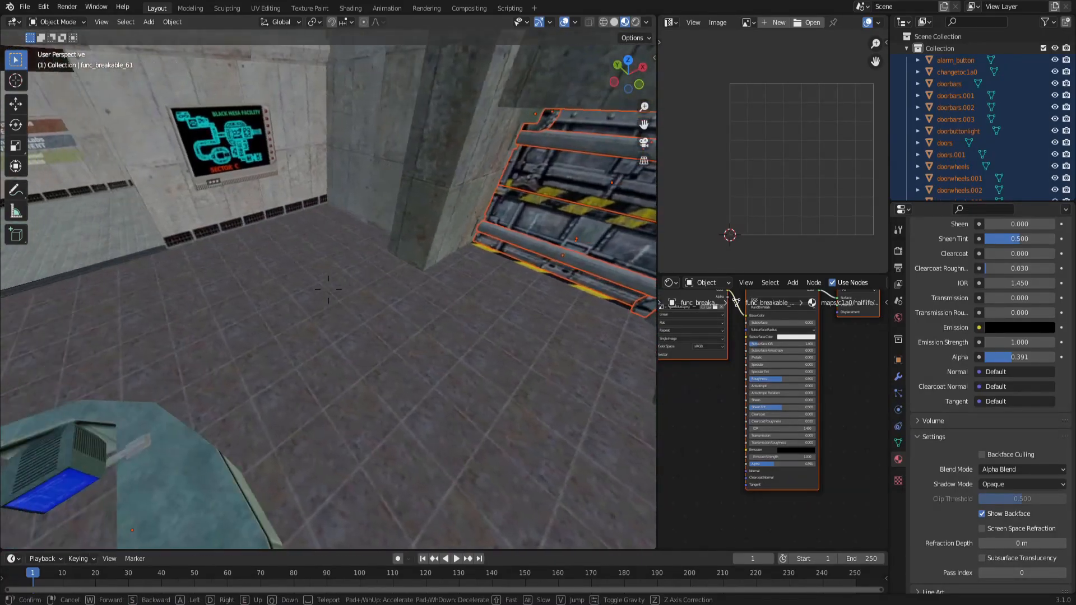
key("s")
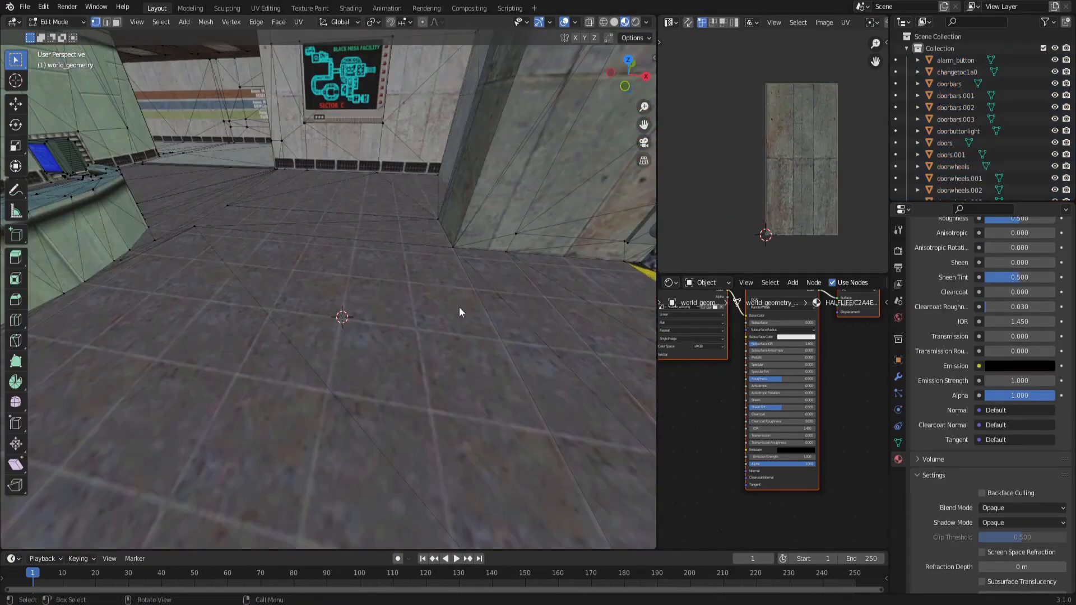
key("Tab")
key("a")
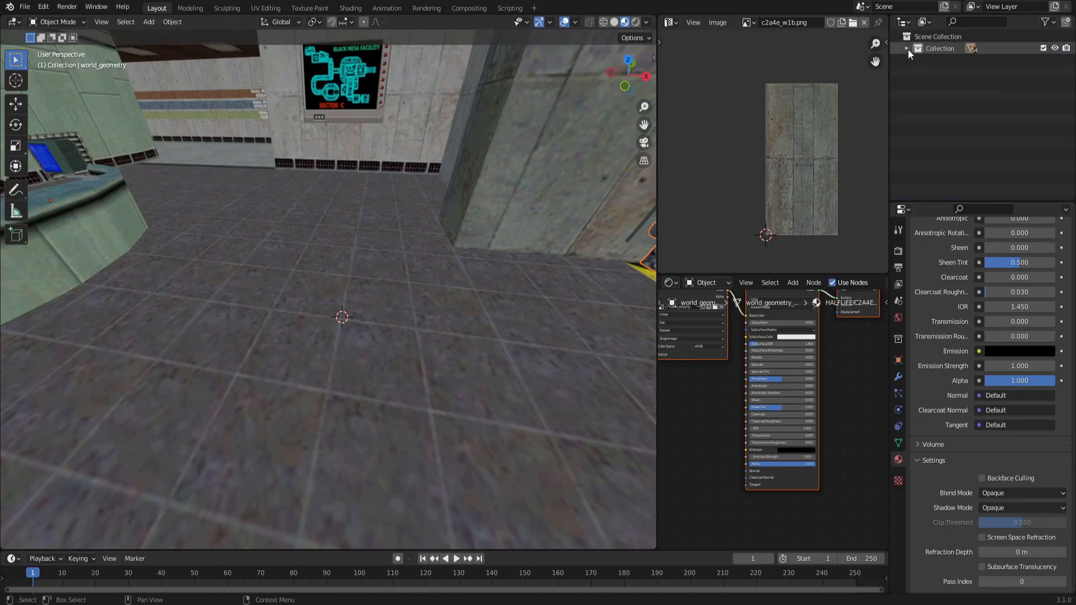
Add a Plain Axes empty at the 3D cursor on the floor.
left_click(943, 55)
key("shift+a")
mouse_move(402, 290)
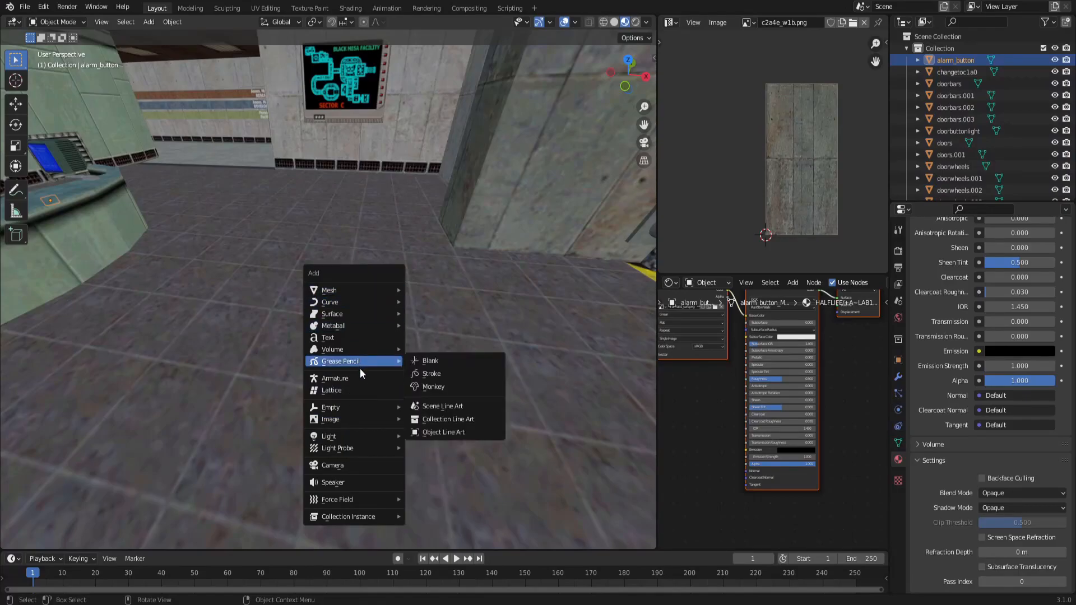
mouse_move(364, 409)
left_click(426, 408)
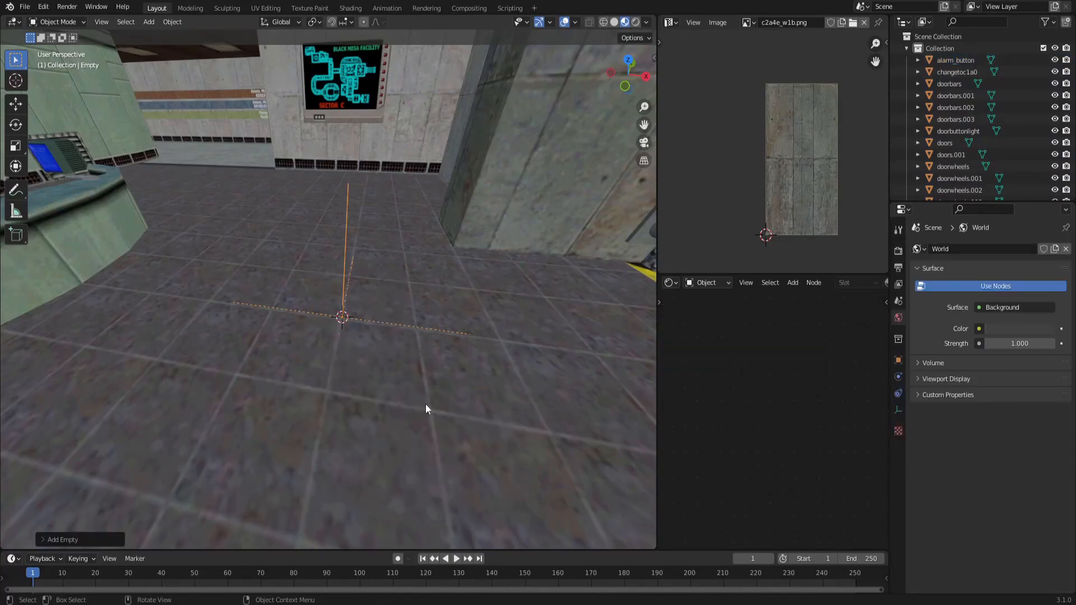
Select all map objects and parent them to the empty, keeping their transforms.
key("a")
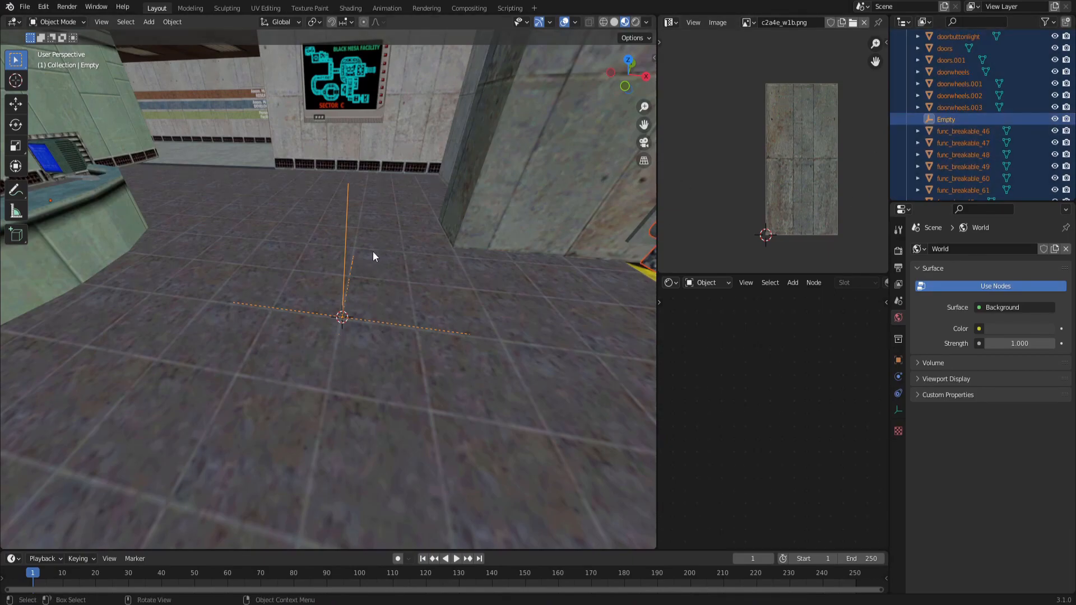
key("ctrl+p")
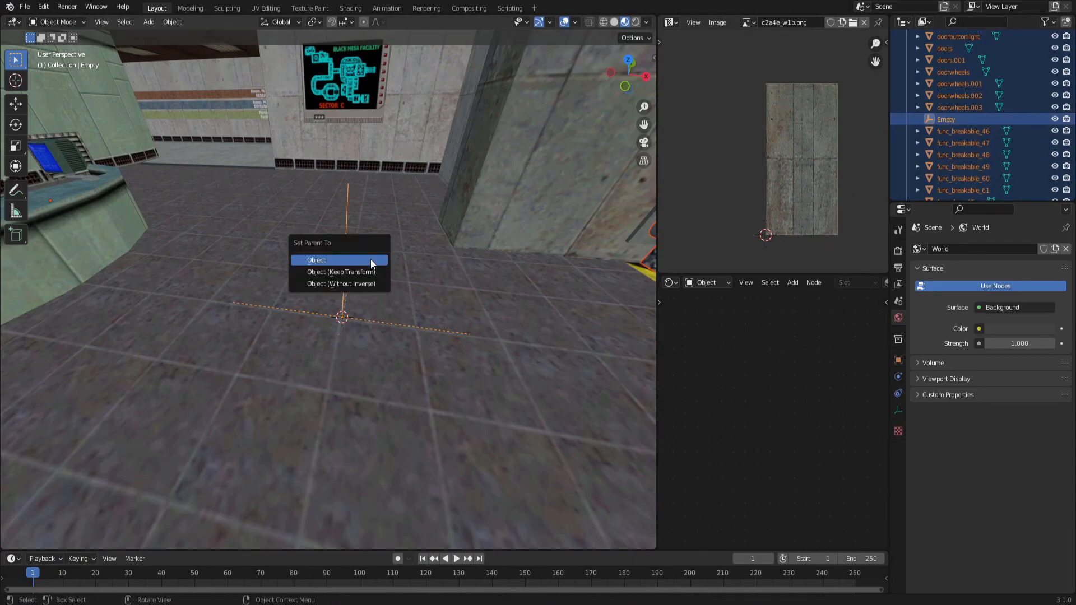
left_click(368, 272)
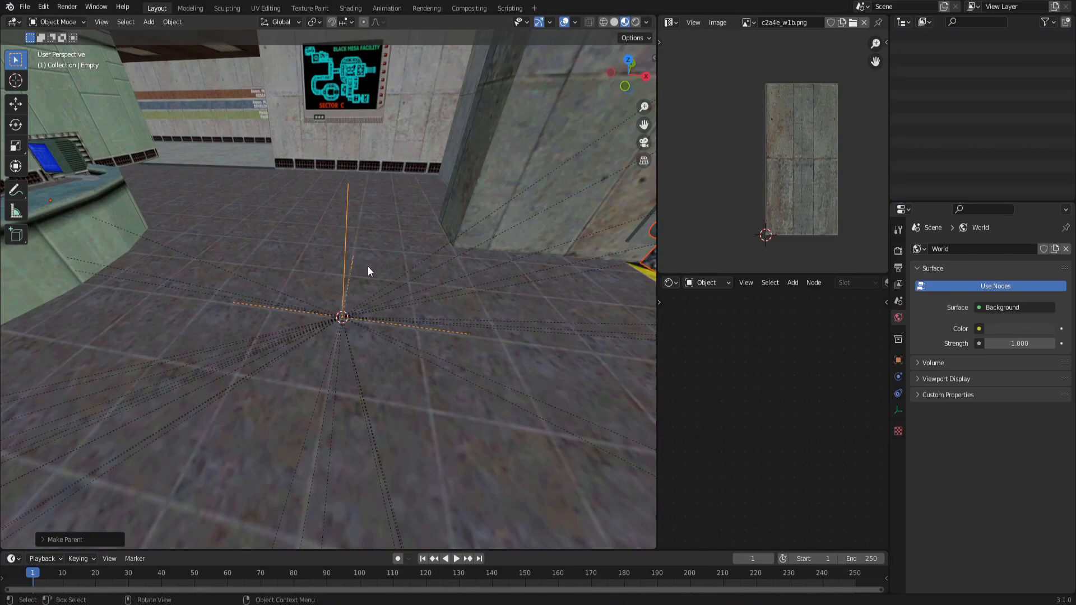
Select the empty and clear its location to move the whole map to the world origin.
left_click(345, 237)
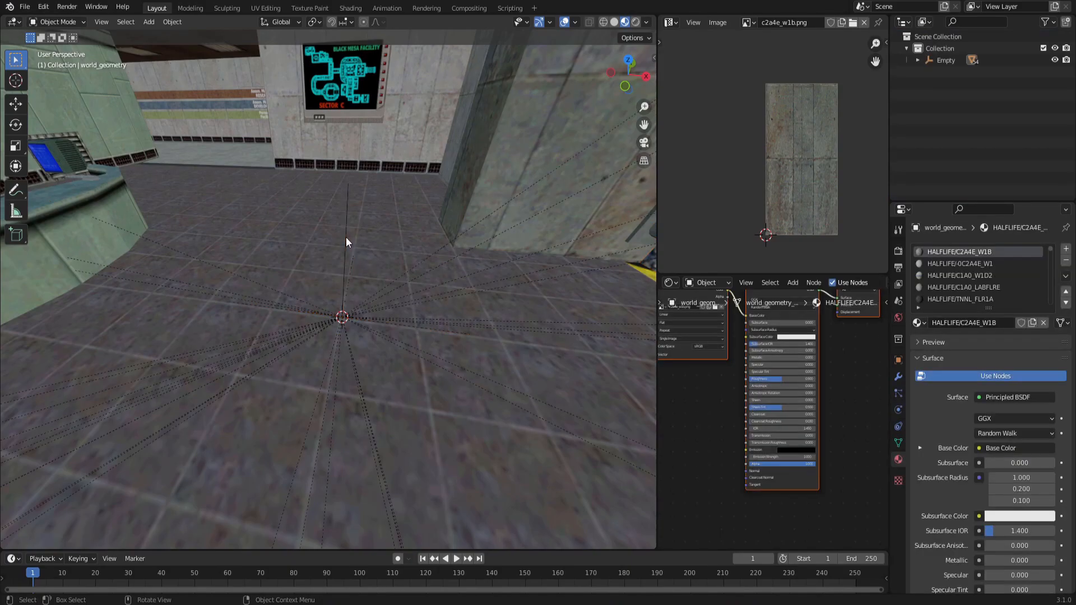
left_click(344, 239)
middle_click_drag(345, 238, 338, 200)
key("KP_Decimal")
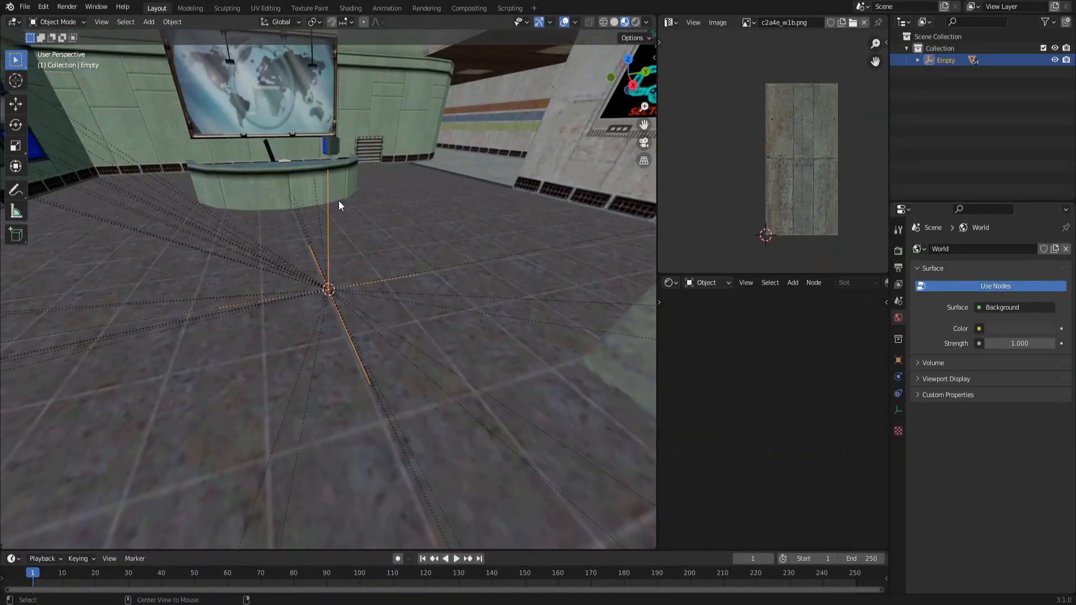
key("alt+g")
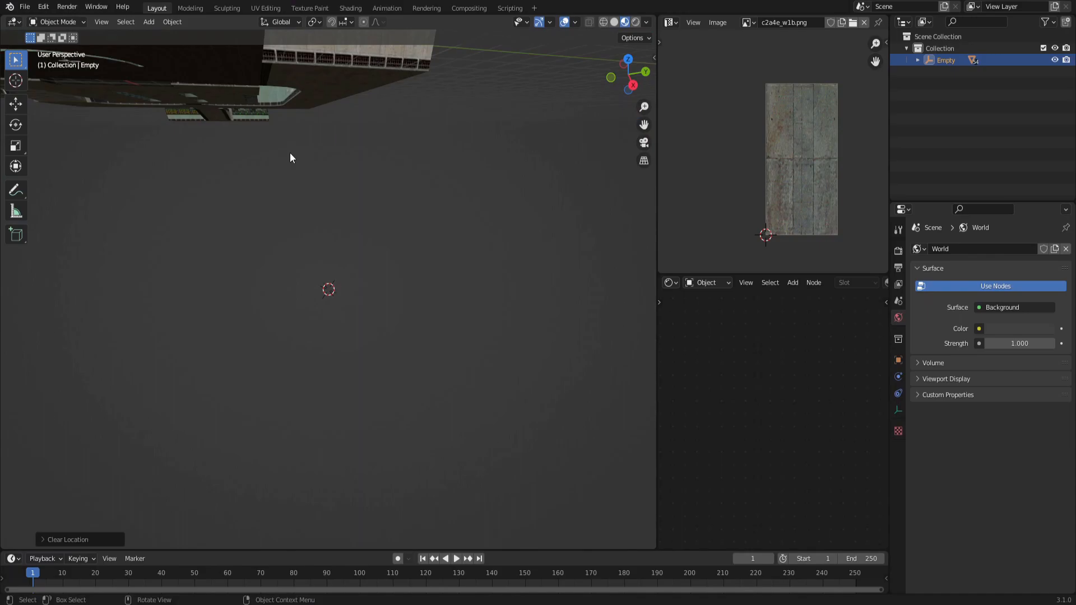
key("KP_Decimal")
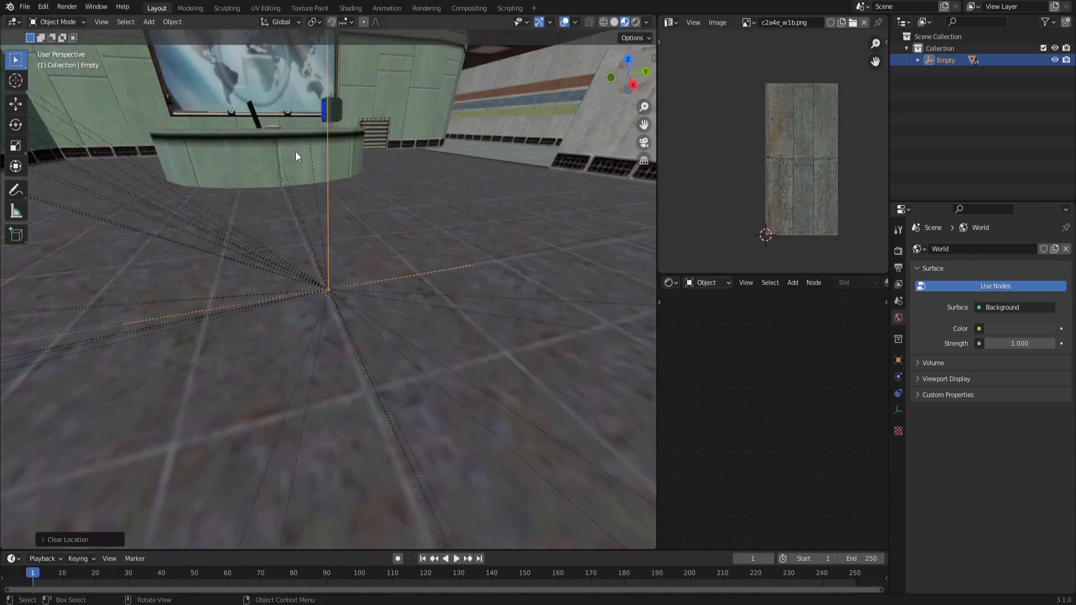
Save the blend file.
middle_click_drag(361, 183, 388, 284)
scroll(317, 129, "down", 15)
middle_click_drag(280, 264, 348, 283)
scroll(346, 298, "up", 15)
left_click(303, 293)
key("ctrl+s")
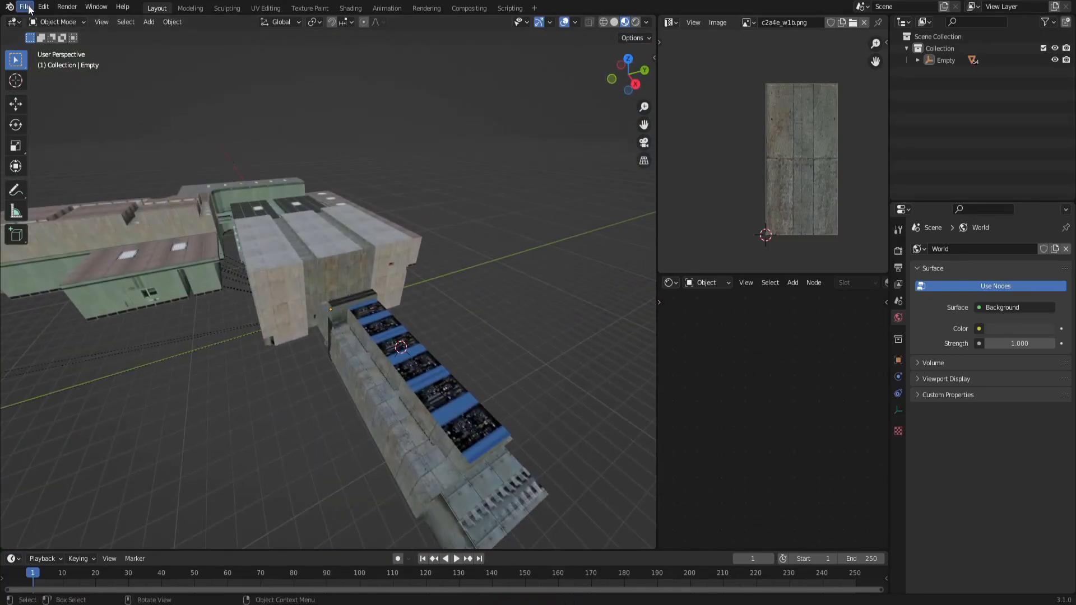
left_click(25, 6)
mouse_move(86, 178)
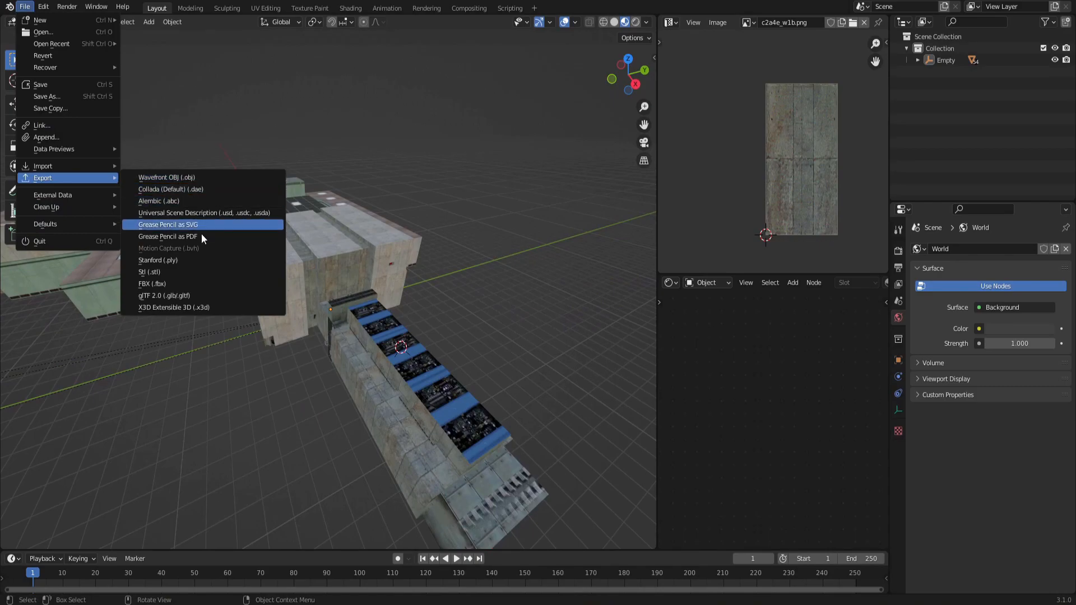
left_click(193, 283)
Select all objects and open the FBX export, limiting it to selected objects.
middle_click_drag(327, 336, 291, 275)
key("a")
left_click(25, 6)
mouse_move(86, 178)
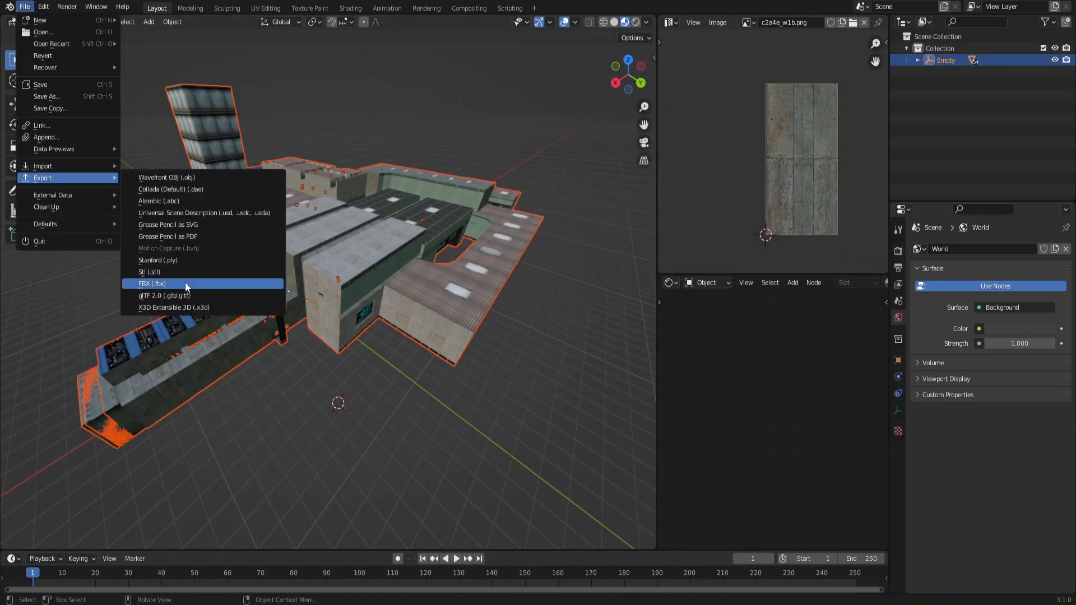
left_click(188, 283)
left_click(809, 237)
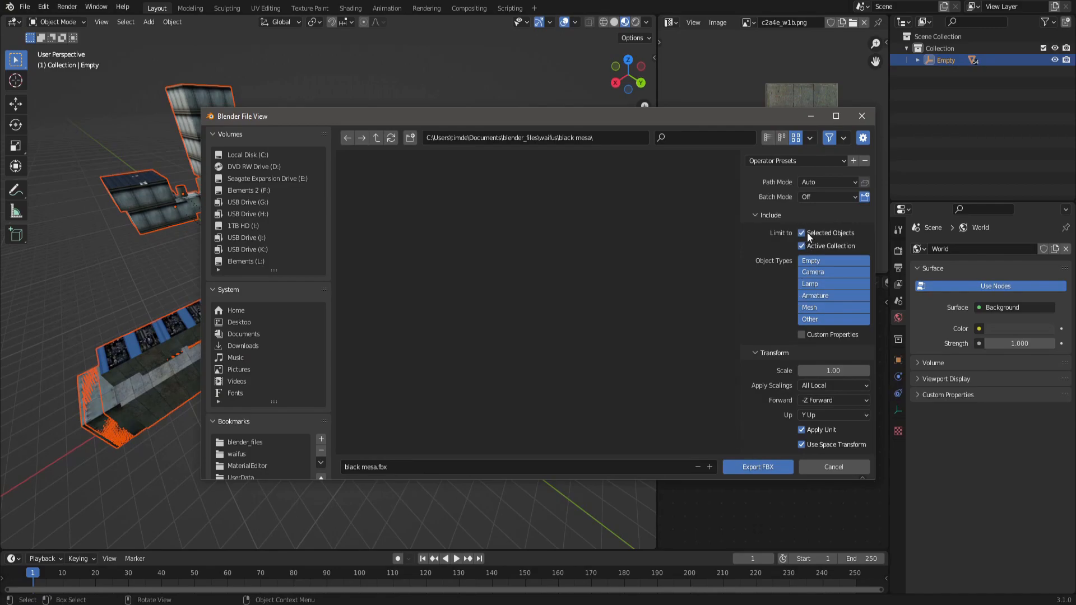
Turn off Add Leaf Bones in the armature options and export the map as black mesa.fbx.
scroll(761, 304, "down", 3)
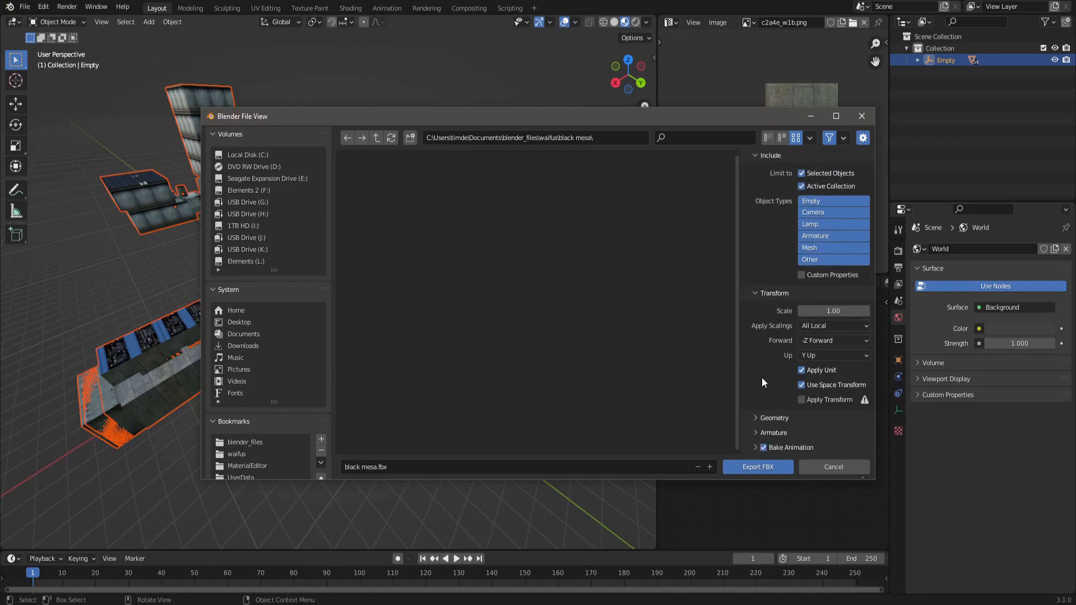
scroll(762, 378, "up", 3)
scroll(782, 320, "down", 3)
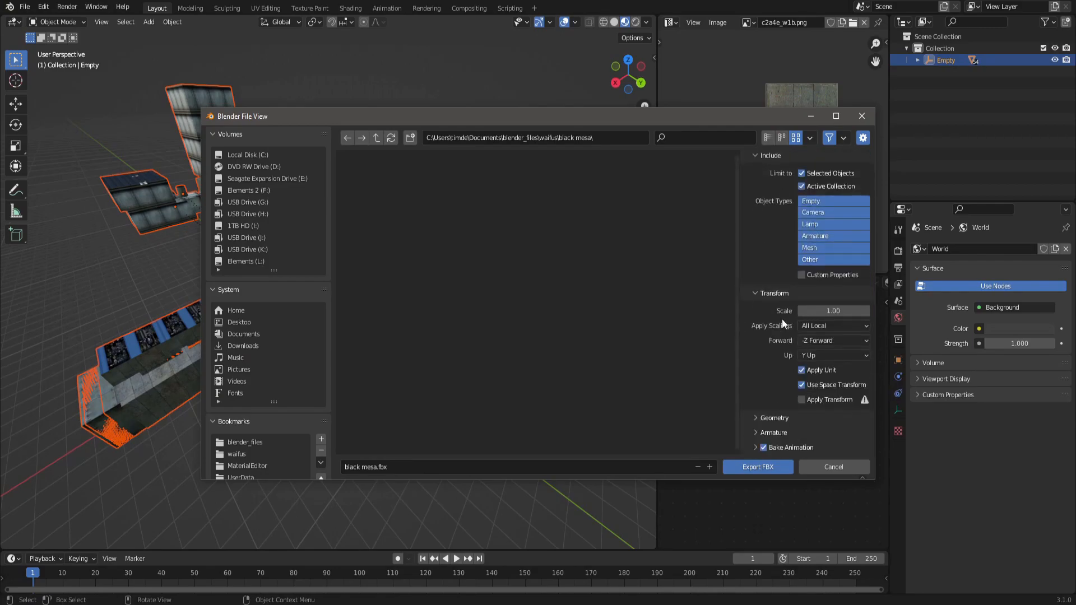
left_click(758, 434)
left_click(802, 430)
scroll(761, 364, "up", 5)
scroll(765, 363, "down", 5)
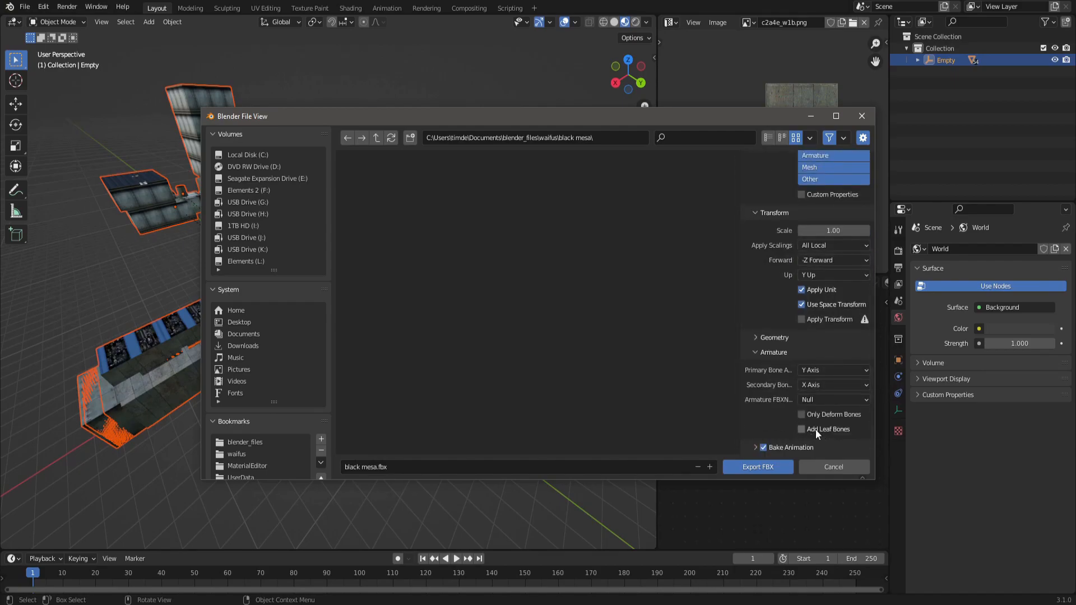
scroll(796, 404, "up", 5)
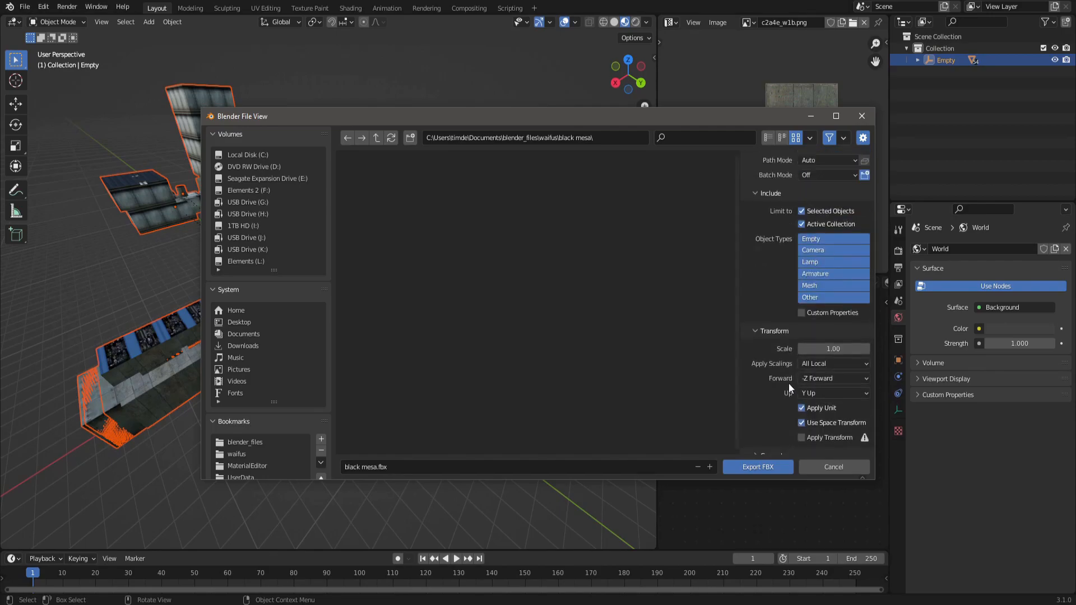
scroll(787, 365, "down", 5)
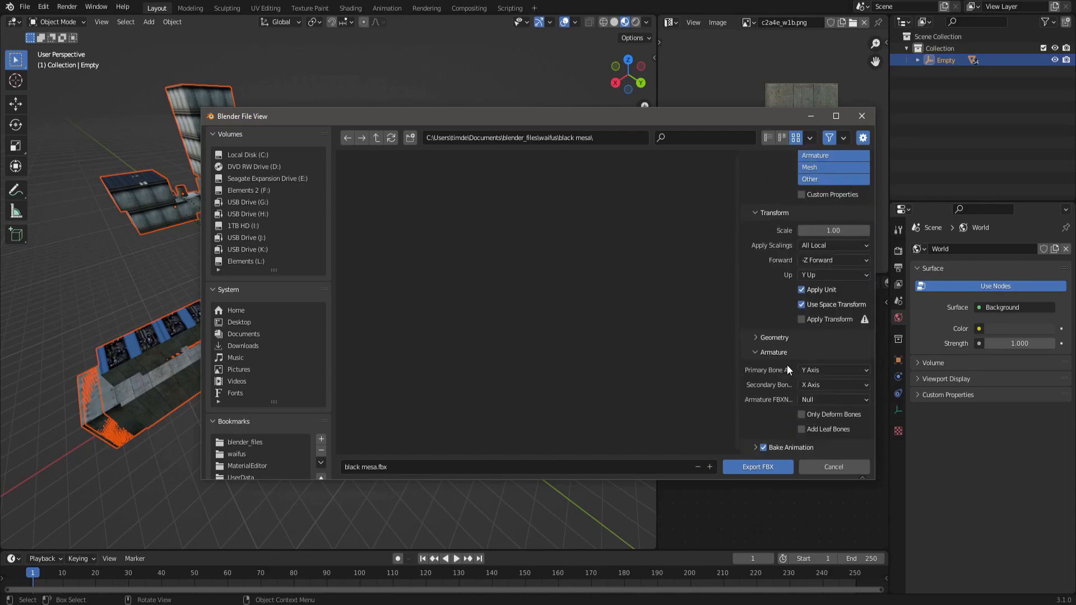
left_click(741, 467)
Save the blend file after the export.
mouse_move(283, 244)
middle_mouse_down()
mouse_move(402, 234)
mouse_move(368, 254)
mouse_move(280, 244)
middle_mouse_up()
key("ctrl+s")
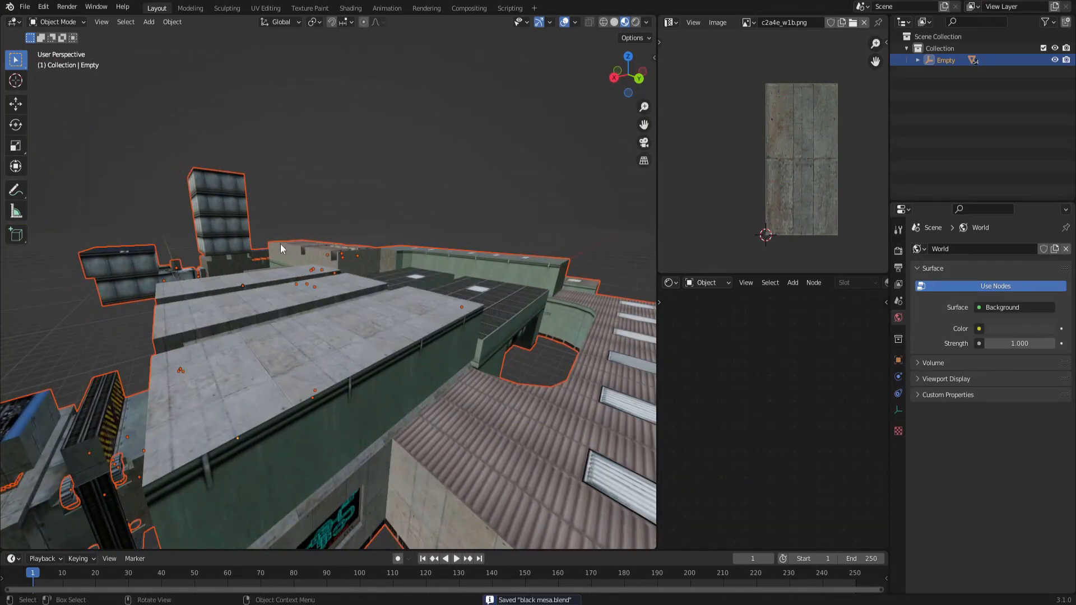
middle_click_drag(367, 348, 425, 302)
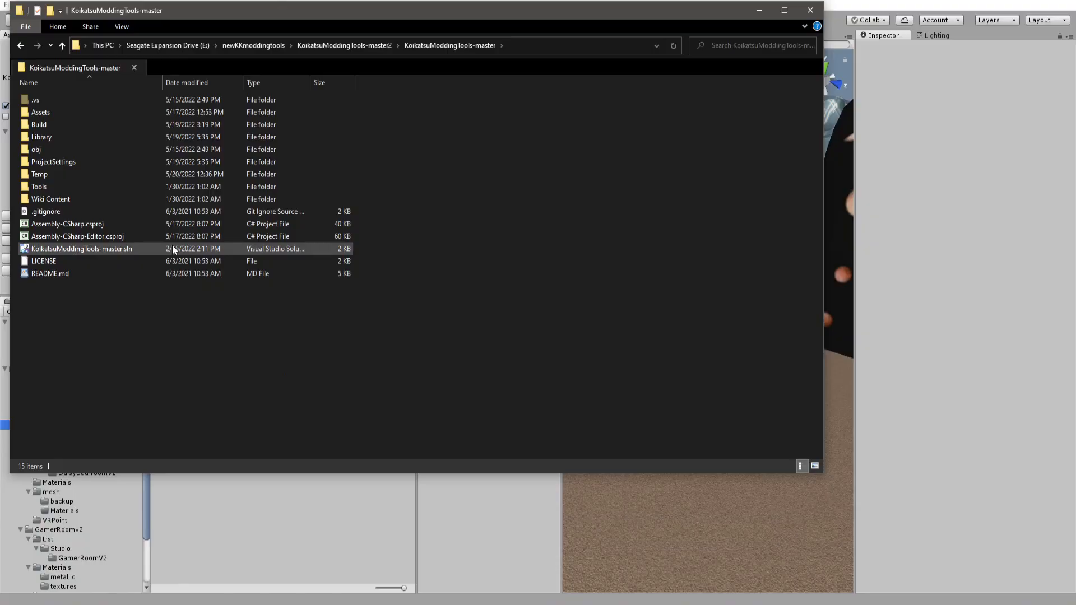
Switch to File Explorer and browse the KoikatsuModdingTools-master Assets and Mods folders.
left_click_drag(144, 10, 306, 55)
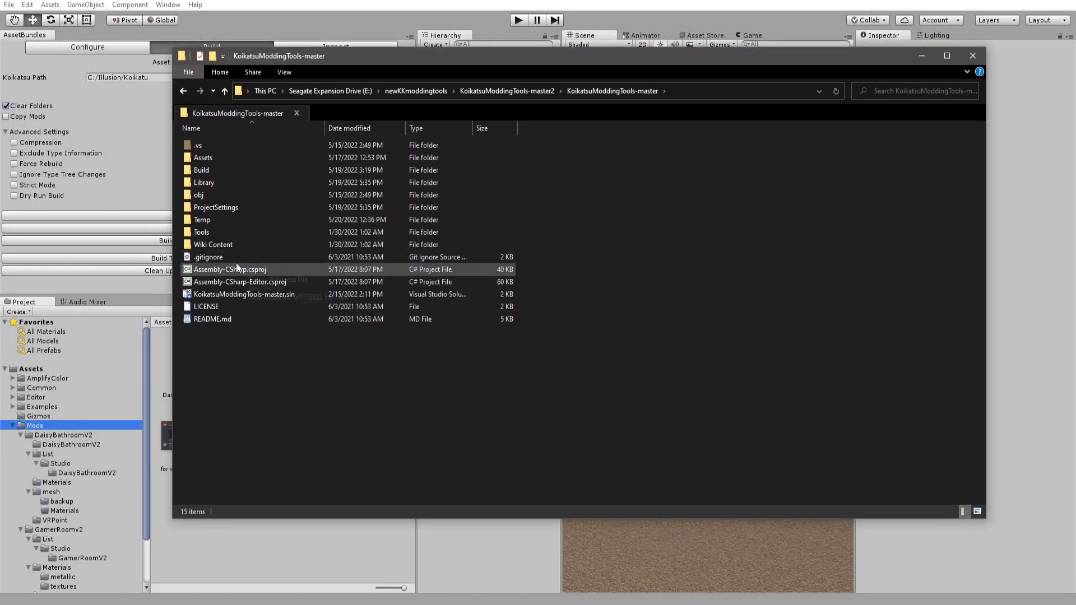
double_click(201, 156)
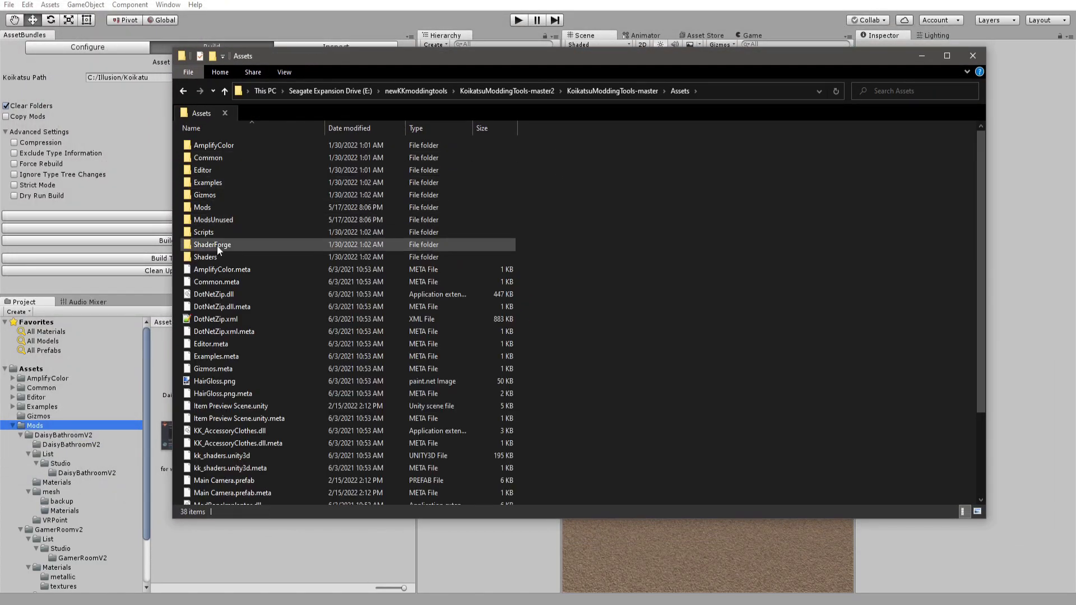
left_click(205, 209)
double_click(205, 209)
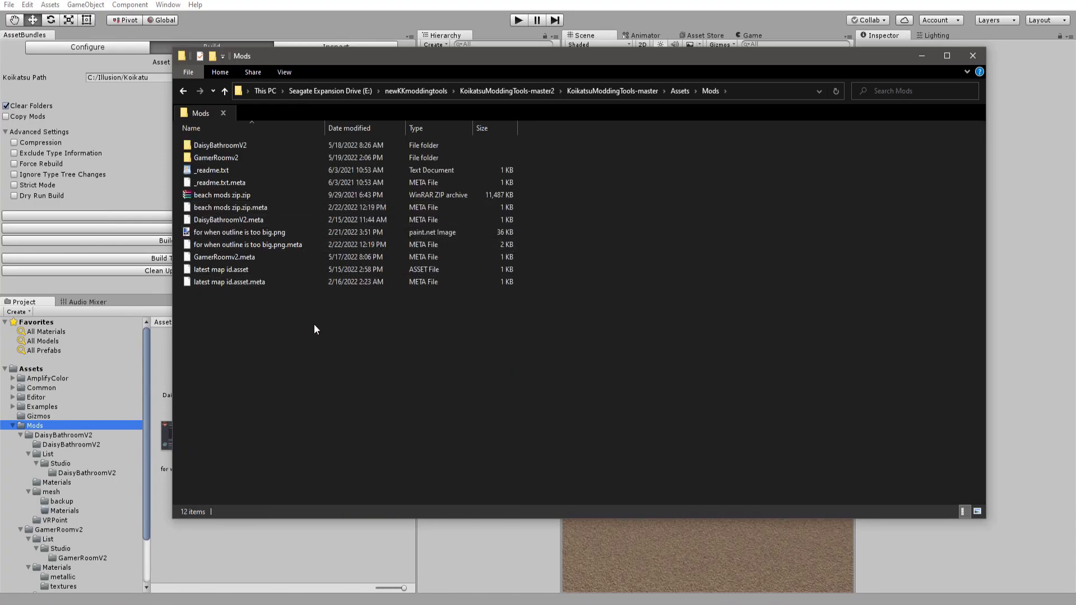
left_click(676, 98)
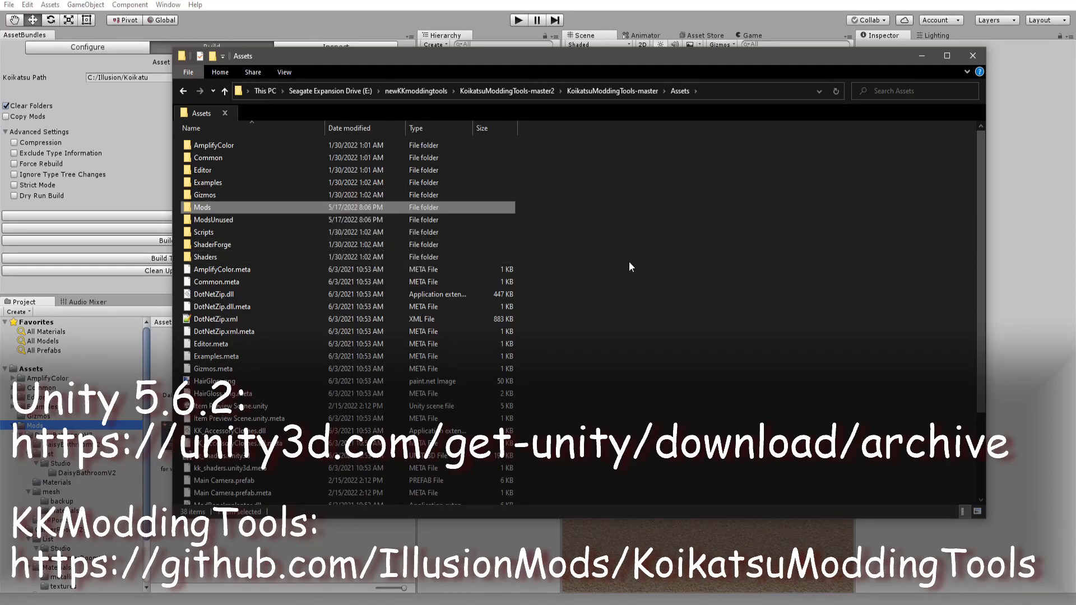
left_click_drag(323, 59, 417, 201)
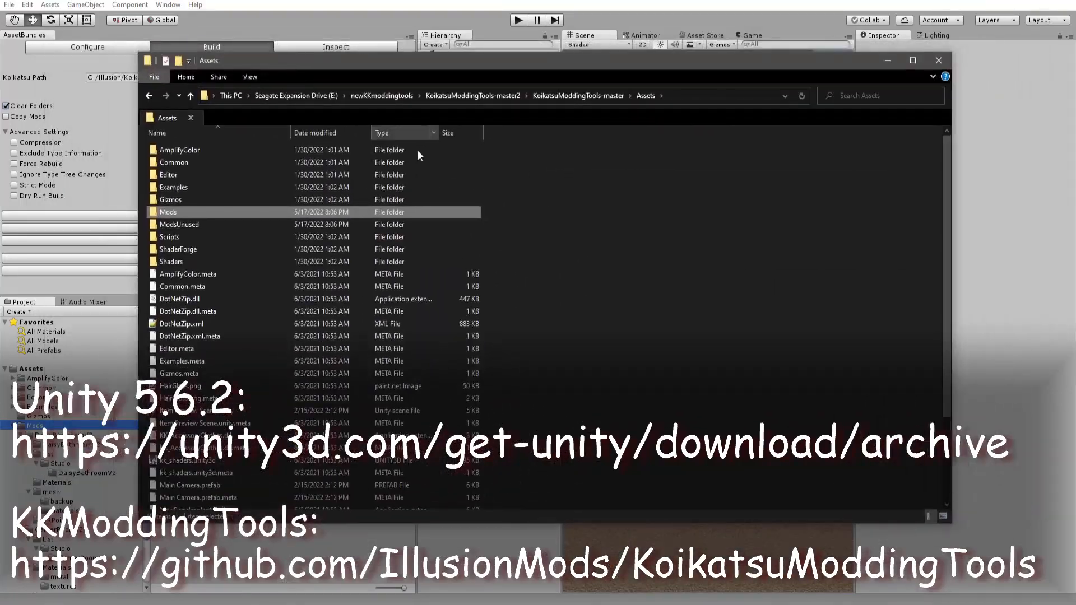
left_click_drag(589, 239, 679, 279)
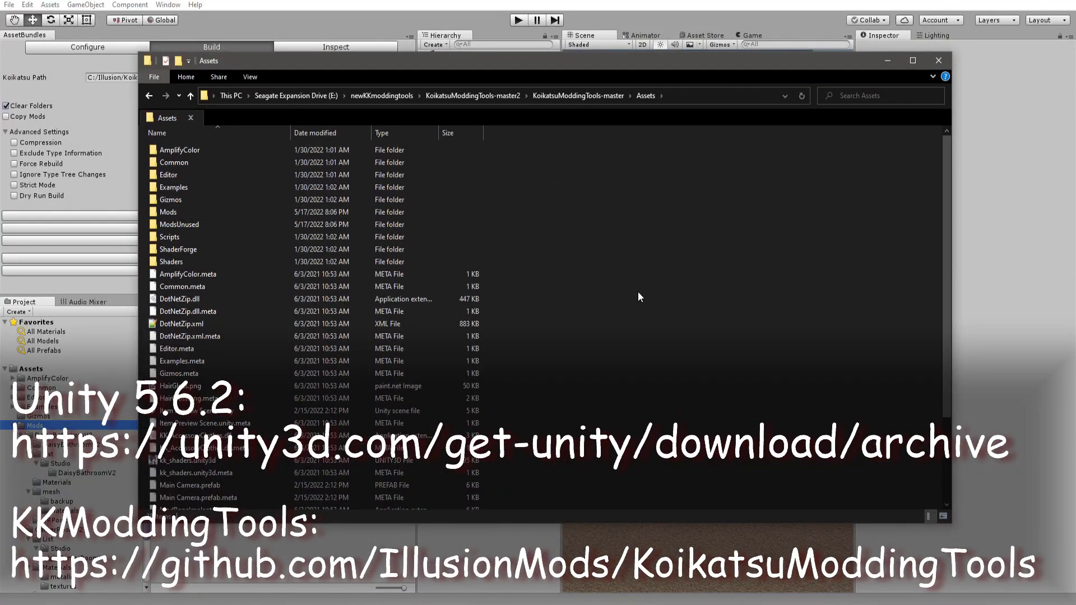
scroll(241, 264, "down", 3)
scroll(243, 262, "up", 3)
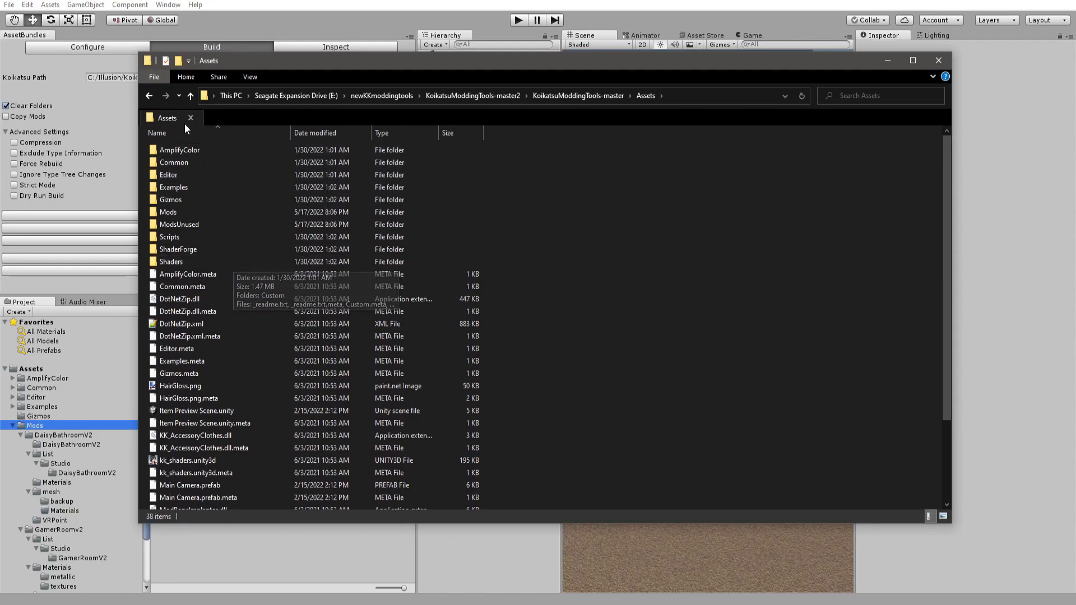
Copy the Map Example folder from Examples into the Mods folder.
double_click(175, 187)
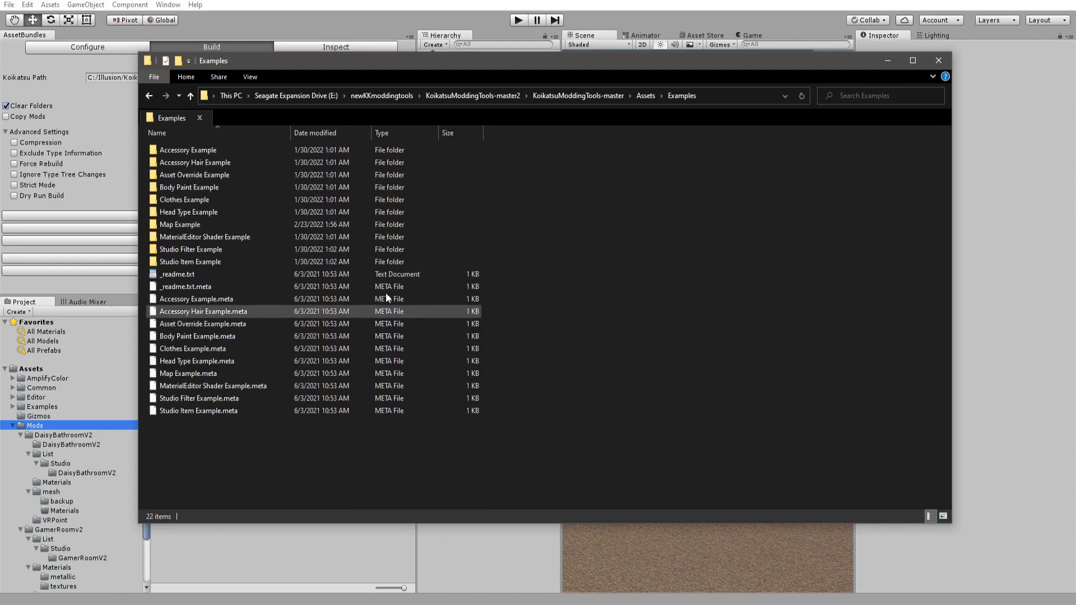
left_click(203, 223)
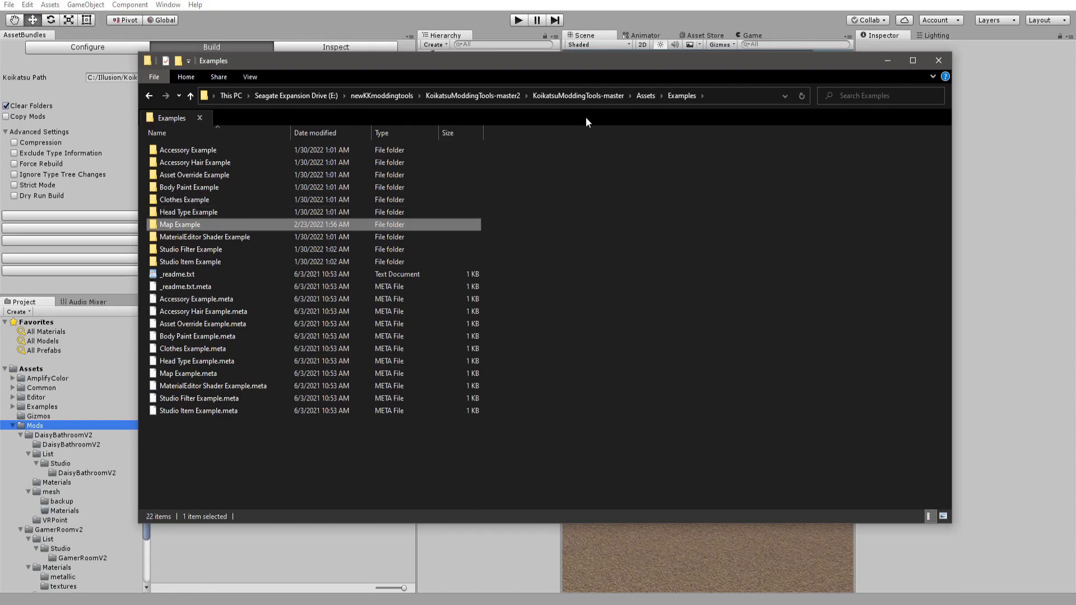
left_click(645, 96)
double_click(196, 217)
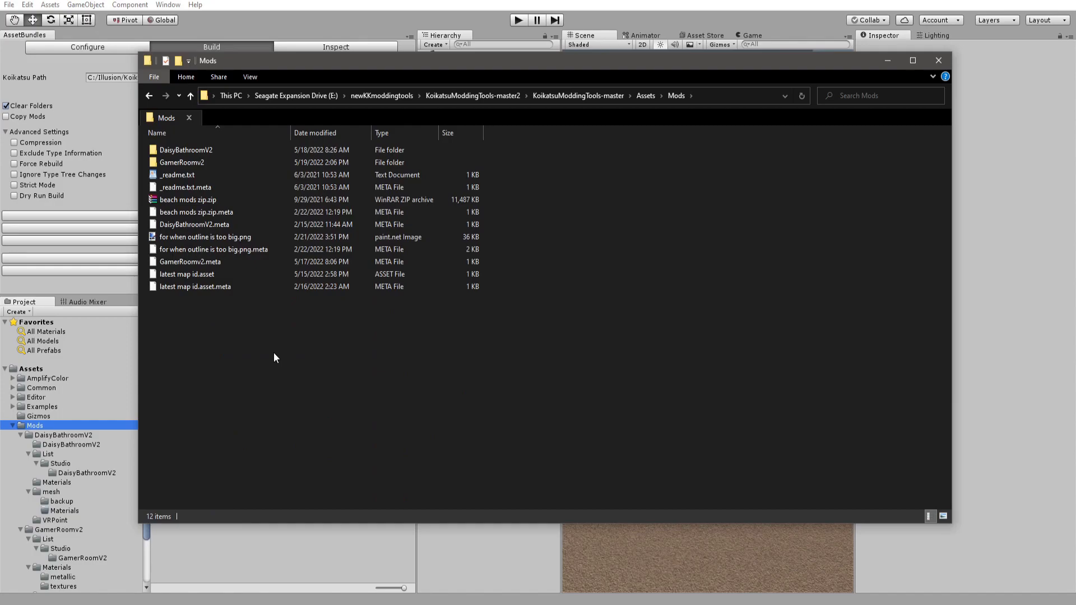
key("ctrl+v")
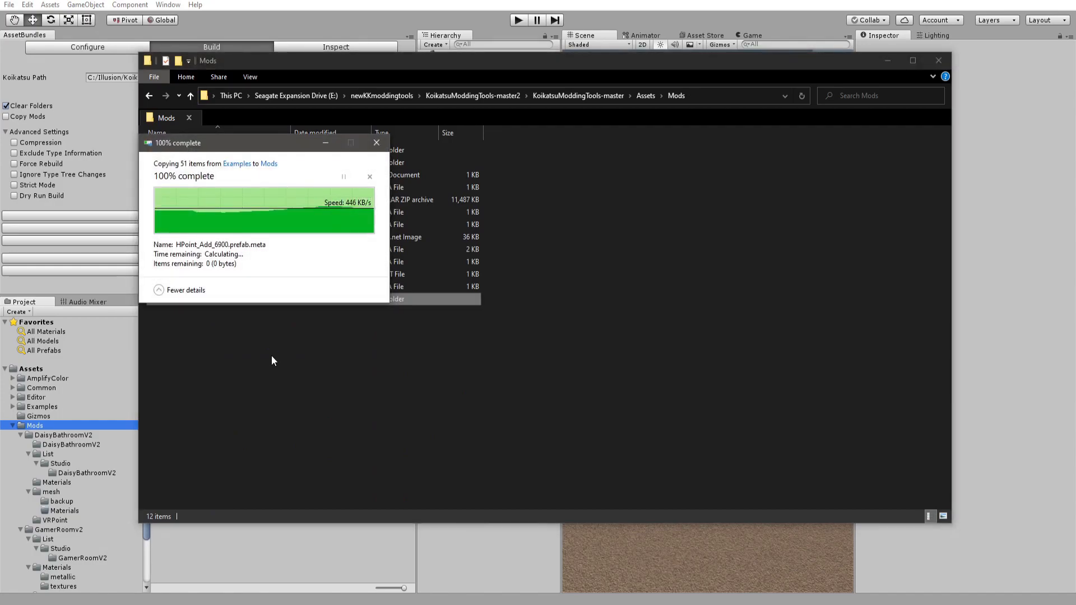
Rename the copied Map Example folder in Mods to BlackMesa and open it.
double_click(184, 301)
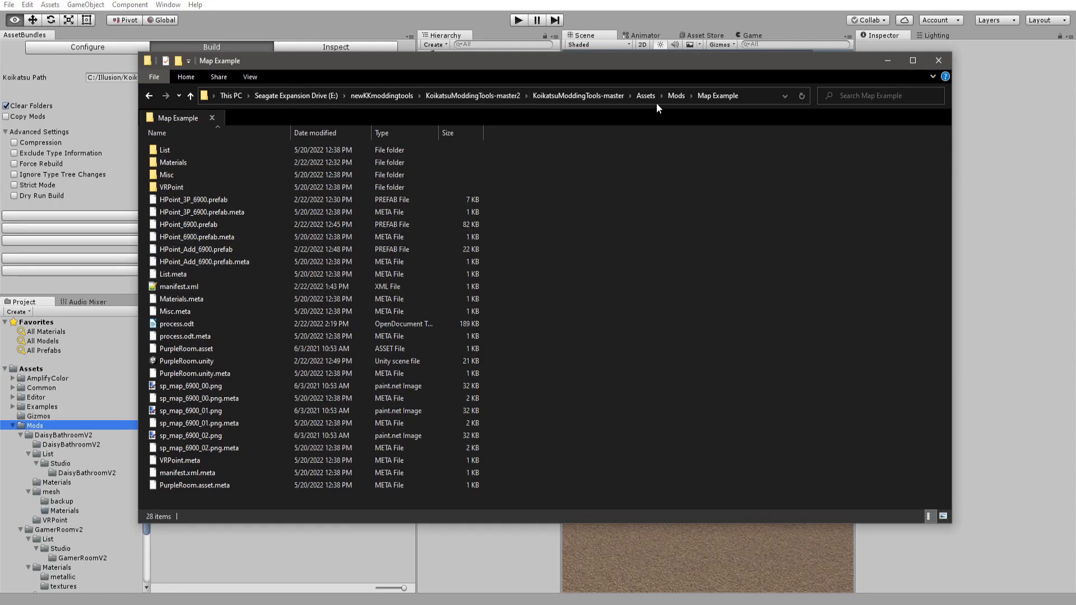
left_click(674, 97)
key("F2")
type("BlackMesa")
key("Return")
key("Return")
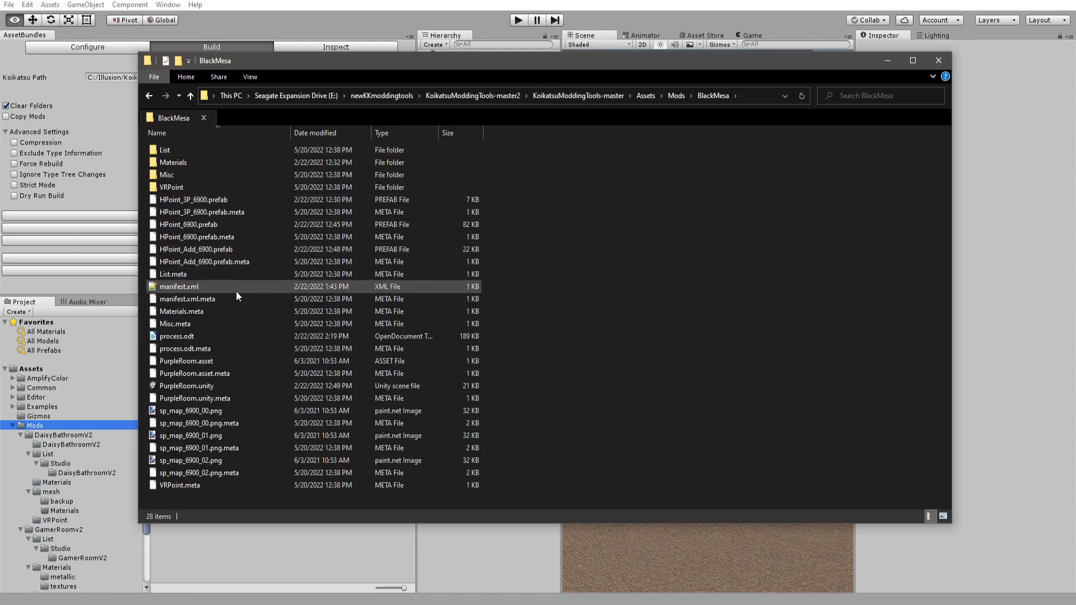
Open the process.odt guide and scroll through its map setup instructions.
left_click(201, 337)
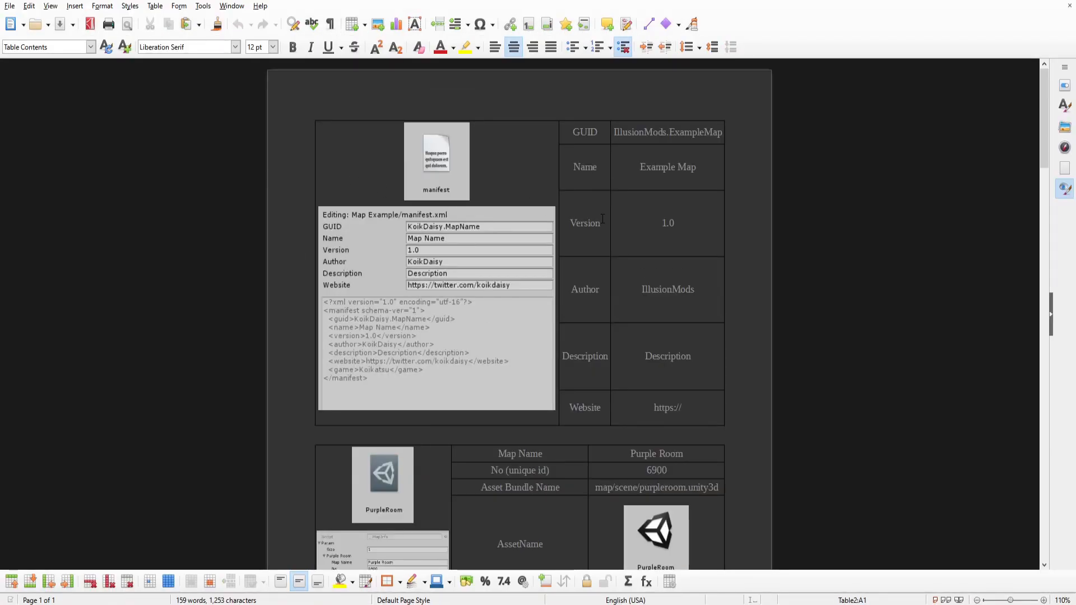
scroll(560, 236, "down", 15)
scroll(539, 249, "down", 20)
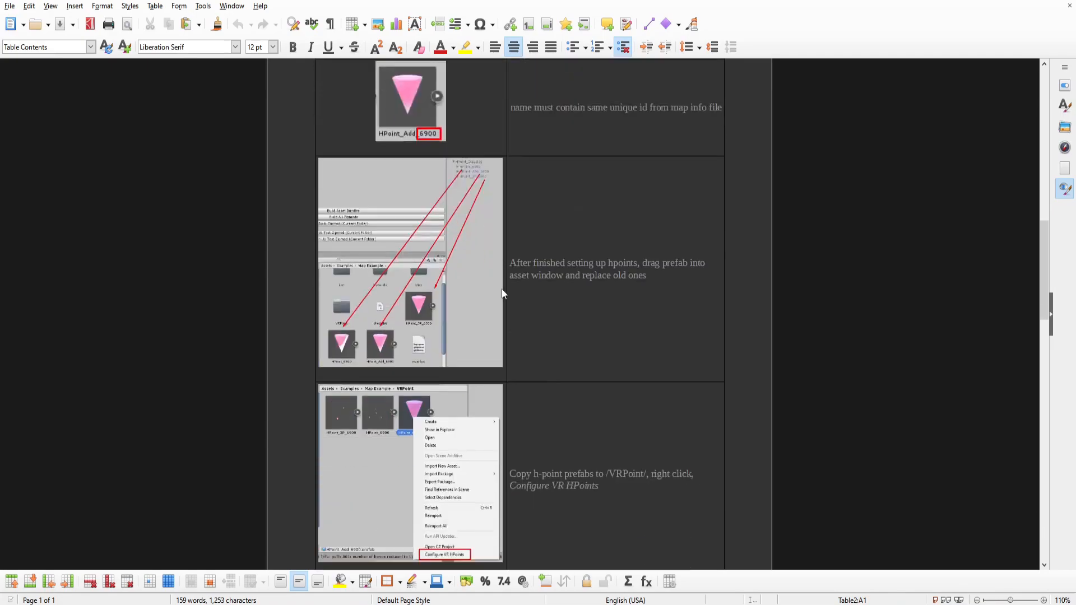
scroll(499, 307, "down", 10)
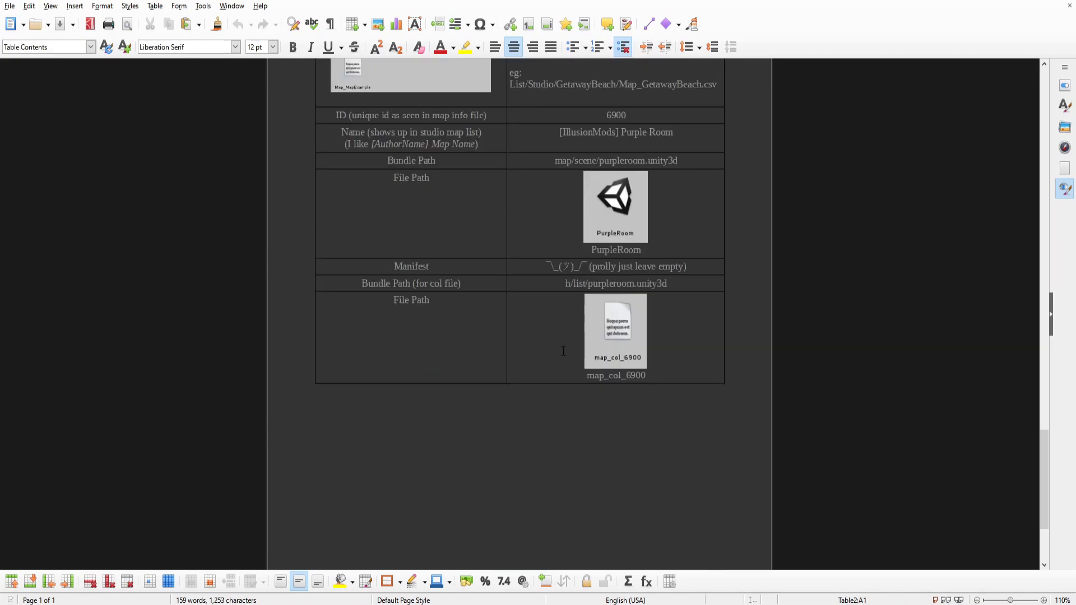
scroll(534, 365, "up", 16)
scroll(534, 365, "up", 20)
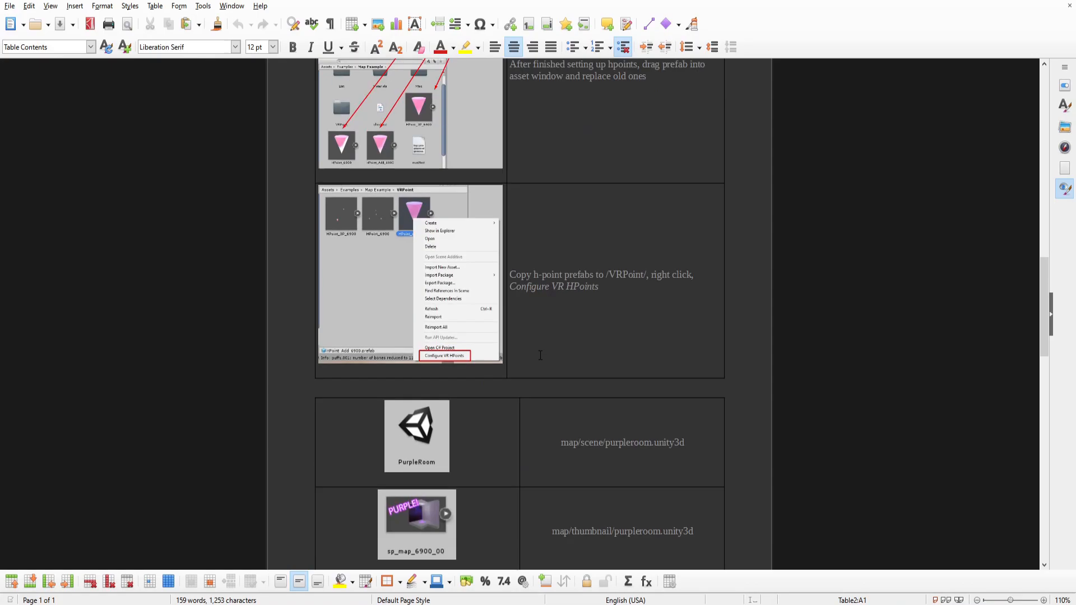
scroll(547, 343, "up", 1)
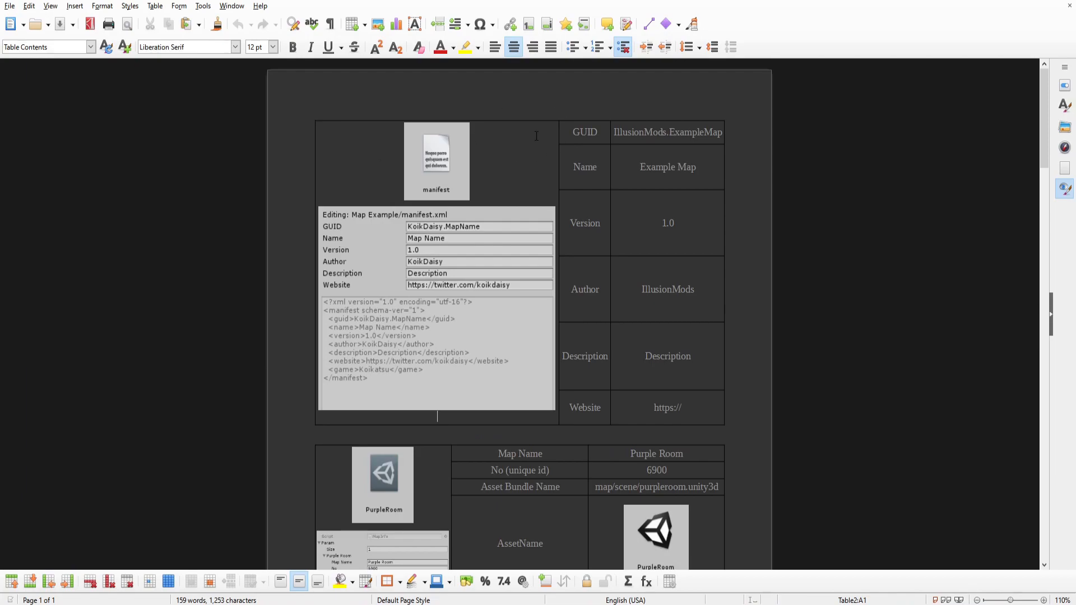
Replace all occurrences of IllusionMods in the guide with the author's name.
mouse_move(614, 132)
left_mouse_down()
mouse_move(723, 133)
mouse_move(599, 148)
mouse_move(617, 127)
left_mouse_up()
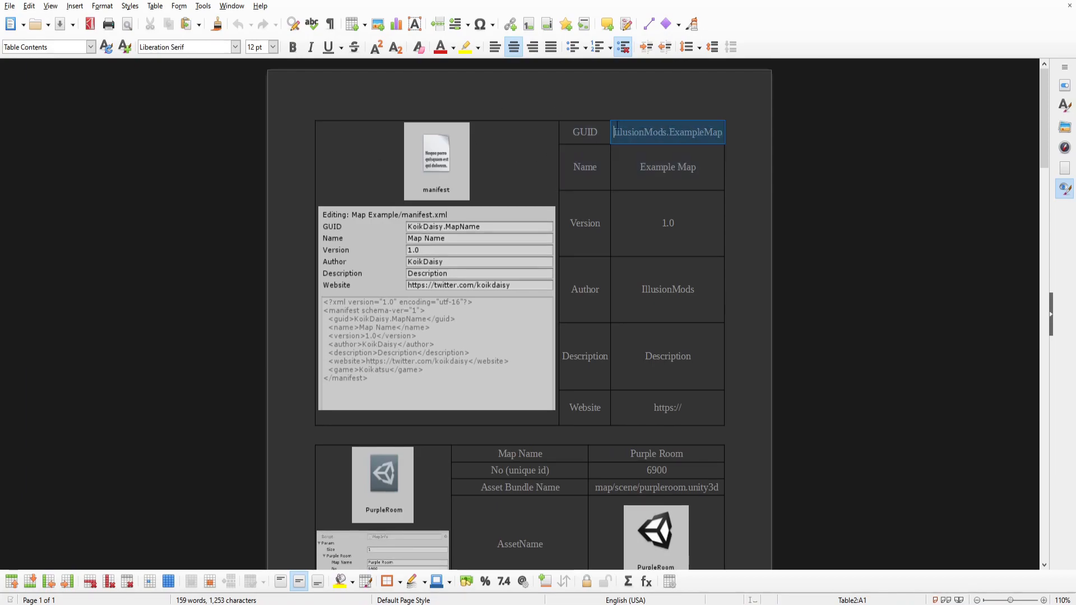
left_click(621, 127)
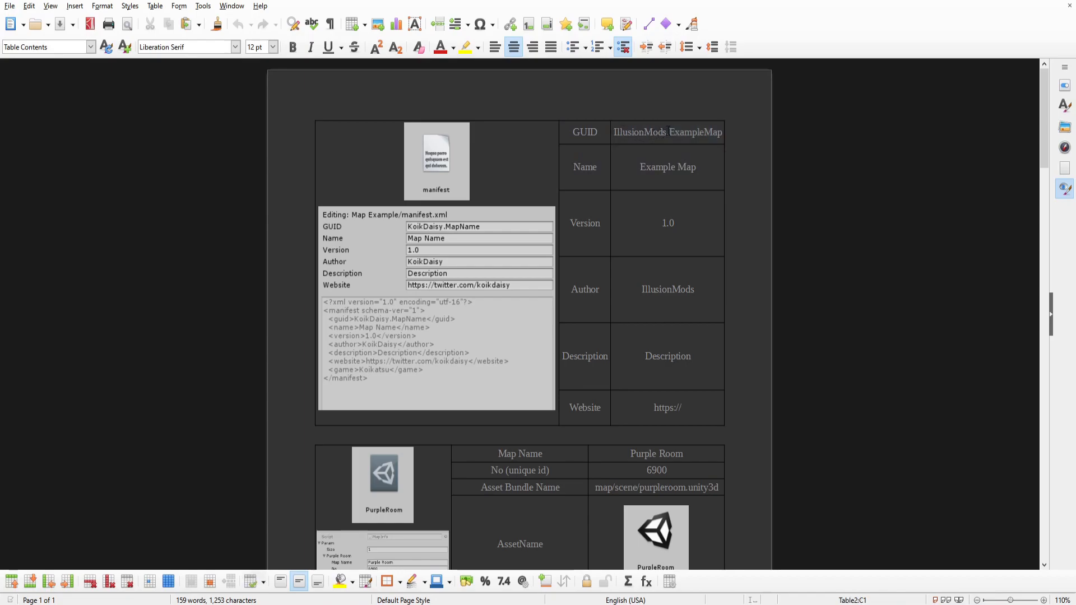
scroll(666, 126, "down", 5)
scroll(664, 112, "up", 4)
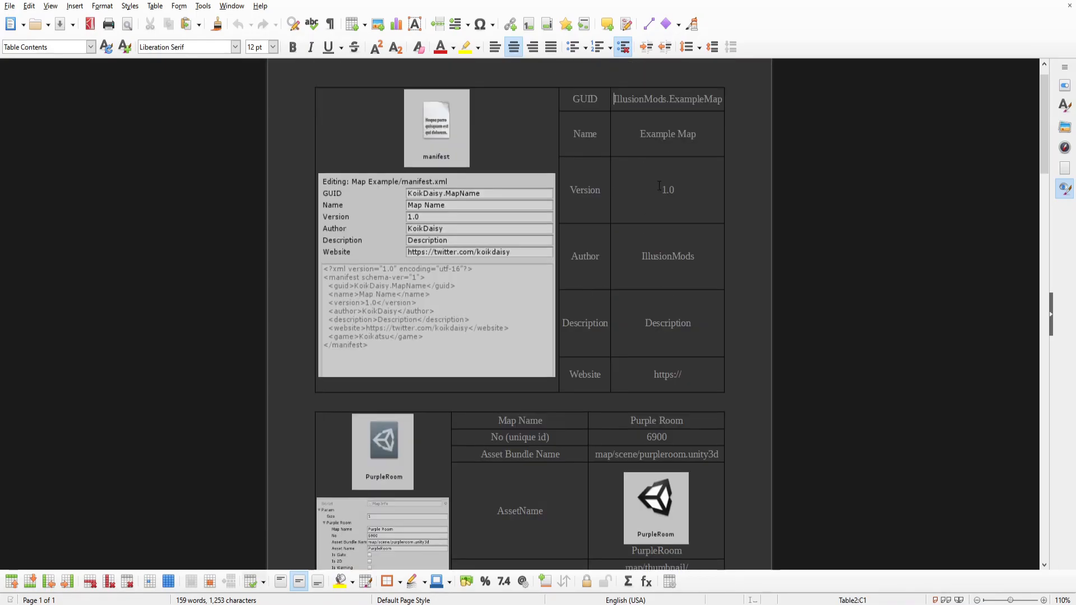
left_click_drag(666, 106, 619, 102)
left_click(623, 102)
double_click(626, 101)
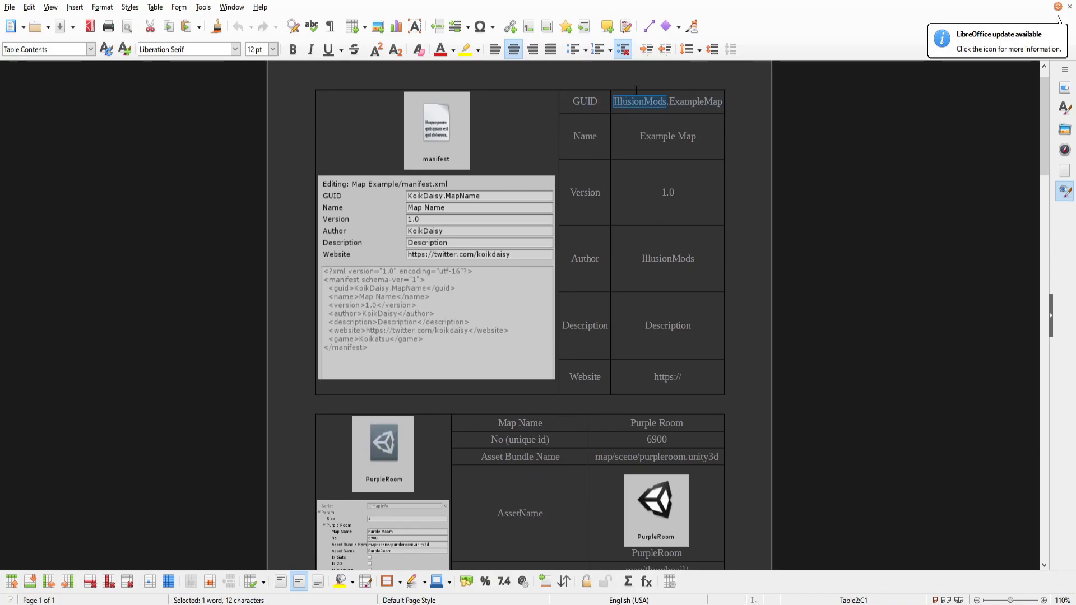
key("ctrl+h")
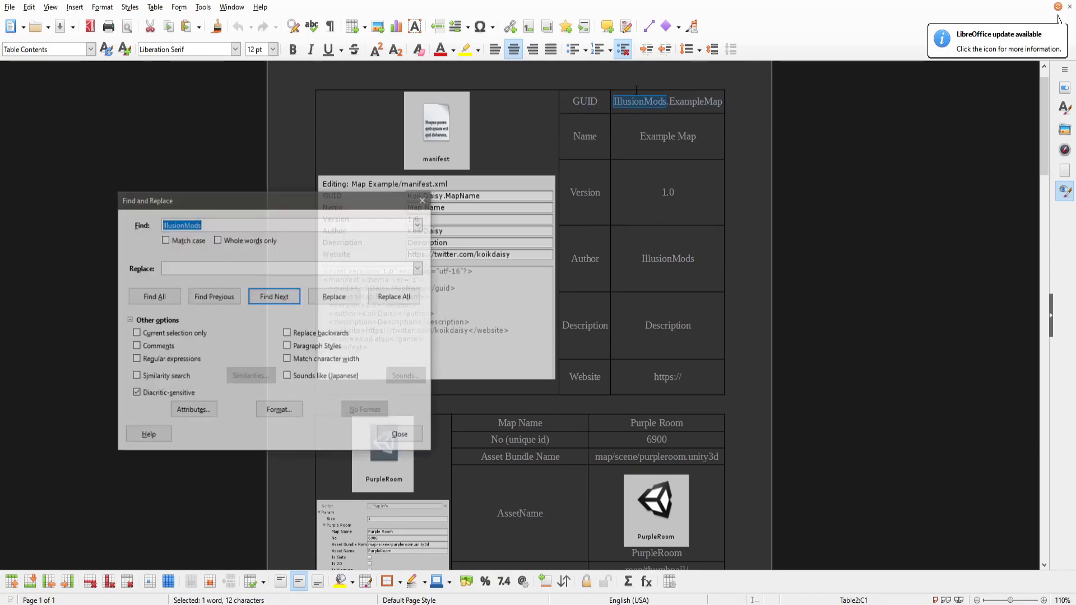
key("Tab")
key("Tab")
key("Tab")
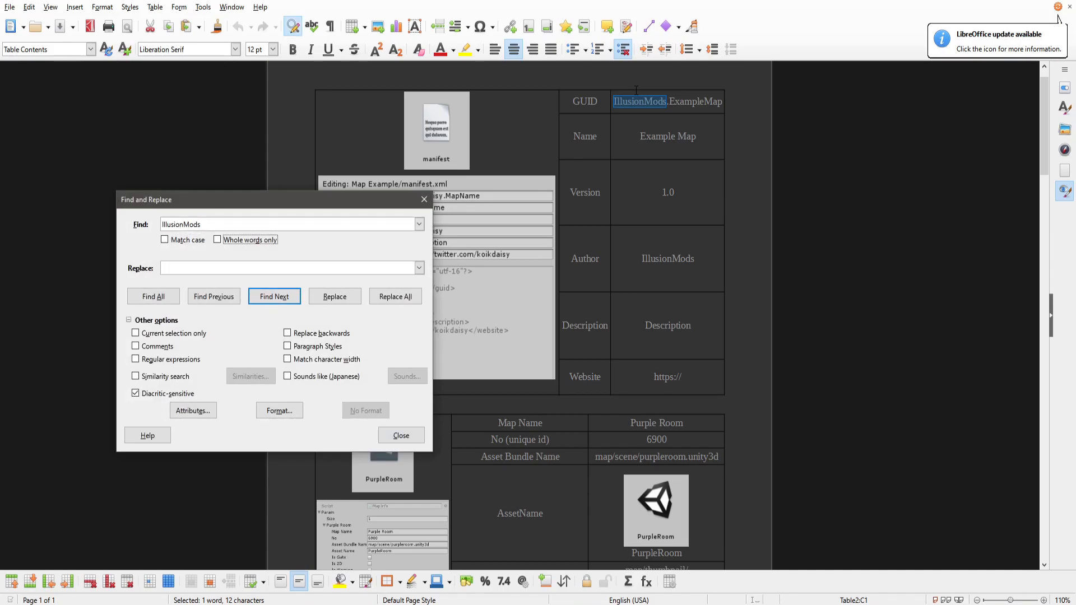
type("K")
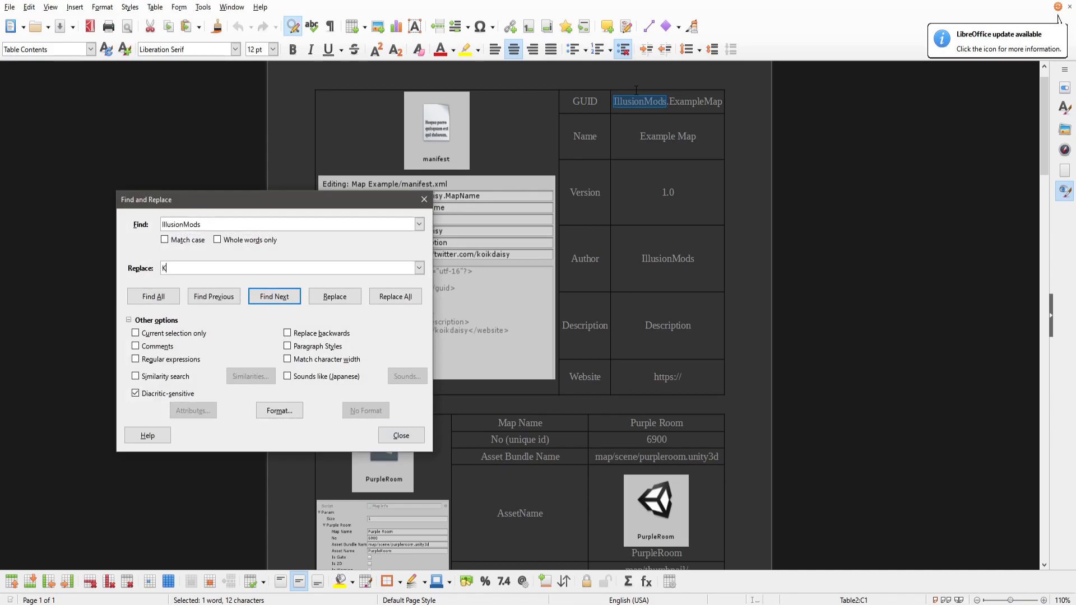
type("oikDaisy")
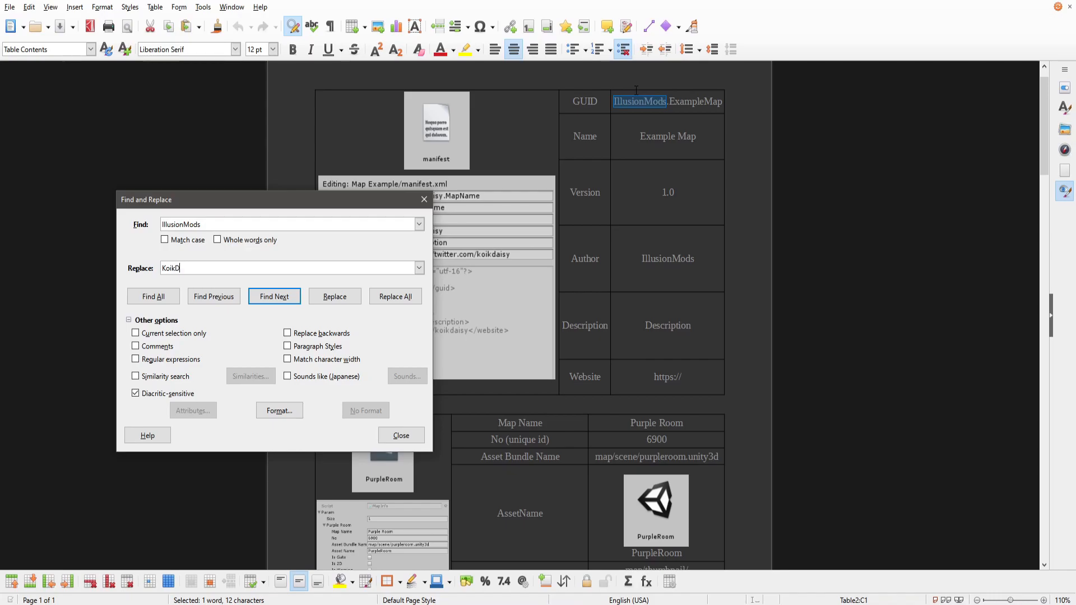
left_click(396, 297)
Replace all occurrences of ExampleMap with BlackMesa.
double_click(268, 229)
type("ExampleMap")
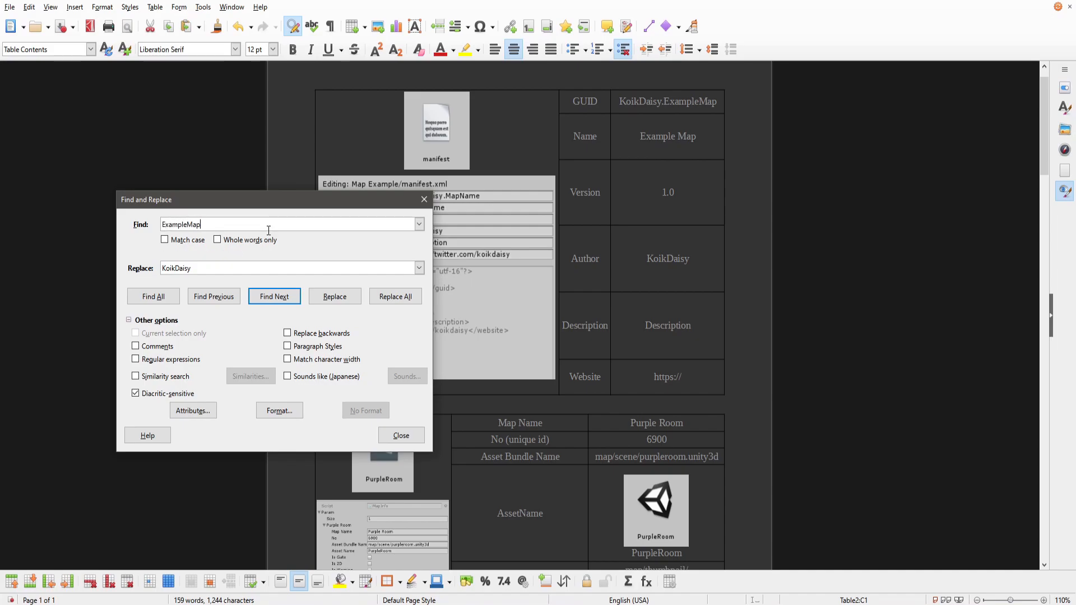
double_click(287, 270)
type("B")
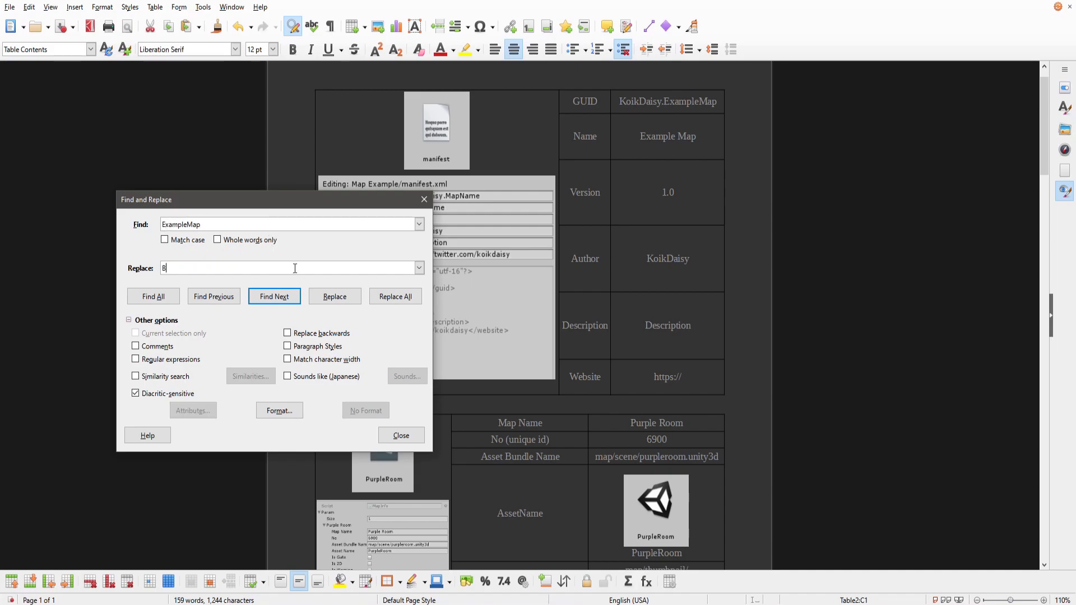
type("lackMesa")
left_click(378, 298)
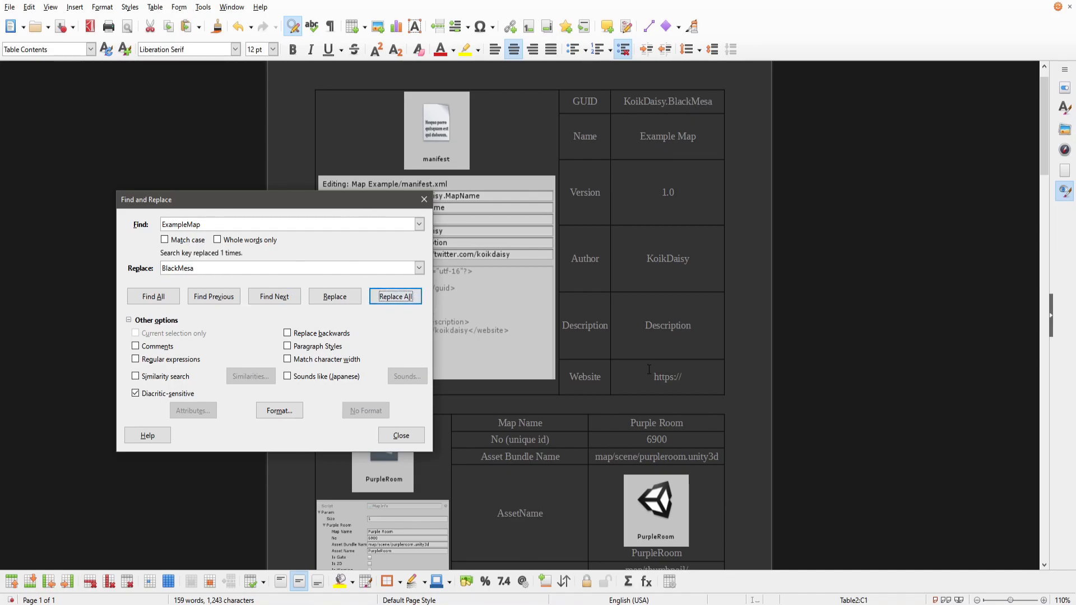
Replace all occurrences of Purple Room with Black Mesa.
scroll(649, 370, "down", 15)
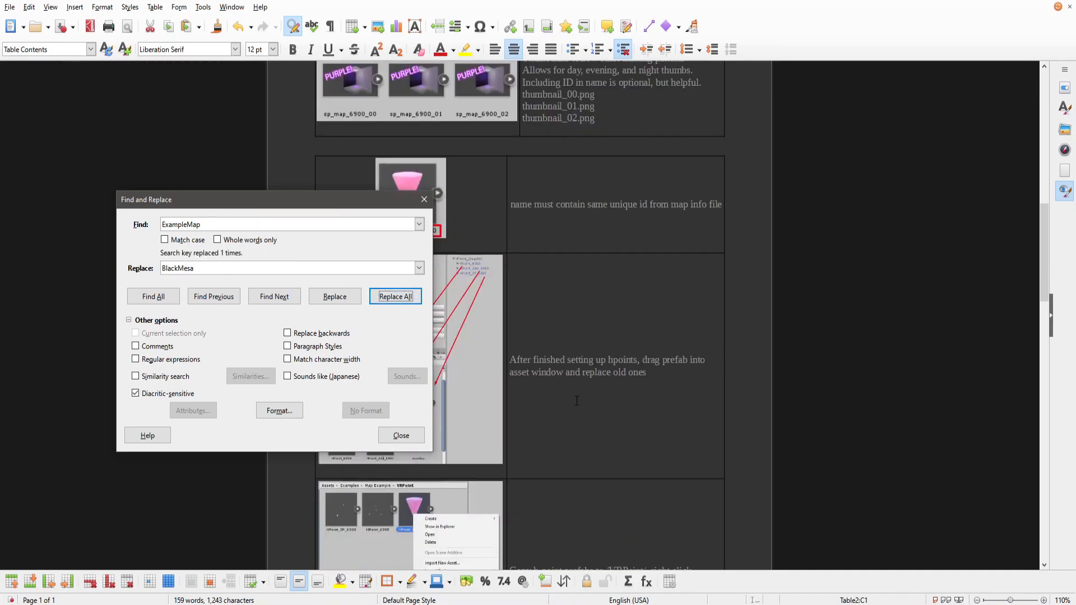
scroll(577, 401, "down", 20)
scroll(553, 372, "up", 10)
scroll(553, 372, "up", 20)
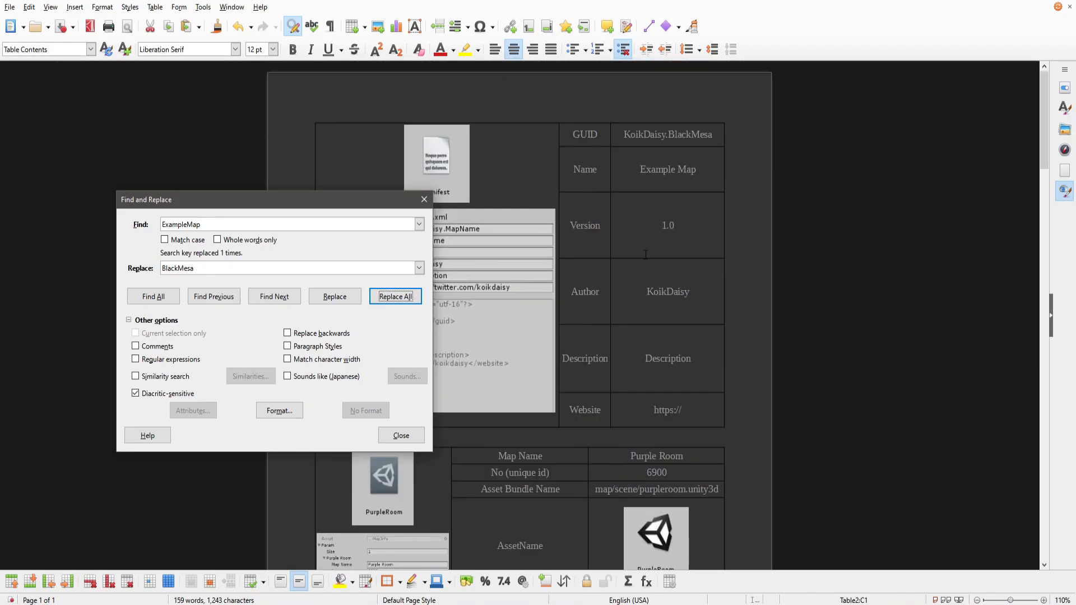
left_click(243, 225)
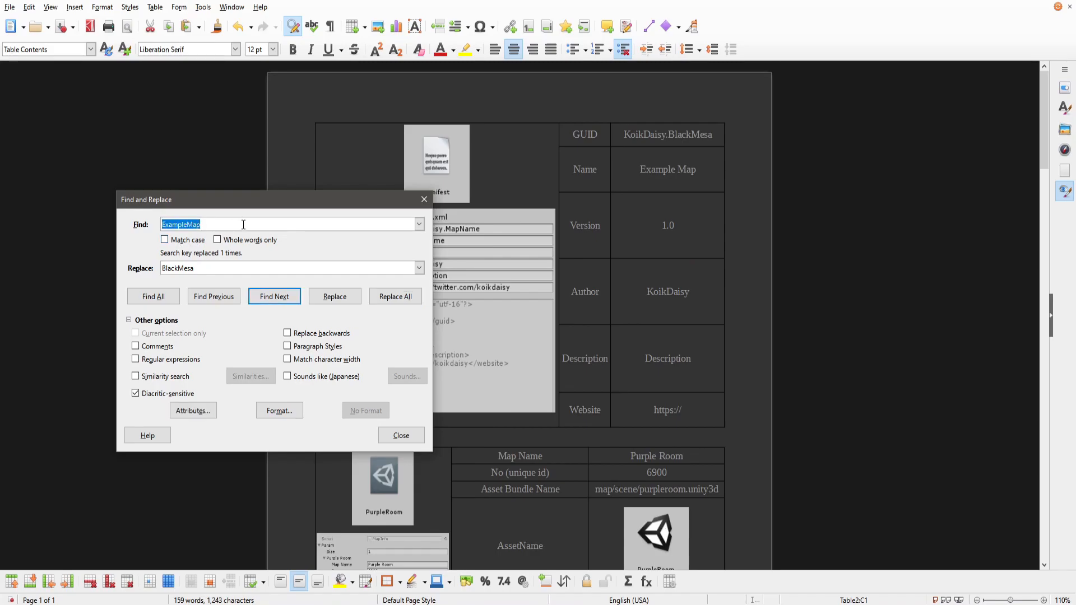
scroll(626, 365, "down", 3)
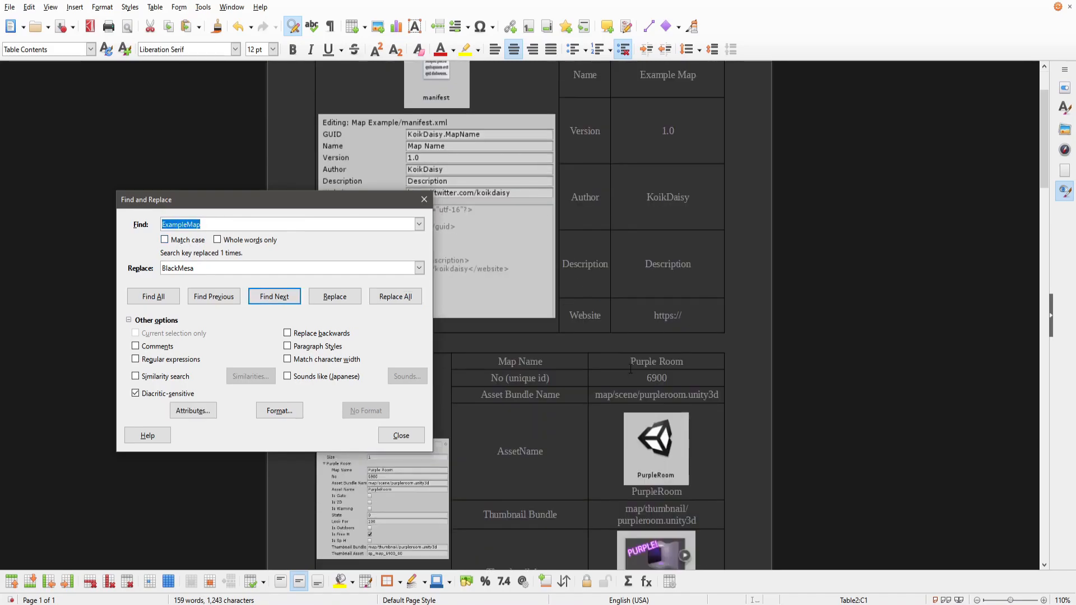
type("Purple Room")
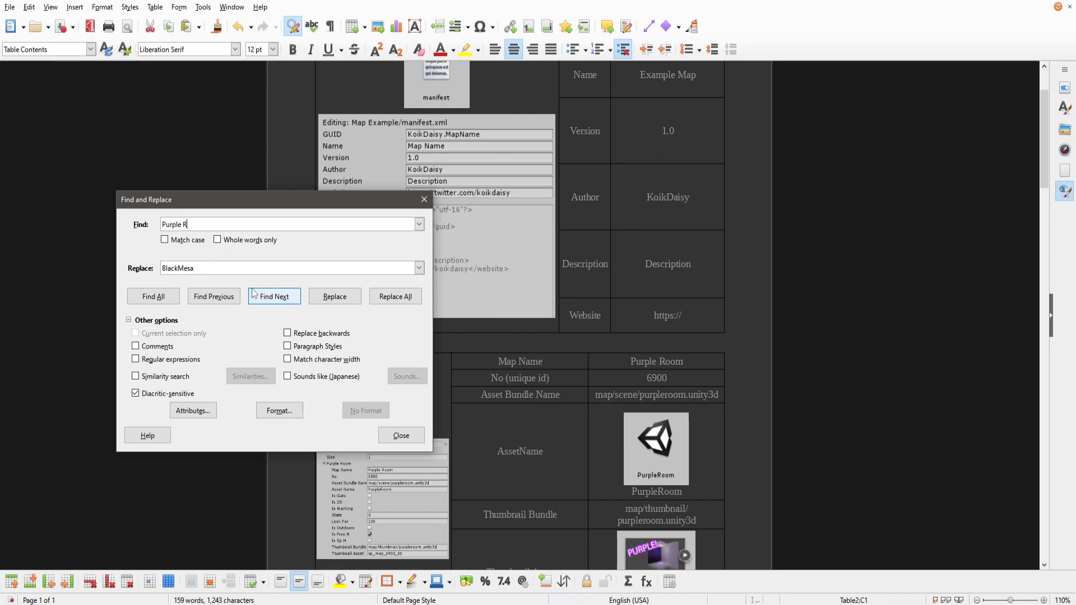
key("Tab")
key("Tab")
key("Tab")
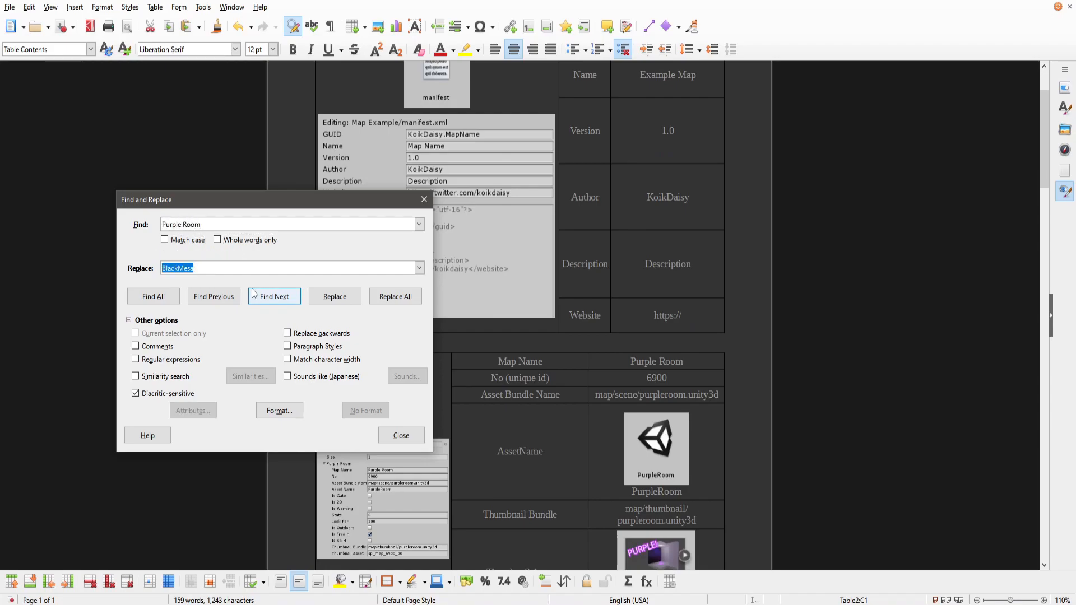
type("Black Mesa")
left_click(384, 292)
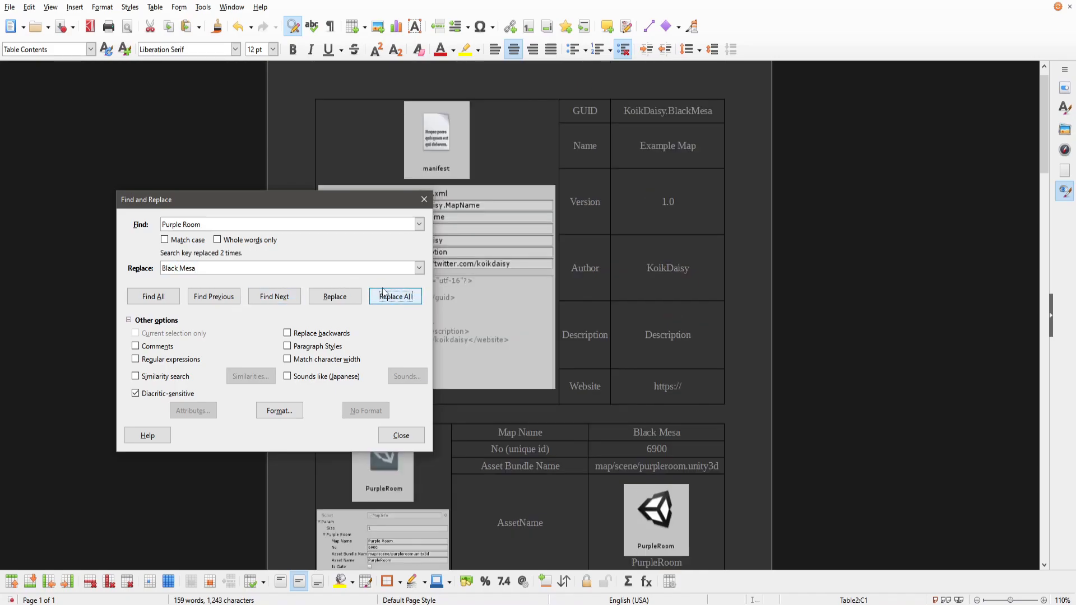
Replace all occurrences of purpleroom.unity3d in the guide with blackmesa.unity3d.
scroll(714, 255, "down", 5)
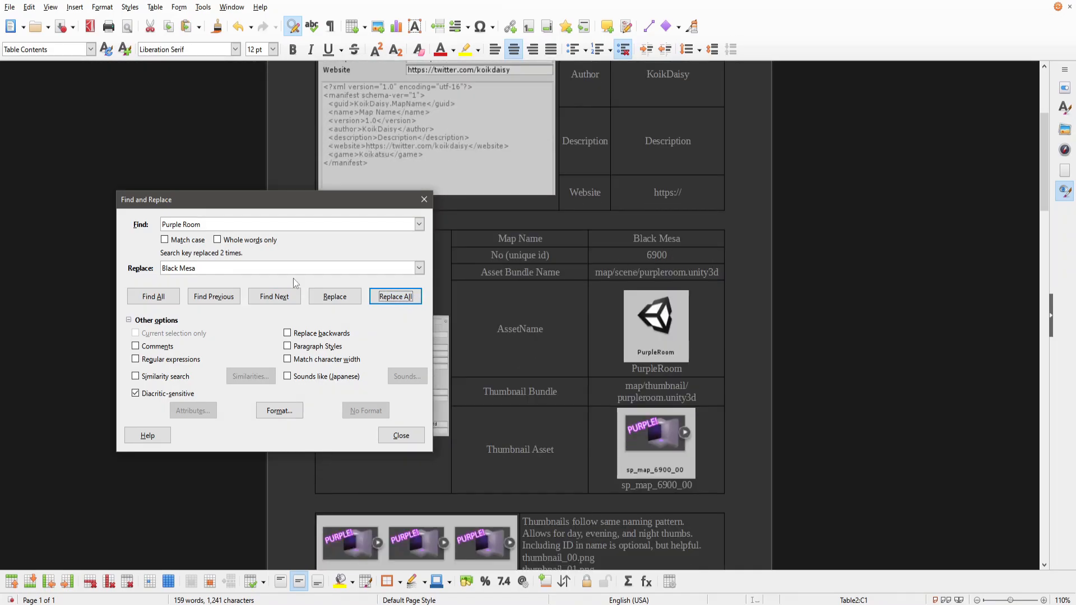
triple_click(265, 224)
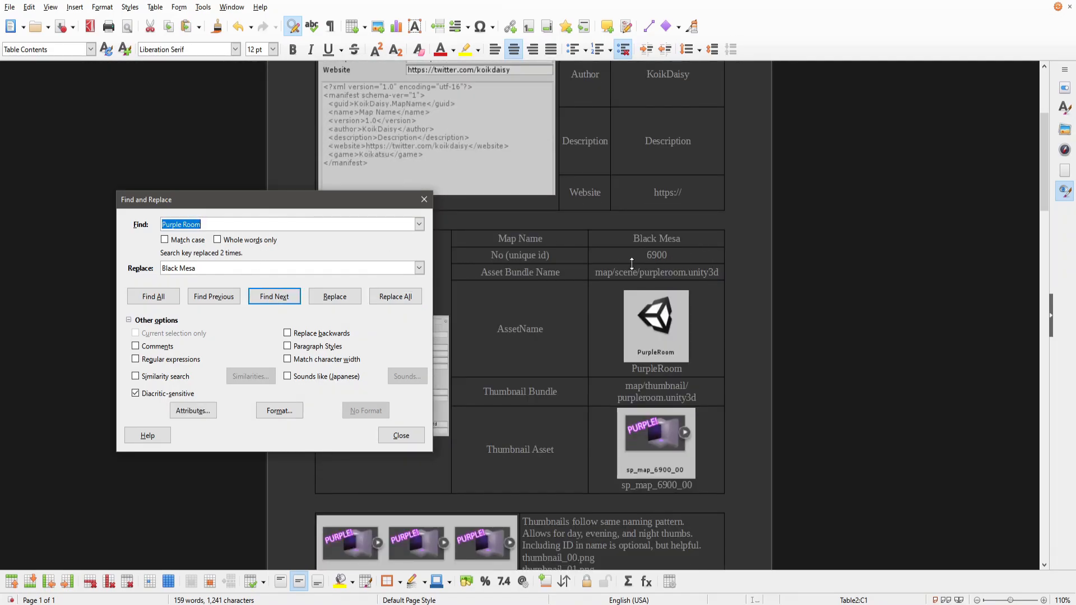
type("purpleroo")
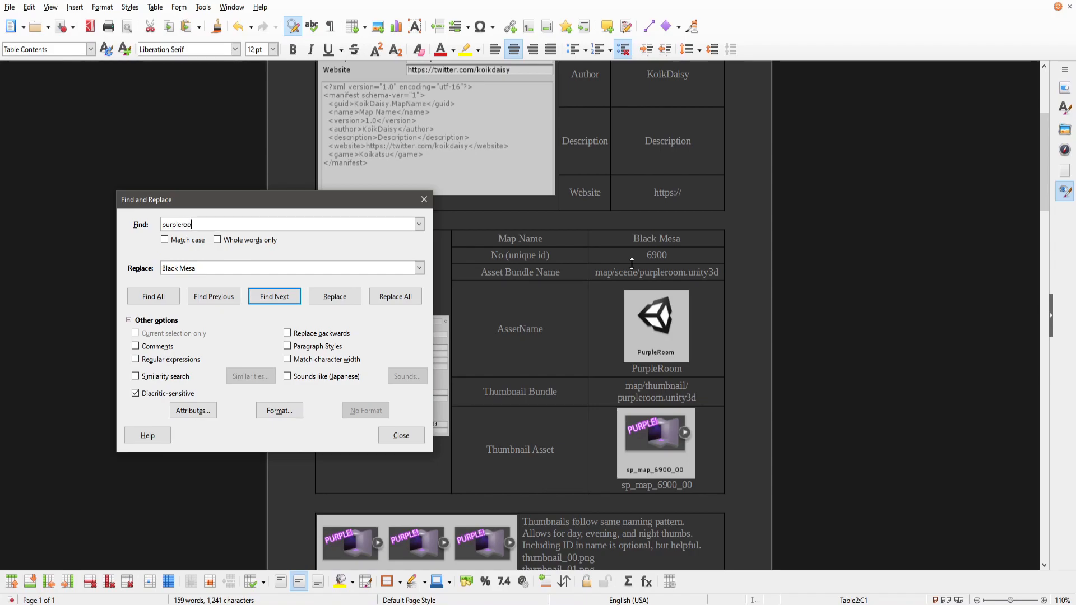
type("m.unity")
key("Tab")
key("Tab")
key("Tab")
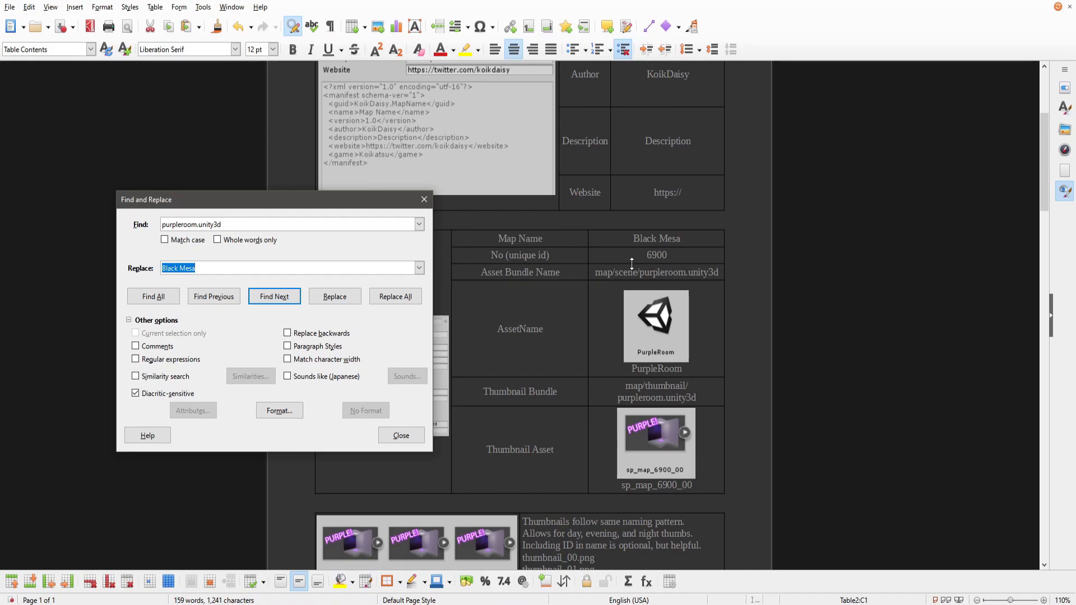
type("blackmesa.unity3d")
left_click(415, 306)
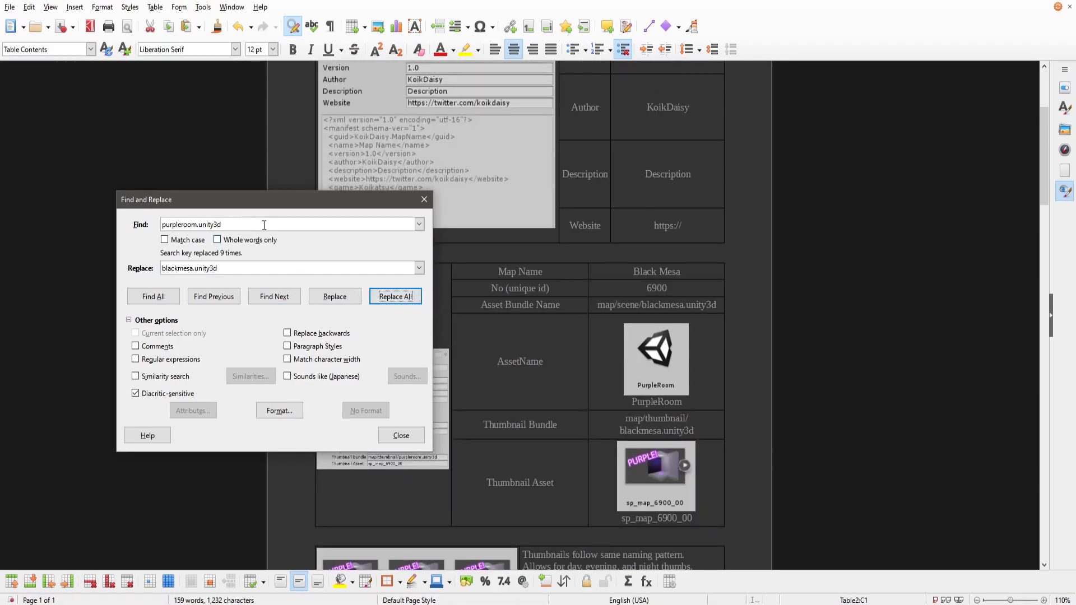
Replace all occurrences of PurpleRoom with BlackMesa and close the Find and Replace dialog.
triple_click(264, 225)
type("Purple")
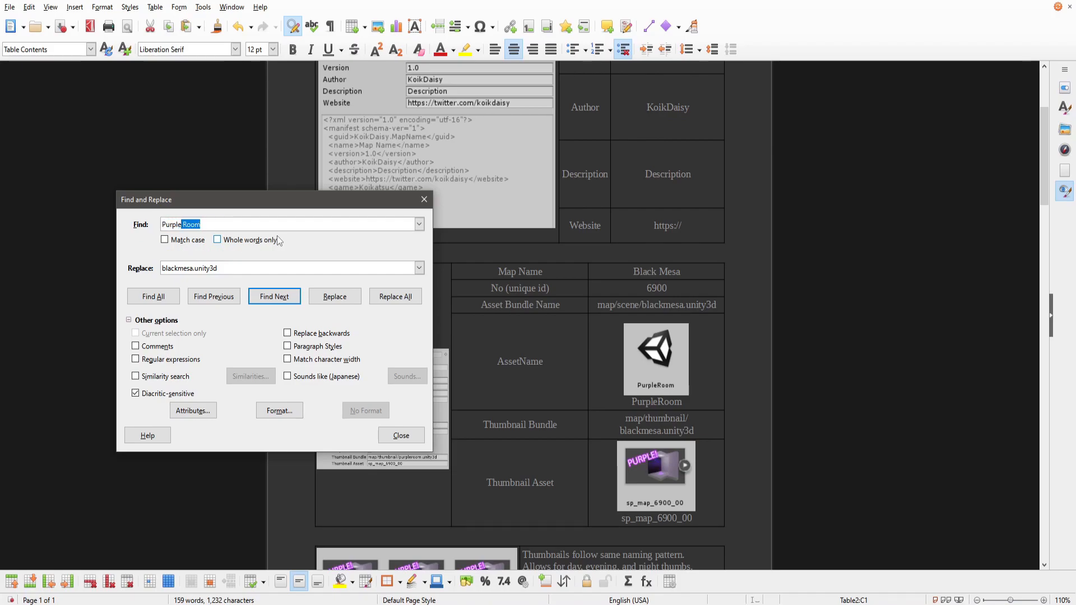
type("Room")
key("Tab")
key("Tab")
key("Tab")
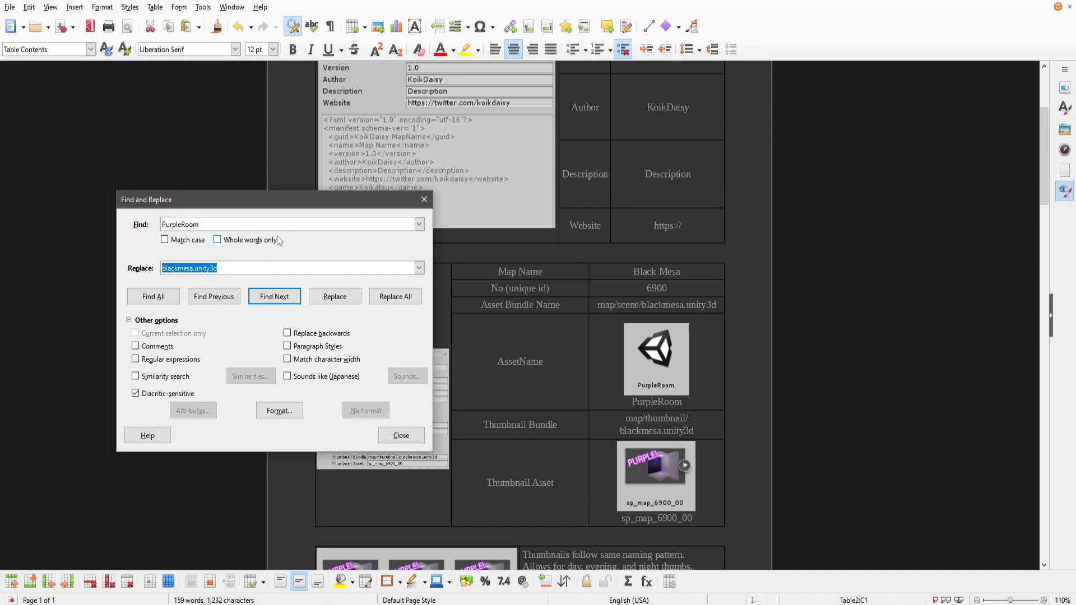
type("BlackMesa")
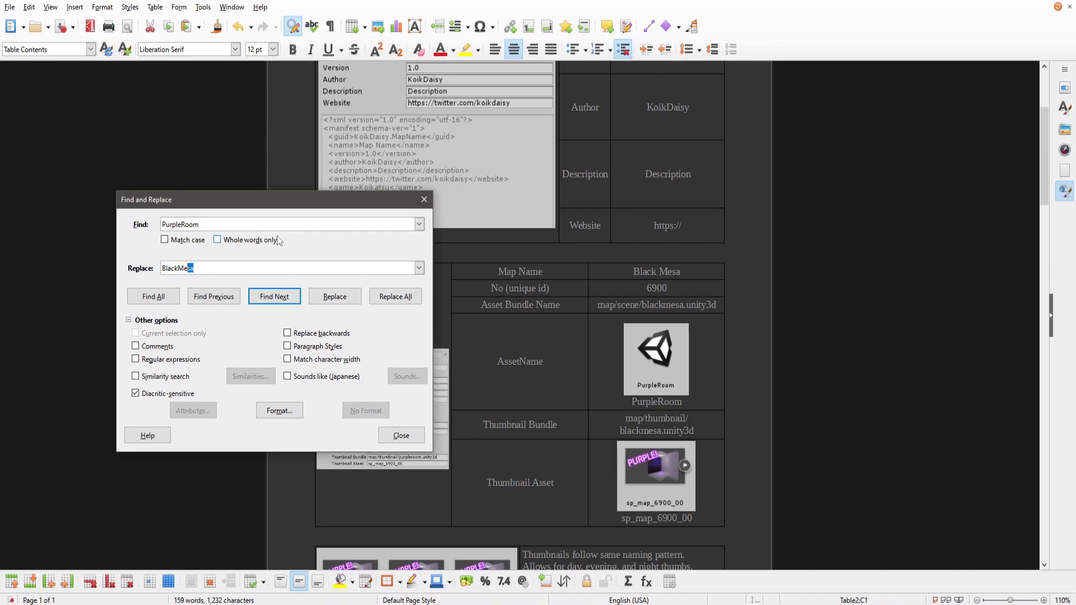
left_click(395, 297)
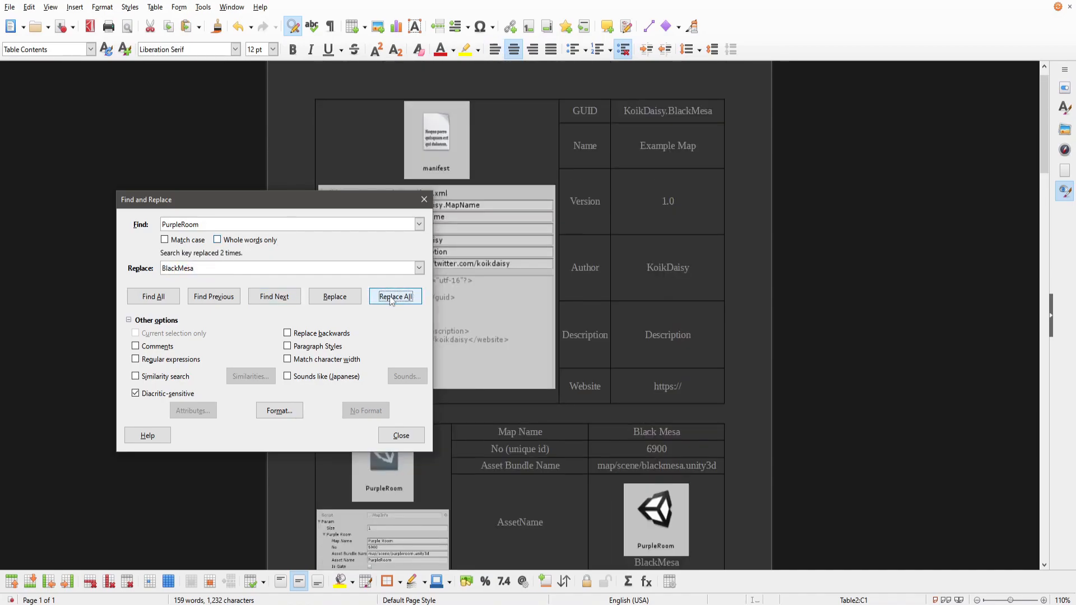
scroll(547, 347, "down", 10)
left_click(401, 435)
scroll(471, 403, "up", 3)
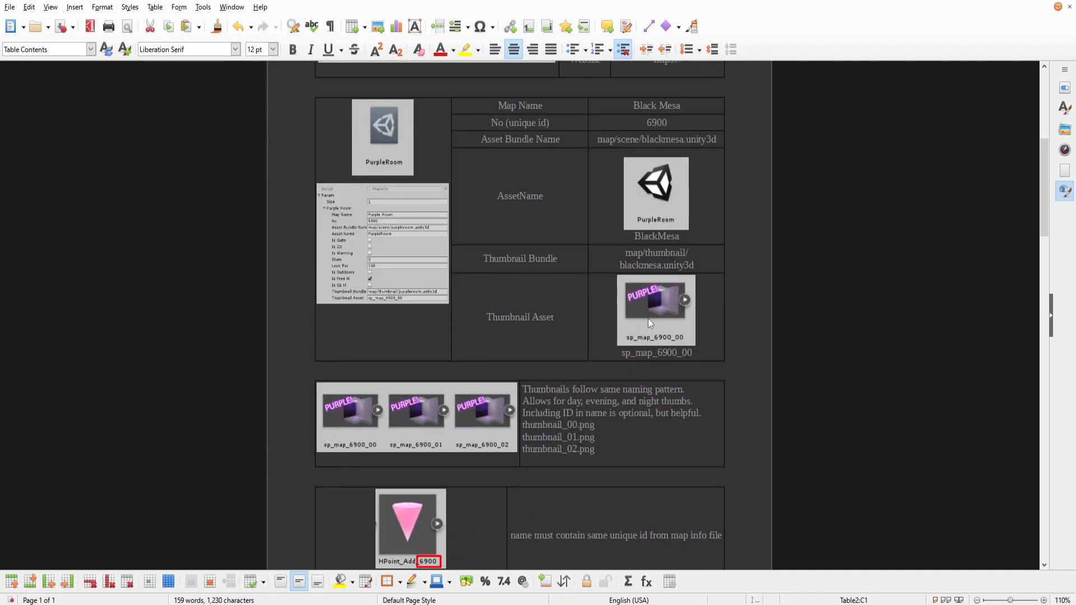
Look up and copy the map number from the No field of the latest map id asset in Unity.
left_click_drag(657, 353, 677, 352)
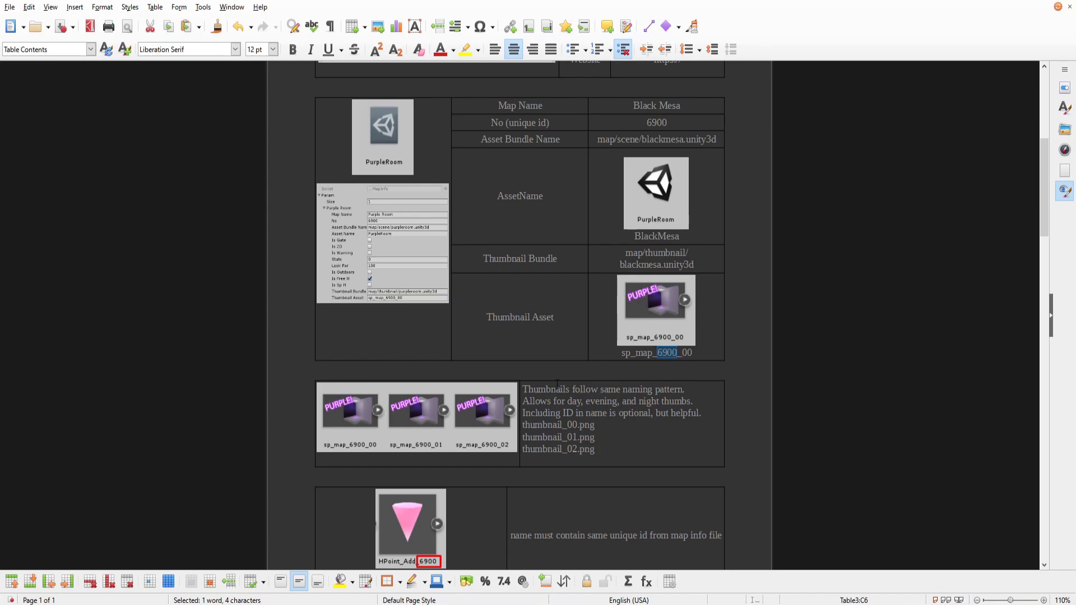
key("alt+Tab")
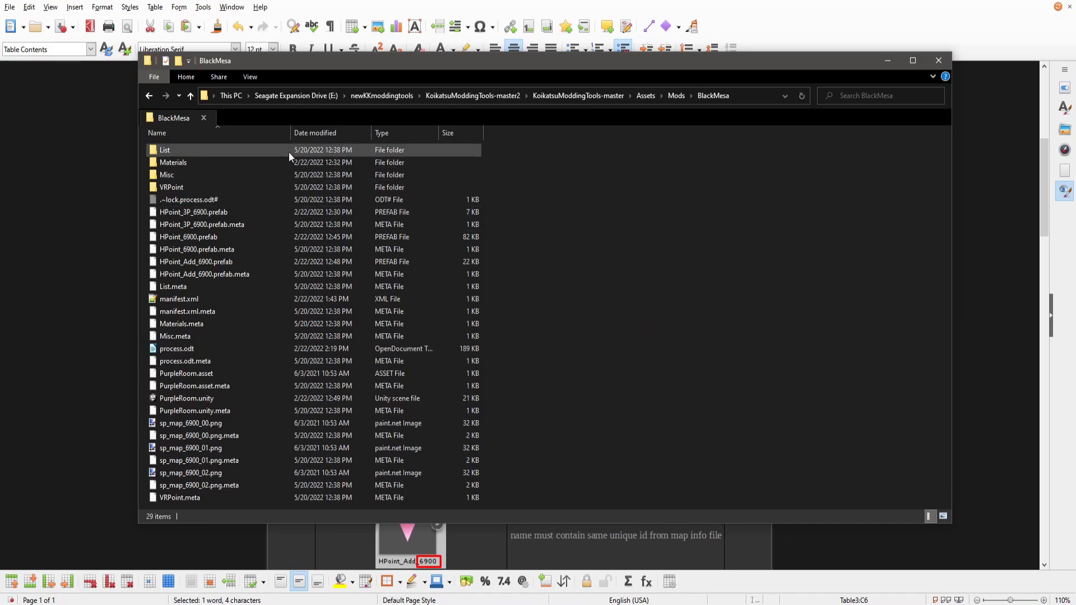
key("alt+Tab")
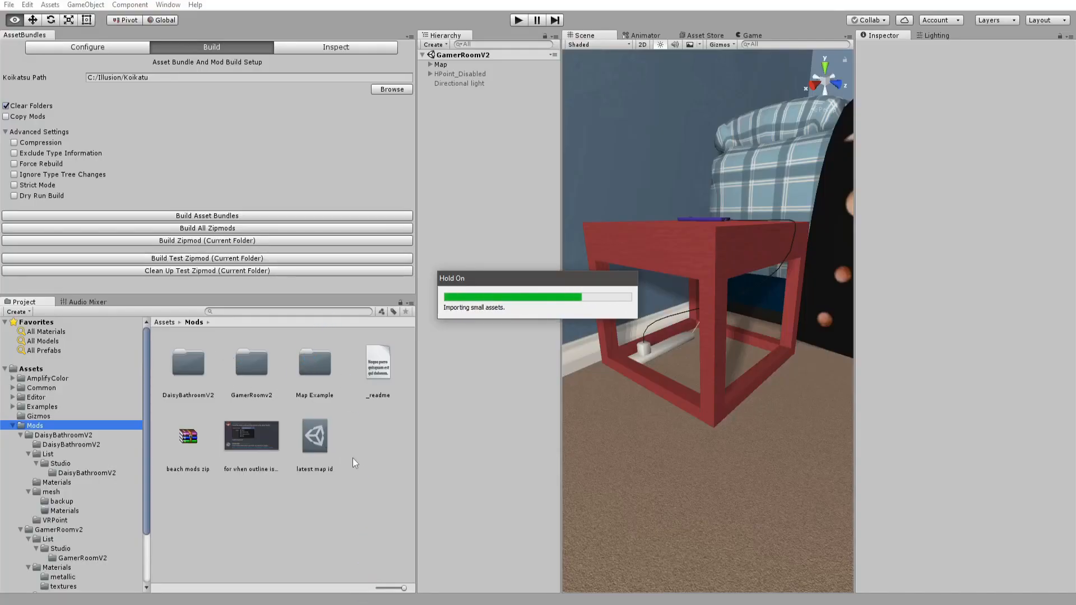
left_click(326, 437)
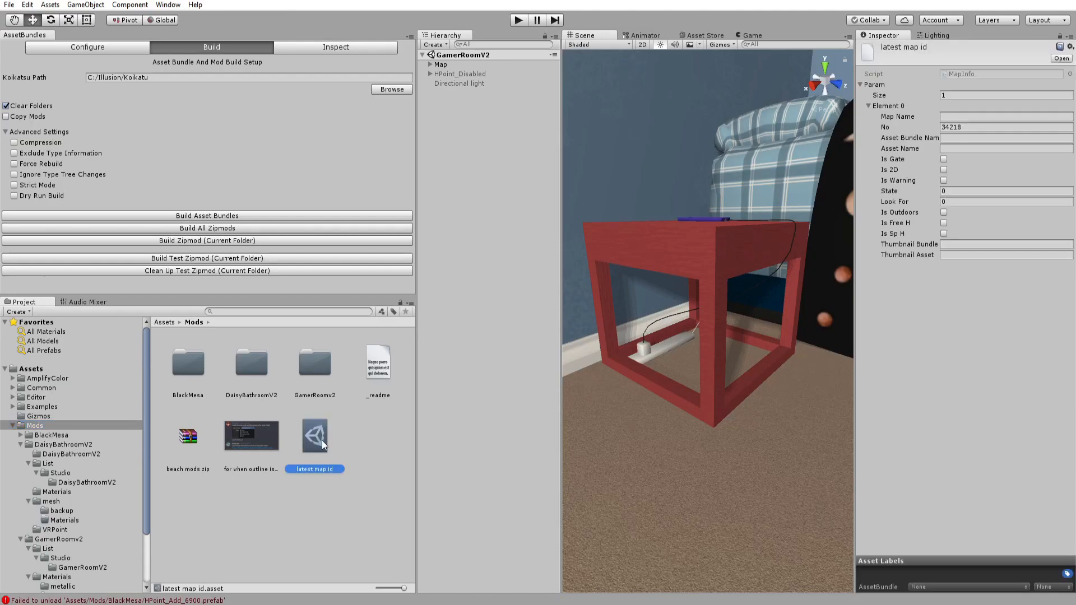
left_click(960, 128)
left_click_drag(958, 126, 968, 126)
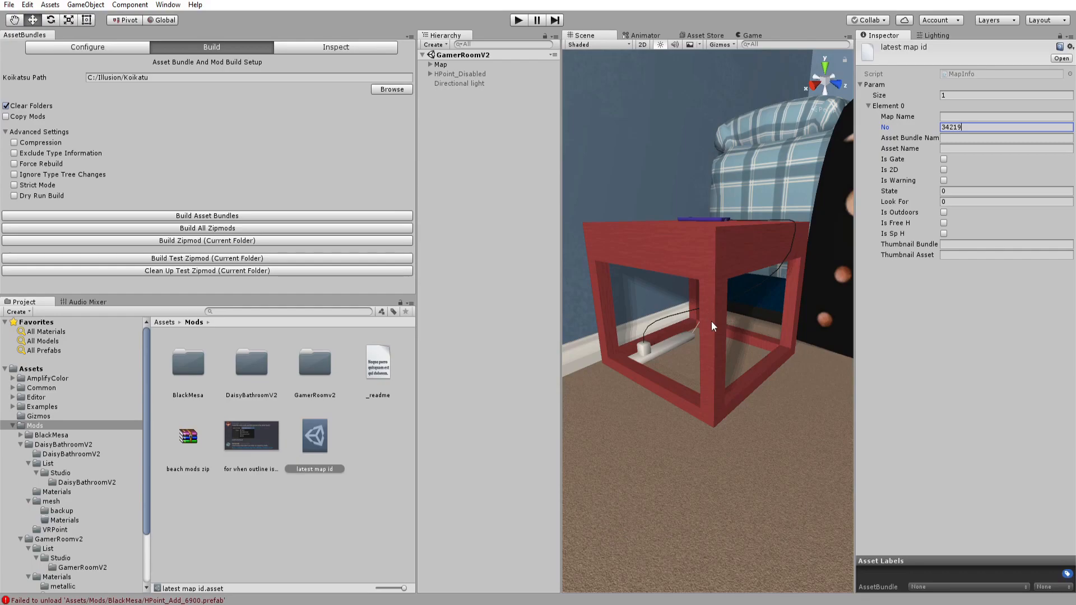
left_click(982, 364)
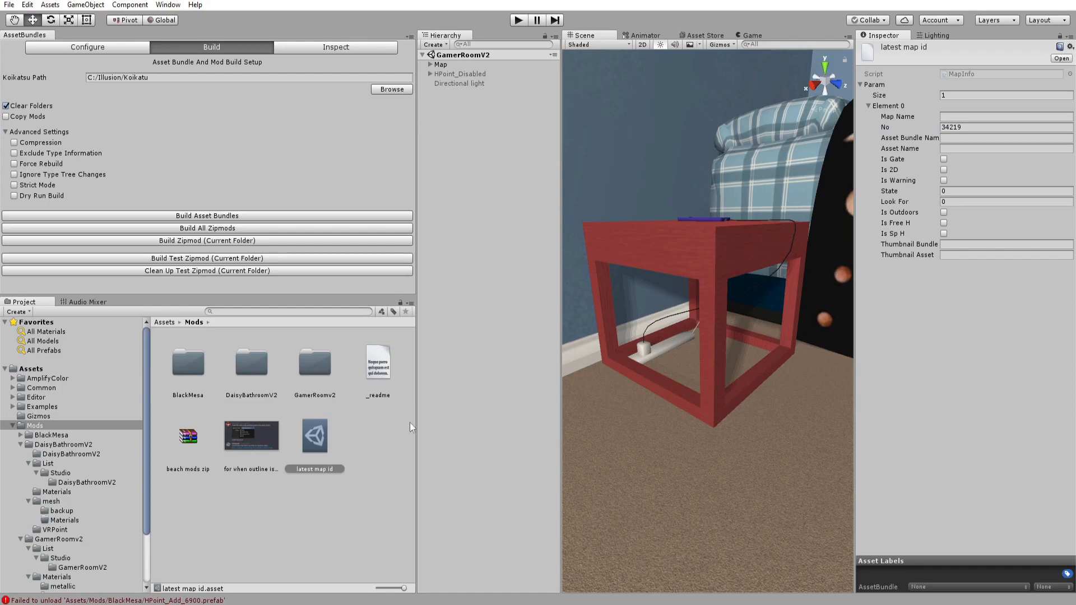
left_click(945, 128)
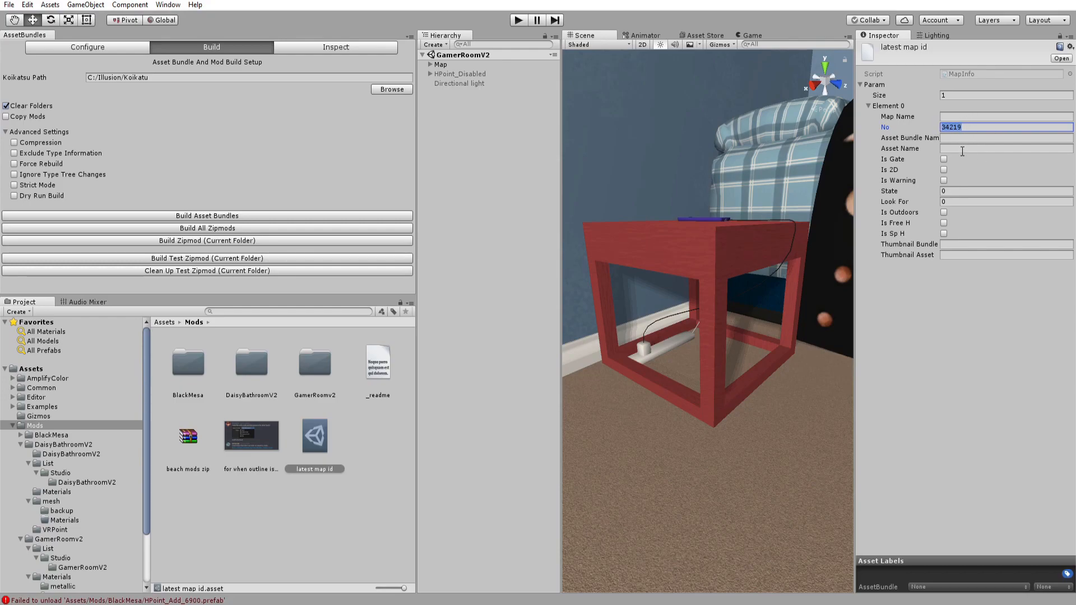
left_click(962, 126)
left_click(431, 386)
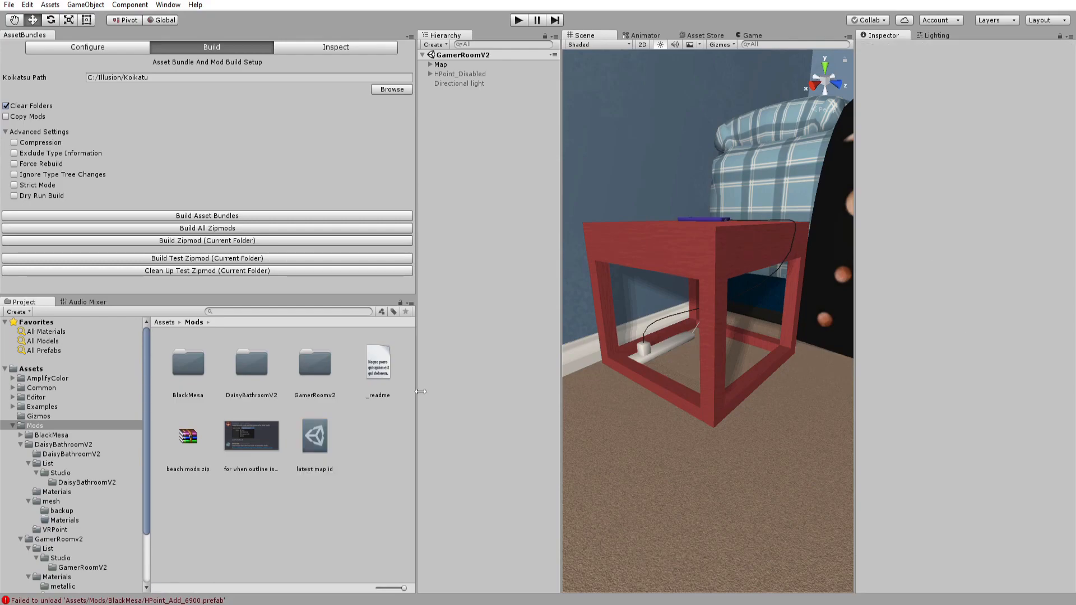
left_click(312, 437)
left_click(965, 128)
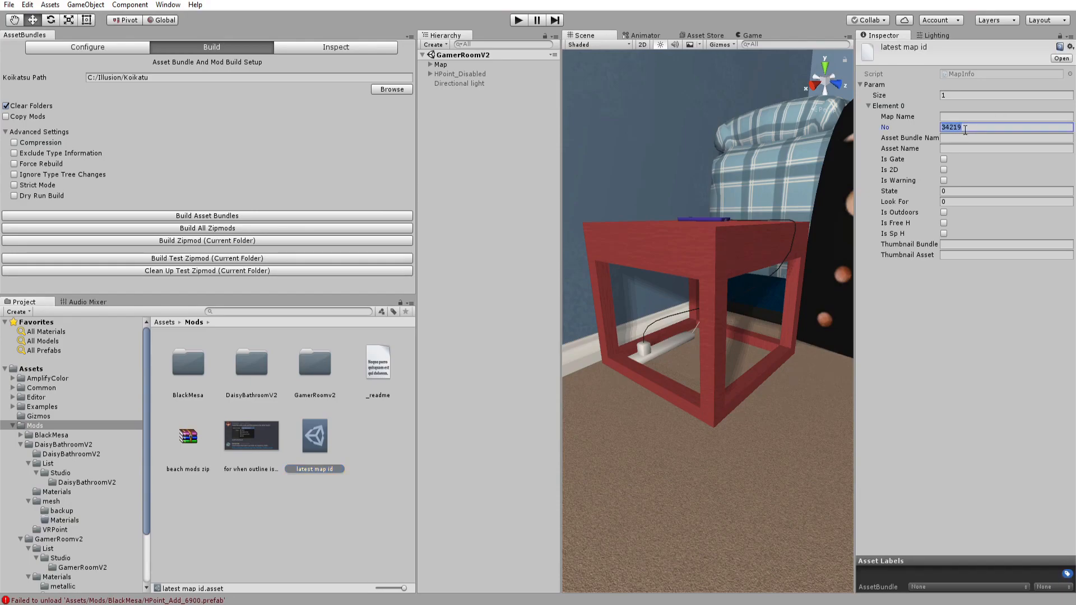
Open the BlackMesa mod folder in the project and select its manifest file.
double_click(171, 366)
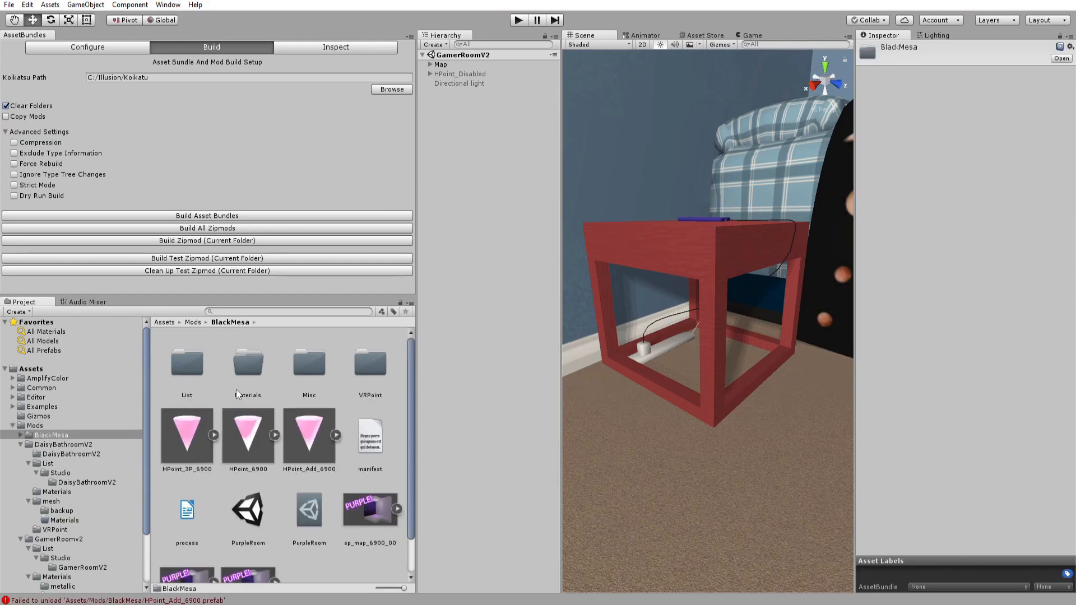
scroll(330, 455, "down", 2)
scroll(330, 456, "down", 1)
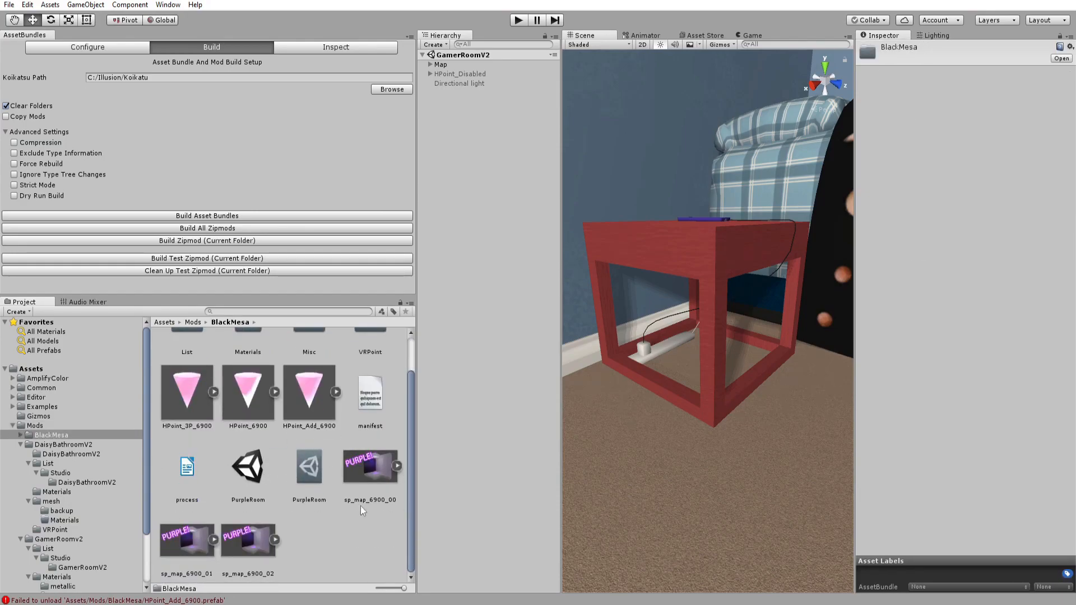
scroll(328, 487, "up", 2)
left_click(366, 442)
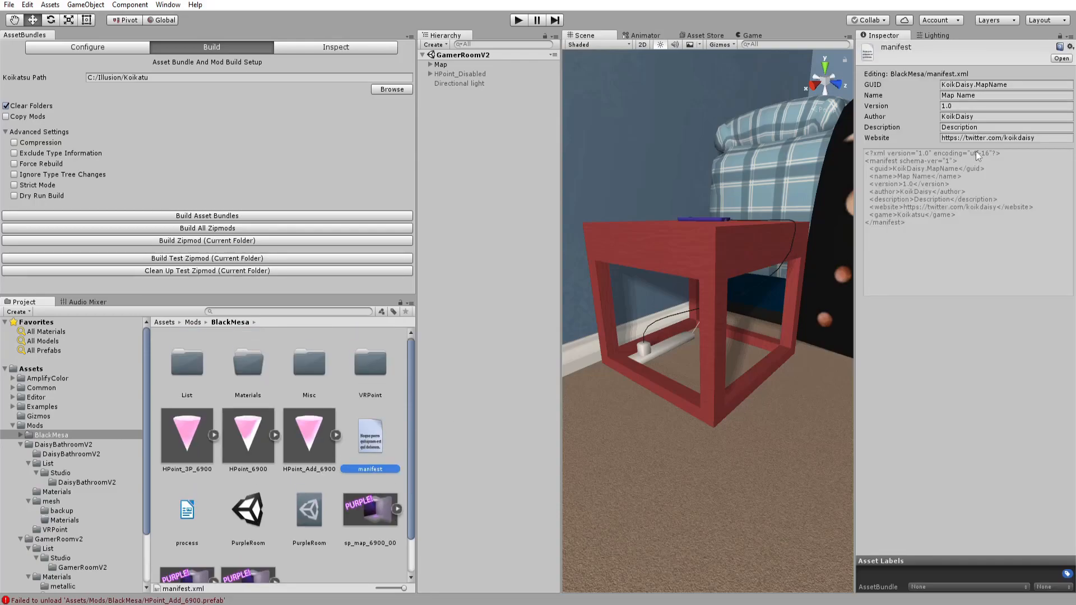
Replace all occurrences of 6900 in the guide with 34219 and close the dialog.
scroll(214, 483, "down", 2)
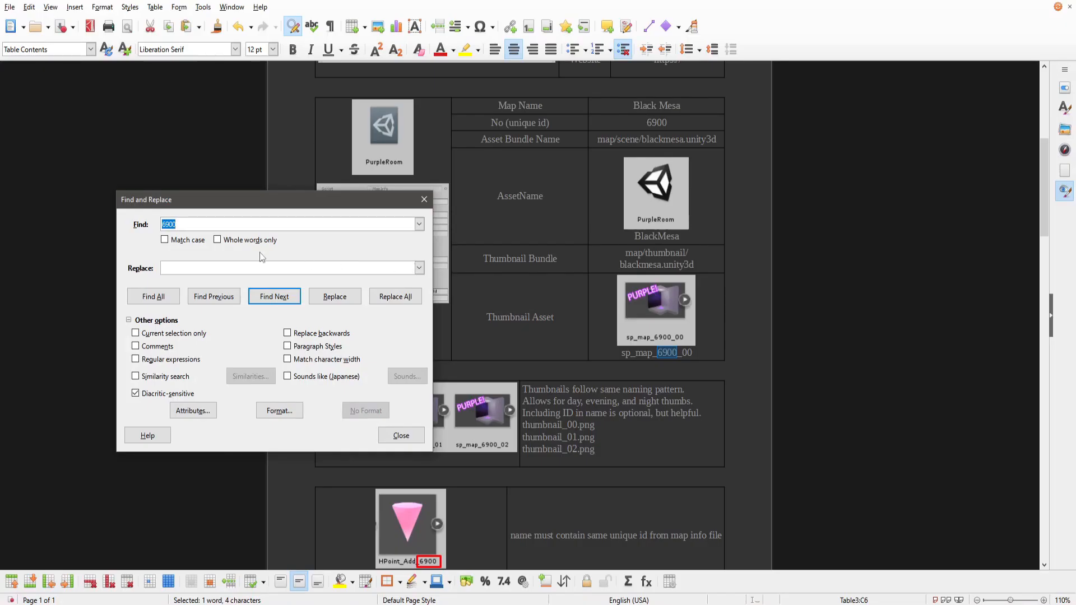
left_click(191, 268)
type("34219")
left_click(380, 299)
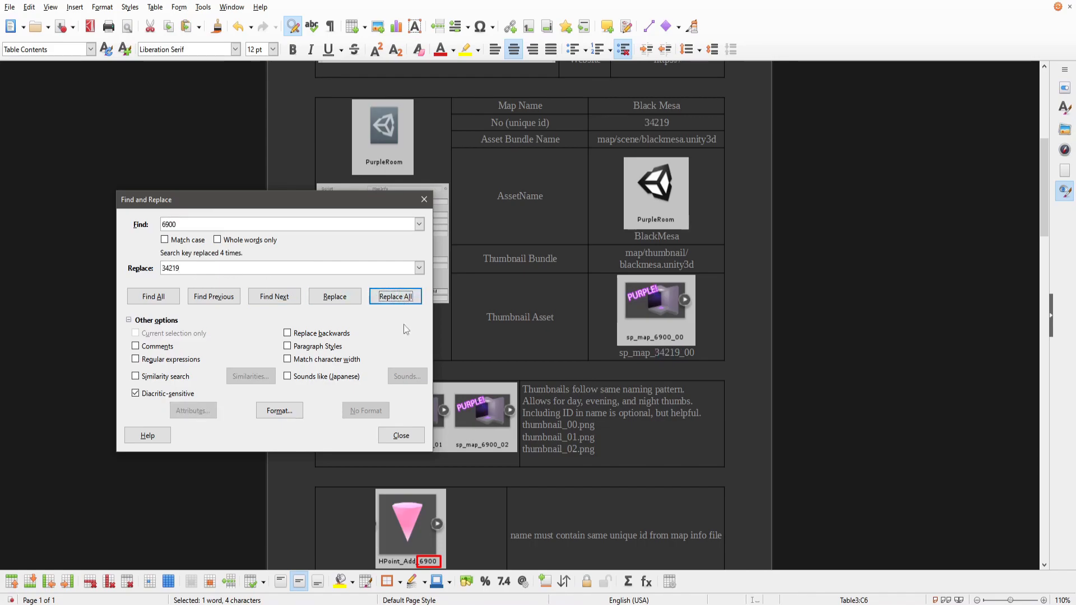
left_click(402, 435)
scroll(533, 387, "up", 20)
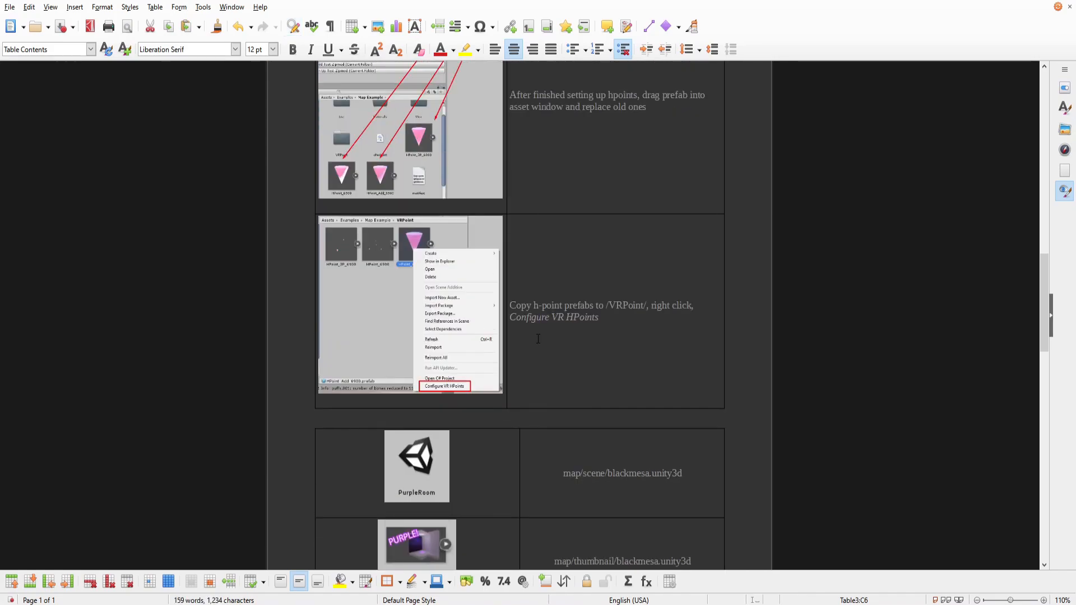
Copy the GUID KoikDaisy.BlackMesa from the guide into the manifest's GUID field.
scroll(537, 321, "up", 10)
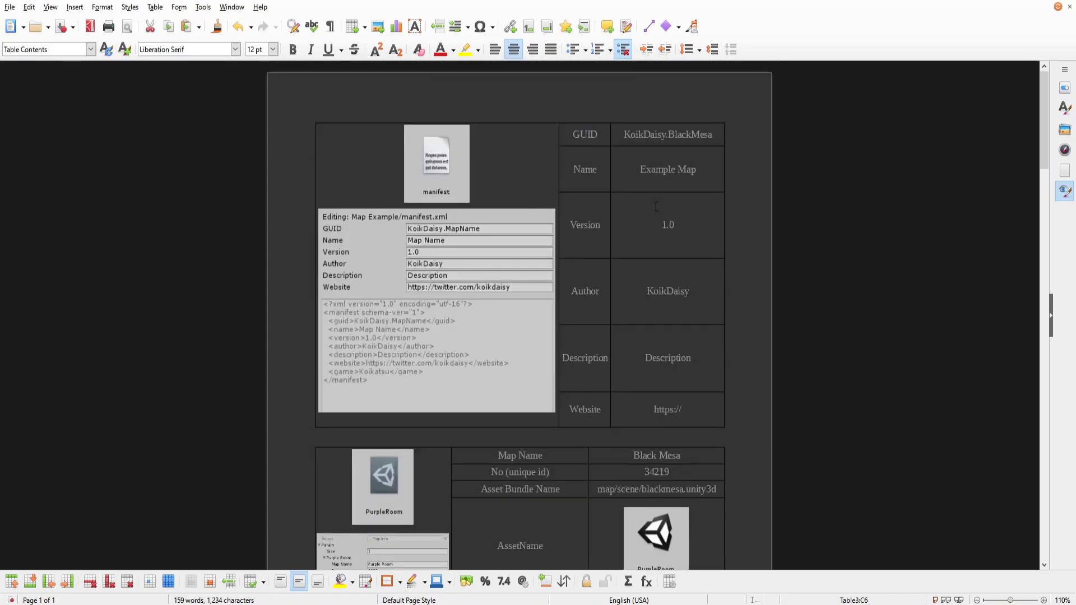
left_click_drag(623, 134, 723, 135)
key("ctrl+c")
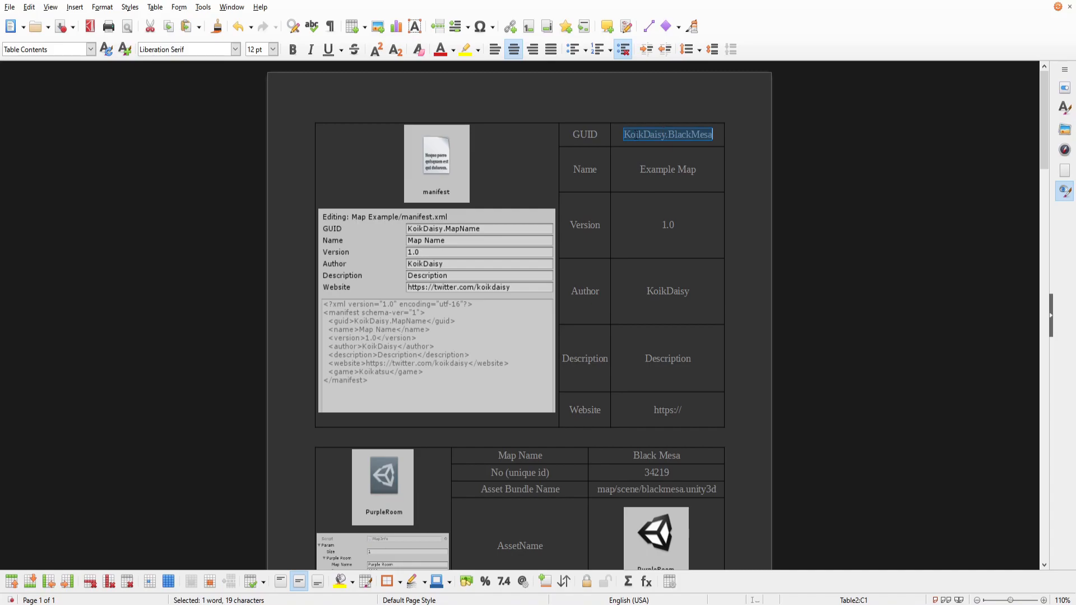
key("alt+Tab")
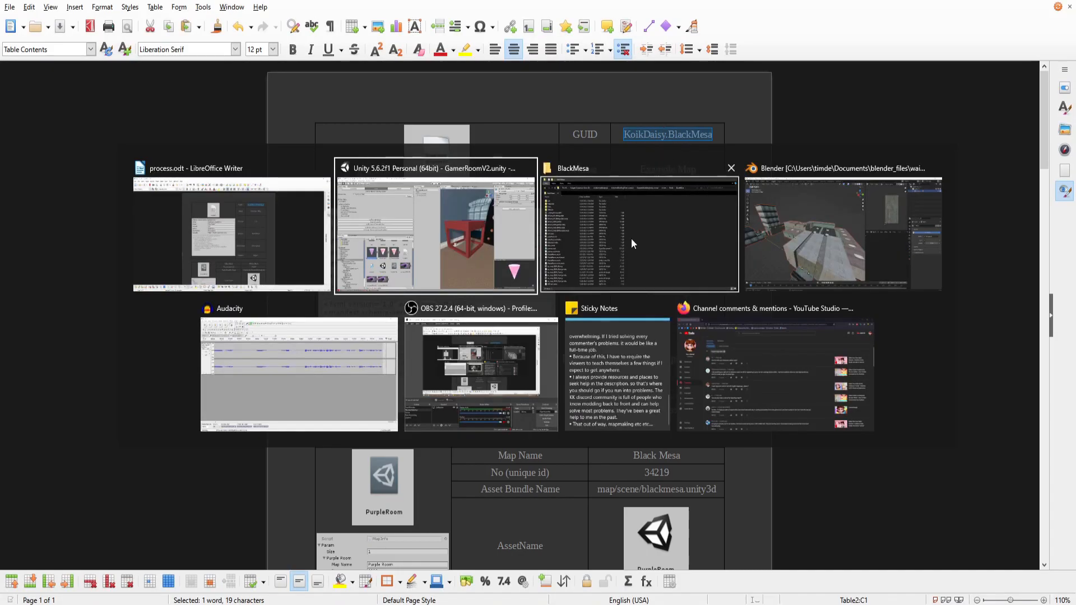
key("alt+Tab")
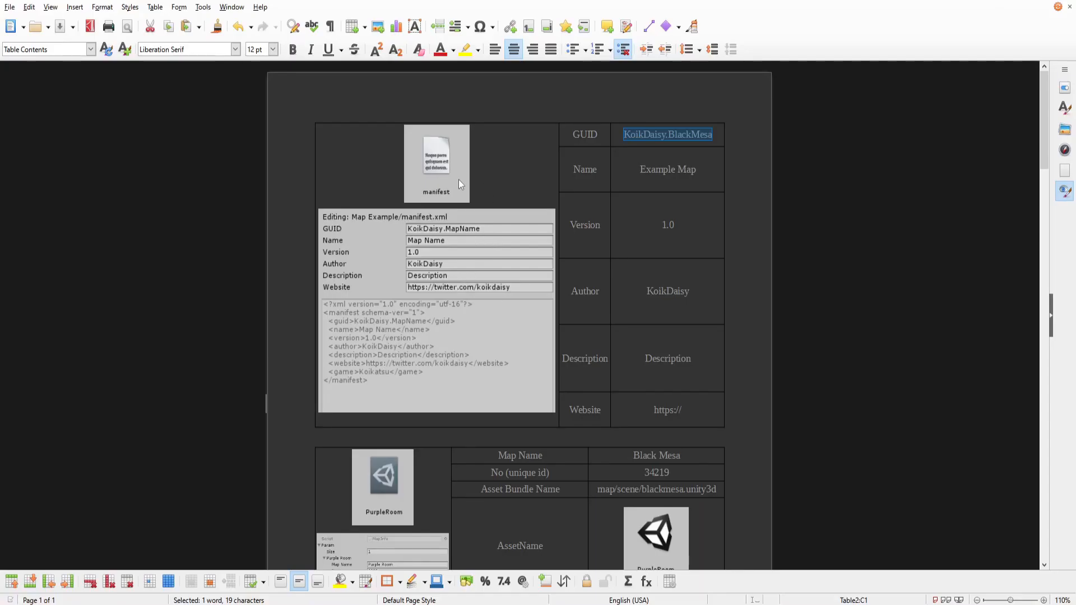
key("alt+Tab")
left_click(371, 392)
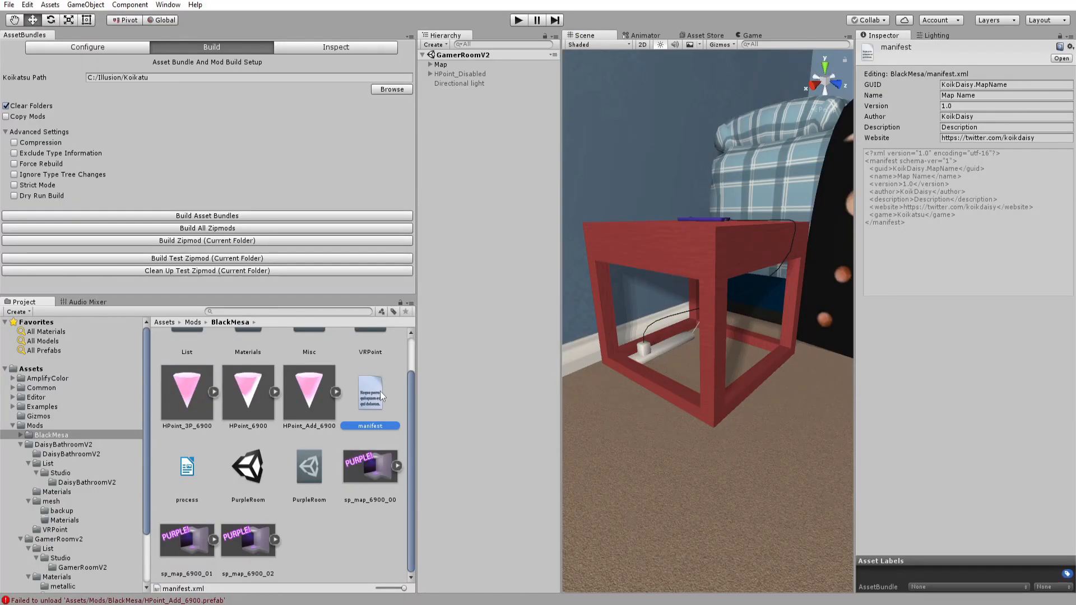
left_click(1013, 84)
key("ctrl+v")
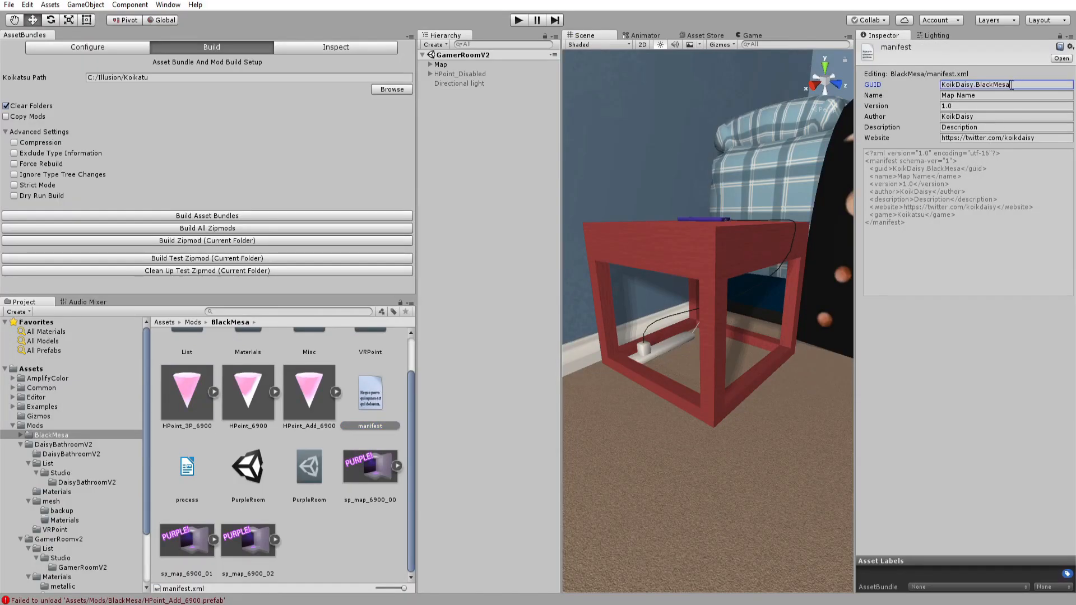
Copy the guide's map name Example Map into the manifest's Name field.
key("alt+Tab")
triple_click(672, 168)
key("ctrl+c")
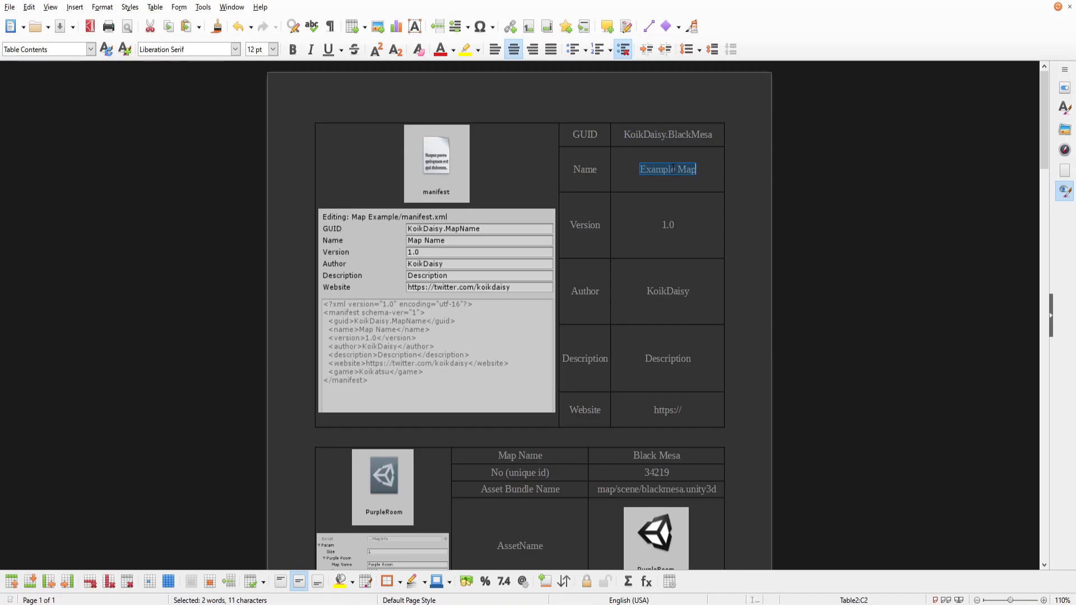
key("alt+Tab")
left_click(971, 95)
key("ctrl+v")
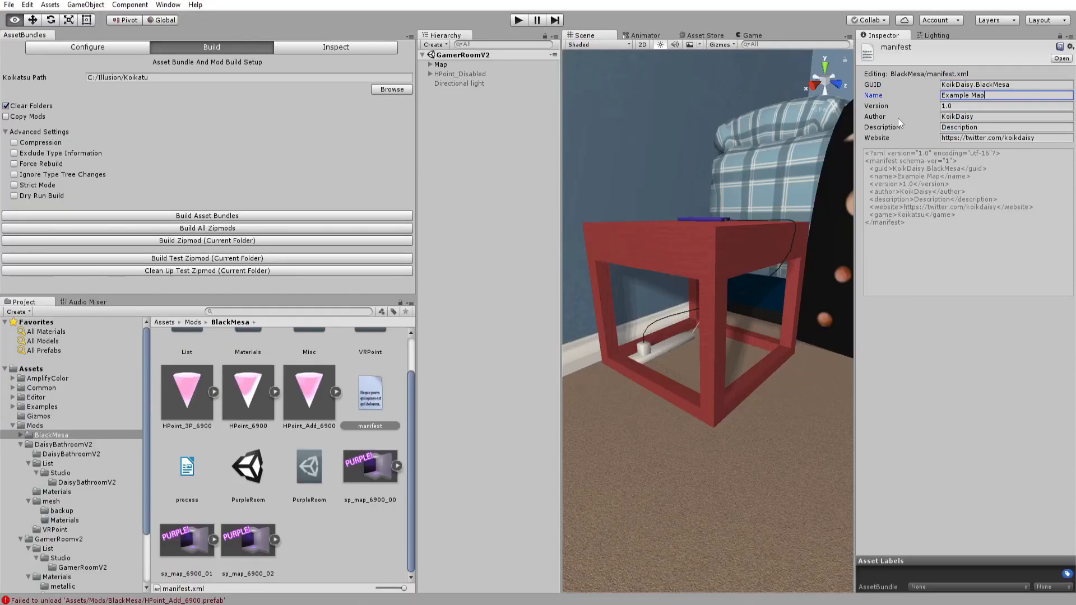
Change the guide's Name entry to Black Mesa.
key("alt+Tab")
type("Black Mesa")
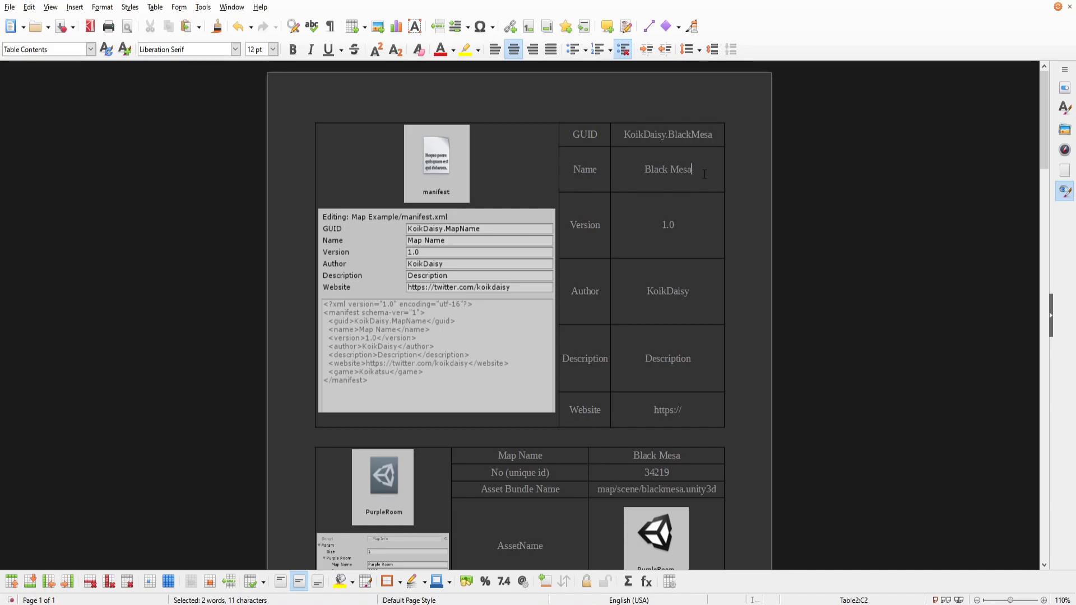
scroll(609, 369, "down", 15)
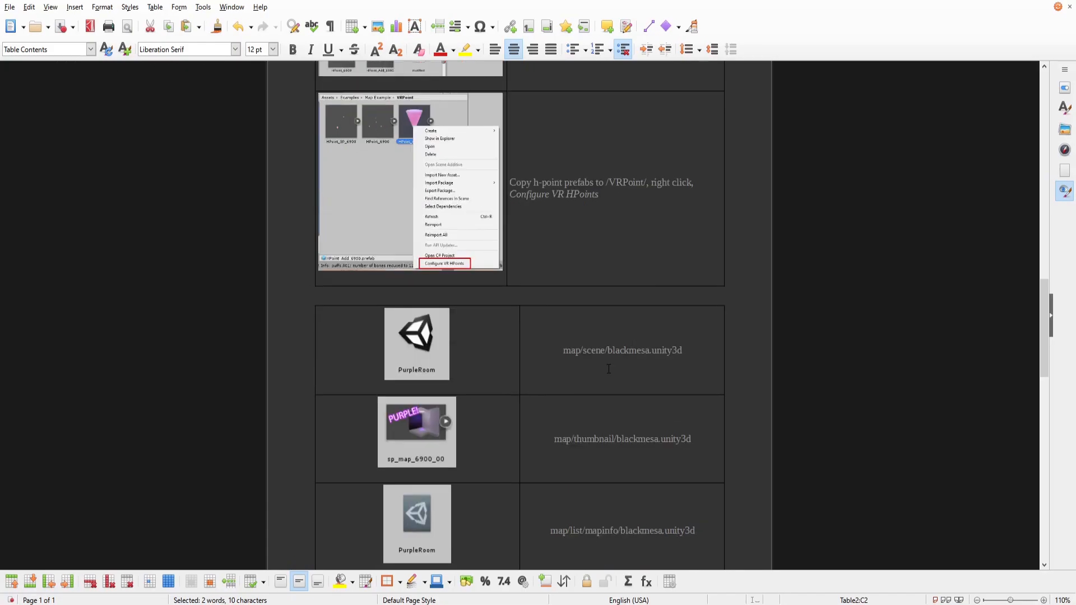
Write the guide's Description entry as "You're needed in the test chamberrrrr....".
scroll(608, 368, "down", 10)
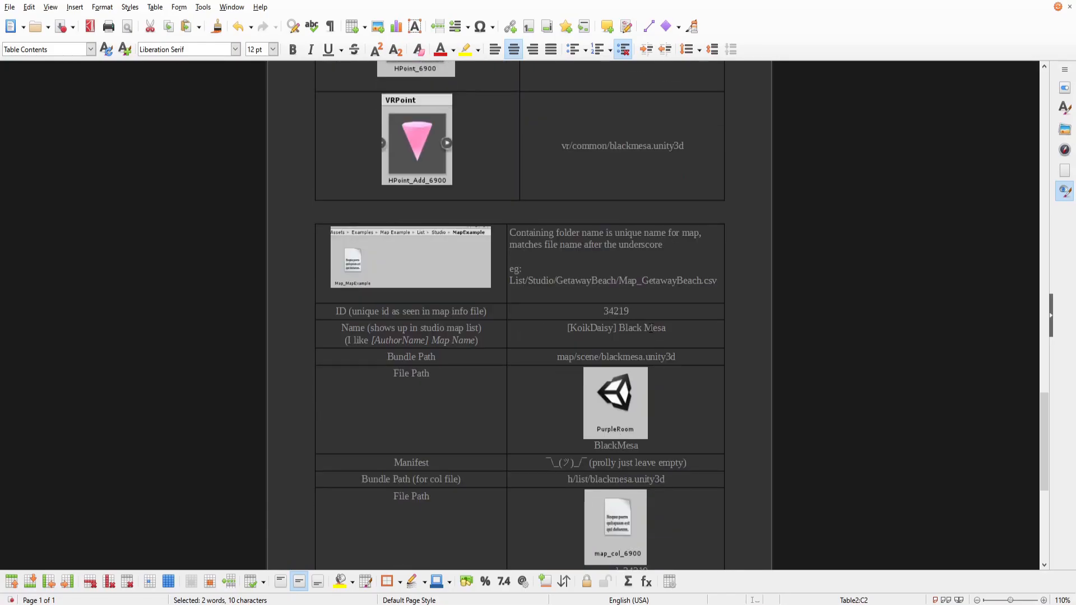
scroll(613, 342, "up", 15)
scroll(612, 343, "up", 10)
key("alt+Tab")
key("alt+Tab")
left_click(648, 288)
key("alt+Tab")
key("alt+Tab")
double_click(643, 351)
type("You're needed in the test chamberrrrr....")
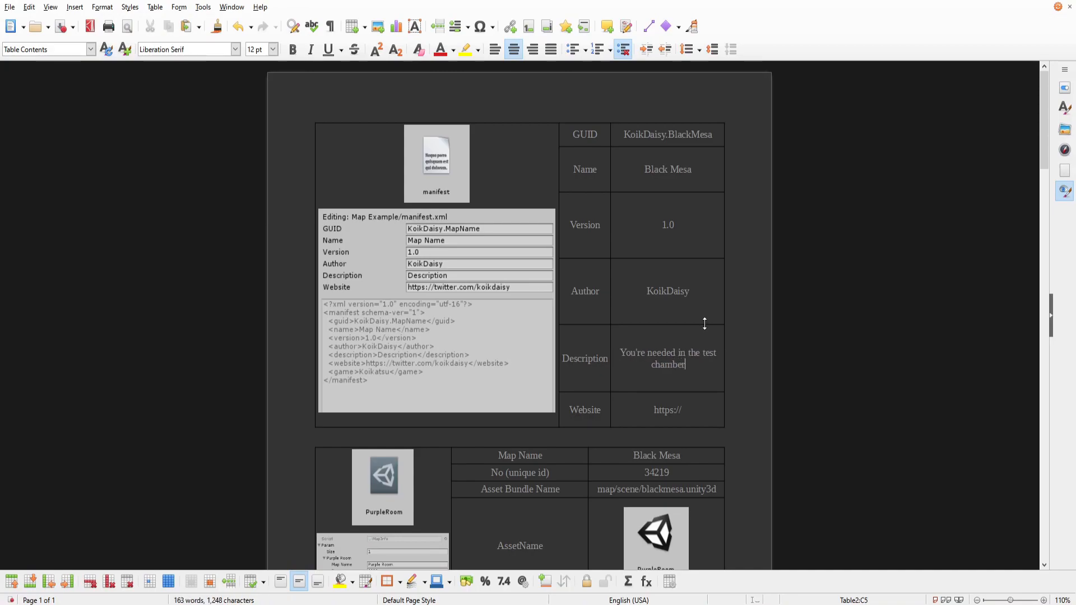
Copy the guide's description text into the manifest's Description field.
left_click_drag(620, 353, 698, 364)
key("ctrl+c")
key("alt+Tab")
left_click(1002, 128)
key("ctrl+v")
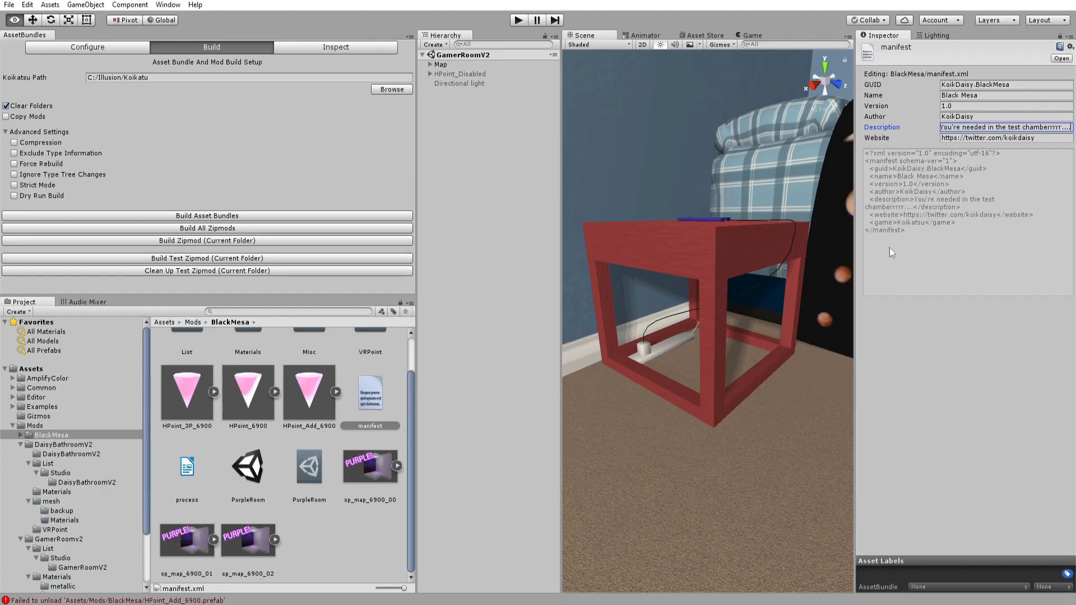
key("alt+Tab")
key("alt+Tab")
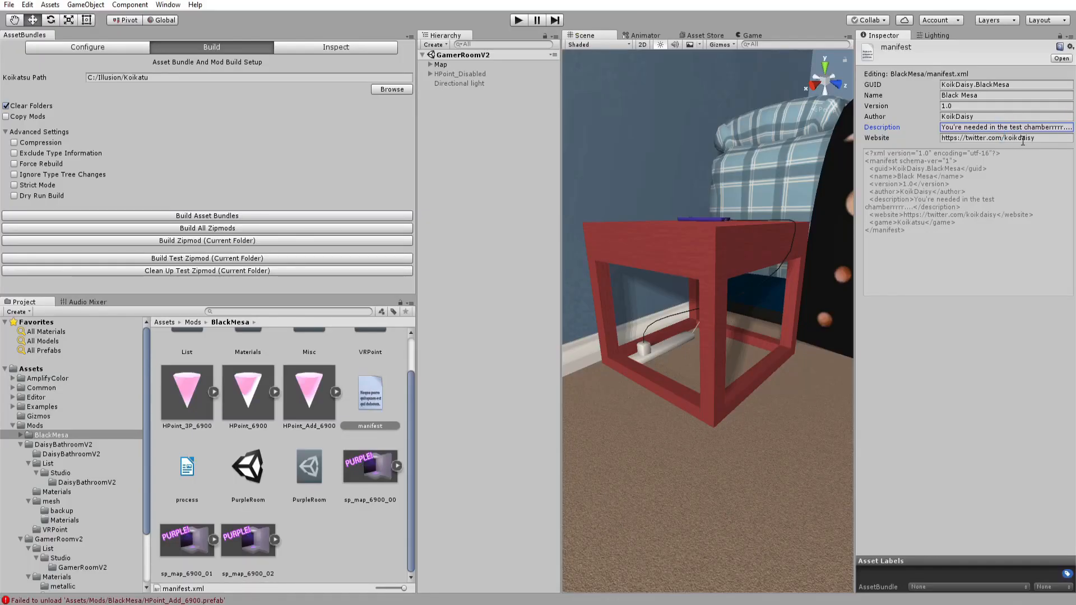
key("alt+Tab")
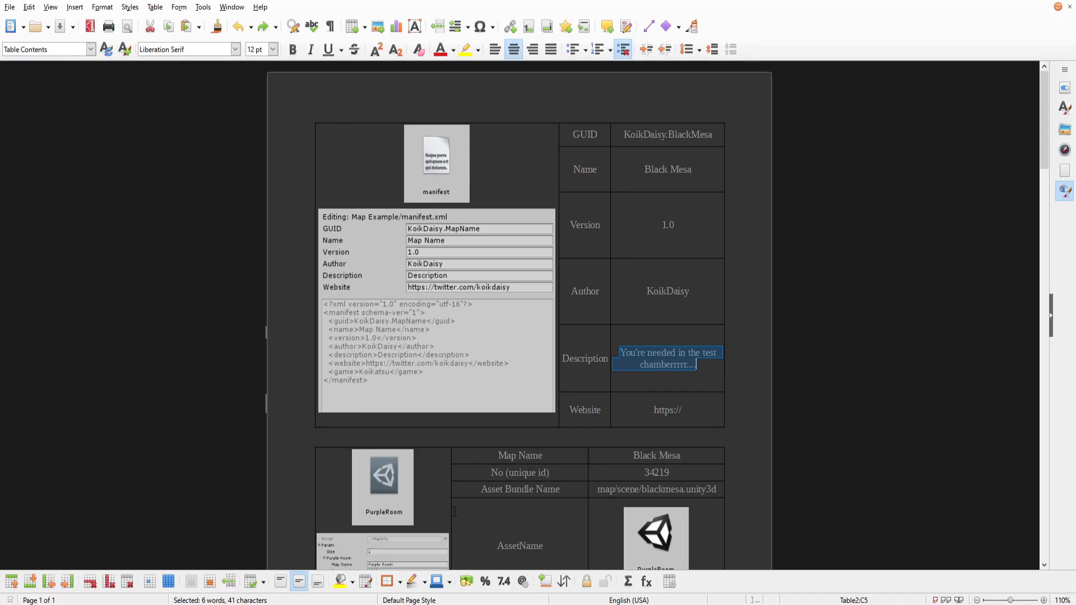
scroll(646, 389, "down", 3)
key("alt+Tab")
scroll(208, 454, "up", 2)
scroll(210, 365, "up", 2)
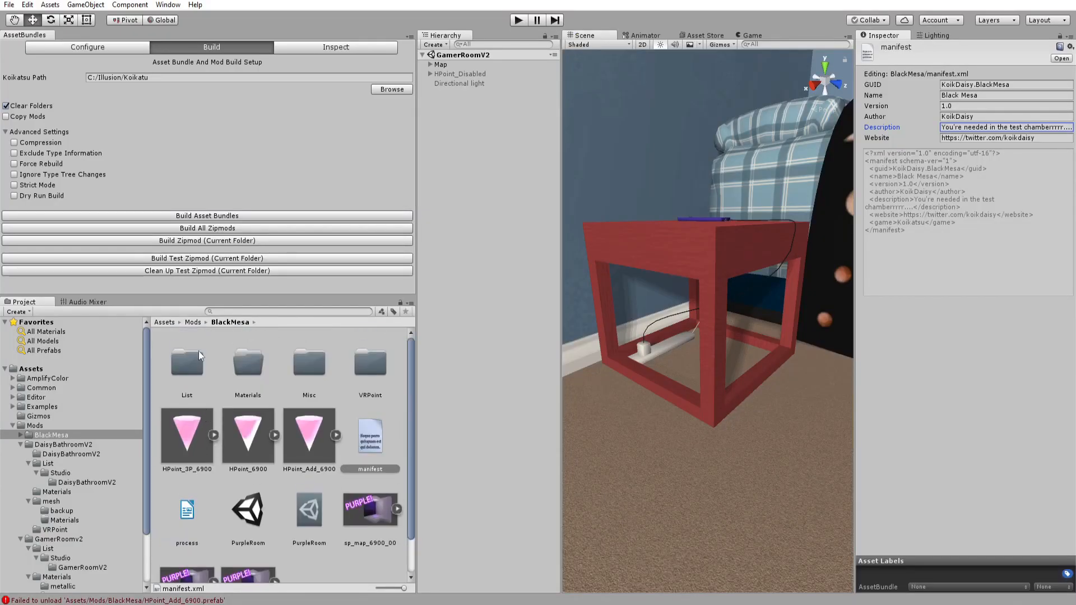
scroll(315, 428, "down", 2)
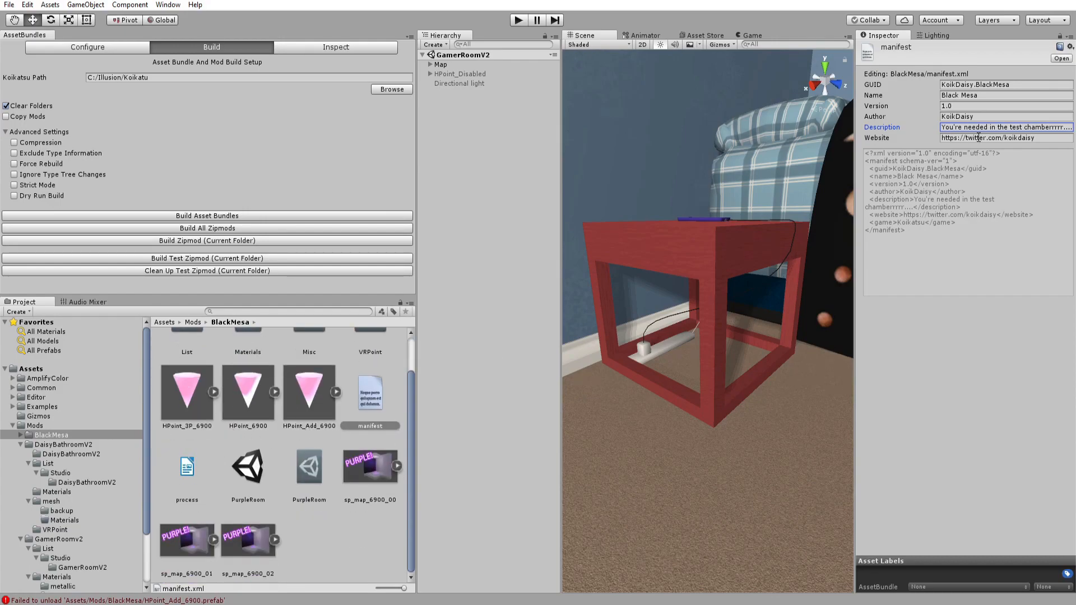
key("Tab")
Select the PurpleRoom map info asset and set its Map Name to Black Mesa.
key("alt+Tab")
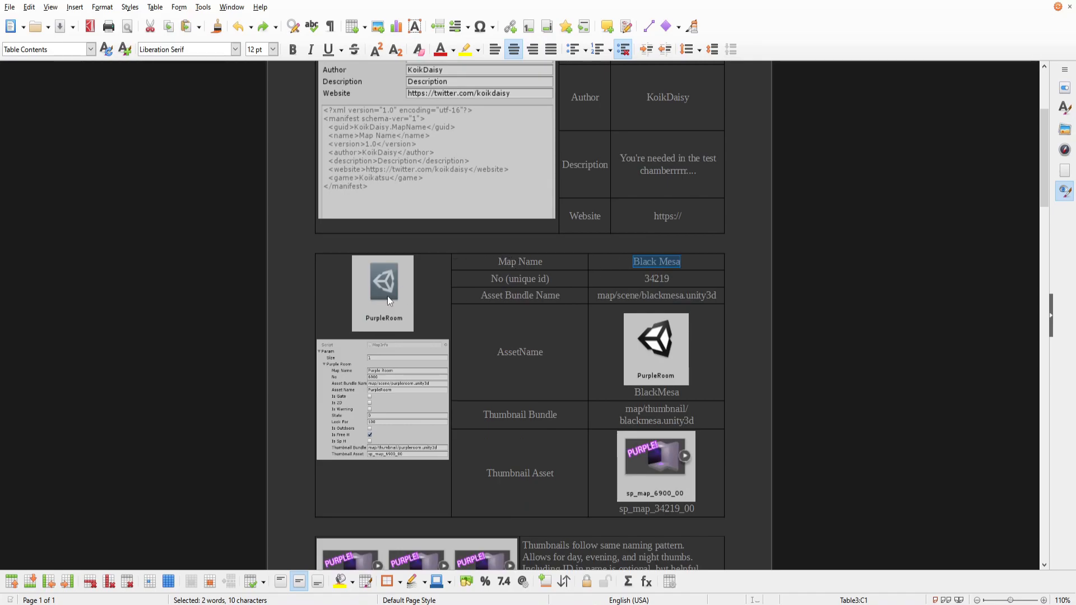
key("alt+Tab")
left_click(306, 468)
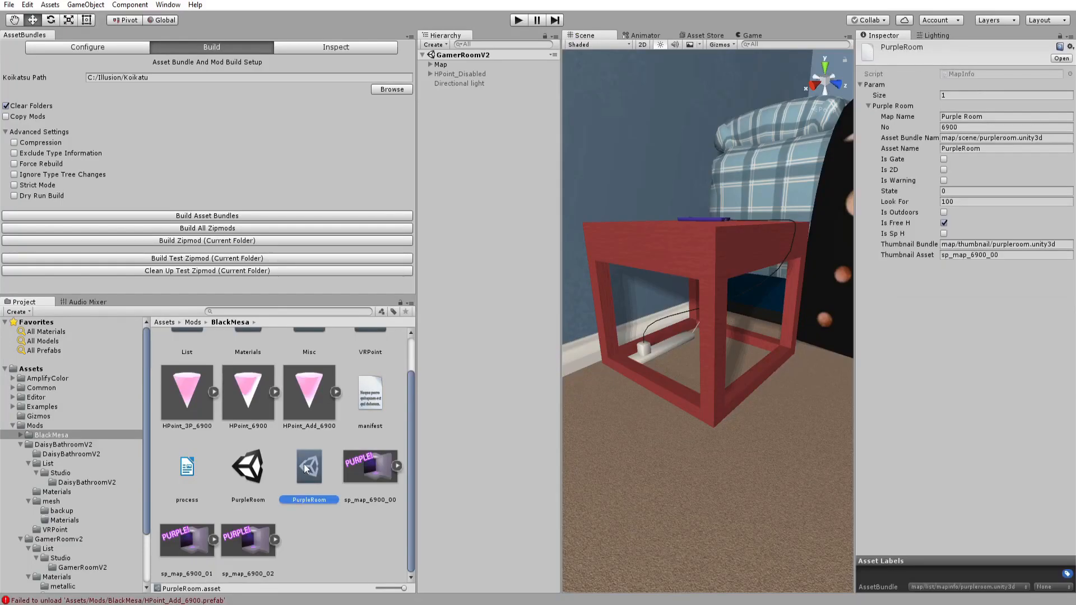
key("alt+Tab")
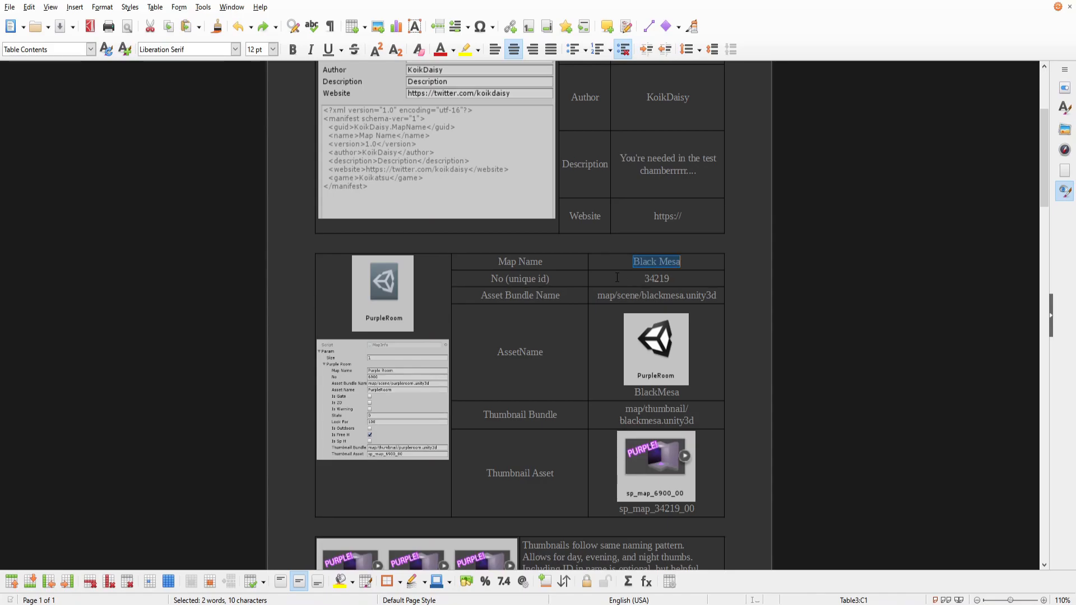
key("alt+Tab")
left_click(974, 116)
key("ctrl+v")
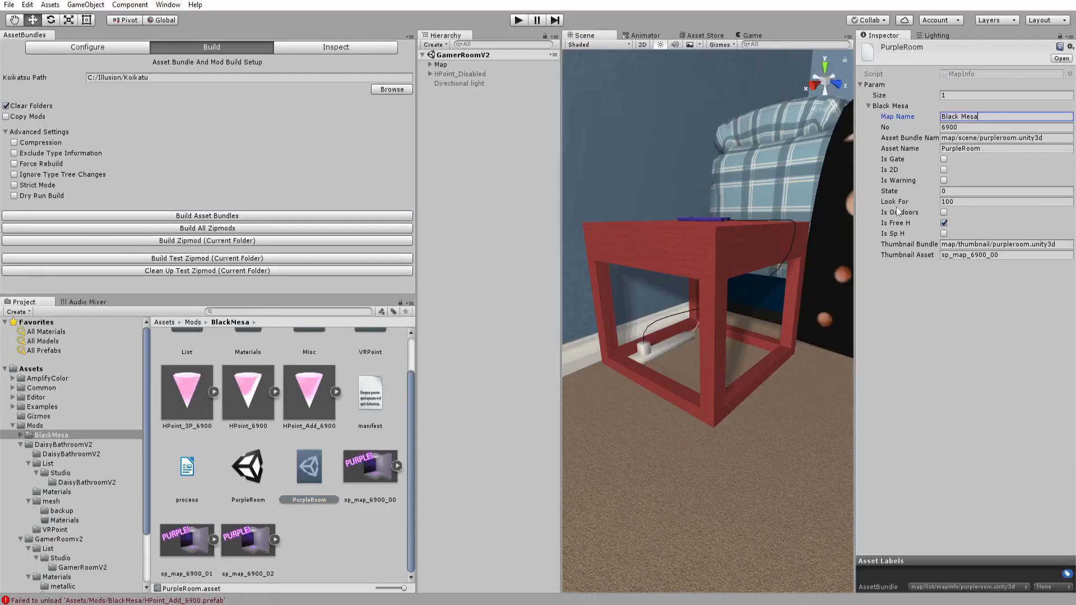
Copy the ID 34219 from the guide into the map info's No field.
key("alt+Tab")
double_click(669, 279)
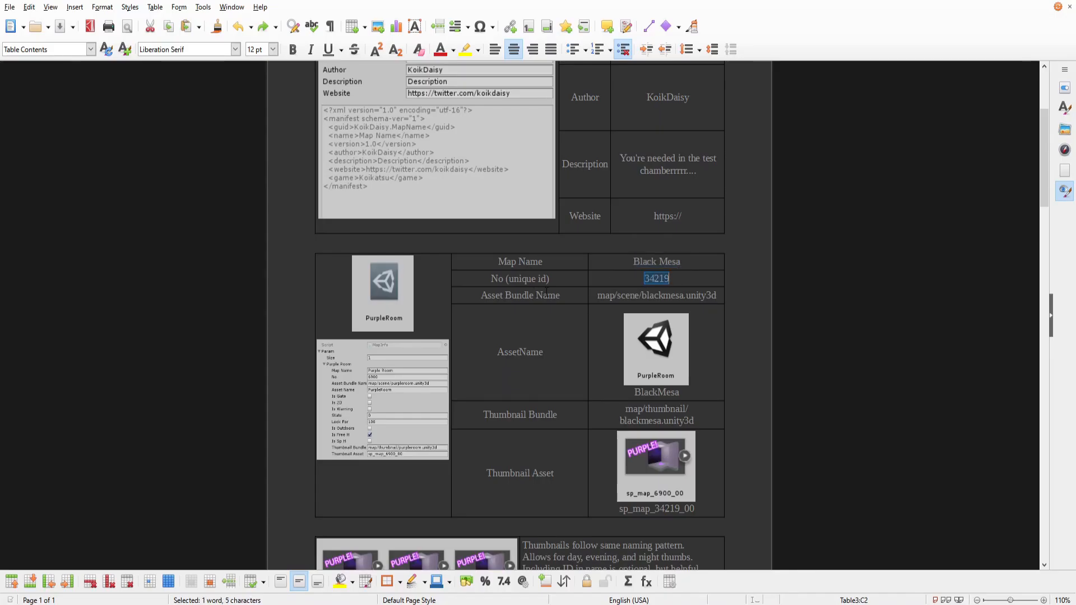
key("ctrl+c")
key("alt+Tab")
left_click(952, 127)
key("ctrl+v")
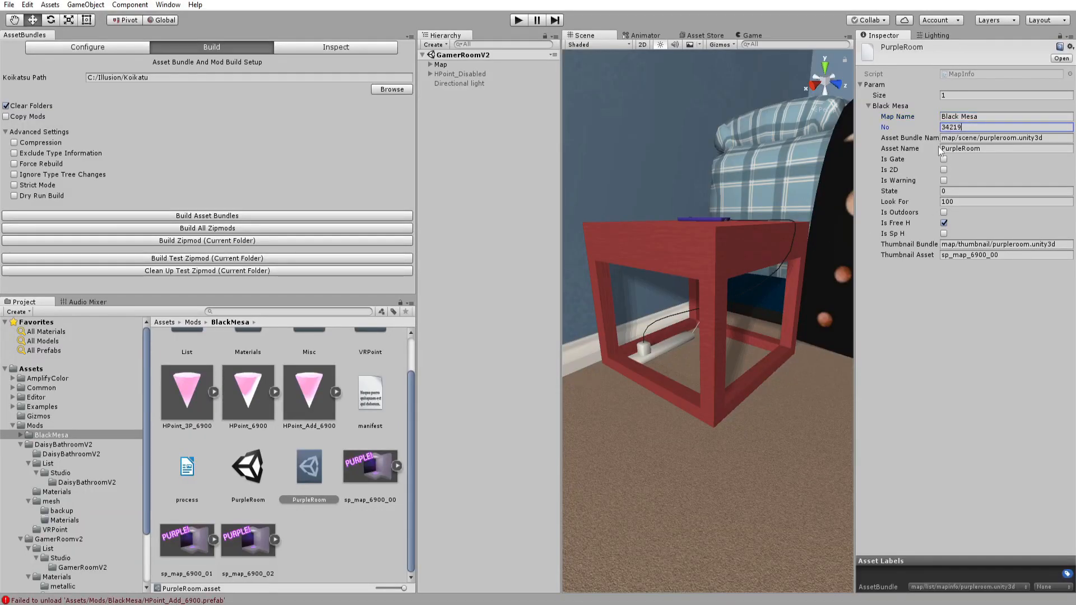
Copy map/scene/blackmesa.unity3d from the guide into the map info's Asset Bundle Name field.
key("alt+Tab")
triple_click(616, 294)
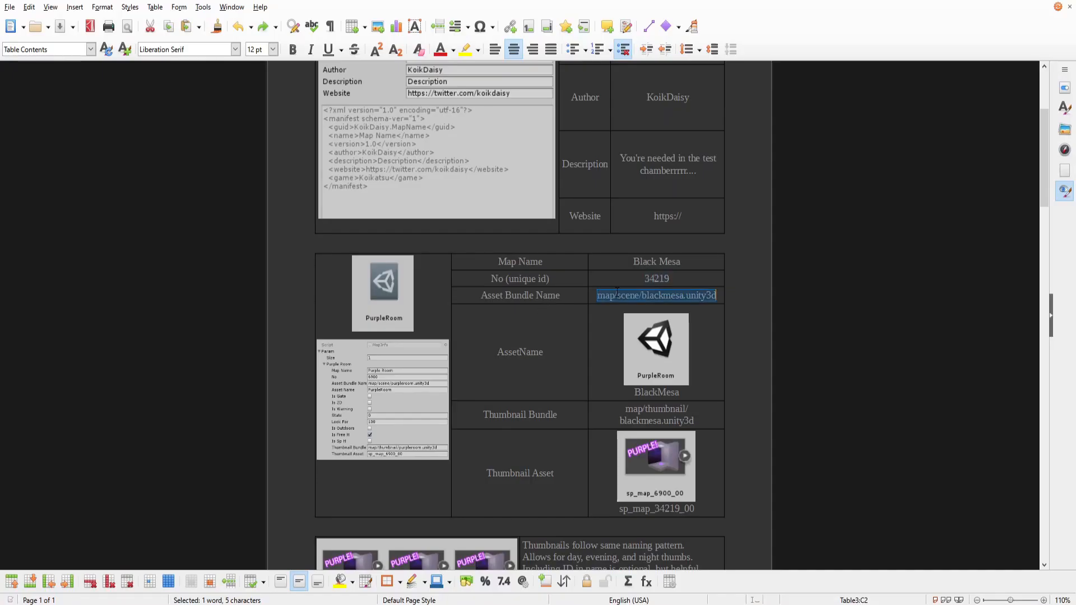
key("ctrl+c")
key("alt+Tab")
left_click(980, 137)
key("ctrl+v")
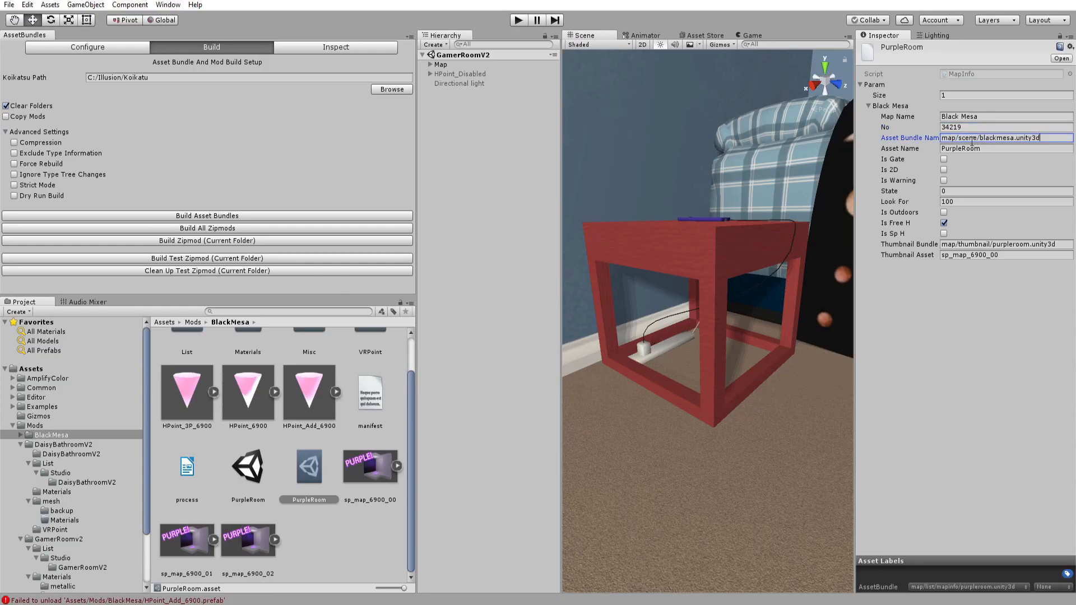
Copy BlackMesa from the guide into the map info's Asset Name field.
key("alt+Tab")
mouse_move(680, 393)
left_mouse_down()
mouse_move(634, 394)
mouse_move(679, 396)
left_mouse_up()
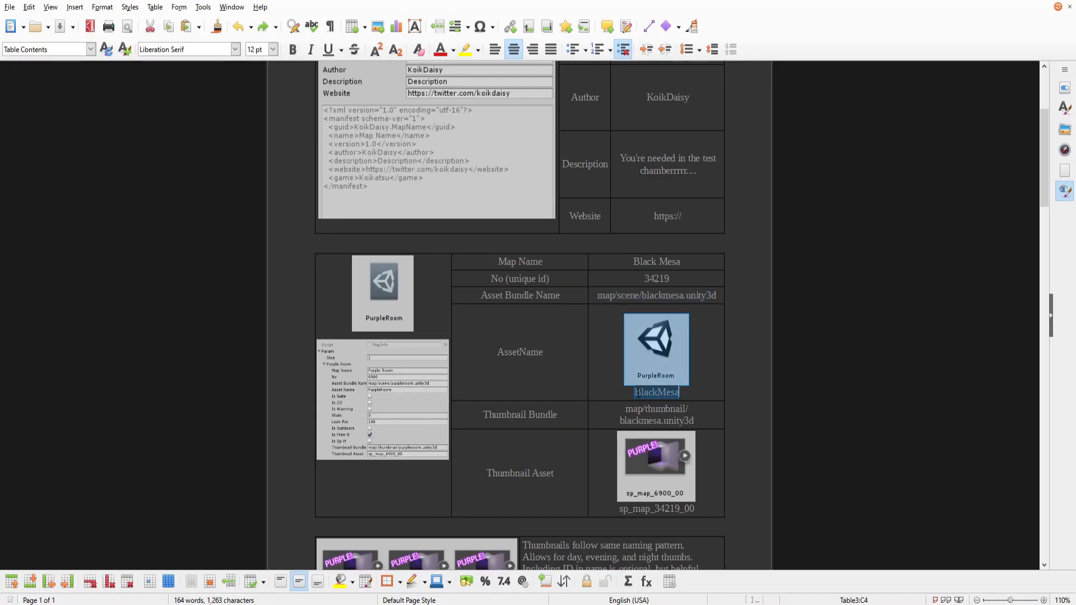
key("alt+Tab")
left_click(971, 148)
key("ctrl+v")
Rename the PurpleRoom scene asset to BlackMesa.
left_click(512, 359)
left_click(252, 475)
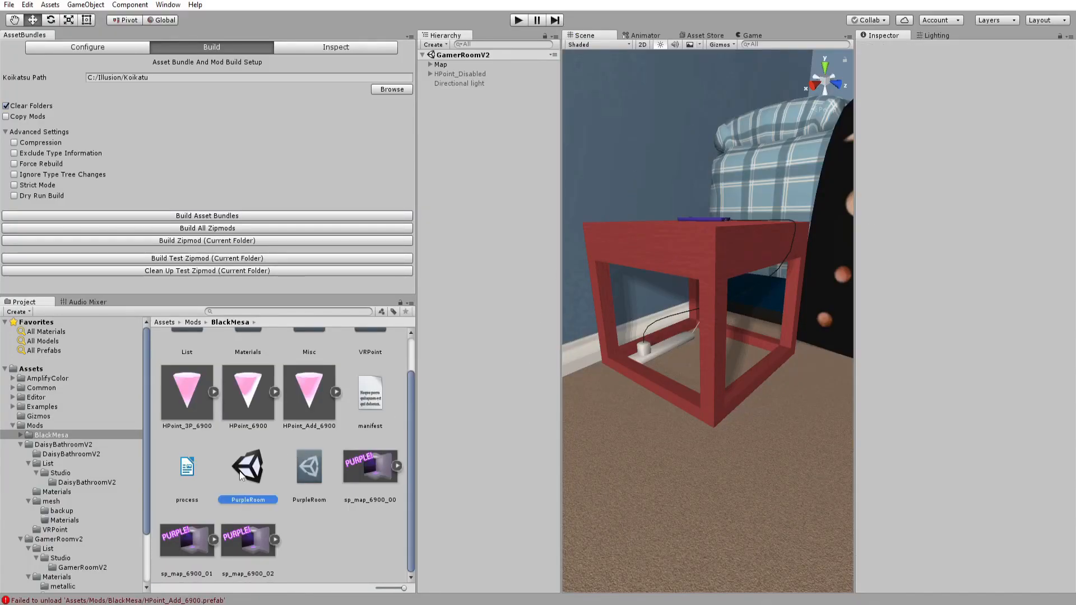
key("F2")
type("BlackMesa")
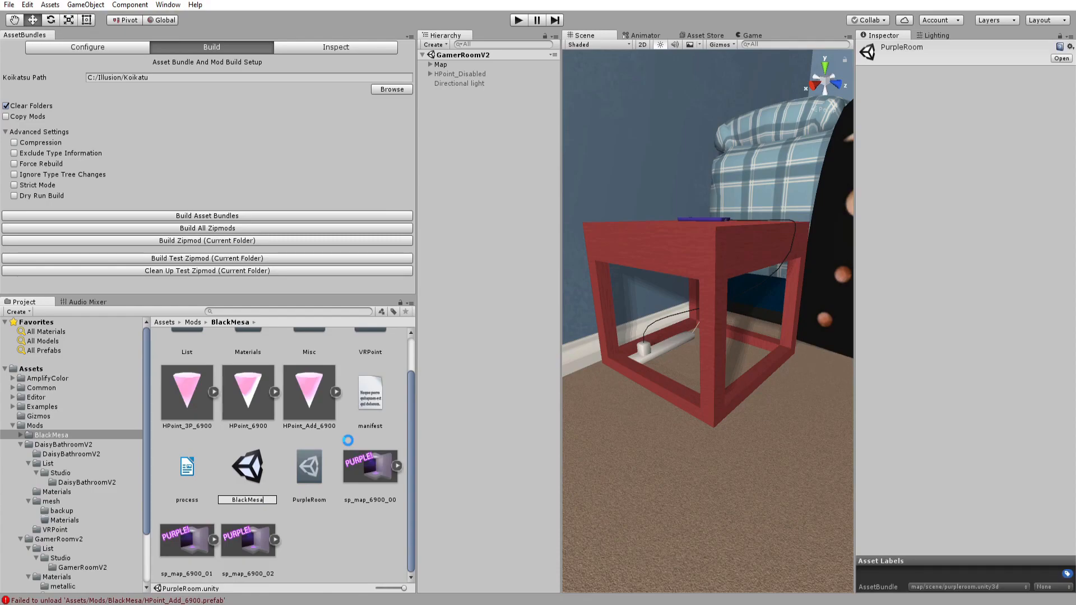
key("Return")
Set the map info's Thumbnail Bundle to map/thumbnail/blackmesa.unity3d.
left_click(307, 524)
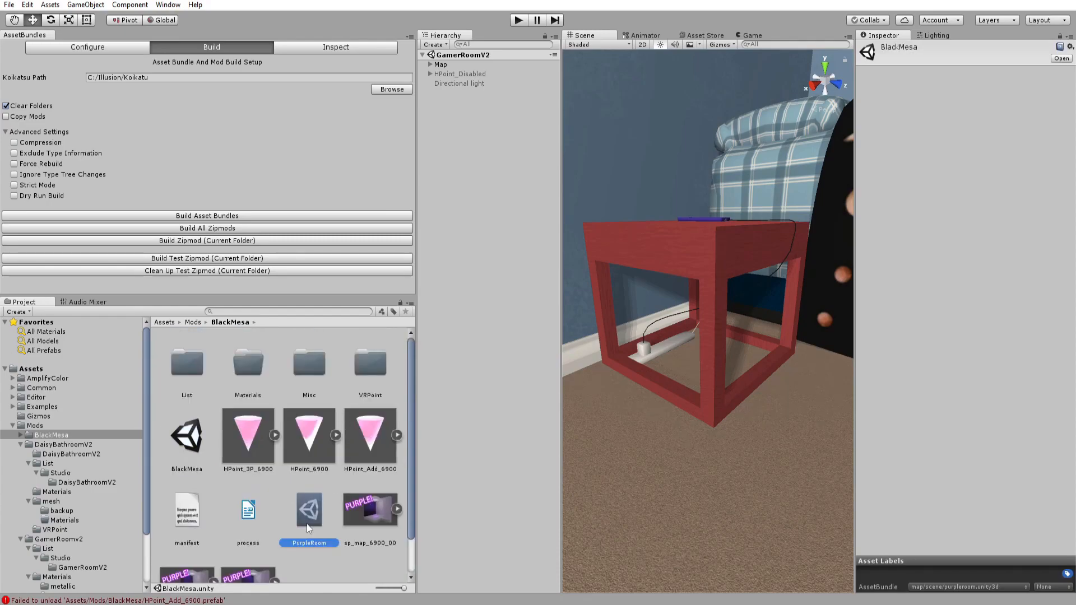
key("alt+Tab")
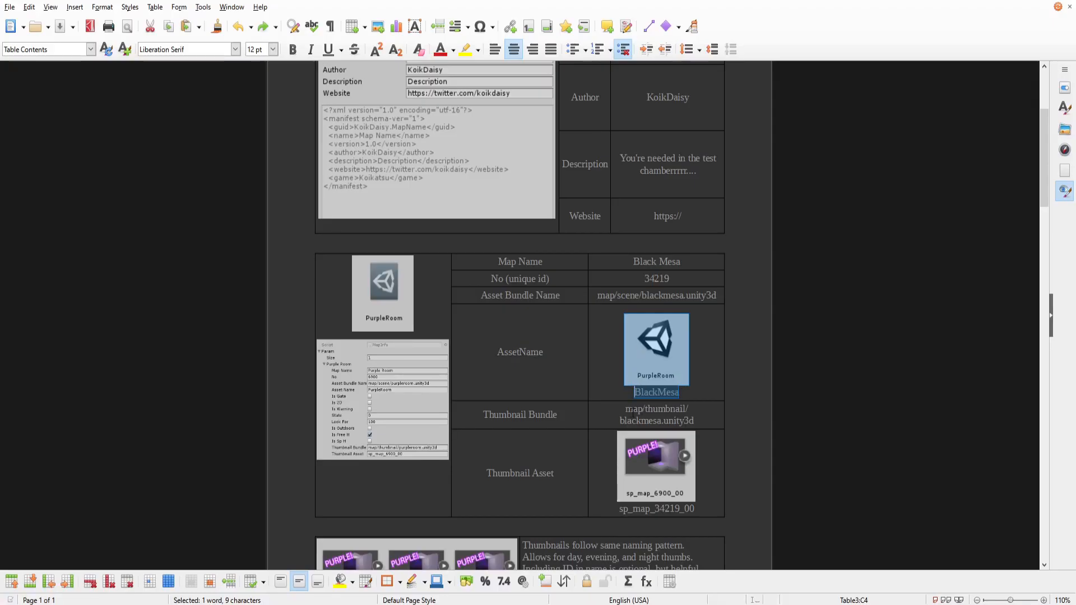
left_click_drag(634, 412, 705, 418)
key("alt+Tab")
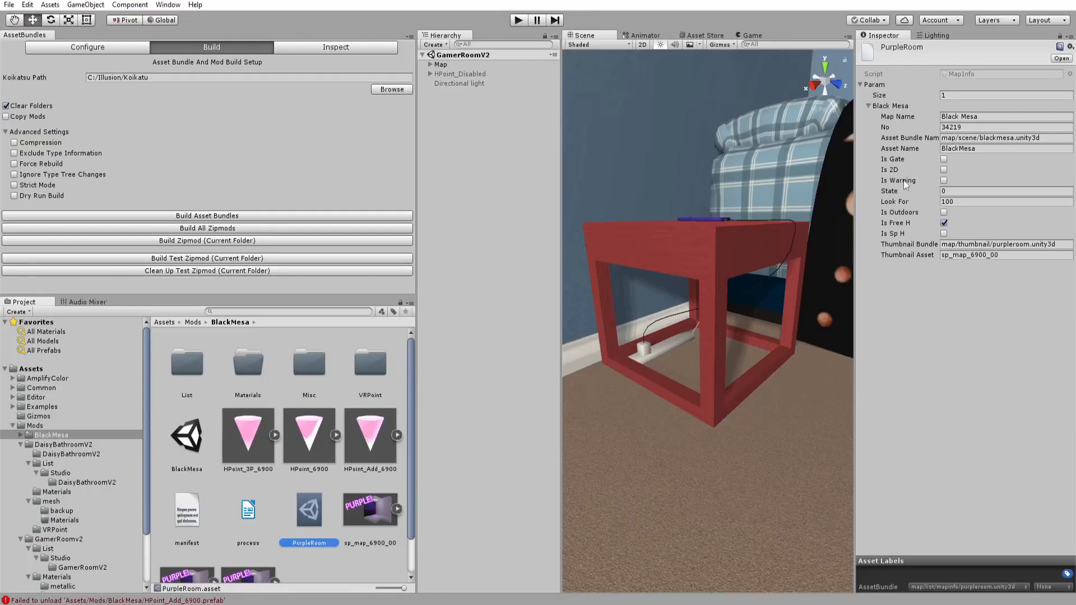
left_click(966, 238)
left_click(966, 245)
left_click(944, 233)
left_click(964, 245)
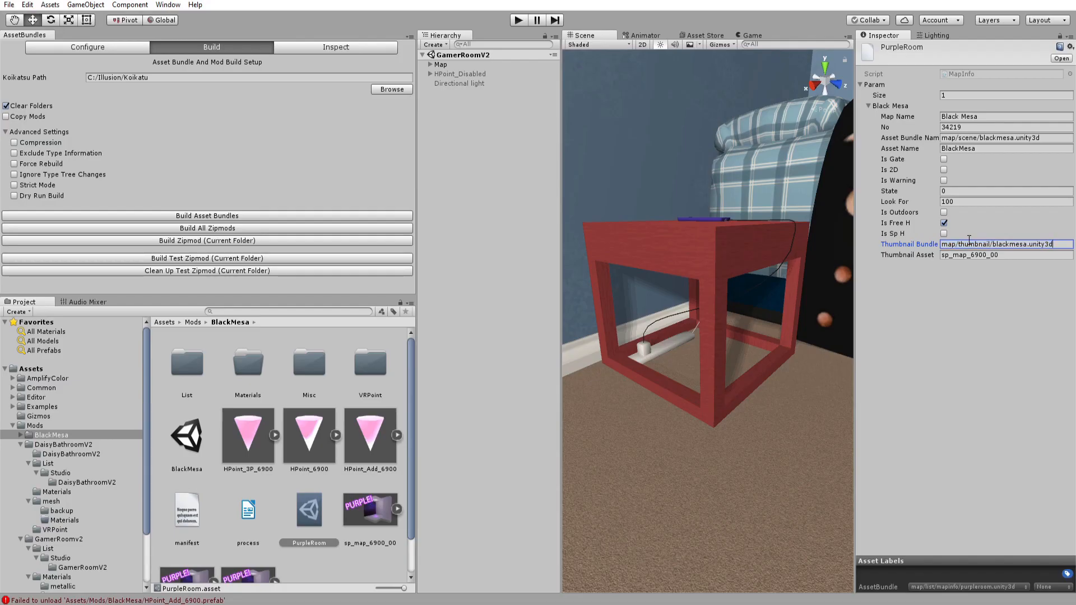
Copy sp_map_34219_00 from the guide into the map info's Thumbnail Asset field.
key("alt+Tab")
left_click_drag(618, 509, 698, 509)
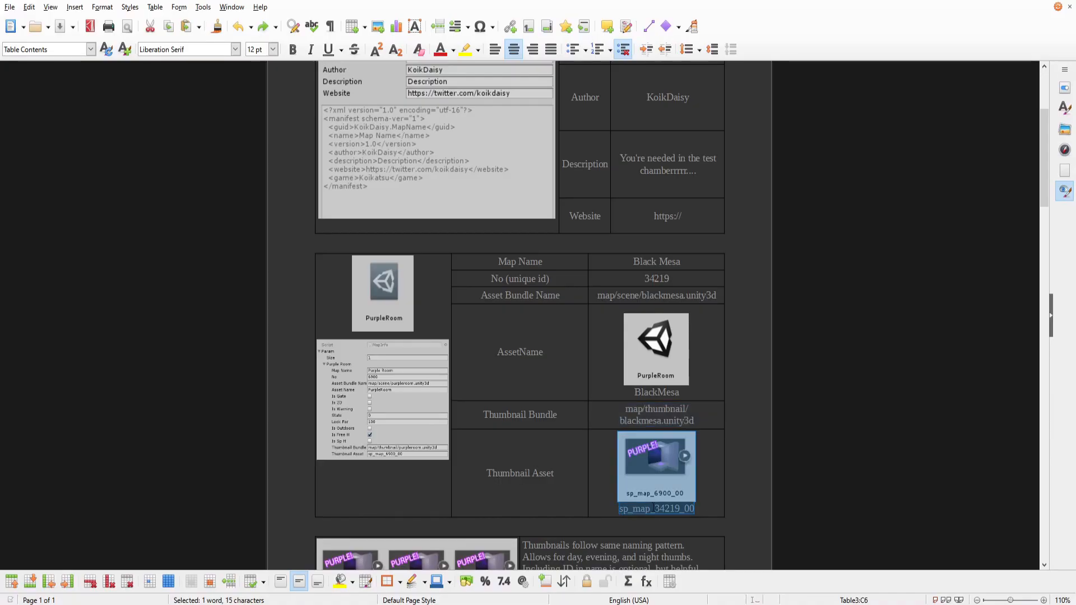
key("alt+Tab")
left_click(966, 255)
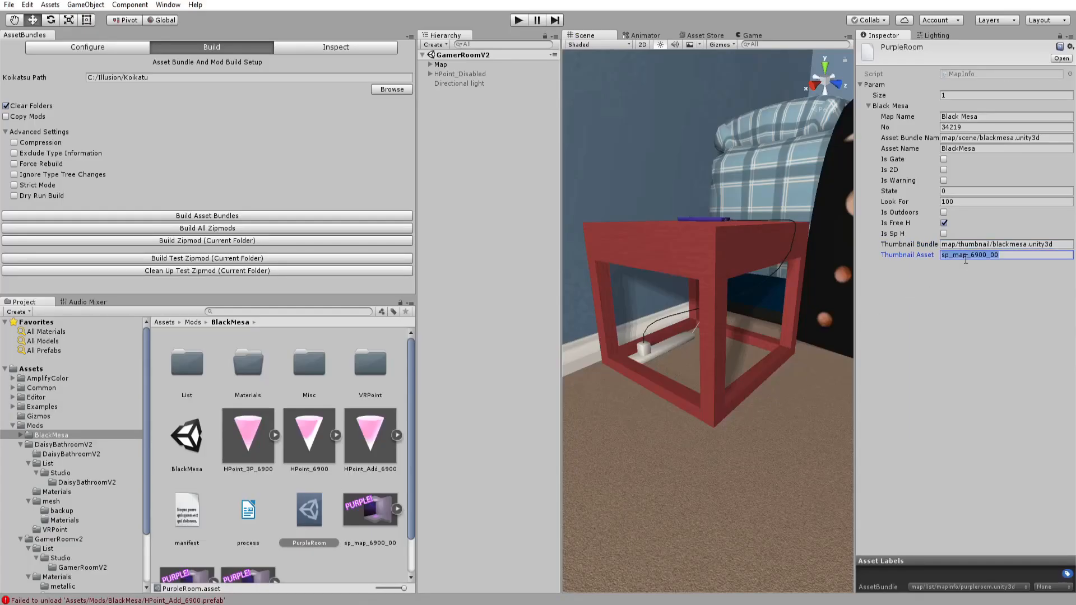
key("ctrl+v")
Rename the thumbnail sp_map_6900_00 to sp_map_34219_00 by replacing its ID with 34219.
key("alt+Tab")
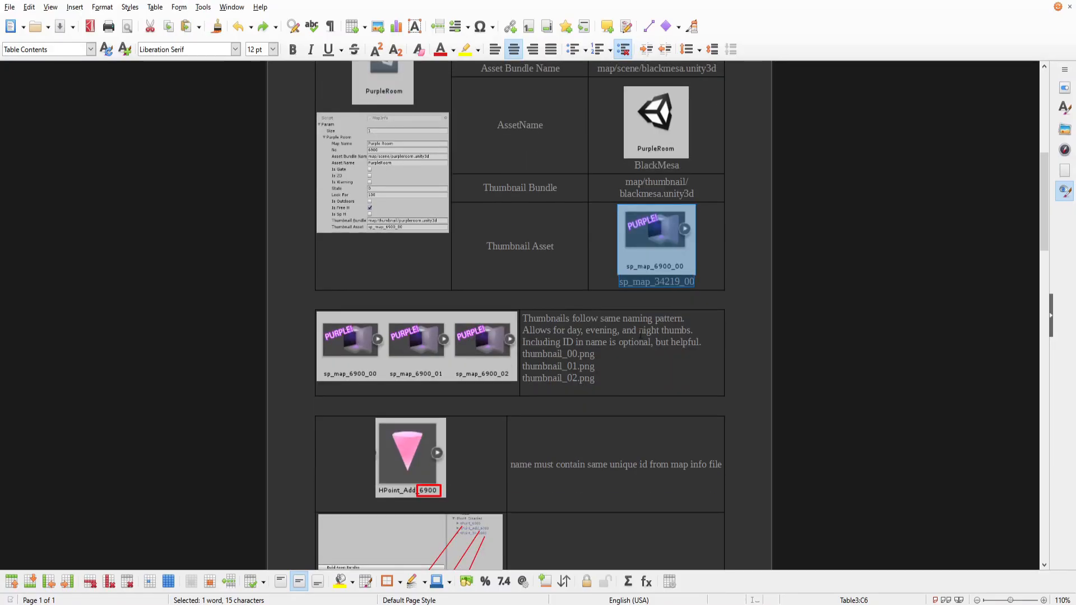
key("alt+Tab")
scroll(337, 415, "down", 2)
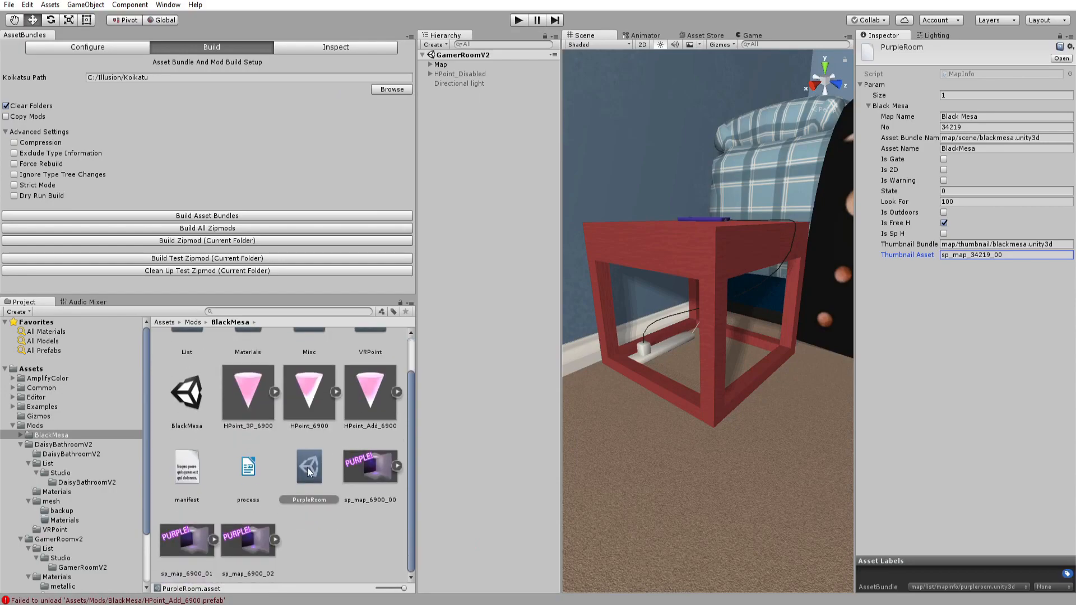
left_click(381, 505)
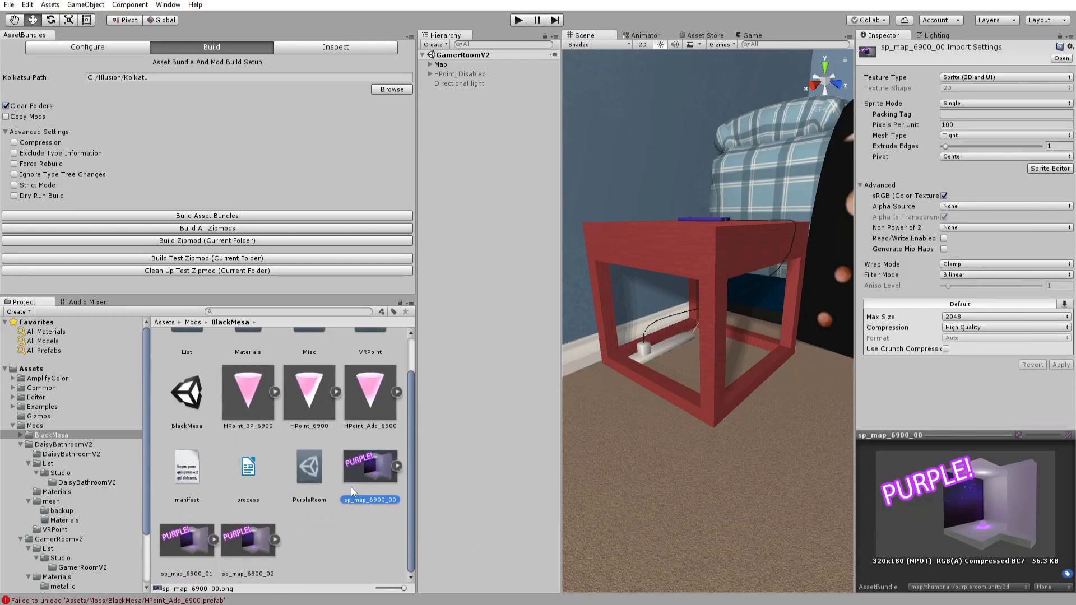
key("alt+Tab")
scroll(644, 245, "up", 6)
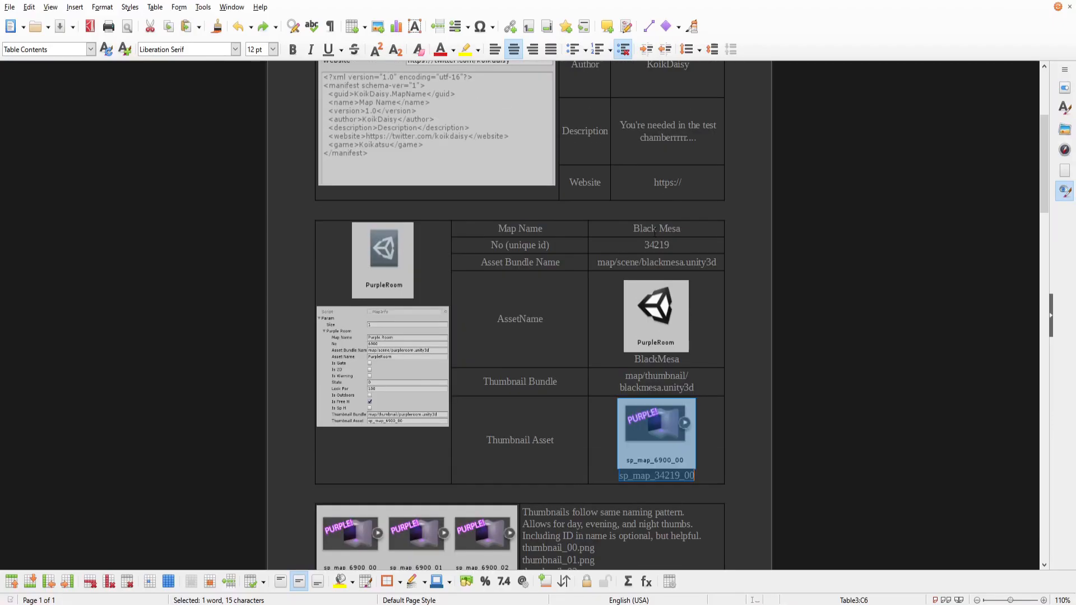
double_click(644, 245)
key("alt+Tab")
double_click(376, 499)
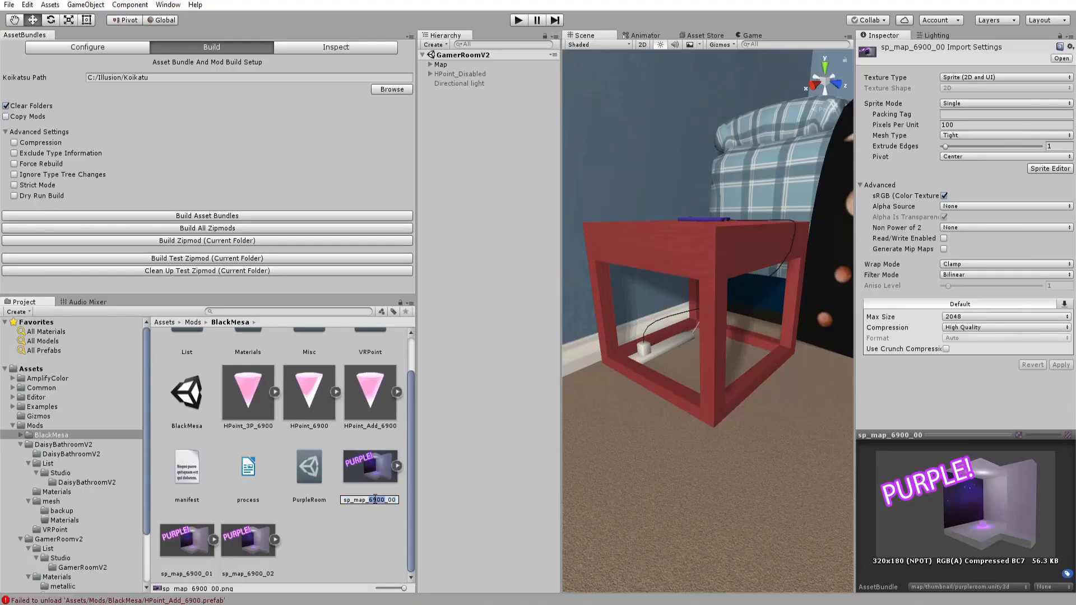
key("ctrl+v")
key("Return")
Rename the thumbnail sp_map_6900_02 to sp_map_34219_02.
left_click(186, 537)
key("F2")
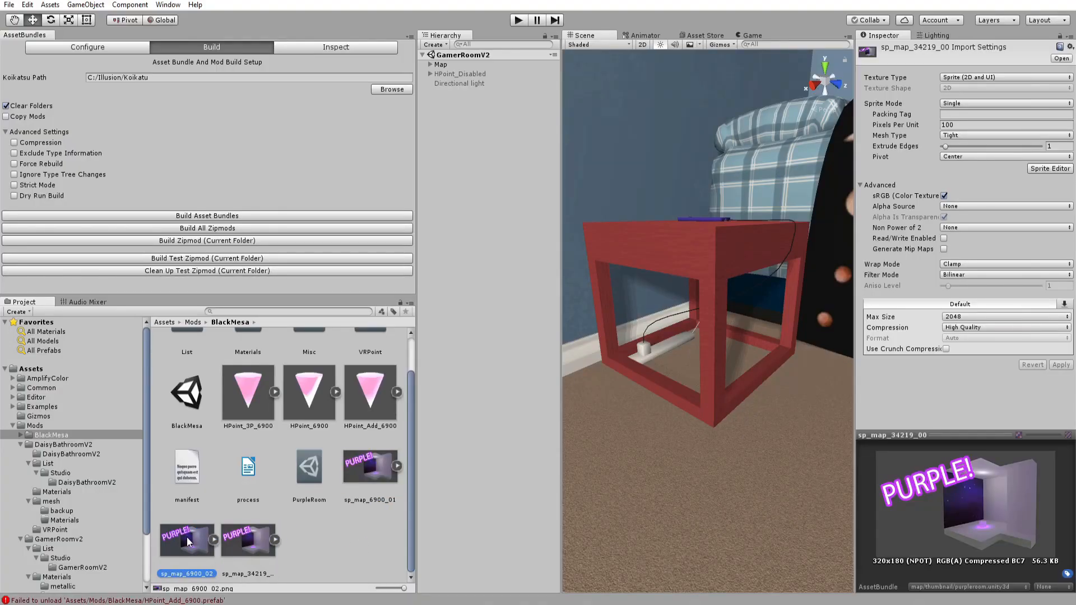
double_click(191, 573)
key("ctrl+v")
key("Return")
Rename the thumbnail sp_map_6900_01 to sp_map_34219_01.
left_click(359, 490)
key("F2")
double_click(378, 500)
key("ctrl+v")
key("Return")
Rename the HPoint_3P_6900 prefab to HPoint_3P_34219.
left_click(233, 546)
left_click(370, 466)
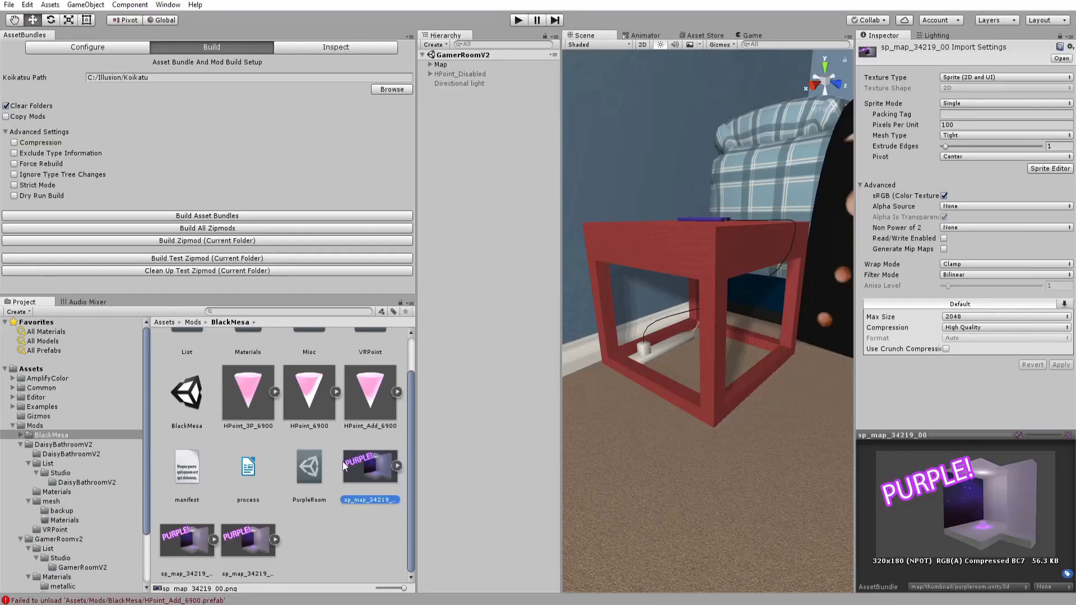
scroll(271, 460, "up", 1)
left_click(258, 435)
key("F2")
left_click_drag(274, 462, 255, 464)
key("ctrl+v")
key("Return")
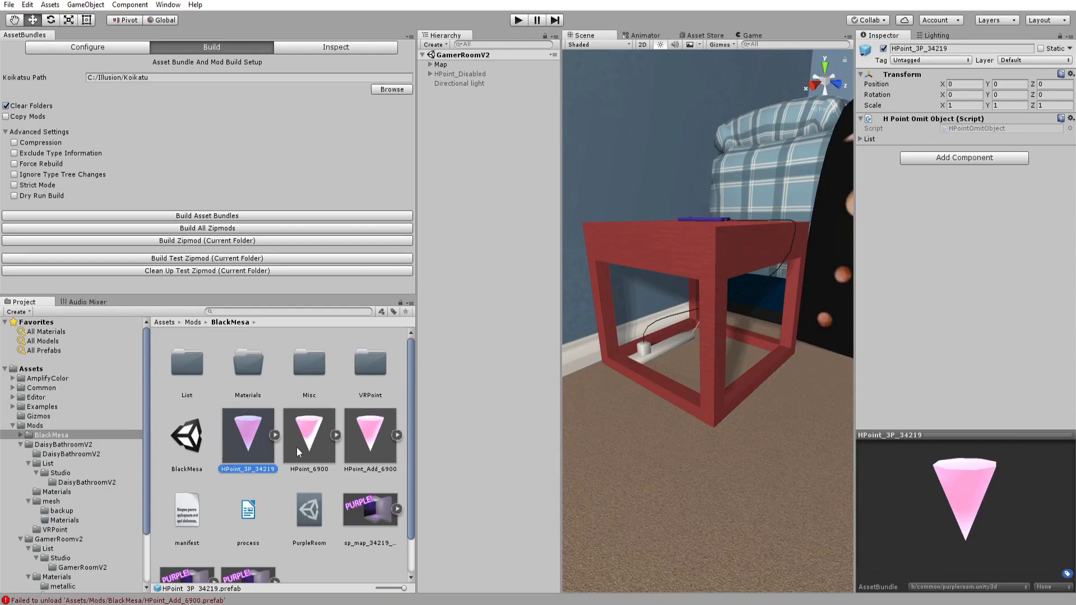
Rename the HPoint_6900 prefab to HPoint_34219.
left_click(297, 447)
key("F2")
left_click_drag(328, 465, 312, 465)
key("ctrl+v")
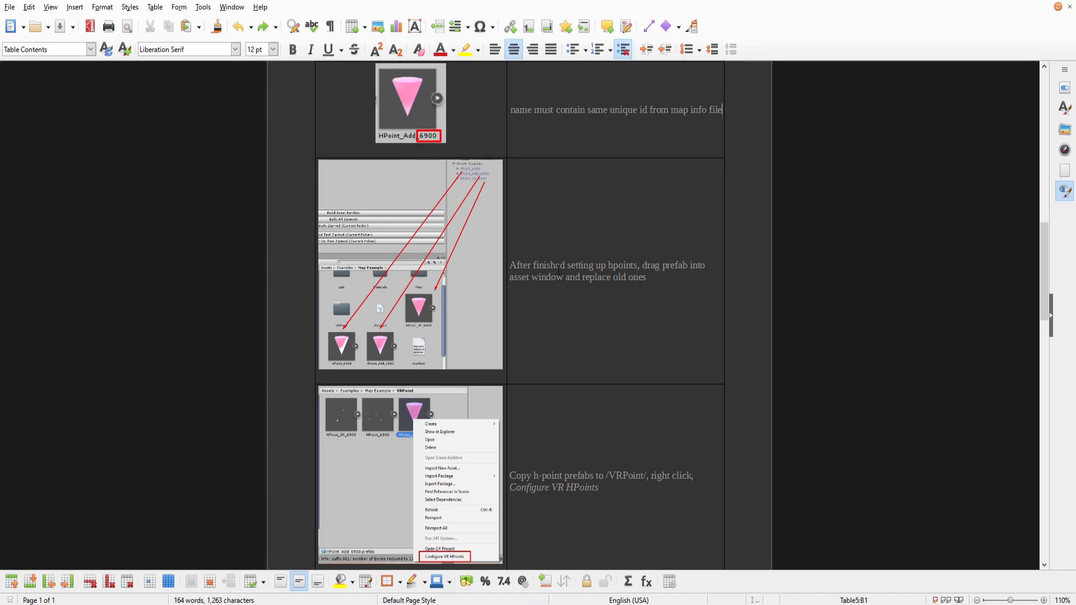
left_click_drag(601, 266, 702, 267)
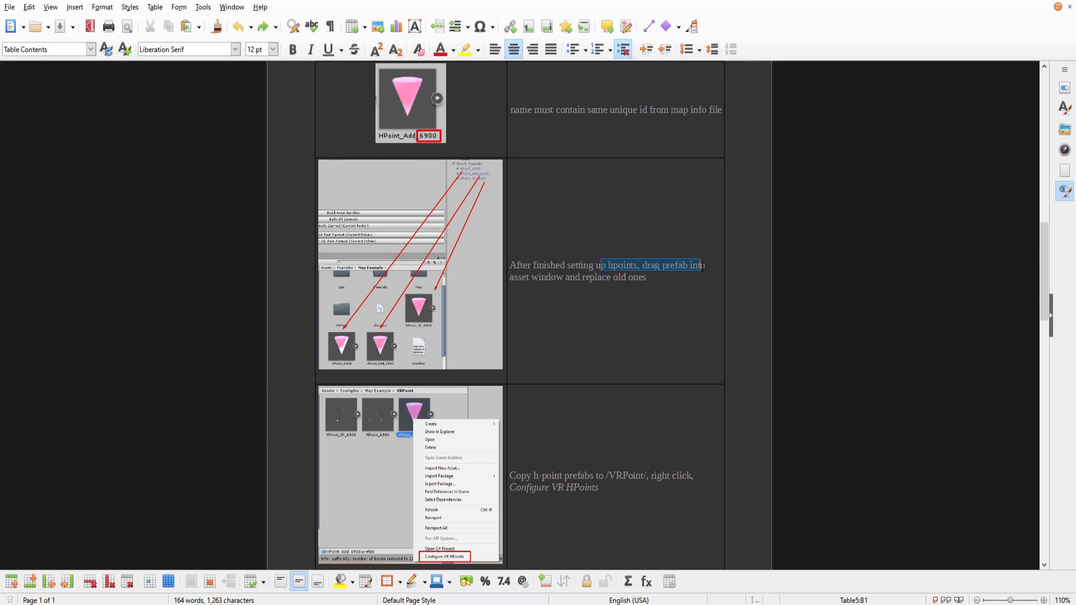
left_click(668, 278)
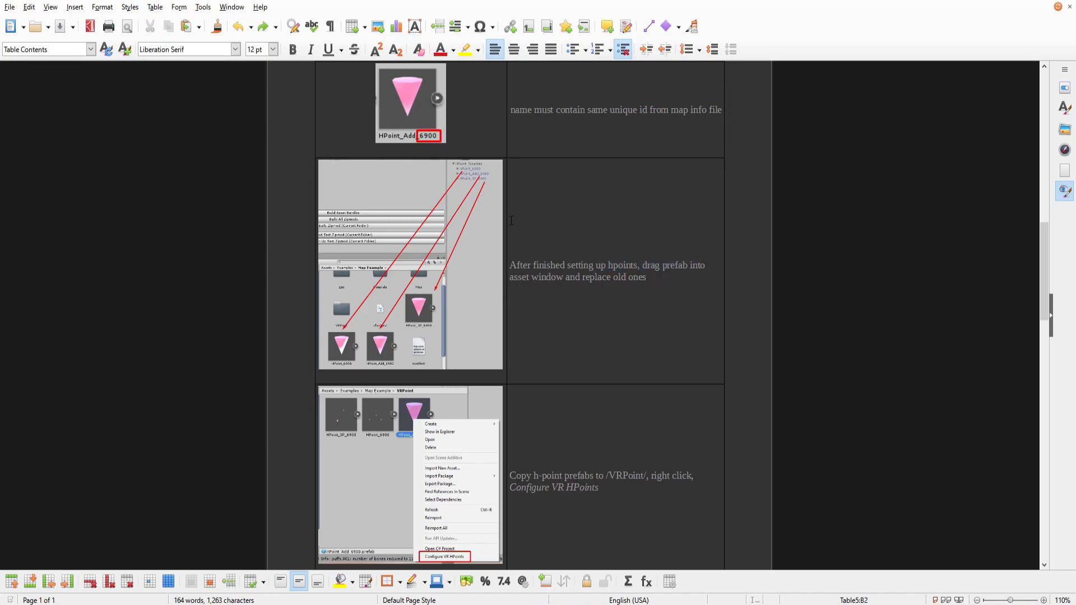
Review the guide's VRPoint instructions alongside the prefabs in the BlackMesa VRPoint folder.
scroll(506, 360, "down", 3)
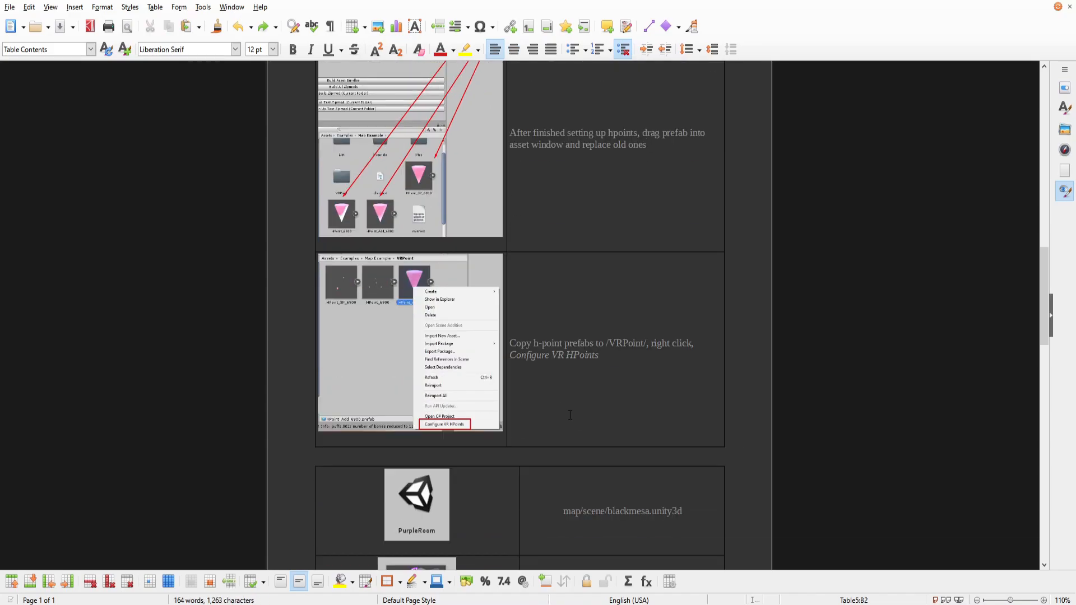
left_click_drag(522, 343, 663, 343)
left_click(636, 359)
key("alt+Tab")
scroll(338, 435, "up", 2)
double_click(364, 369)
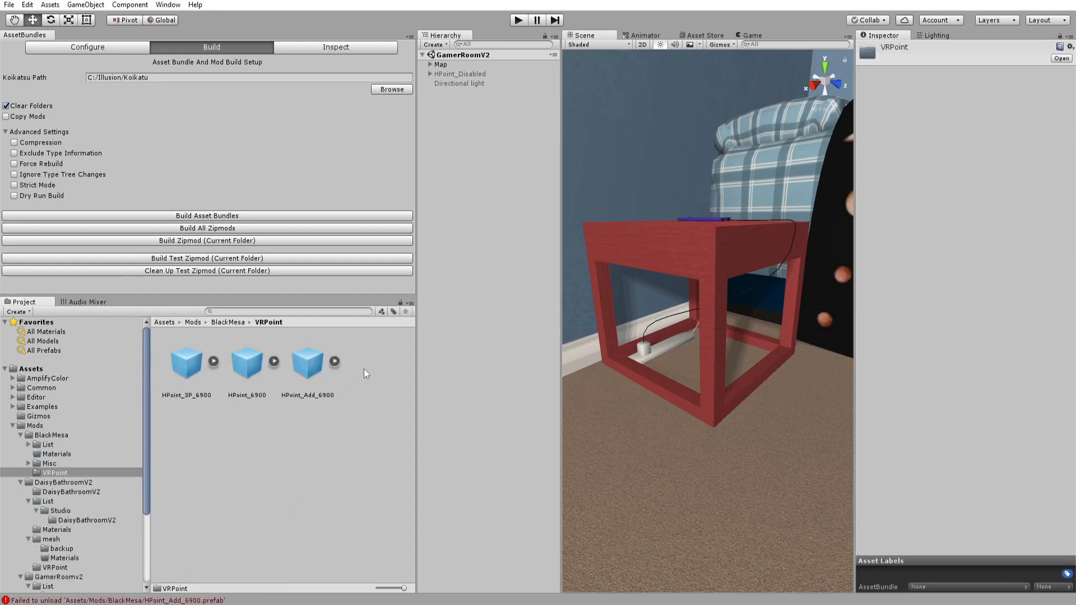
left_click(225, 323)
key("alt+Tab")
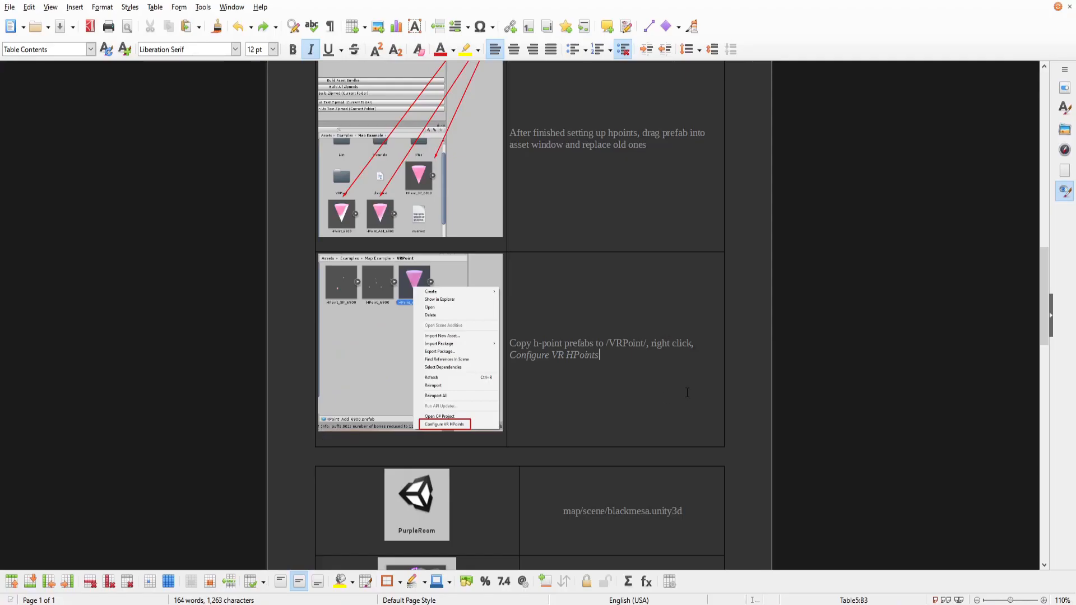
scroll(515, 364, "down", 1)
scroll(533, 309, "down", 7)
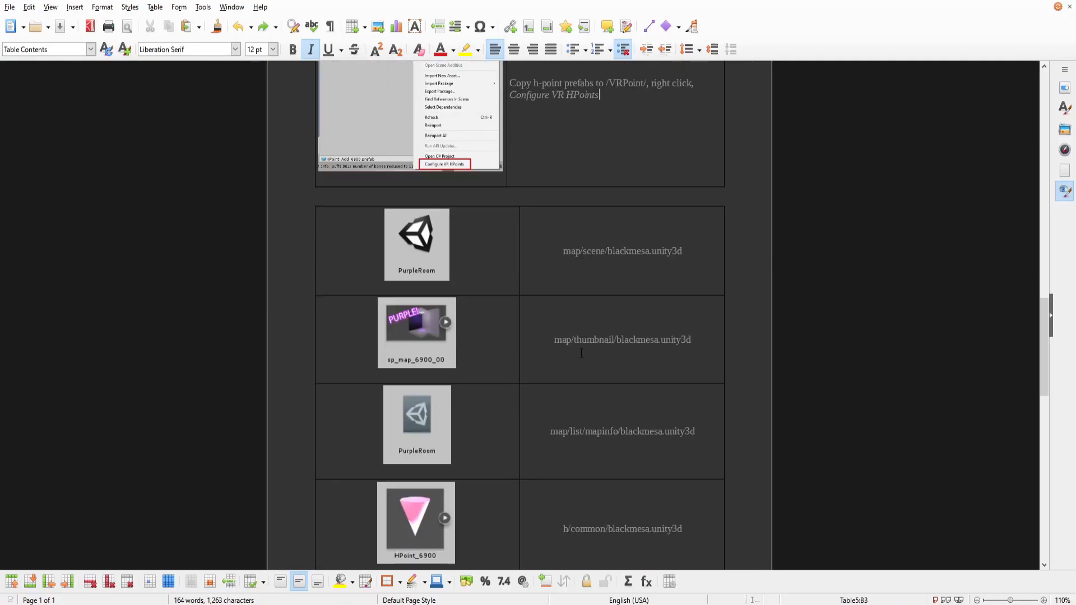
Assign the asset bundle map/scene/blackmesa.unity3d to the BlackMesa scene.
triple_click(549, 250)
key("ctrl+c")
scroll(560, 295, "up", 4)
scroll(563, 302, "down", 3)
scroll(564, 303, "up", 4)
scroll(563, 303, "down", 5)
scroll(563, 303, "down", 7)
scroll(558, 308, "up", 10)
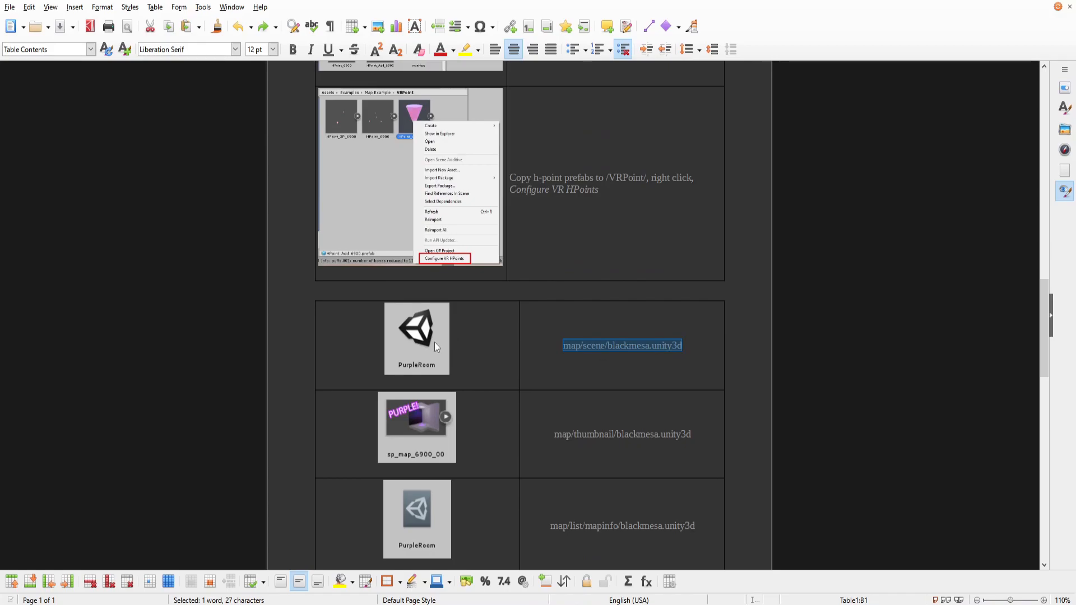
key("alt+Tab")
left_click(191, 407)
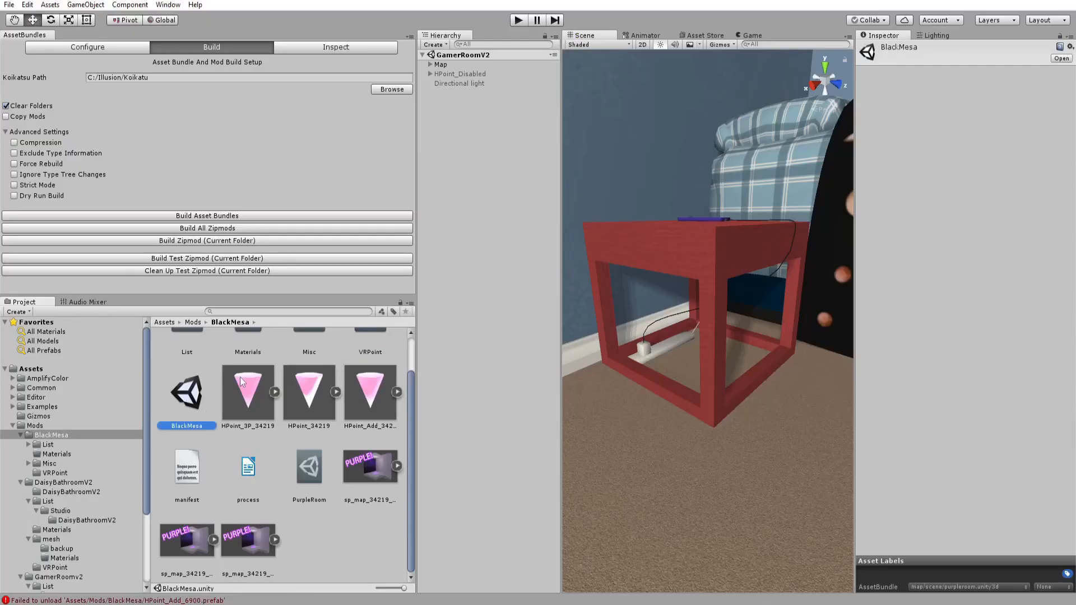
left_click(932, 588)
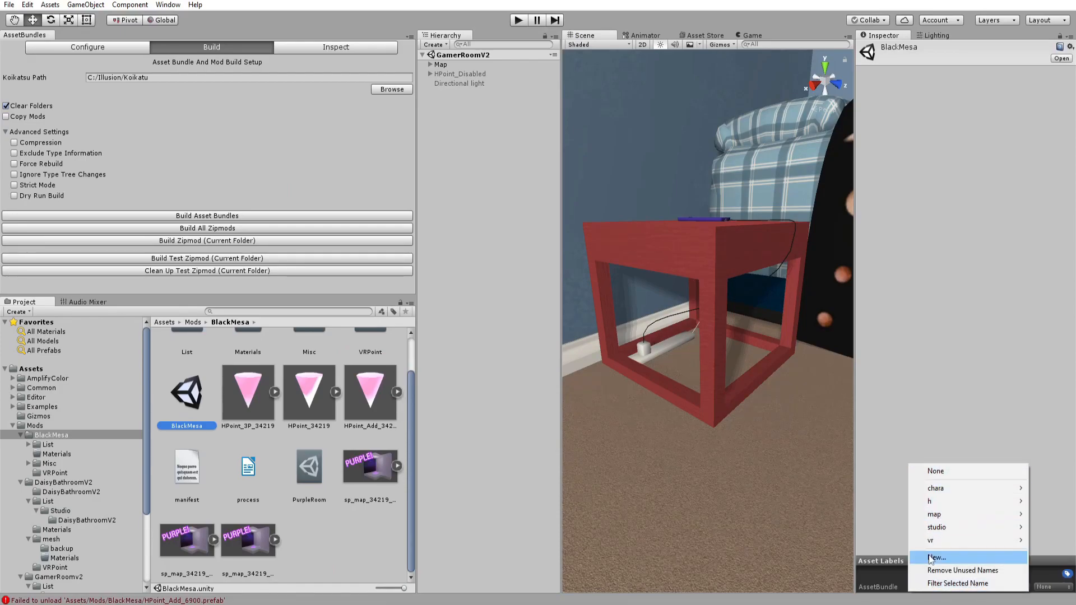
left_click(930, 556)
key("ctrl+v")
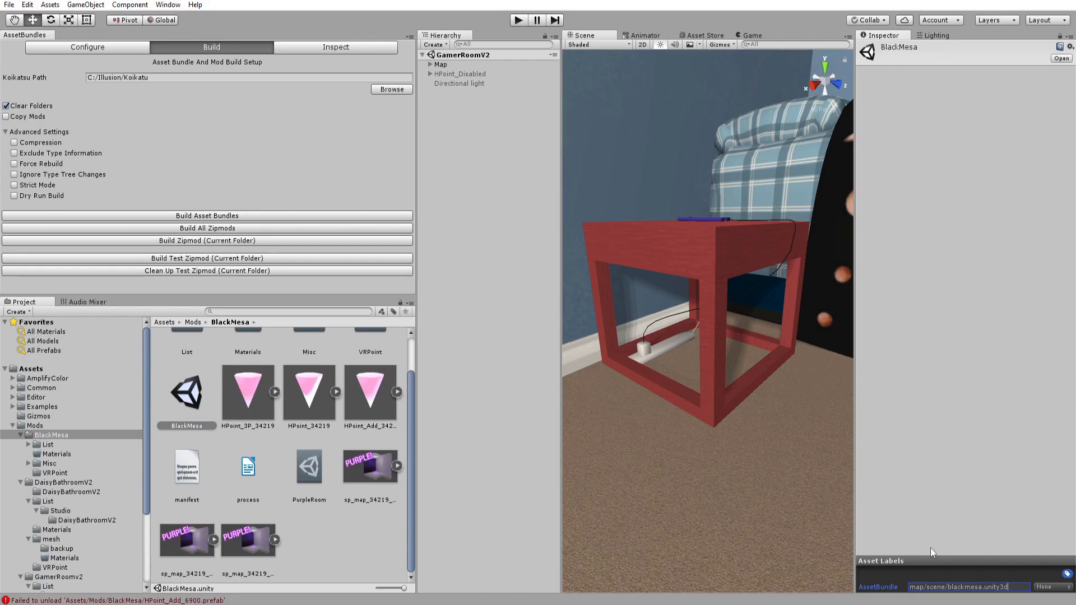
key("Return")
Assign the asset bundle map/thumbnail/blackmesa.unity3d to the three sp_map_34219 thumbnails.
triple_click(589, 433)
key("ctrl+c")
key("alt+Tab")
left_click(375, 462)
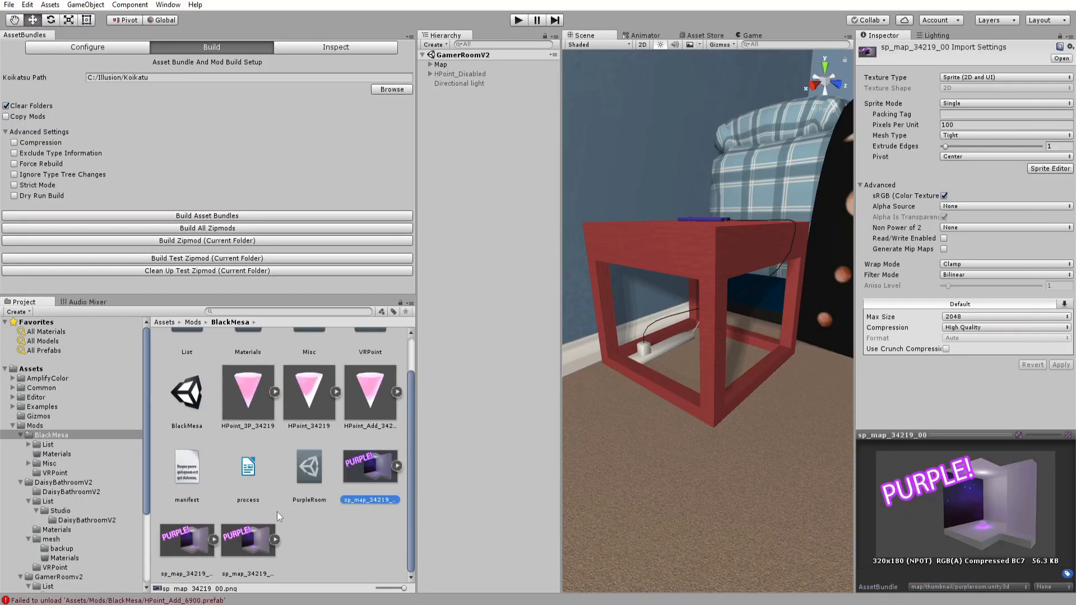
left_click(230, 560, "shift")
left_click(968, 587)
left_click(936, 556)
key("ctrl+v")
key("Return")
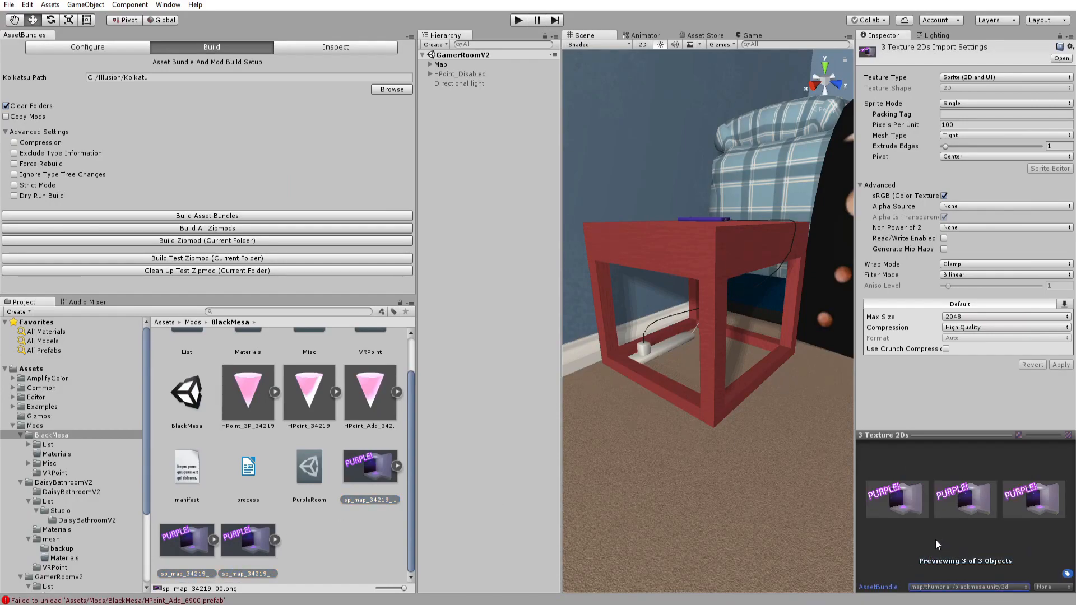
Assign the asset bundle map/list/mapinfo/blackmesa.unity3d to the PurpleRoom map info asset.
key("alt+Tab")
scroll(740, 376, "down", 5)
triple_click(740, 375)
key("ctrl+c")
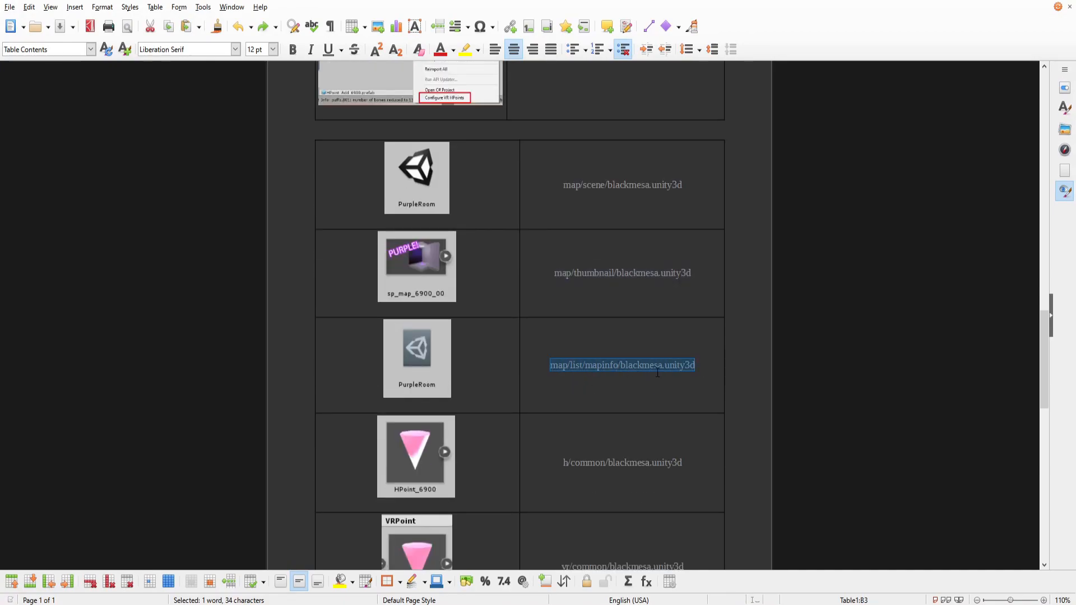
key("alt+Tab")
left_click(310, 455)
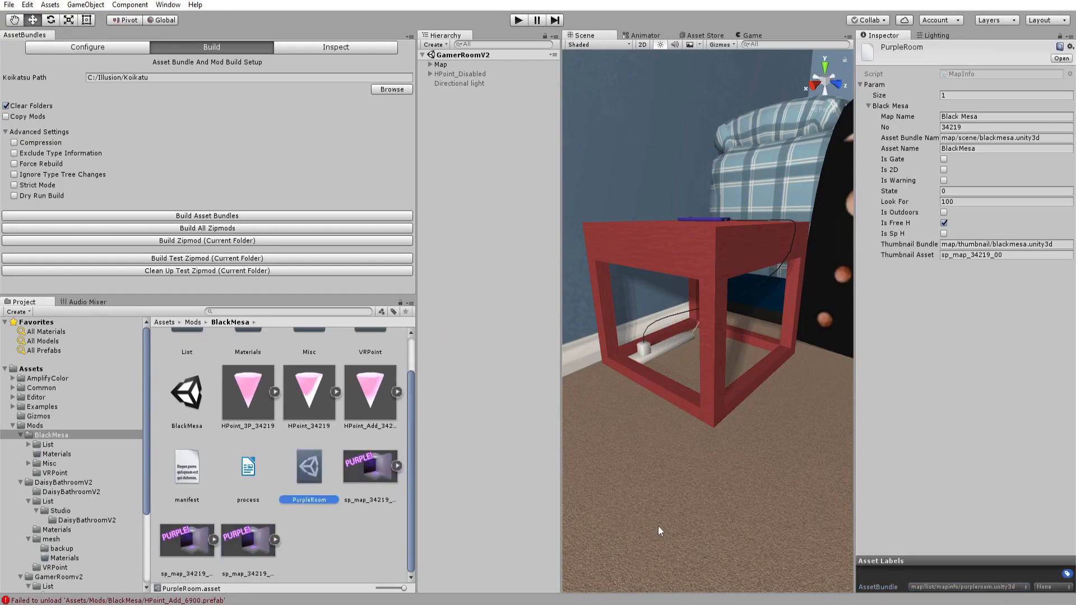
left_click(950, 588)
left_click(941, 558)
key("ctrl+v")
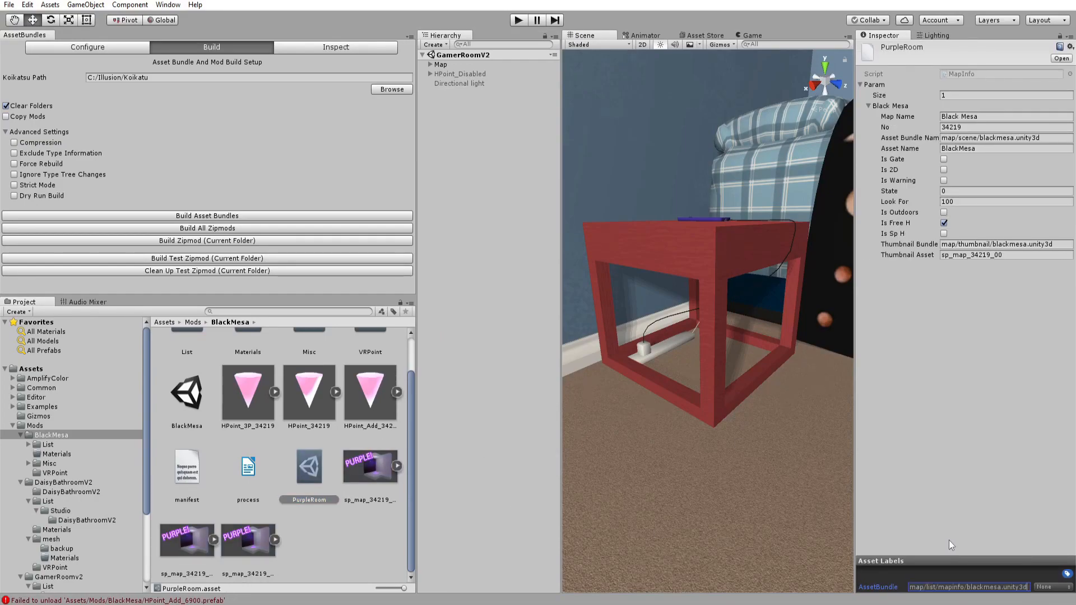
key("Return")
Rename the PurpleRoom map info asset to BlackMesa.
left_click(321, 470)
left_click(340, 469)
left_click(321, 469)
key("F2")
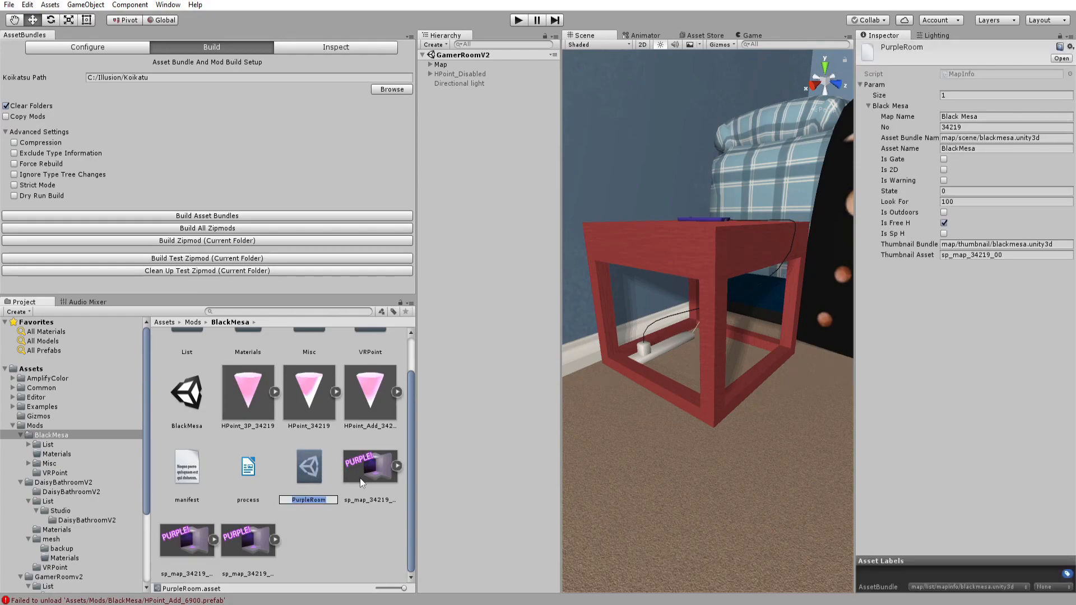
type("BlackMesa")
key("Return")
Assign the asset bundle h/common/blackmesa.unity3d to the three HPoint prefabs.
key("alt+Tab")
scroll(598, 435, "down", 1)
double_click(559, 403)
key("ctrl+c")
key("alt+Tab")
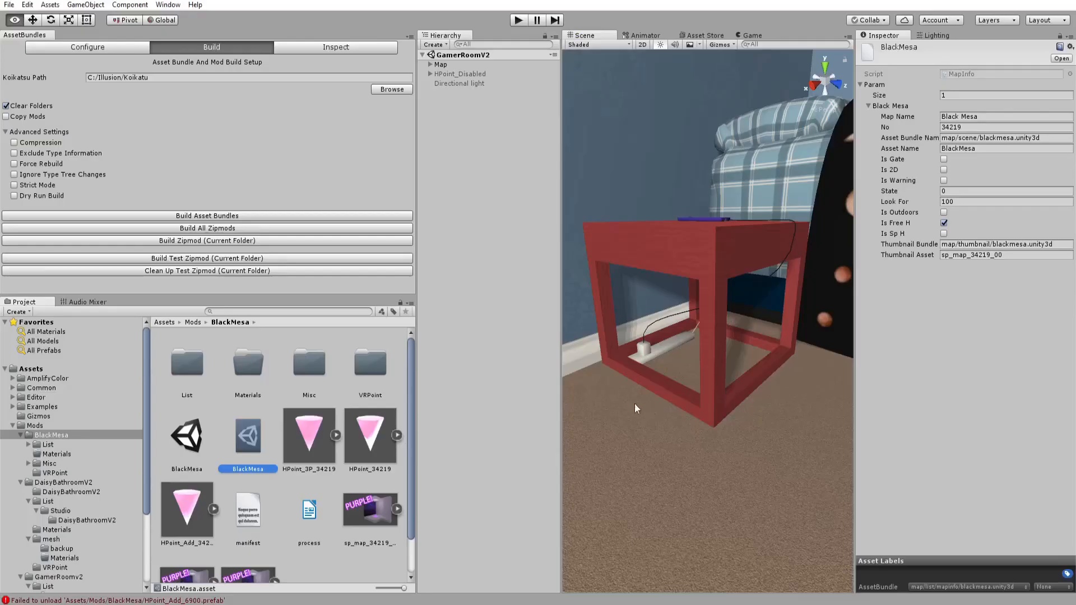
left_click(315, 445)
left_click(370, 437, "ctrl")
left_click(187, 509, "ctrl")
left_click(930, 586)
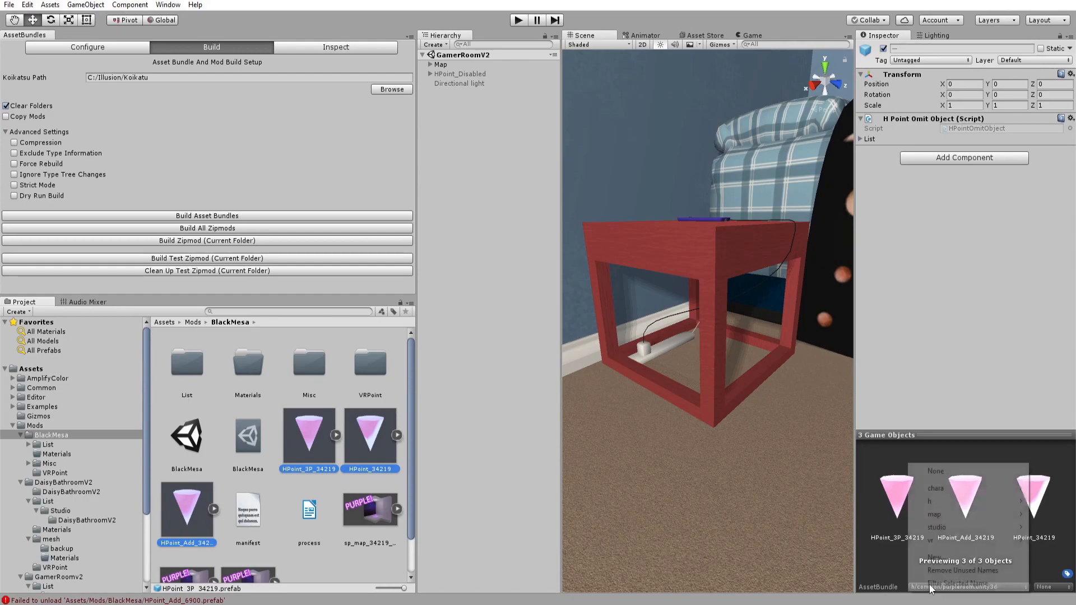
left_click(946, 557)
key("ctrl+v")
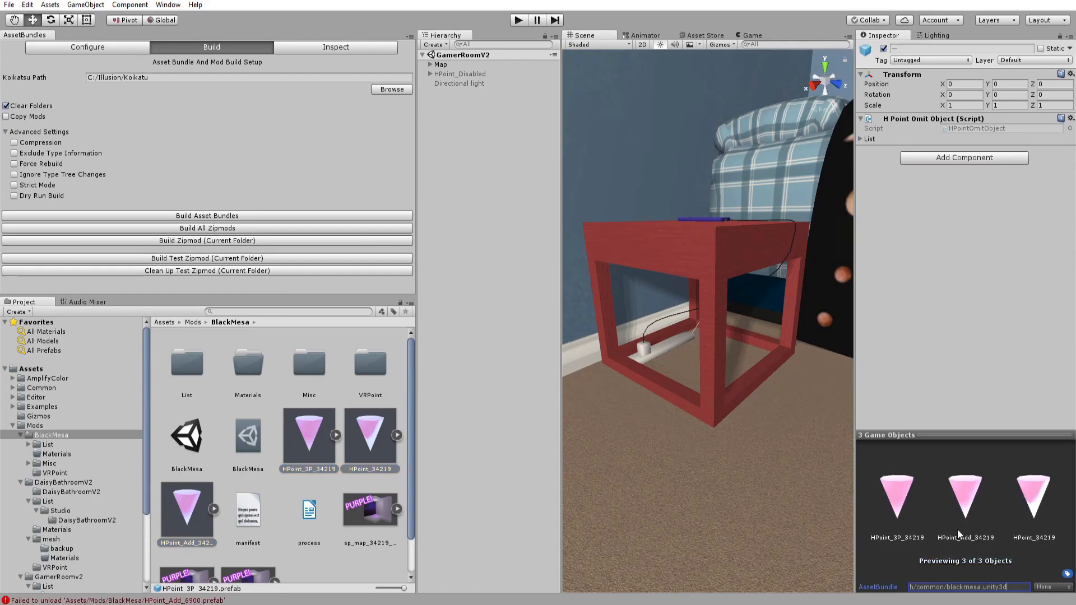
key("alt+Tab")
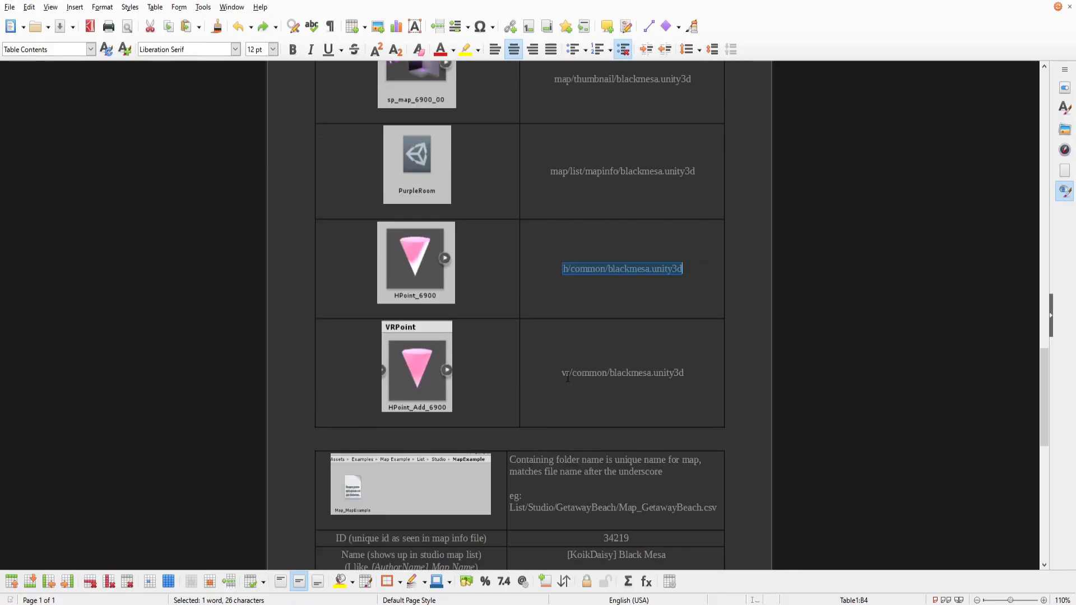
left_click_drag(562, 374, 731, 391)
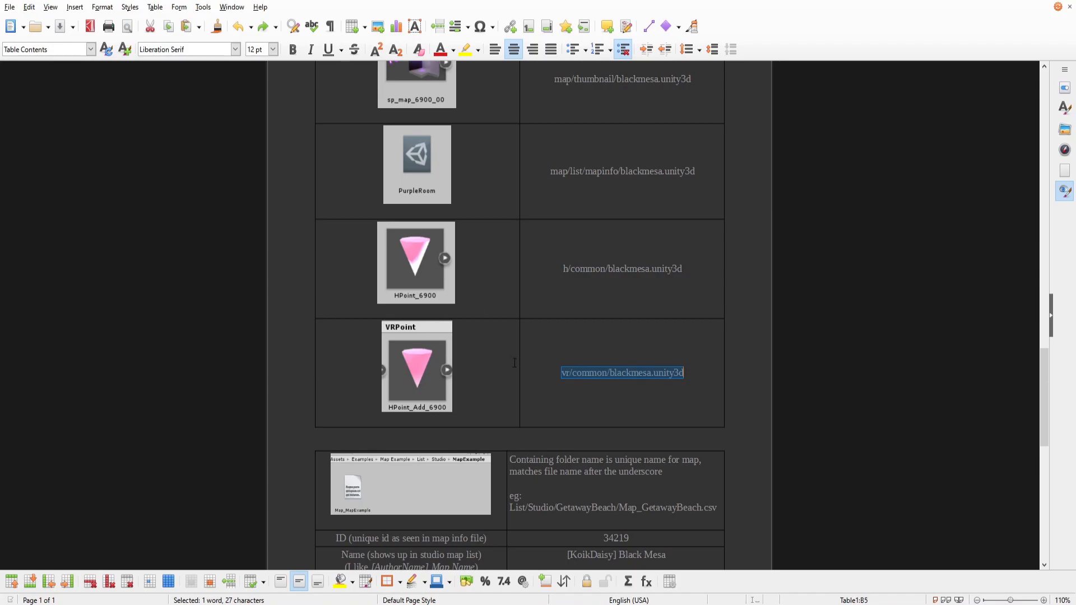
scroll(502, 371, "down", 4)
left_click(541, 332)
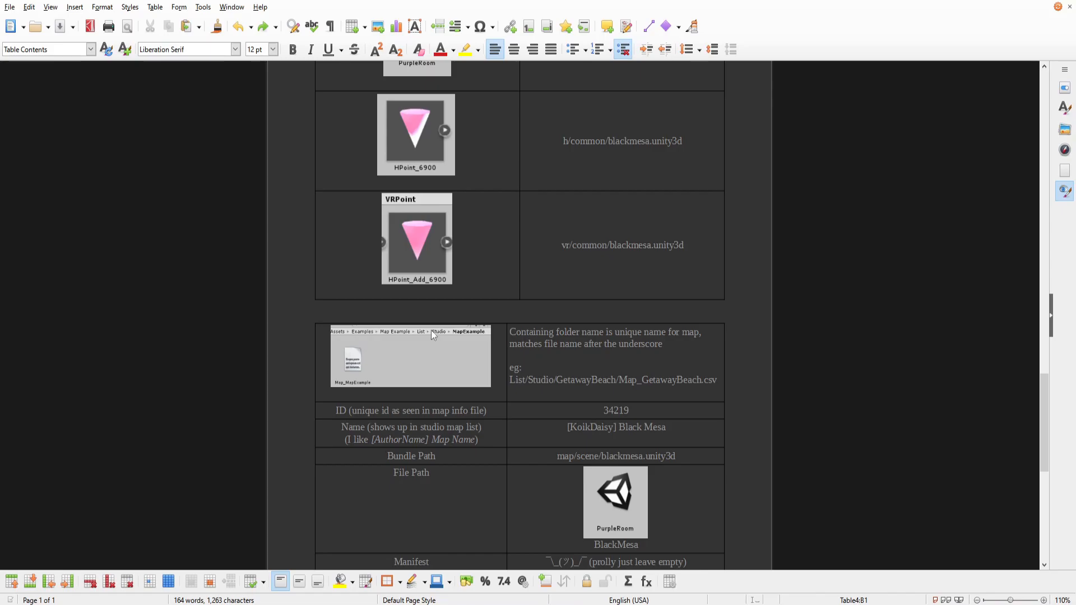
key("alt+Tab")
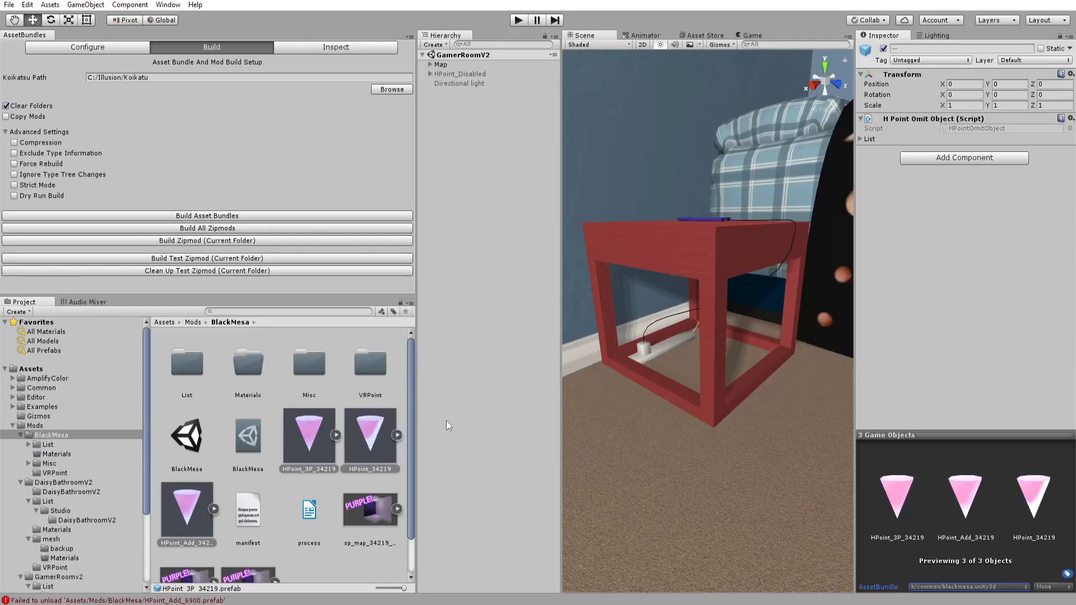
left_click(306, 481)
scroll(292, 493, "down", 1)
scroll(331, 524, "up", 1)
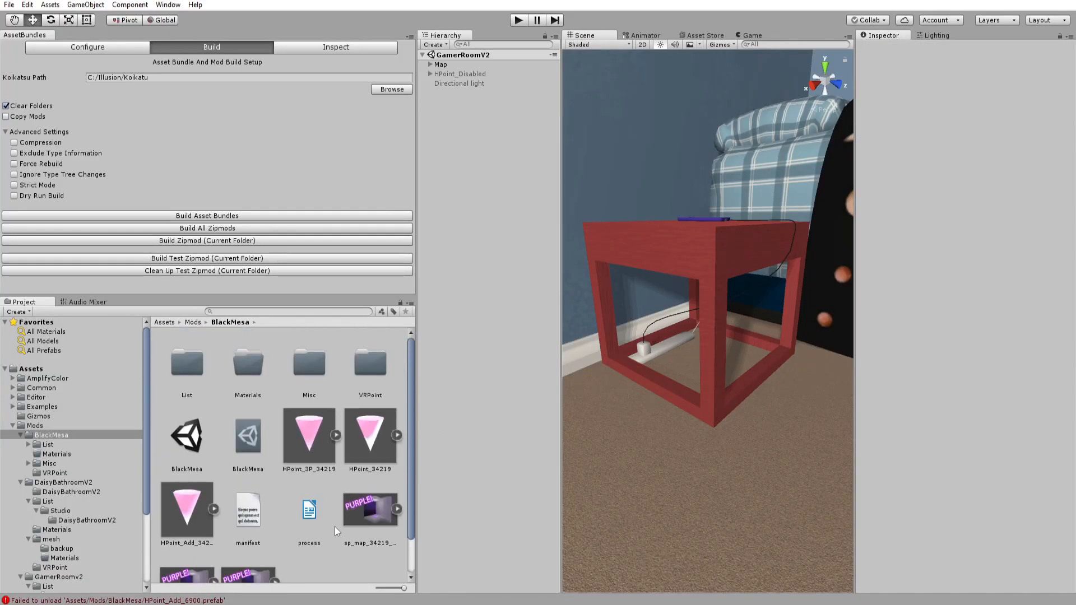
scroll(337, 476, "down", 1)
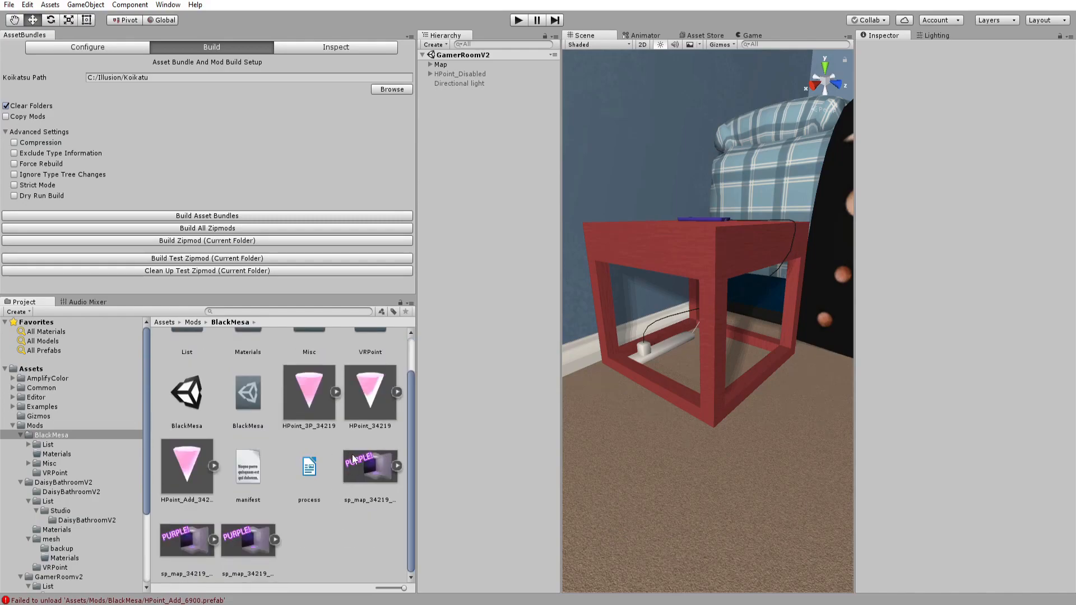
scroll(249, 431, "up", 1)
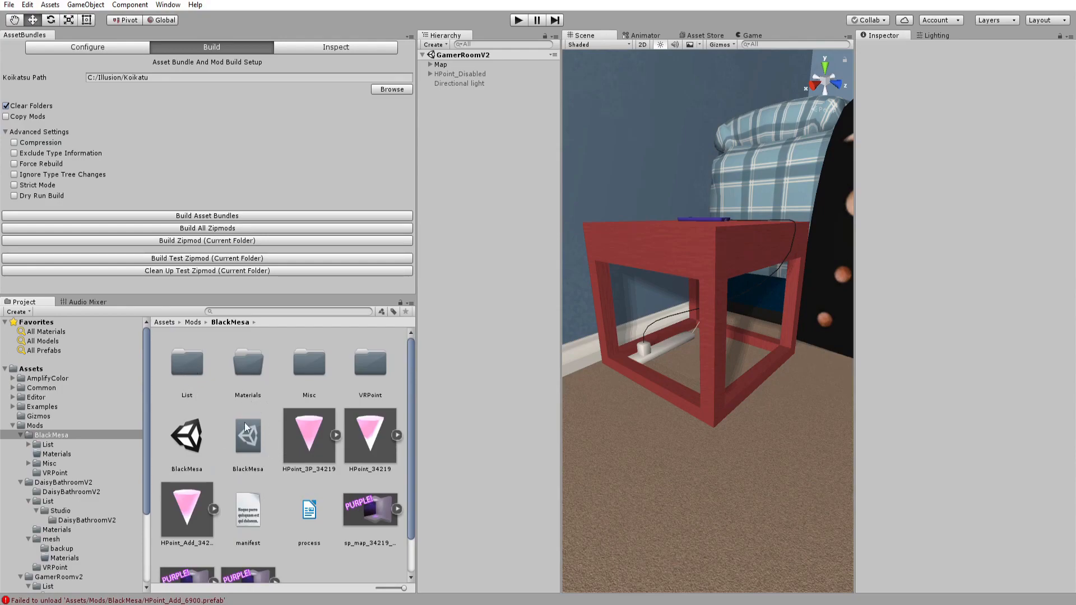
Rename the MapExample folder under List/Studio to BlackMesa.
double_click(197, 369)
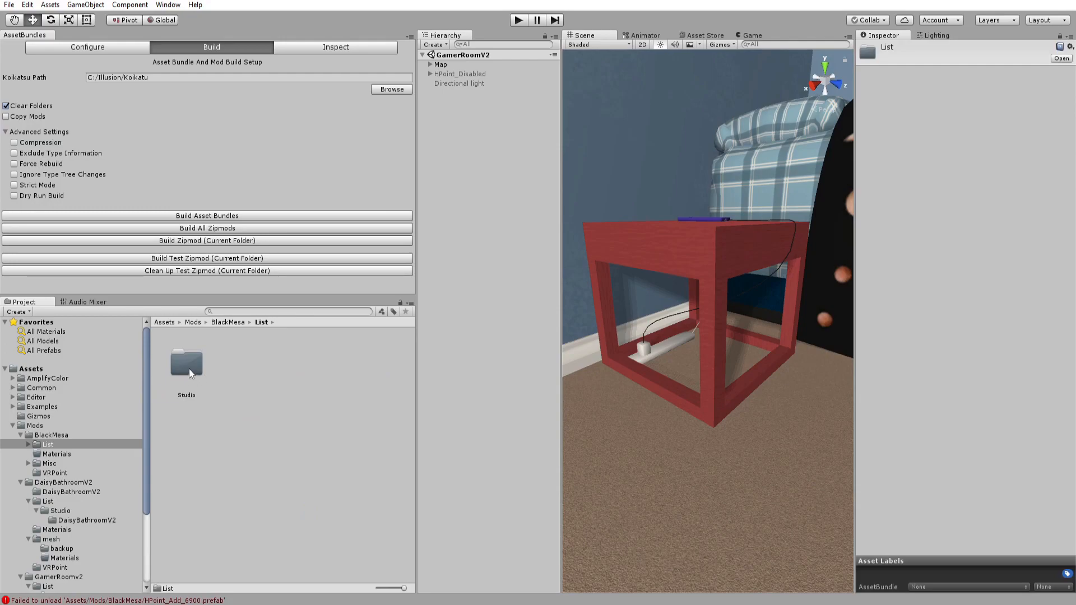
double_click(189, 369)
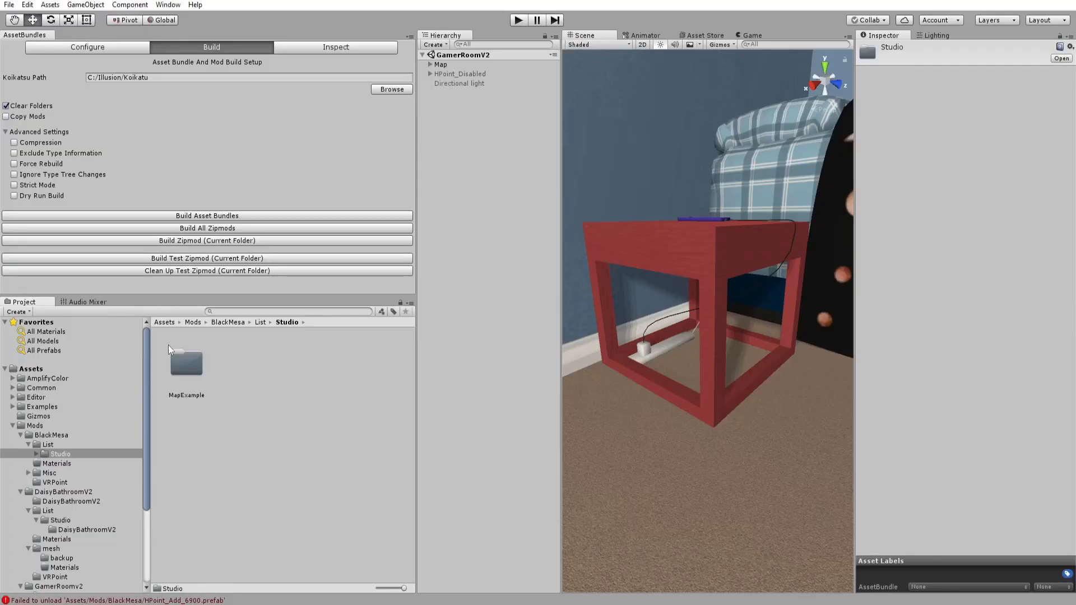
left_click(187, 361)
key("F2")
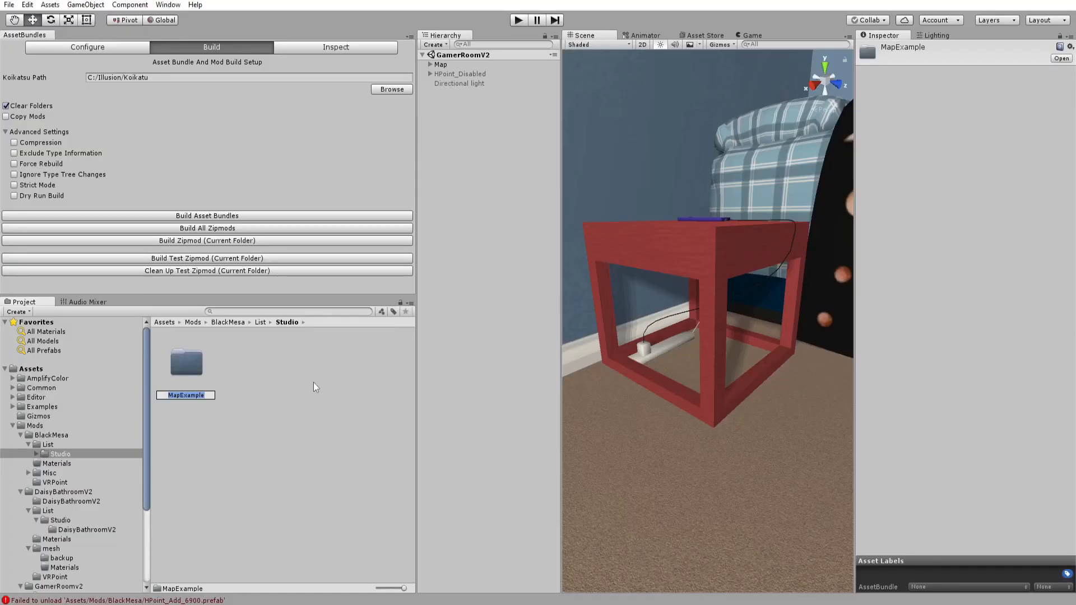
type("BlackMesa")
key("Return")
Rename the Map_MapExample file inside that folder to Map_BlackMesa.
double_click(187, 364)
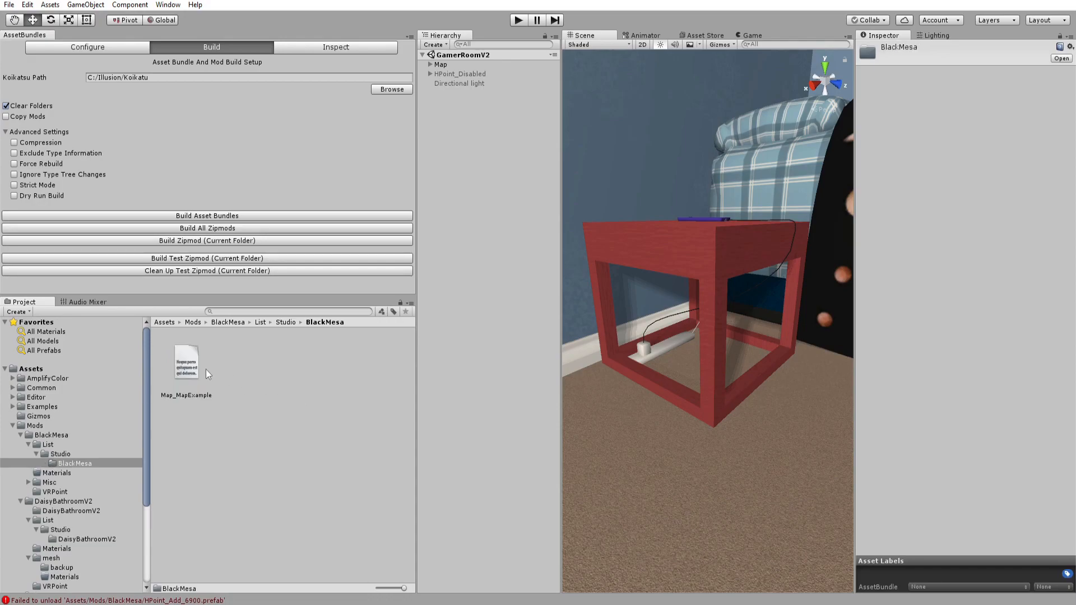
left_click(181, 364)
key("F2")
left_click_drag(176, 397, 265, 405)
type("BlackMesa")
key("Return")
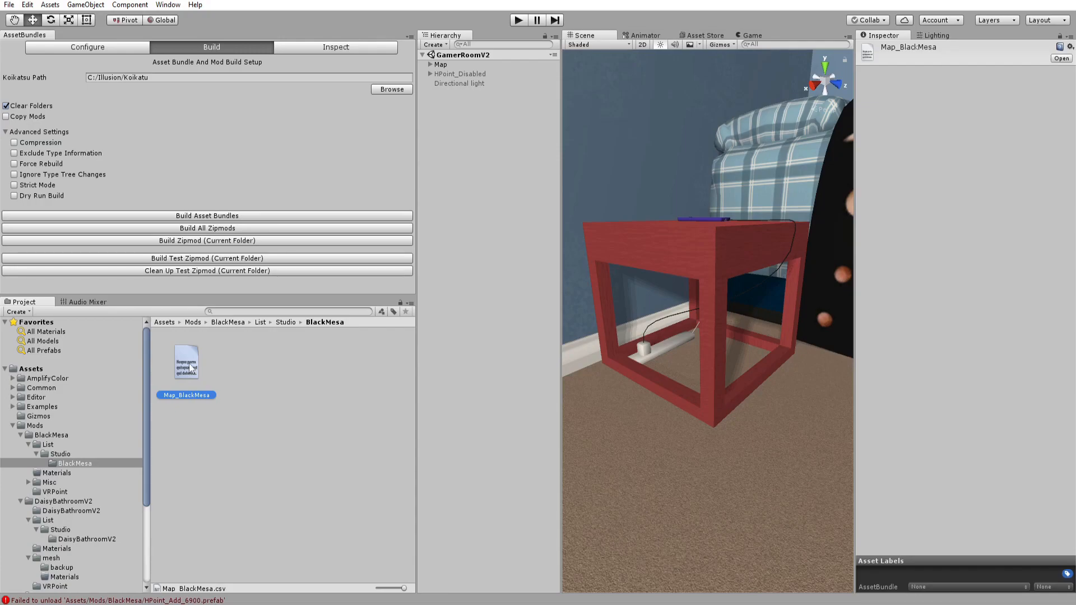
Open Map_BlackMesa.csv and replace the map ID 6900 on its data row with 34219.
left_click(264, 331)
left_click(283, 323)
double_click(193, 362)
double_click(189, 364)
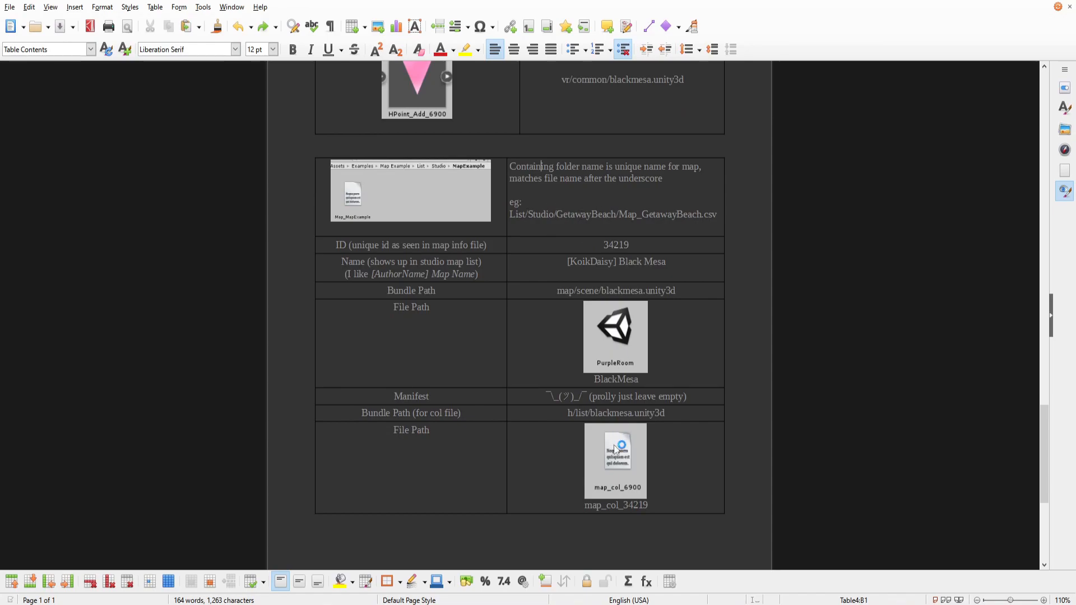
key("alt+Tab")
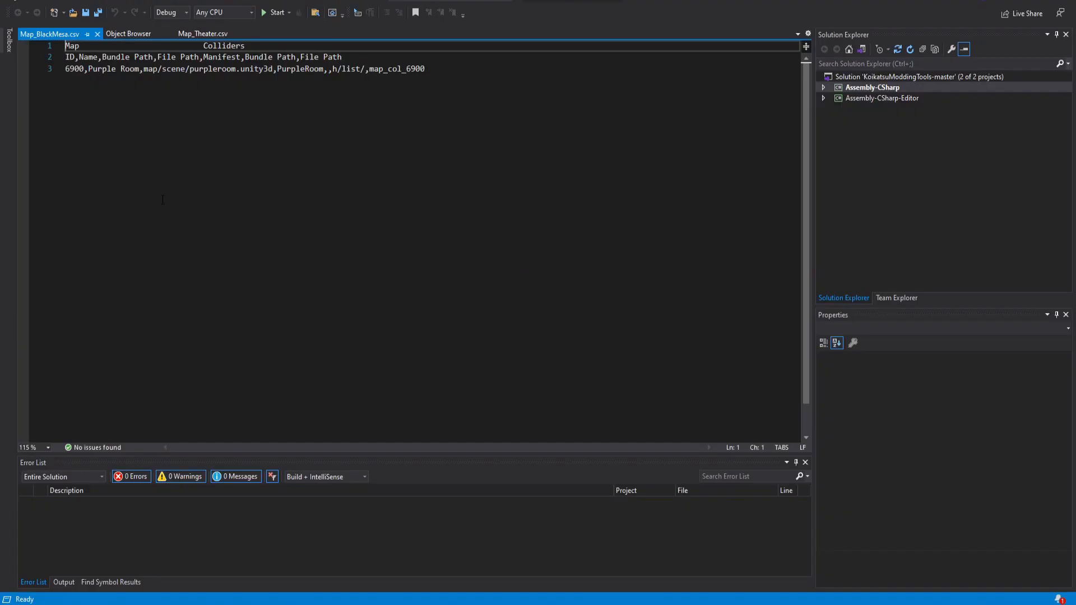
double_click(72, 69)
double_click(130, 69)
double_click(173, 69)
key("alt+Tab")
left_click_drag(599, 246, 637, 247)
key("ctrl+c")
key("alt+Tab")
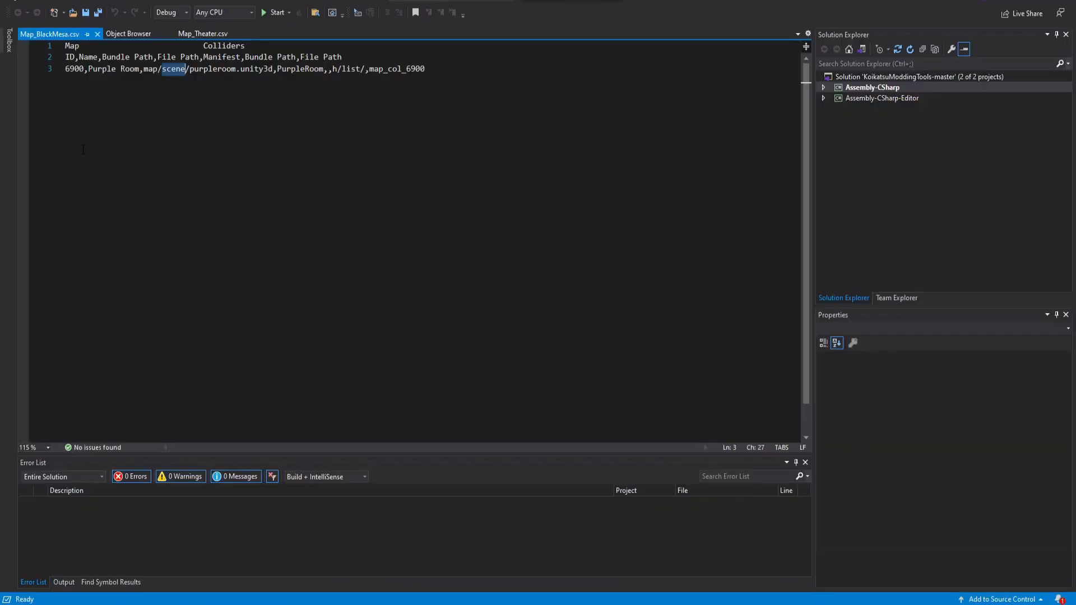
left_click(85, 71)
key("shift+Home")
key("shift+Up")
key("shift+Down")
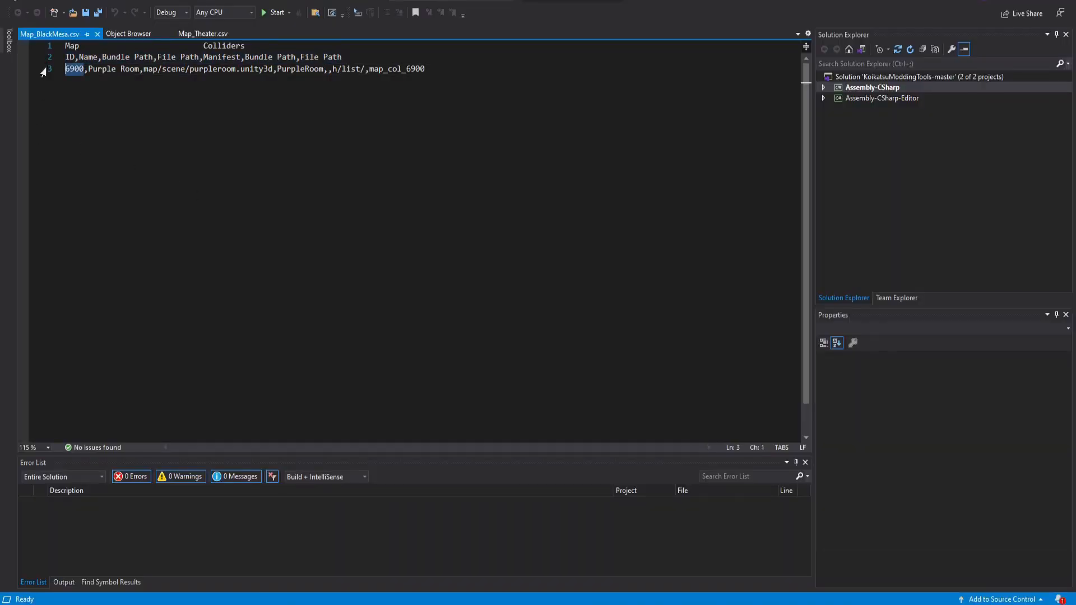
key("ctrl+v")
Replace the map name Purple Room in the CSV data row with [KoikDaisy] Black Mesa copied from the guide.
key("alt+Tab")
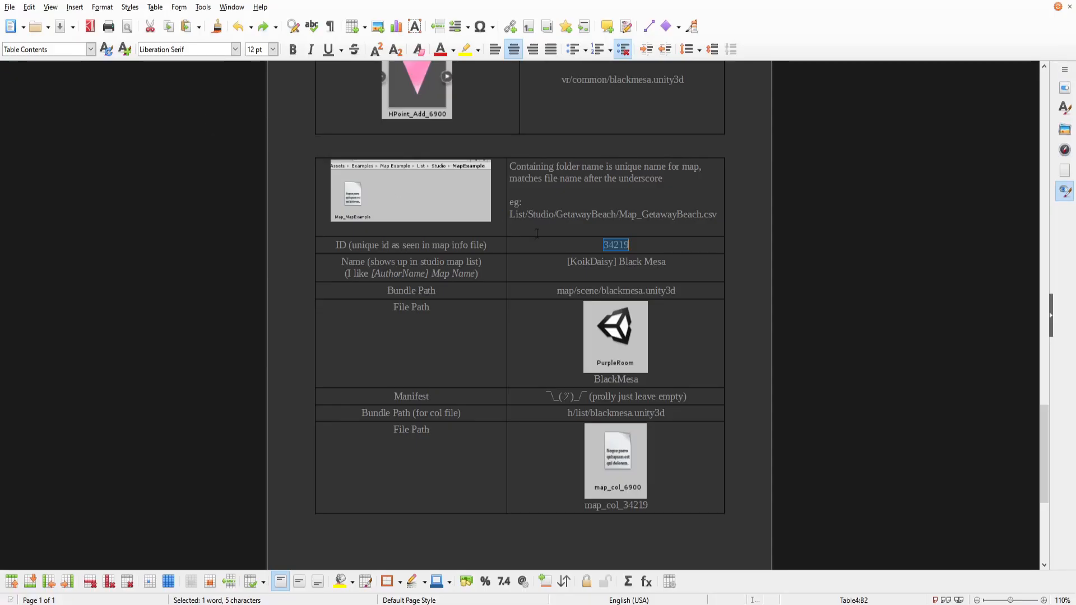
left_click_drag(567, 262, 671, 262)
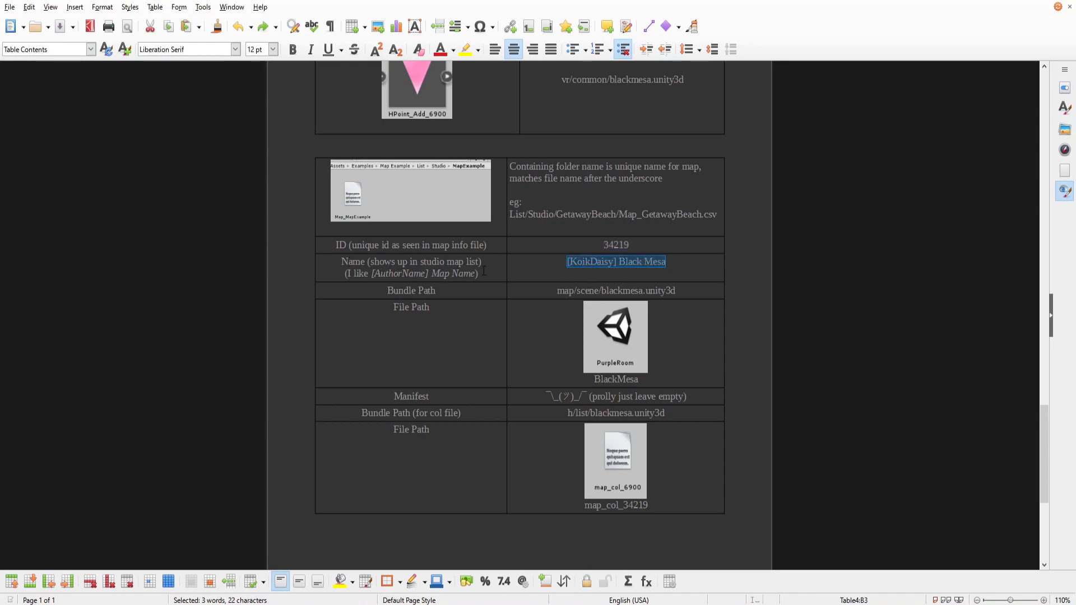
key("alt+Tab")
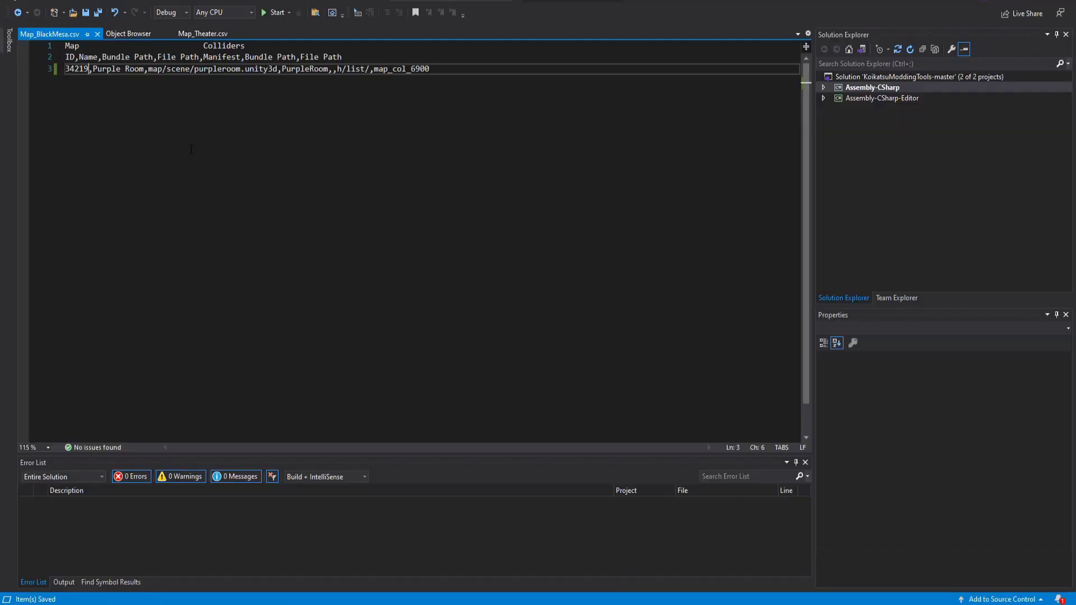
double_click(99, 70)
left_click_drag(98, 70, 147, 77)
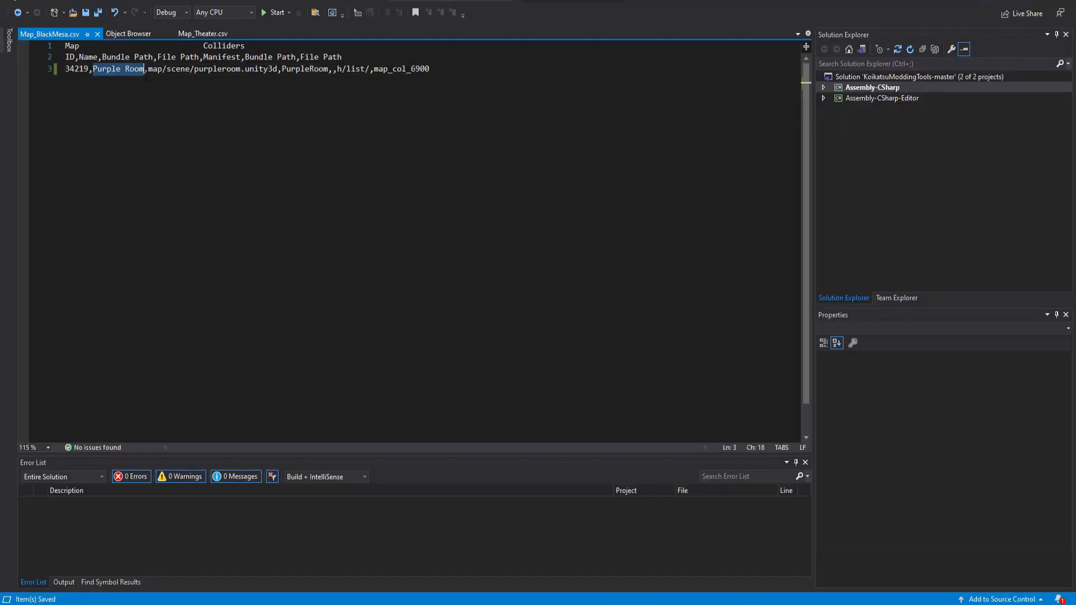
type("[KoikDaisy] Black Mesa")
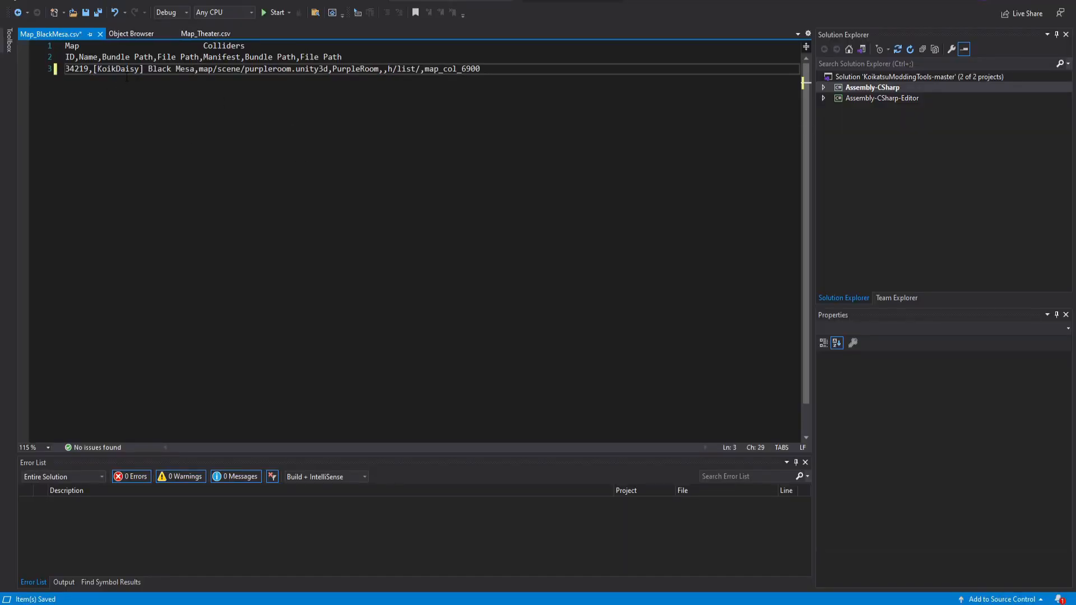
Replace the bundle path in the CSV row with map/scene/blackmesa.unity3d.
left_click(117, 68)
left_click_drag(145, 68, 195, 69)
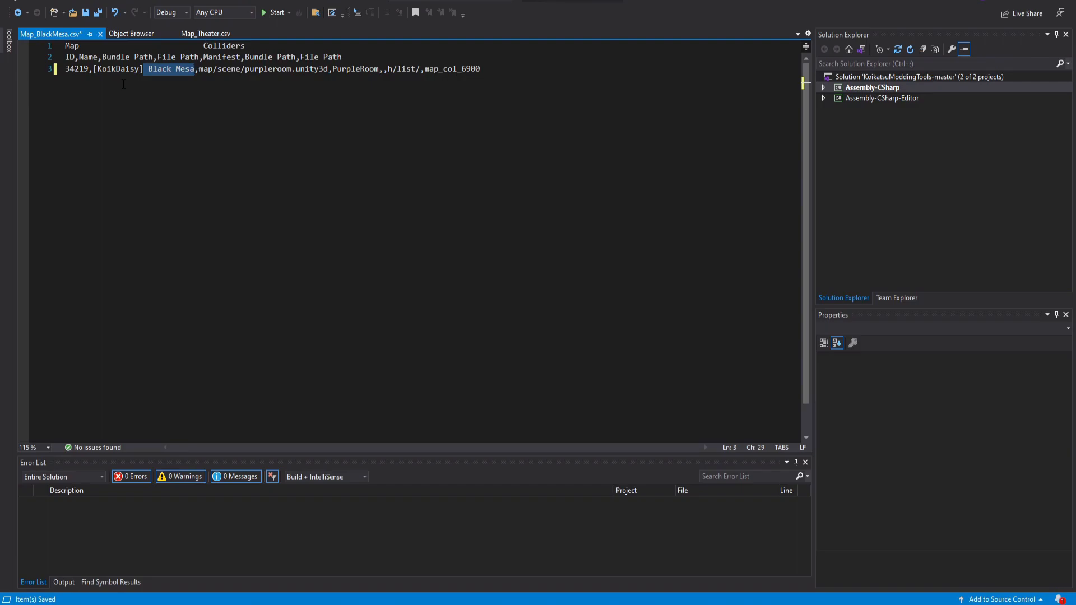
key("alt+Tab")
left_click_drag(557, 290, 687, 298)
key("ctrl+c")
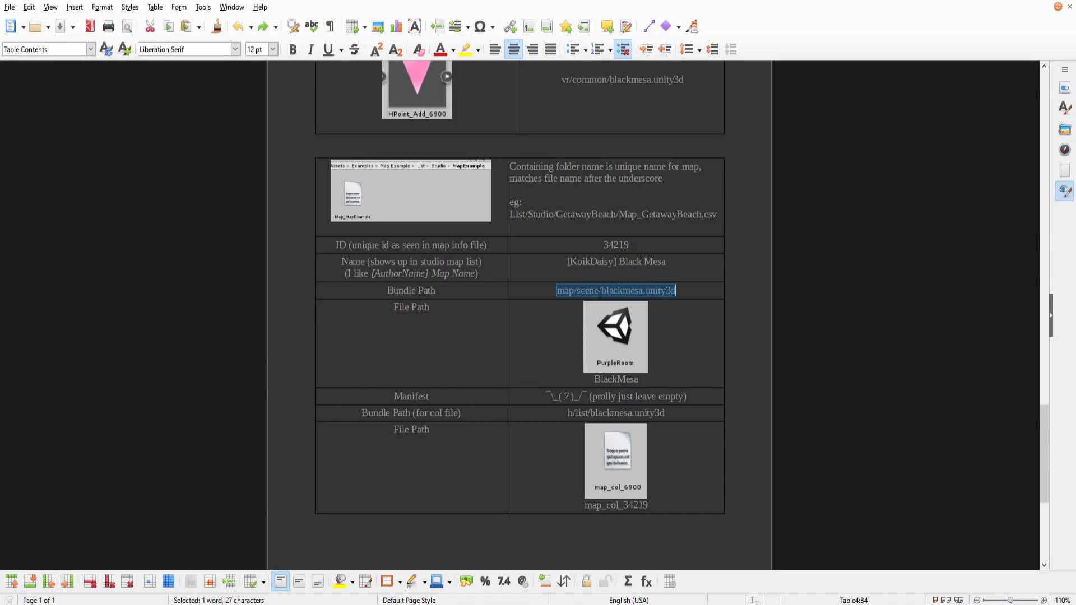
key("alt+Tab")
left_click_drag(199, 69, 328, 69)
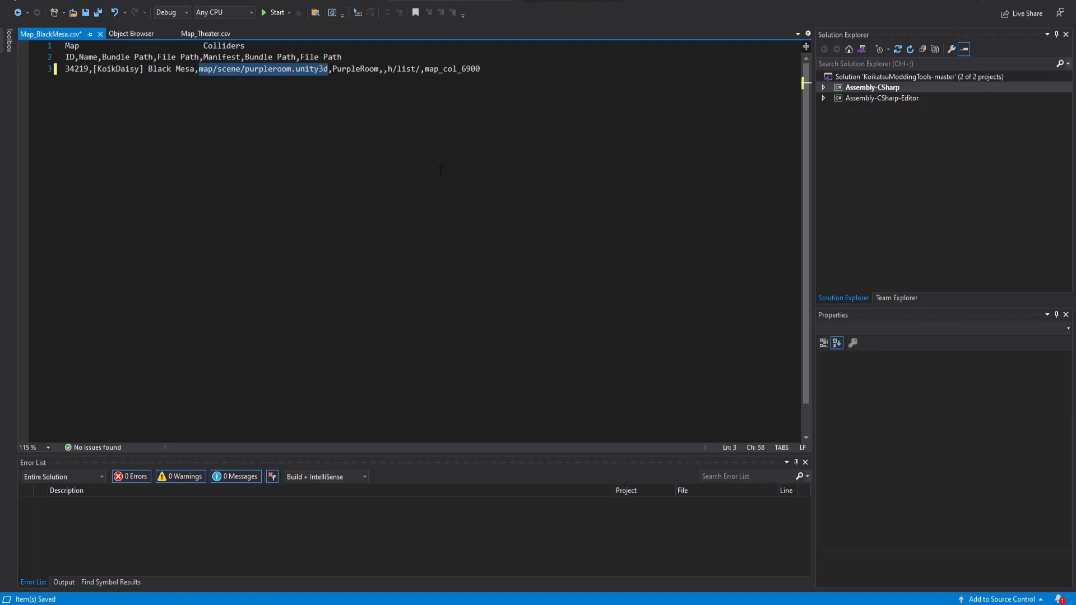
key("ctrl+v")
Replace the PurpleRoom file path in the CSV row with BlackMesa.
key("alt+Tab")
triple_click(596, 381)
key("alt+Tab")
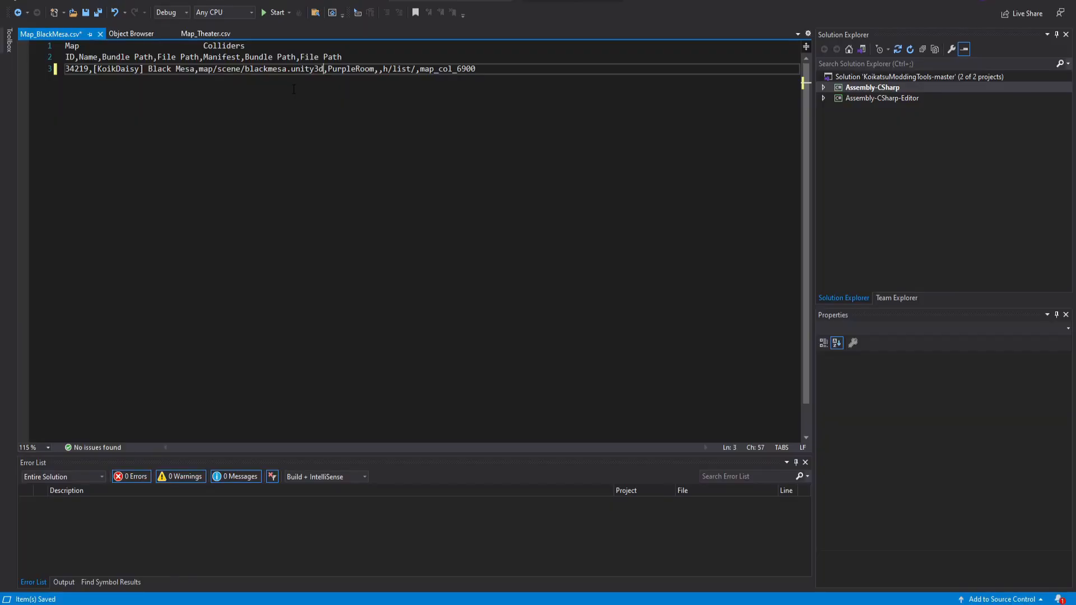
left_click_drag(328, 71, 375, 71)
key("ctrl+c")
Browse the BlackMesa mod folder in the Unity project.
key("alt+Tab")
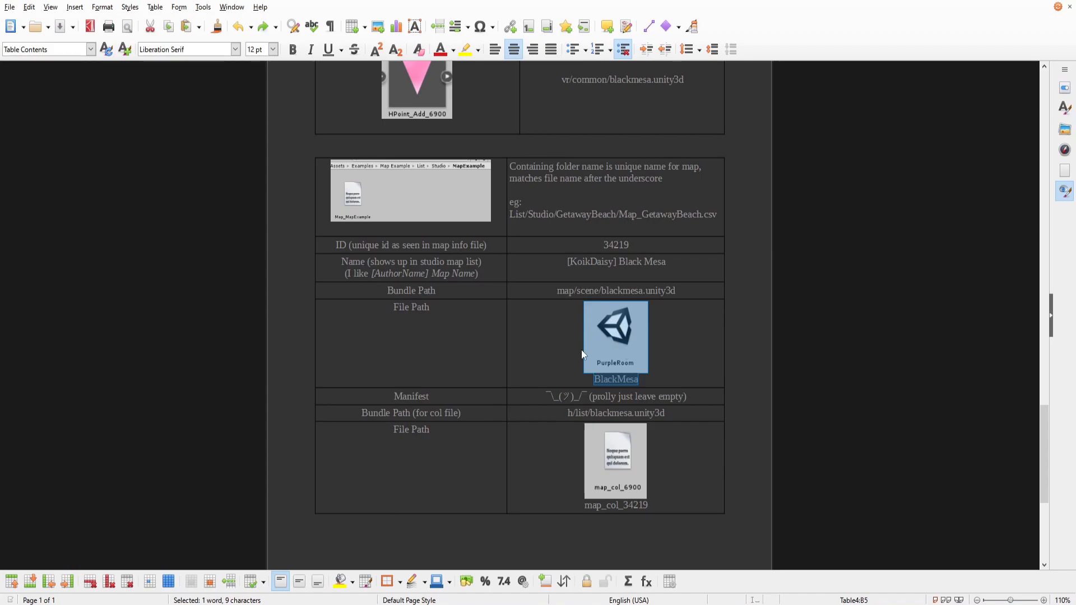
key("alt+Tab")
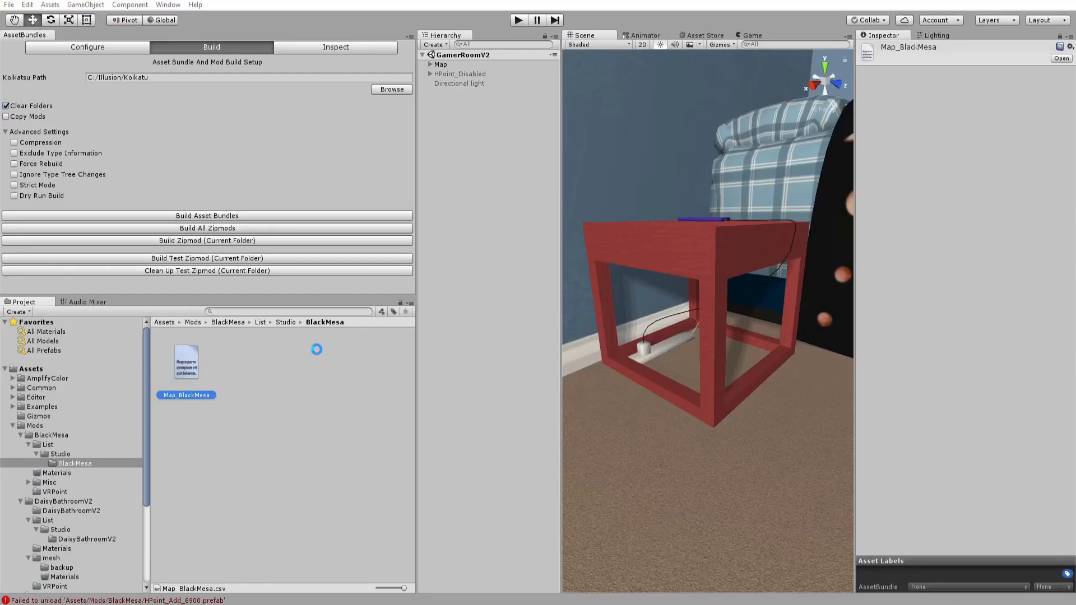
left_click(286, 323)
left_click(260, 322)
left_click(228, 322)
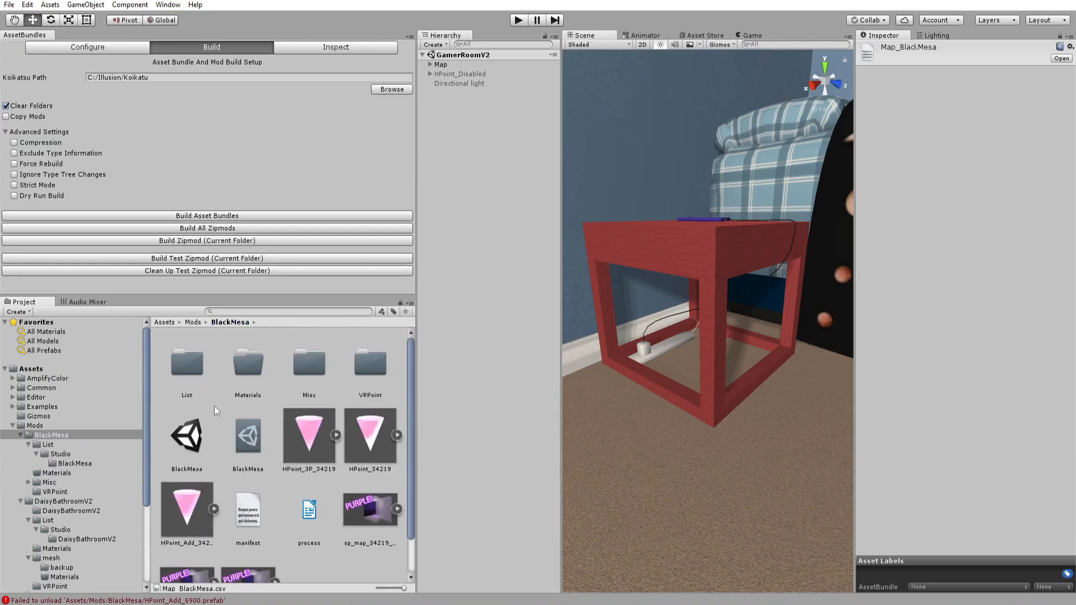
key("alt+Tab")
Set the collider bundle path in the CSV row to h/list/blackmesa.unity3d and save the file.
key("alt+Tab")
key("alt+Tab")
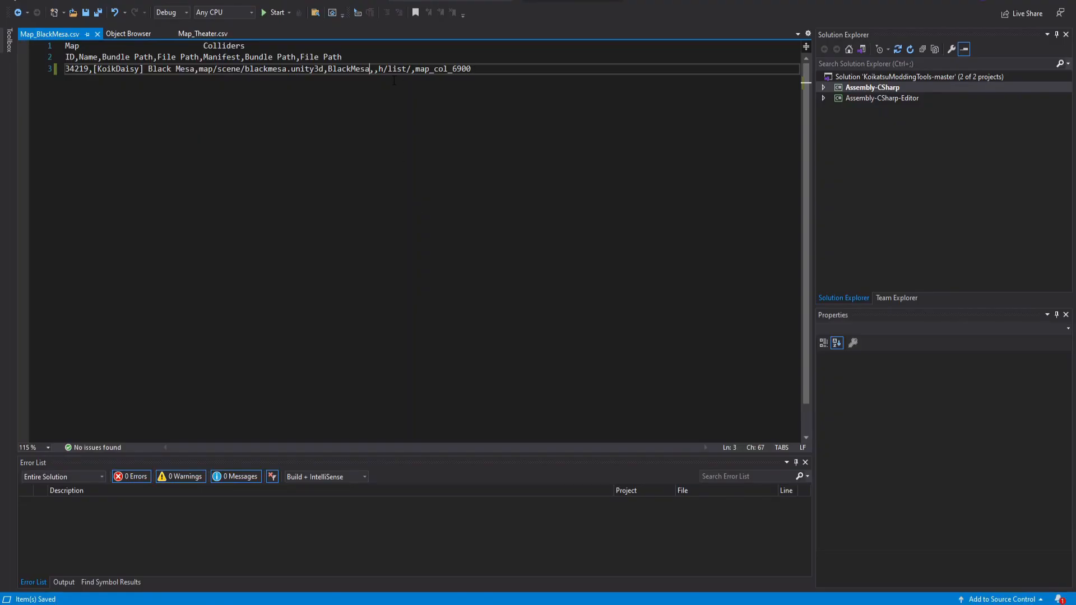
key("alt+Tab")
scroll(604, 397, "down", 2)
left_click(687, 335)
left_click_drag(687, 335, 542, 335)
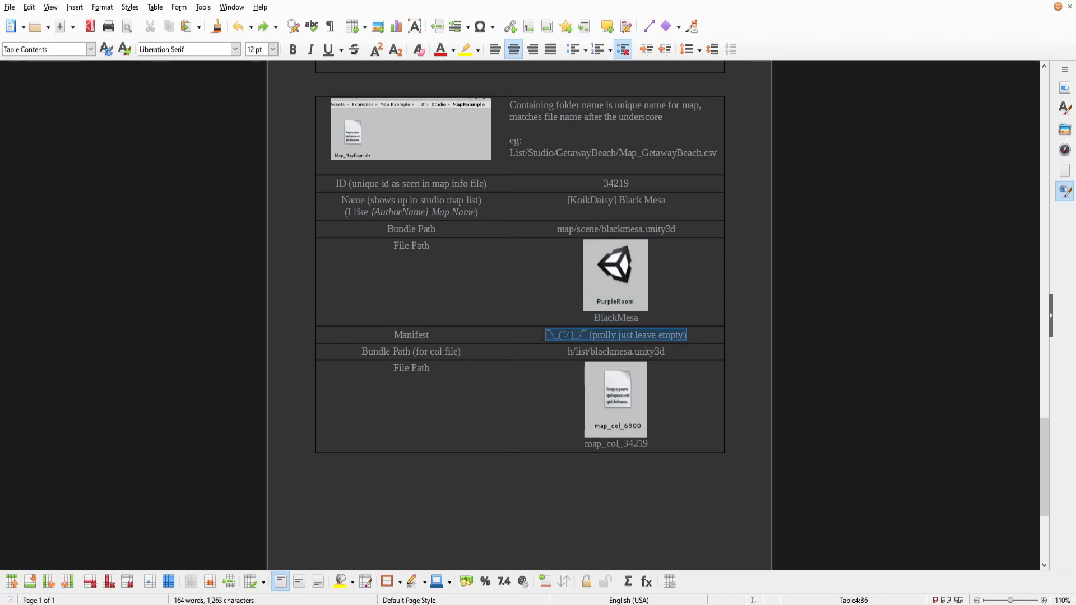
key("Down")
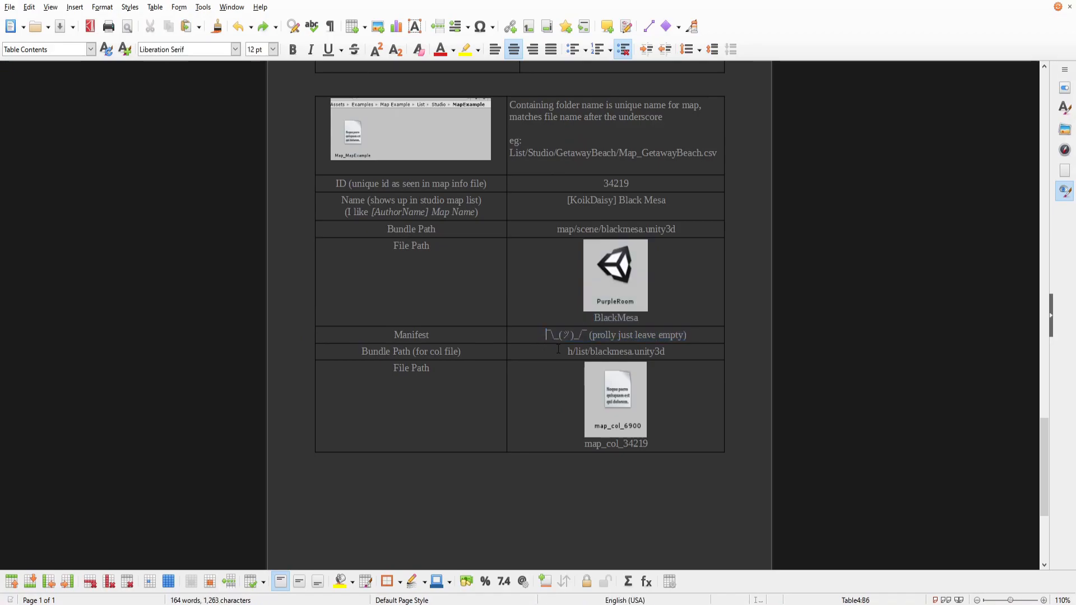
key("shift+End")
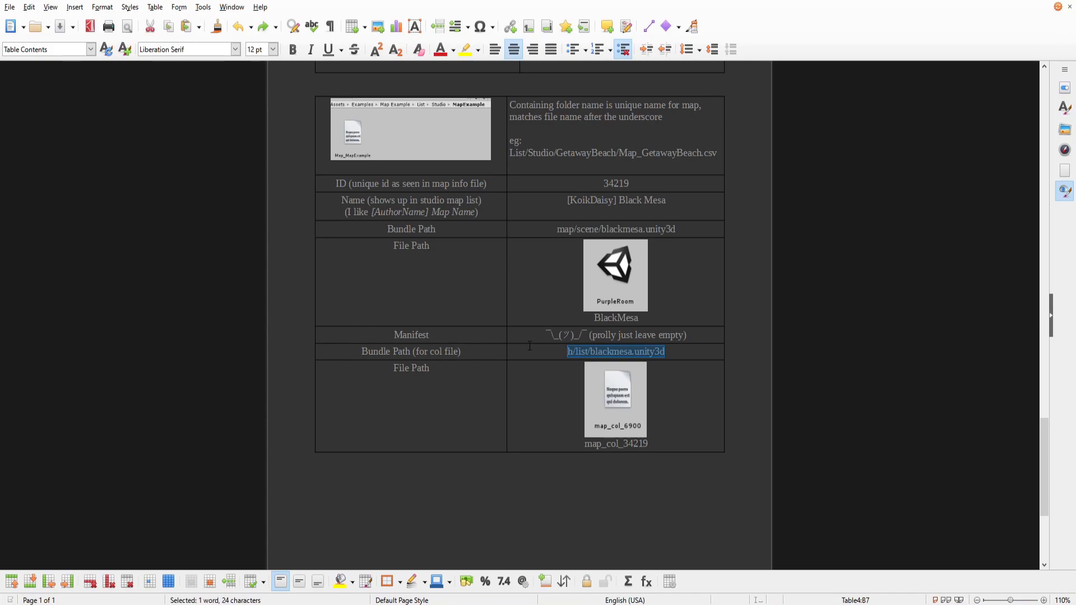
key("alt+Tab")
left_click_drag(378, 68, 412, 68)
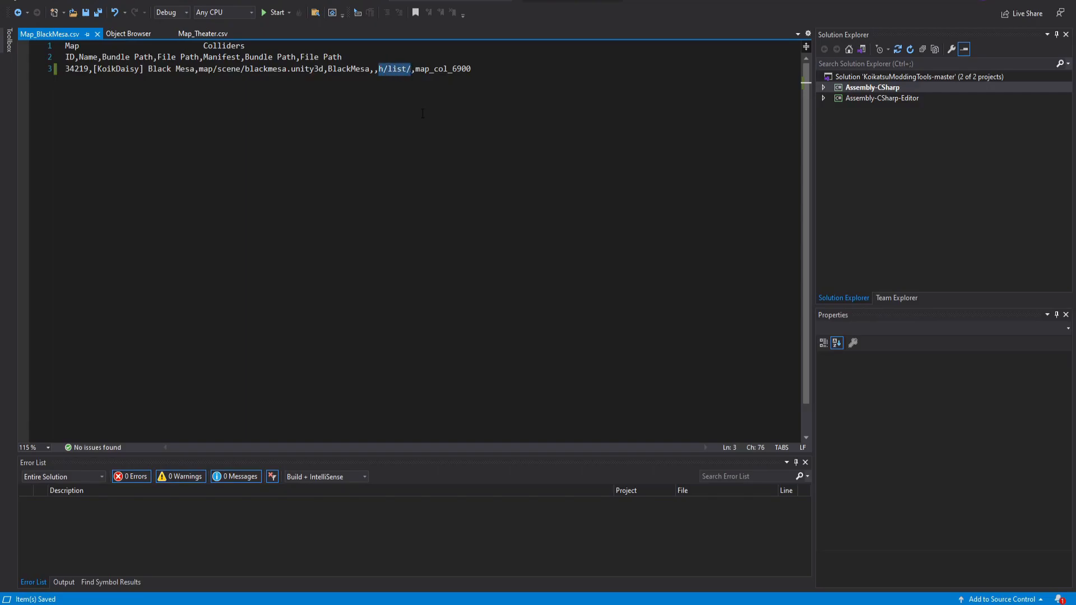
key("ctrl+v")
key("ctrl+s")
Replace the collider file name map_col_6900 with map_col_34219 and save the CSV.
key("alt+Tab")
left_click_drag(583, 448, 663, 451)
key("alt+Tab")
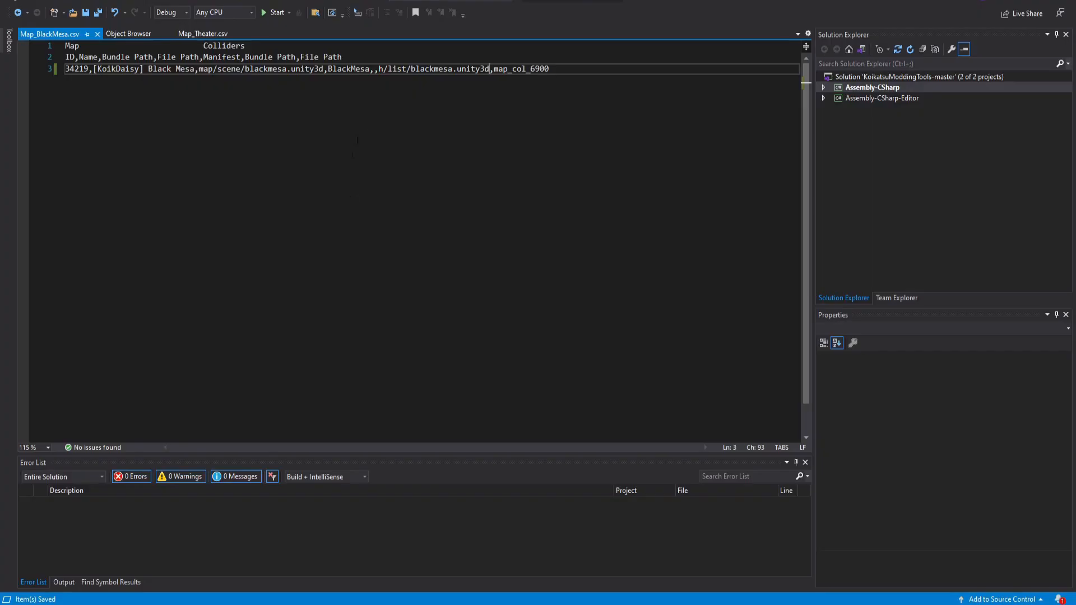
double_click(496, 68)
key("ctrl+v")
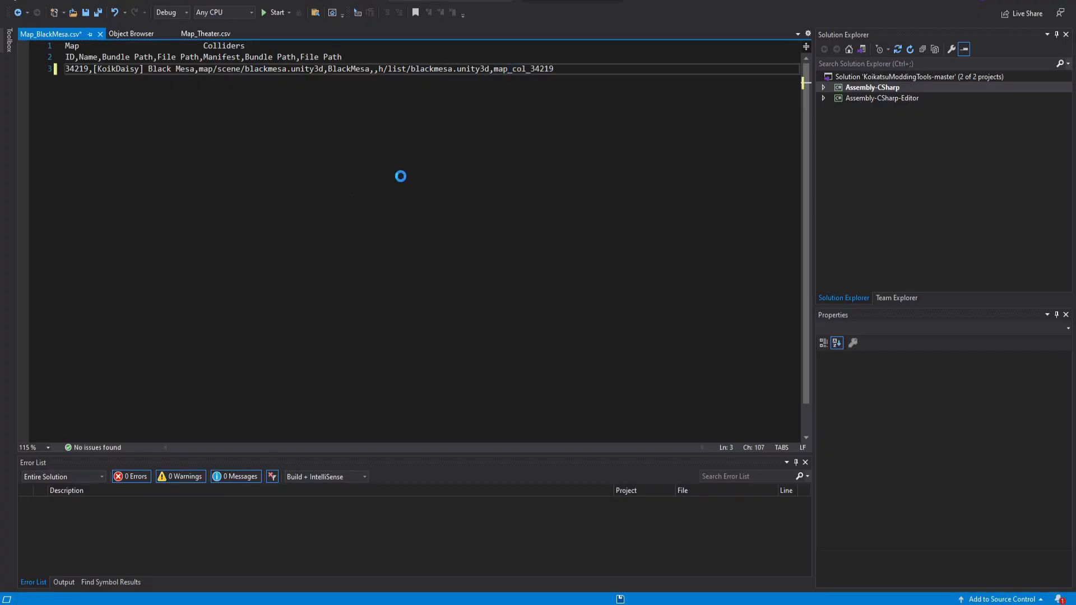
key("ctrl+s")
Review the map settings table in the guide document.
key("alt+Tab")
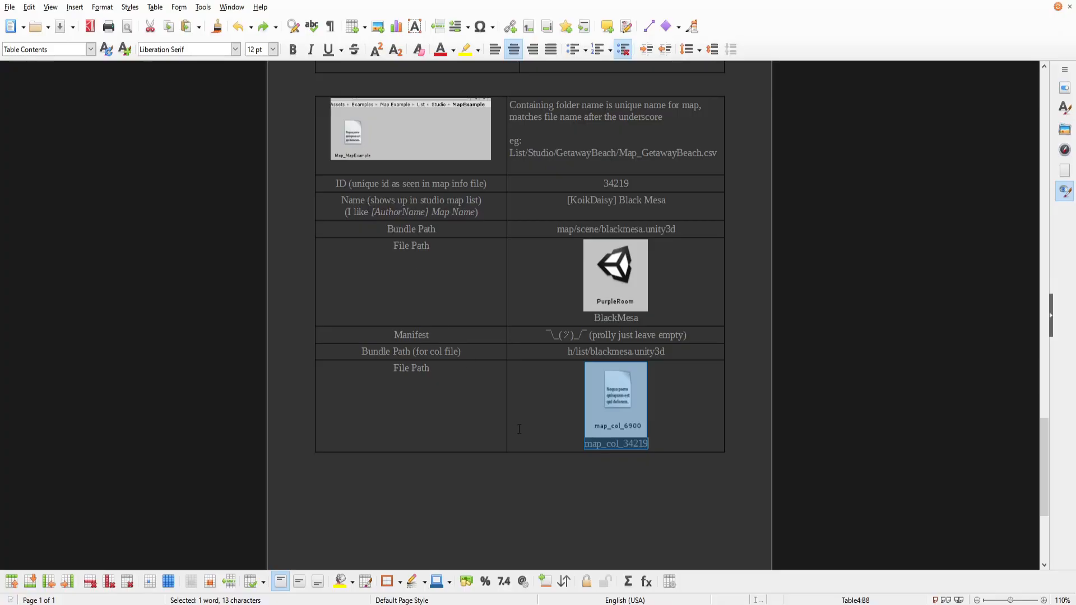
left_click_drag(563, 352, 700, 476)
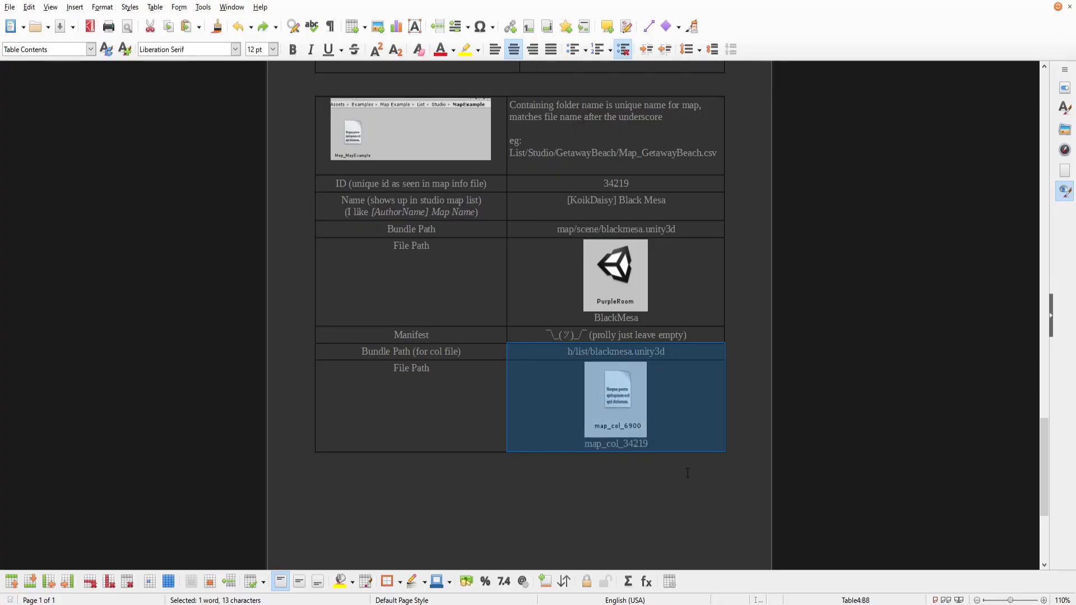
scroll(520, 413, "up", 10)
left_click(517, 413)
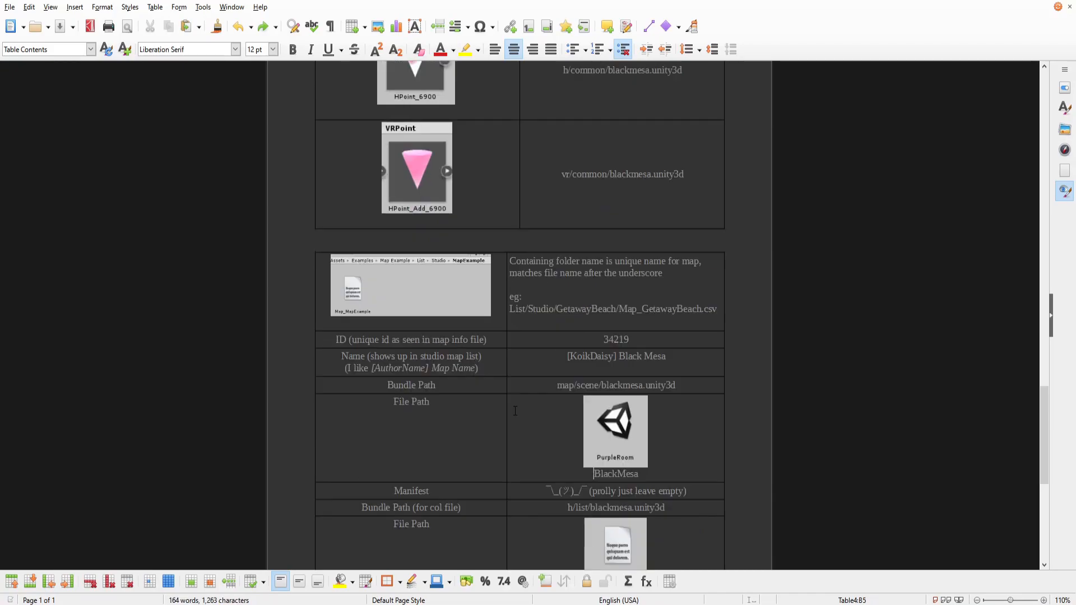
scroll(513, 415, "down", 12)
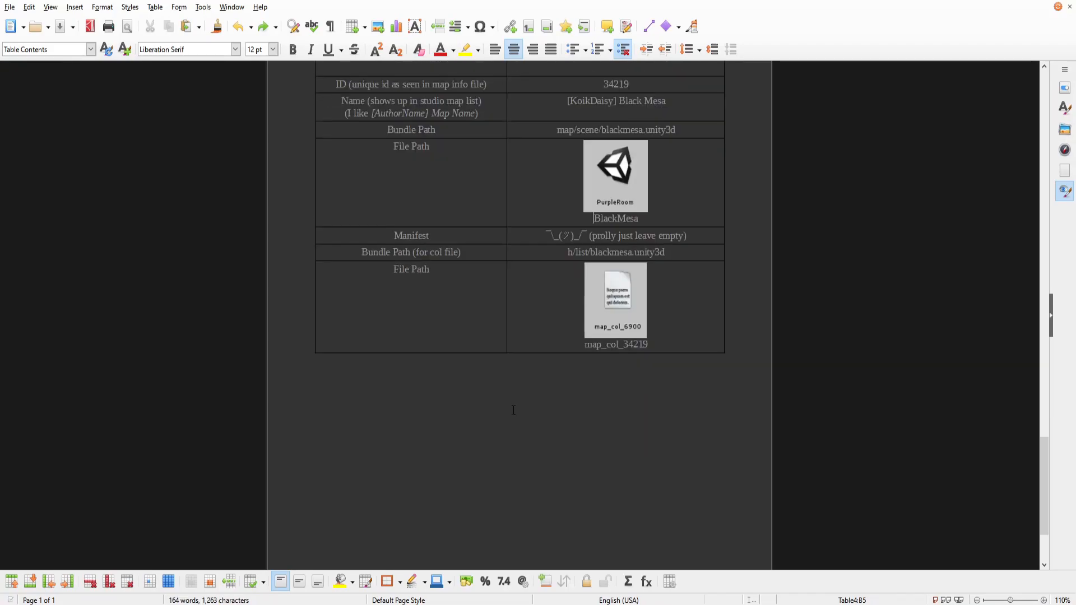
key("alt+Tab")
scroll(323, 413, "up", 2)
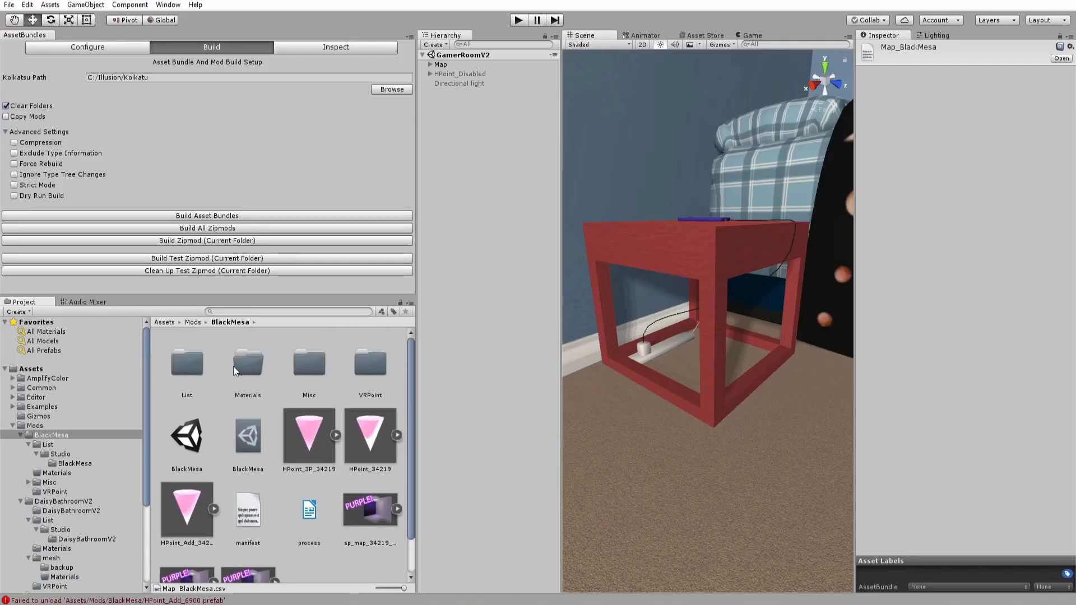
Open the BlackMesa scene from the BlackMesa mod folder.
double_click(187, 361)
double_click(186, 361)
double_click(186, 361)
left_click(285, 322)
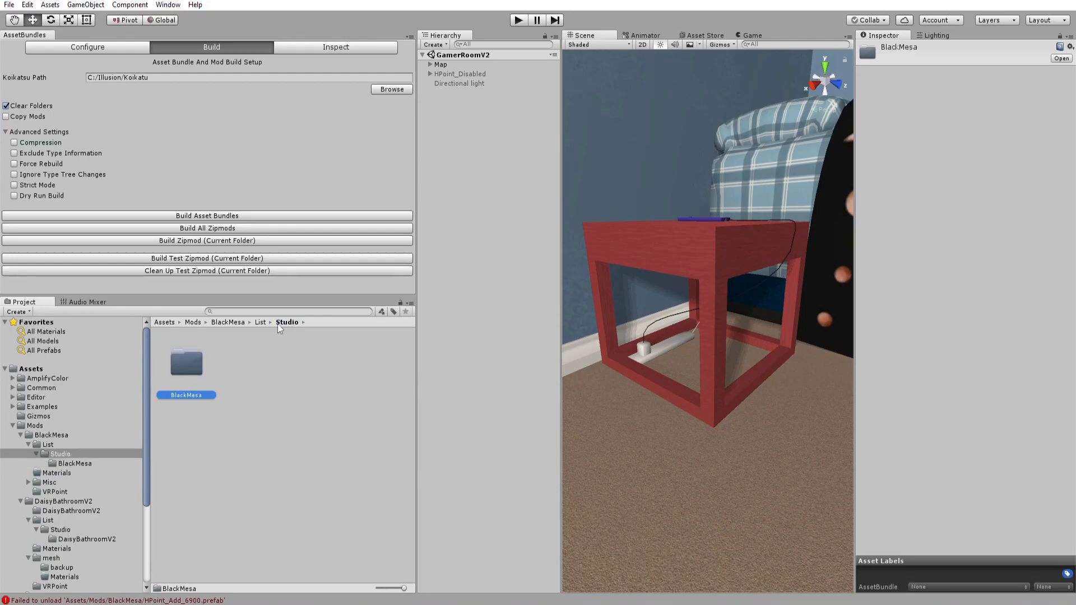
left_click(229, 323)
double_click(188, 435)
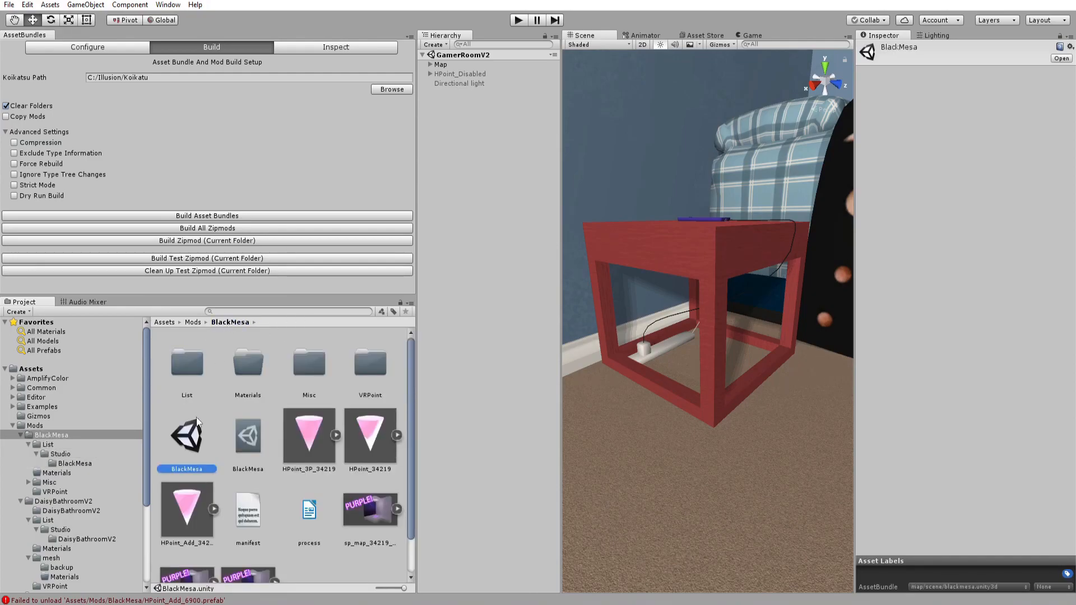
Inspect the sp_map_34219_00 thumbnail image's settings.
mouse_move(636, 232)
right_mouse_down()
mouse_move(786, 76)
mouse_move(620, 250)
mouse_move(606, 201)
mouse_move(614, 238)
mouse_move(634, 241)
right_mouse_up()
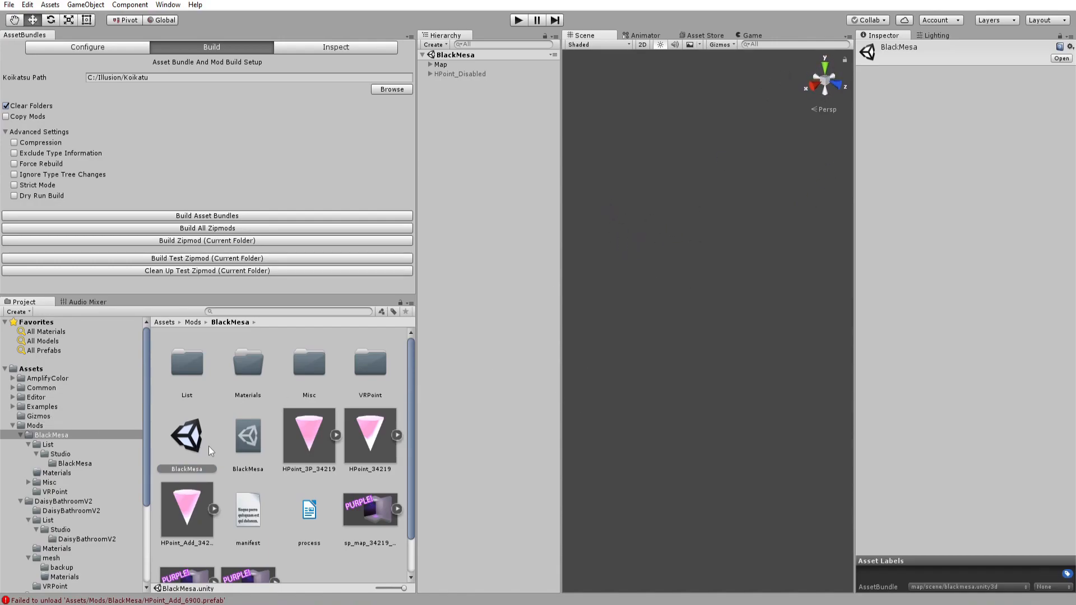
mouse_move(616, 298)
right_mouse_down()
mouse_move(637, 314)
mouse_move(614, 315)
right_mouse_up()
left_click(370, 509)
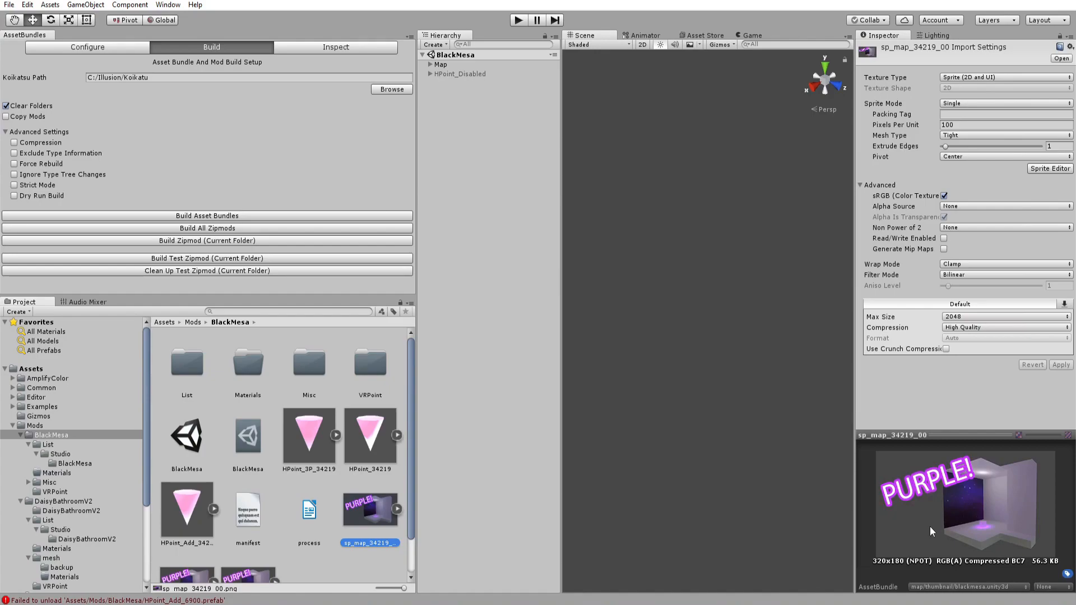
right_click_drag(686, 296, 677, 280)
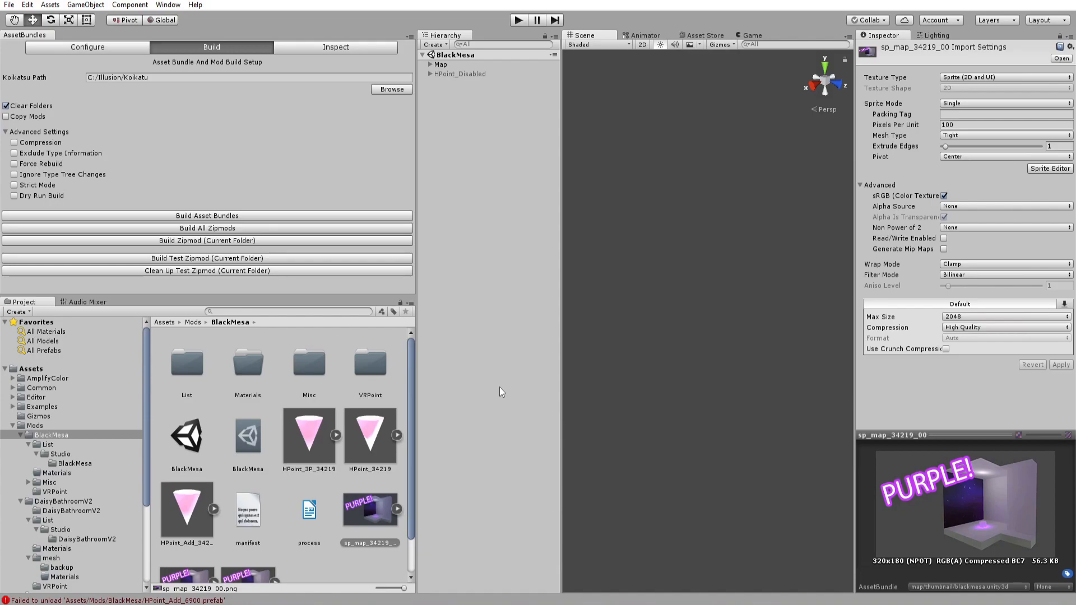
Scroll through the guide document's h-point and asset bundle path tables.
key("alt+Tab")
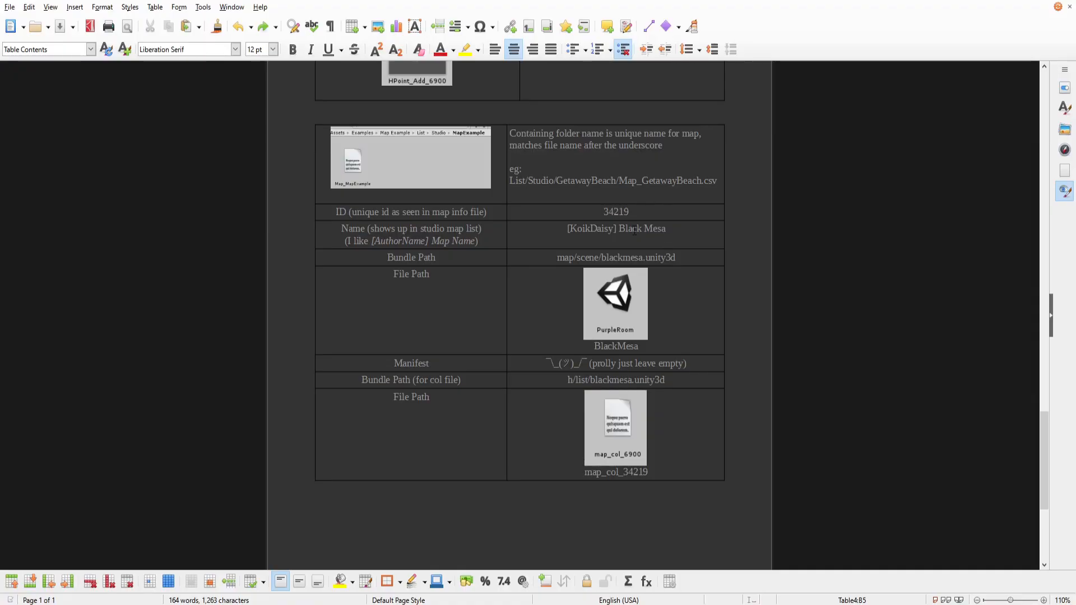
scroll(642, 219, "up", 20)
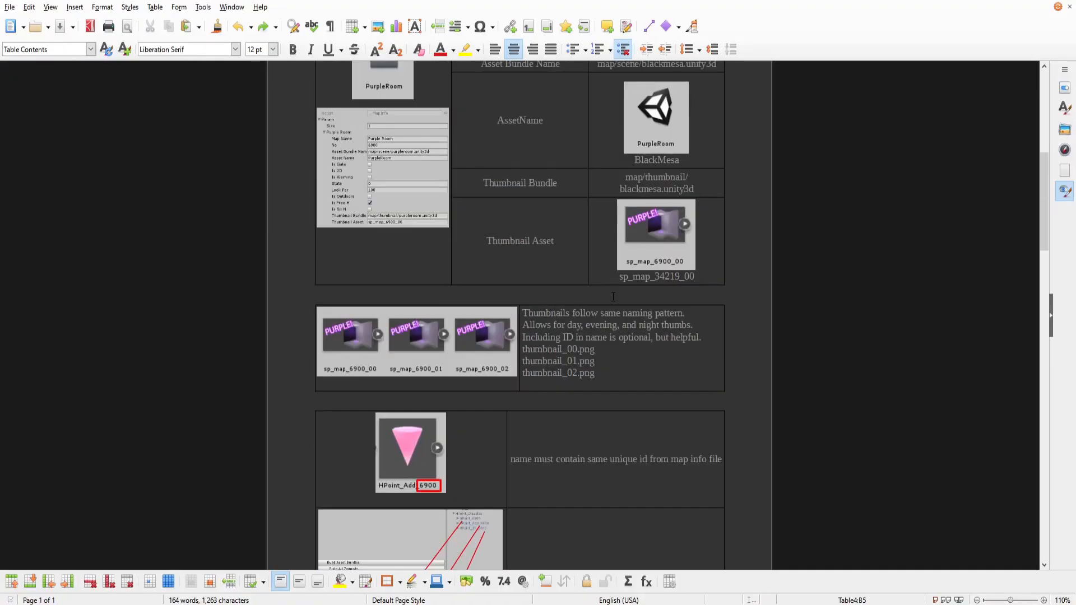
scroll(613, 292, "up", 10)
scroll(602, 267, "down", 15)
scroll(601, 254, "down", 5)
scroll(588, 258, "up", 15)
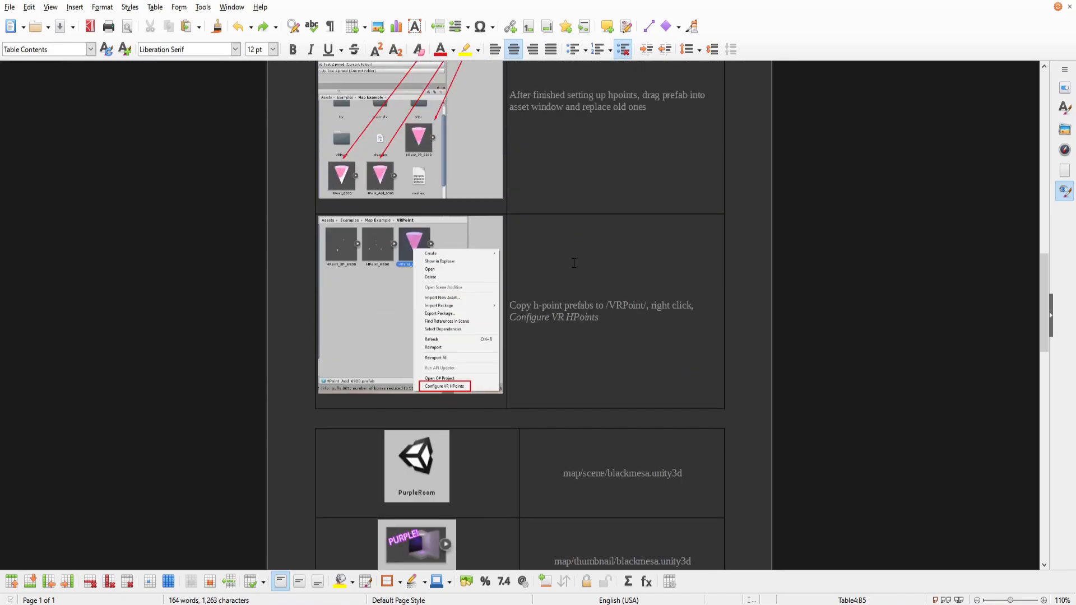
scroll(574, 264, "up", 15)
scroll(617, 253, "down", 17)
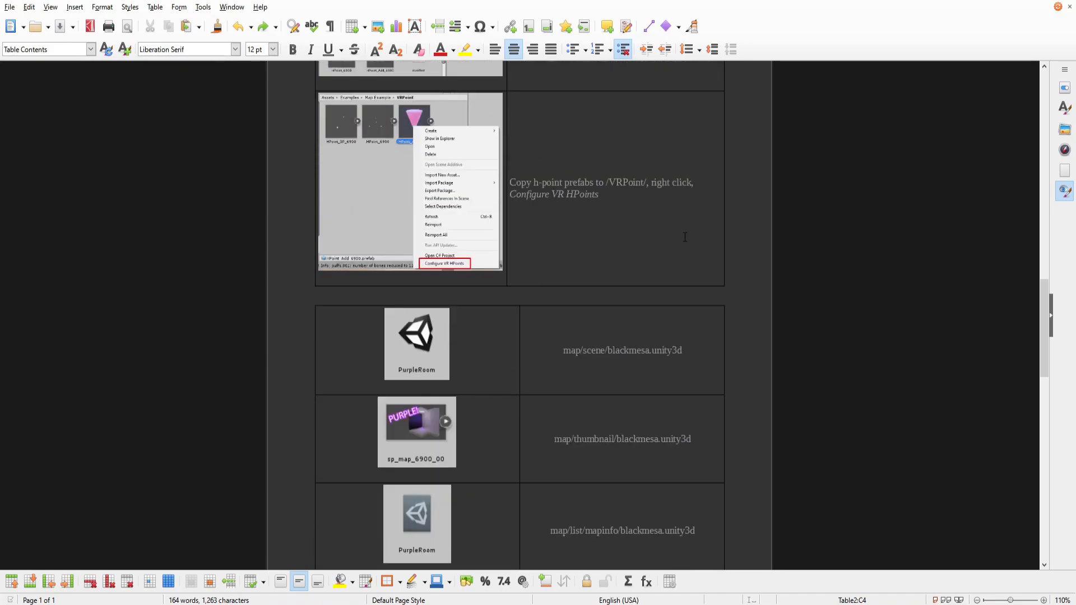
scroll(685, 237, "down", 20)
scroll(685, 237, "up", 9)
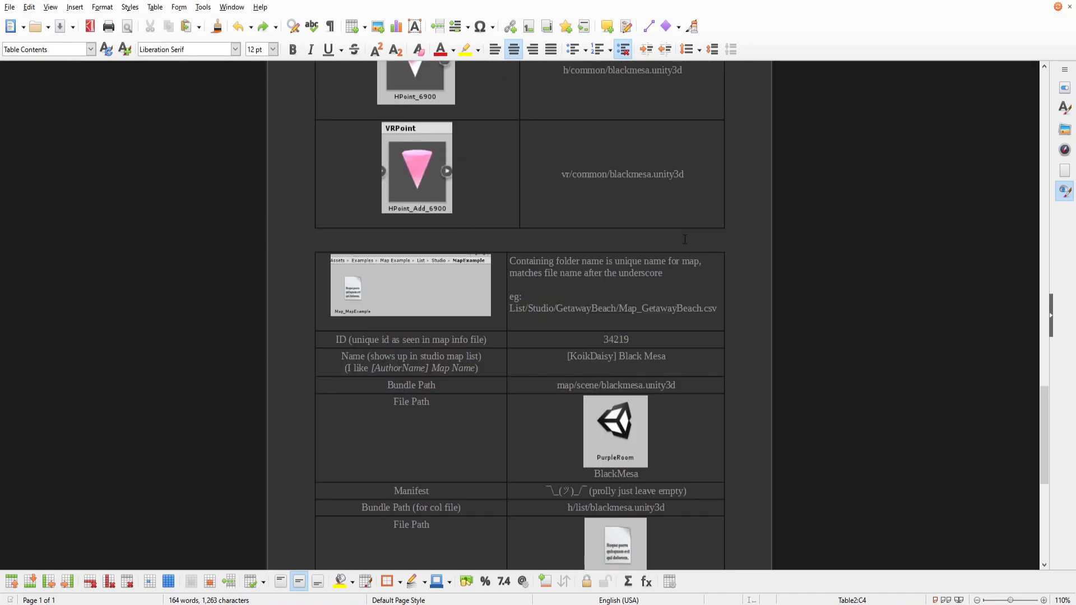
scroll(685, 238, "up", 7)
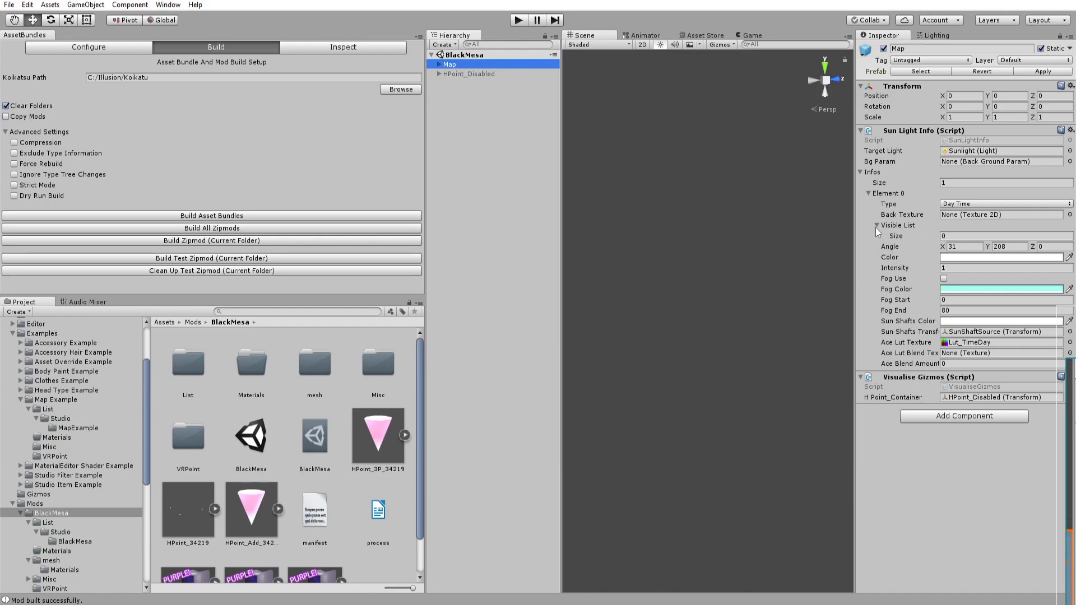
Try setting the Map's Sun Light Info Infos size to 3, then set it back to 1.
left_click(946, 182)
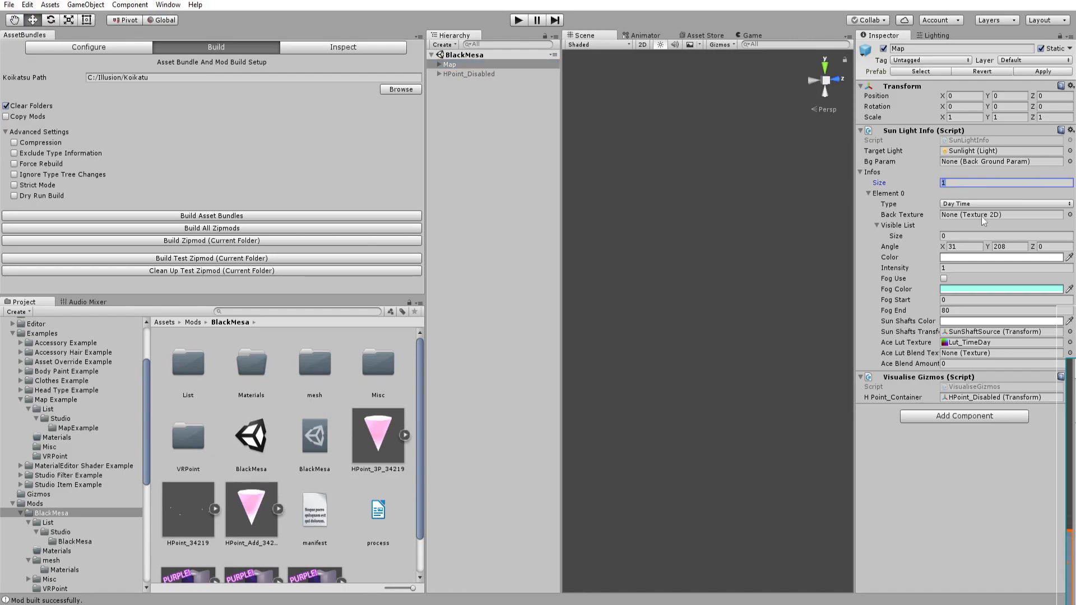
type("3")
key("Return")
scroll(896, 396, "down", 3)
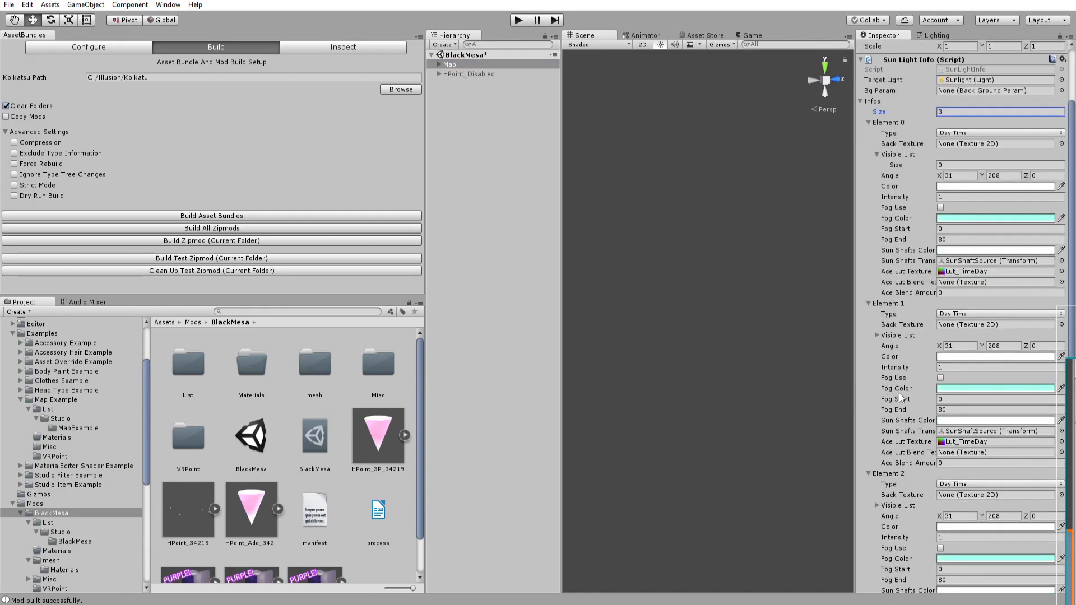
scroll(903, 252, "up", 3)
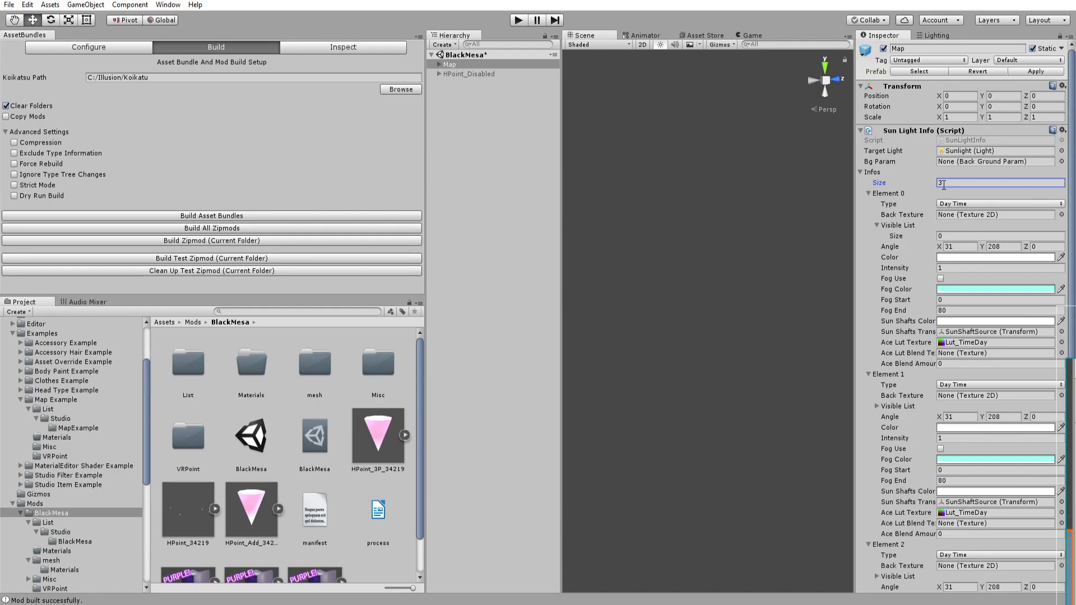
type("1")
key("Return")
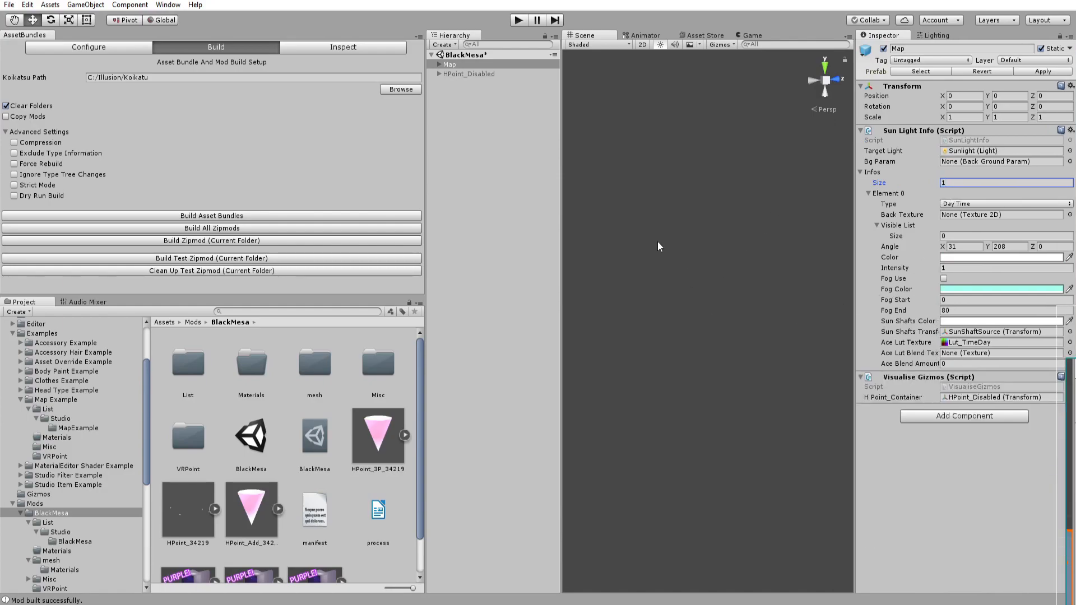
Try setting Element 0's Visible List size to 1, then return it to 0.
left_click(956, 237)
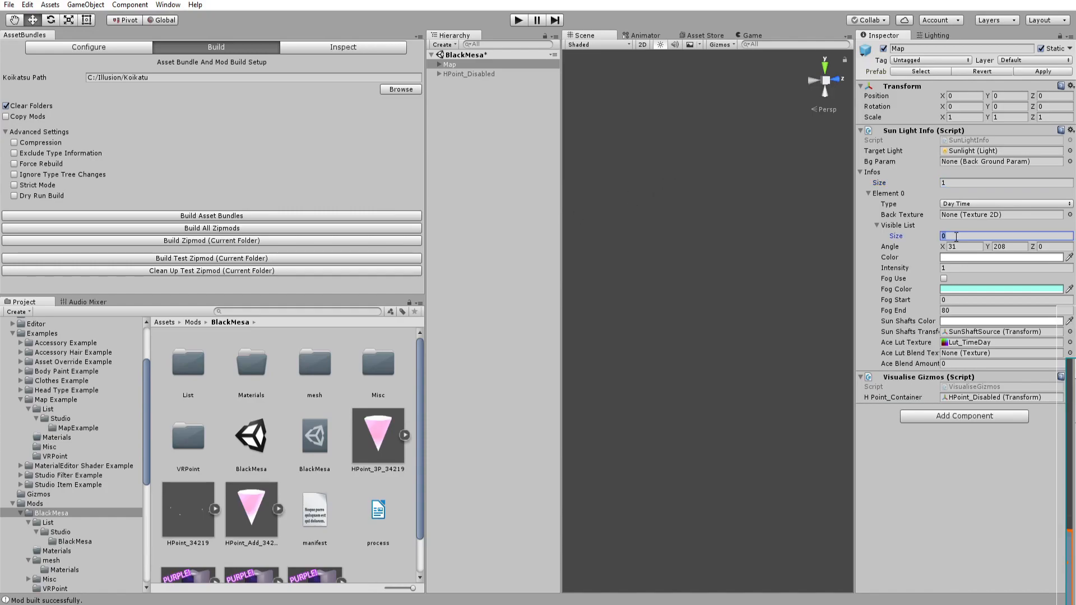
type("1")
key("Return")
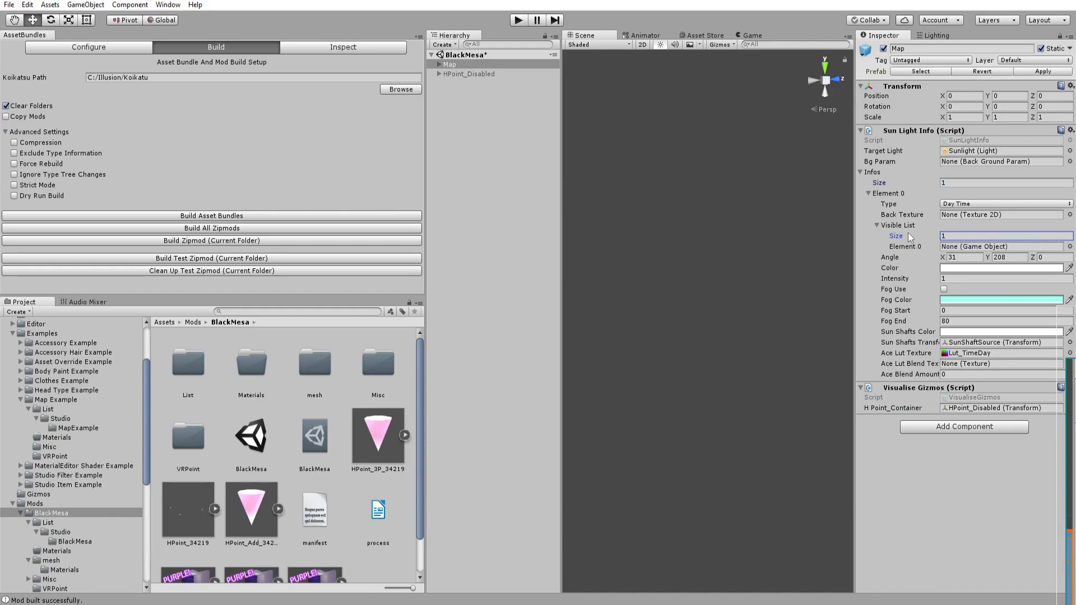
left_click(963, 249)
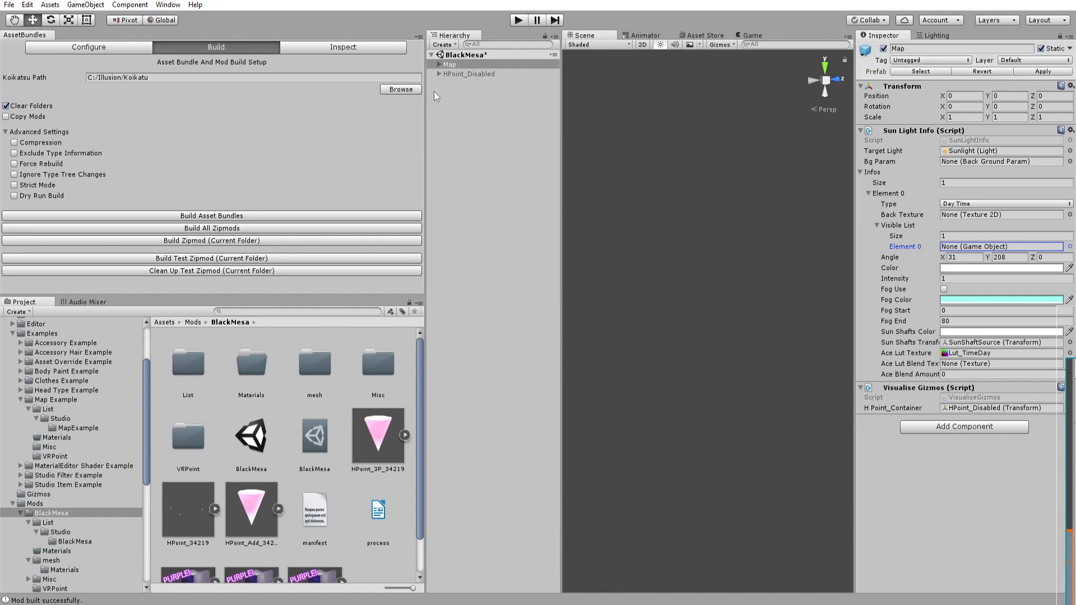
left_click(955, 236)
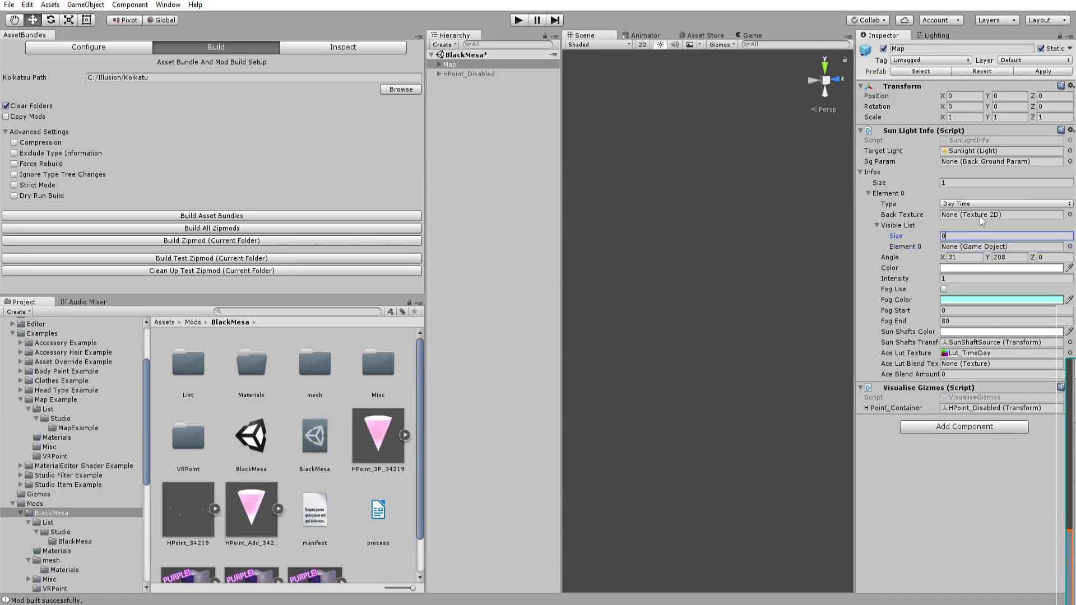
type("0")
key("Return")
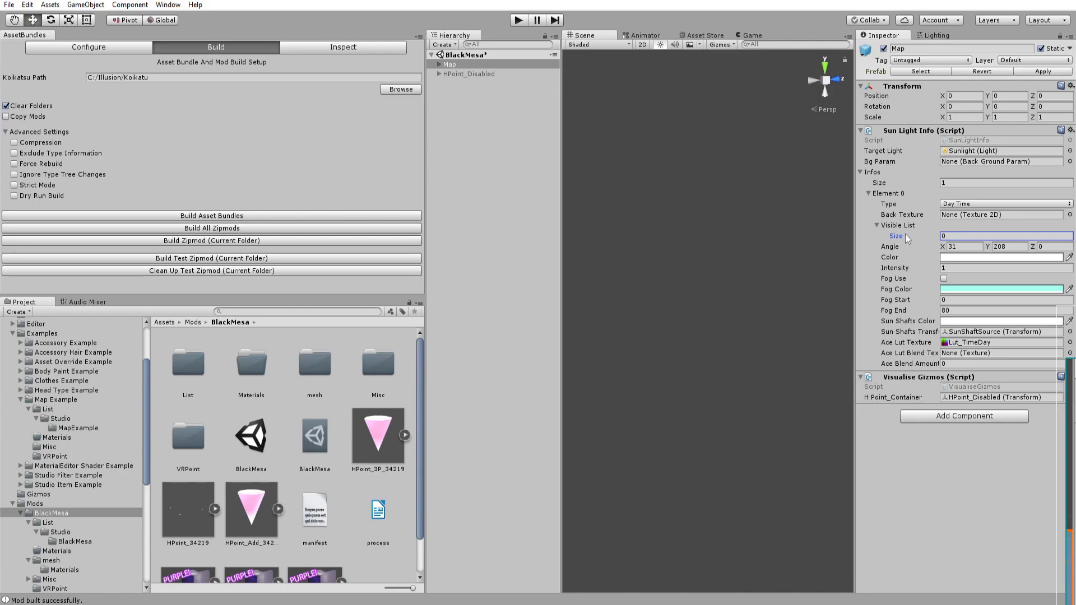
type("1")
key("Return")
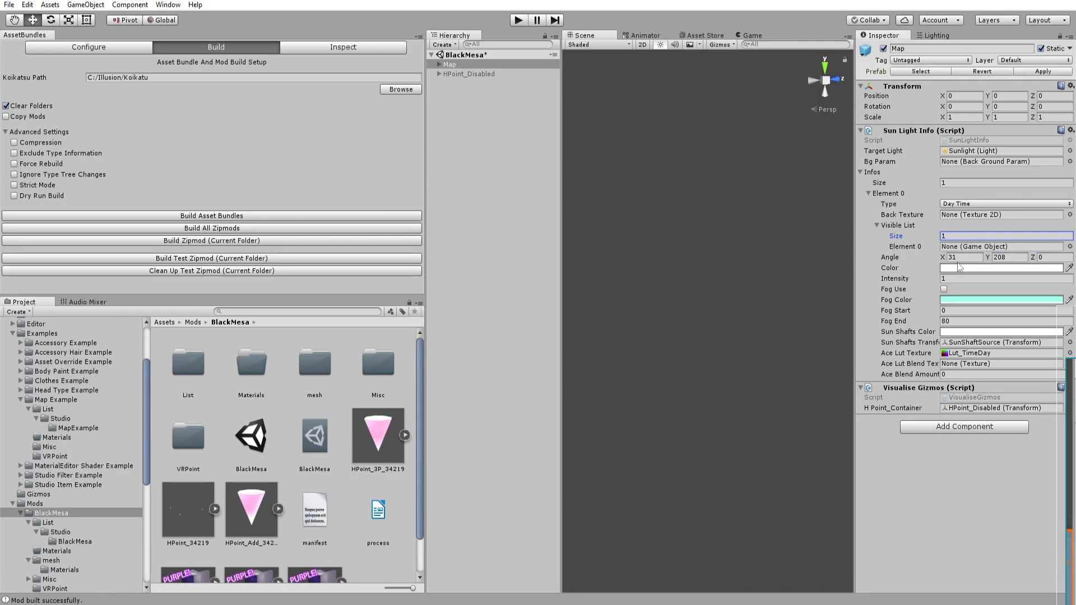
left_click(969, 248)
left_click(969, 236)
type("0")
key("Return")
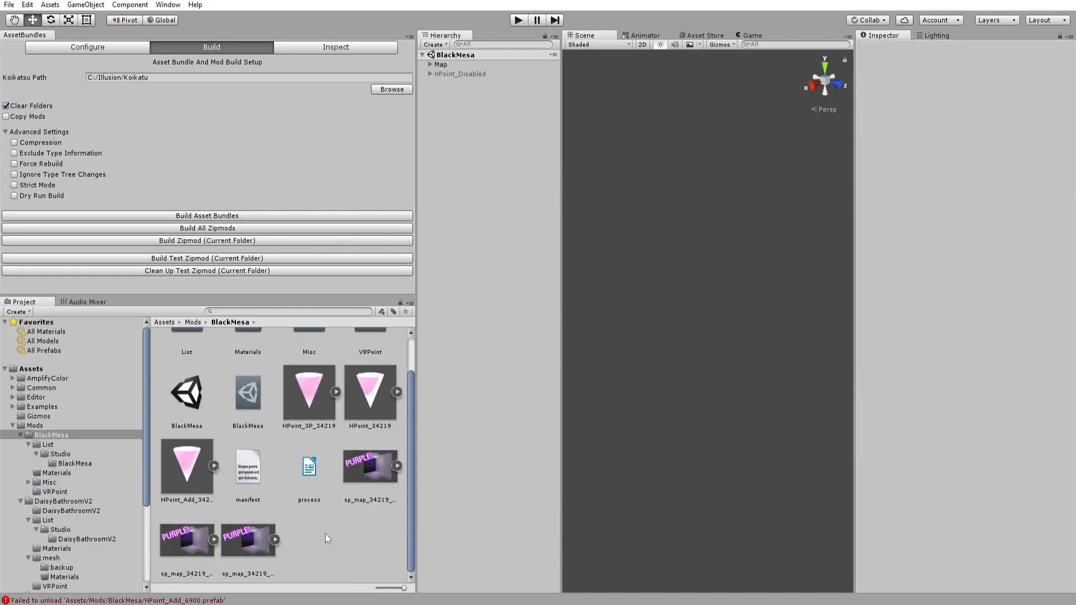
Expand the Map and HPoint_Disabled objects in the hierarchy.
scroll(325, 534, "up", 2)
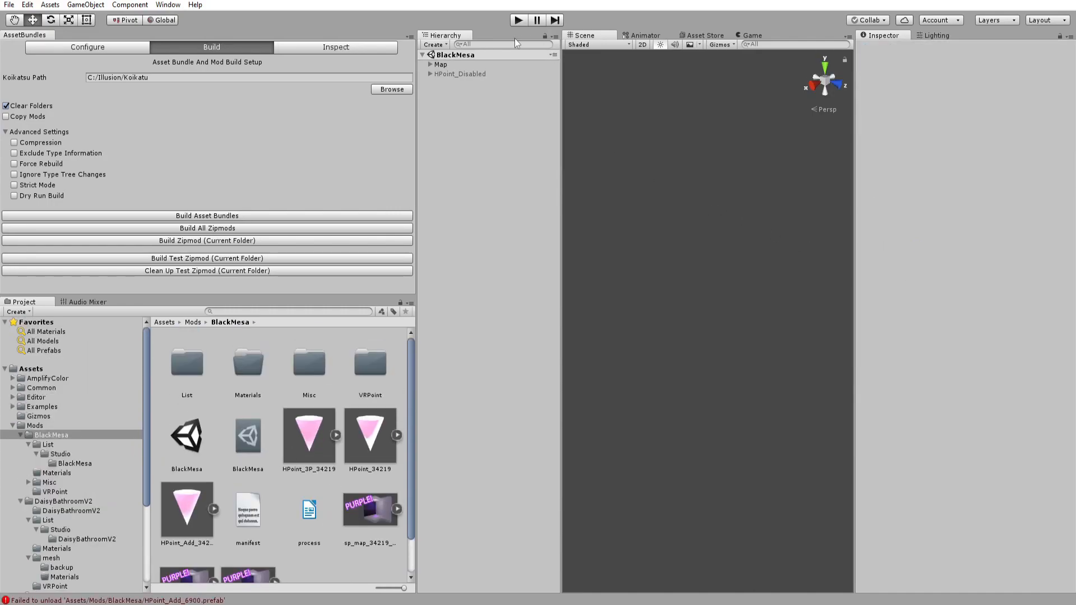
left_click(441, 64)
left_click(431, 64)
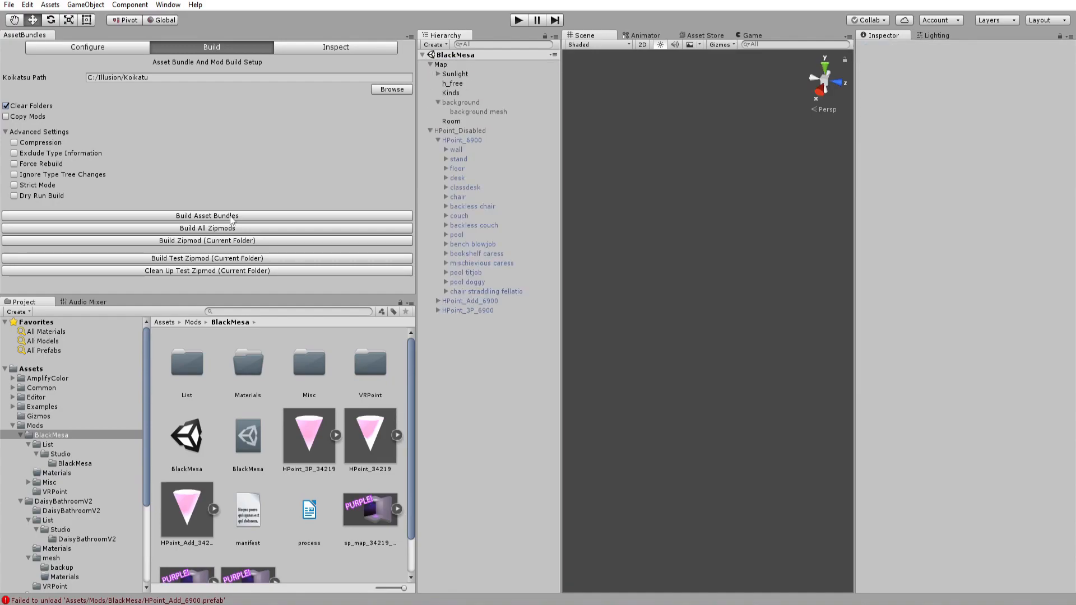
Build the mod's asset bundles and open the project's Build folder in the file explorer.
left_click(230, 217)
left_click(569, 324)
left_click_drag(709, 282, 747, 301)
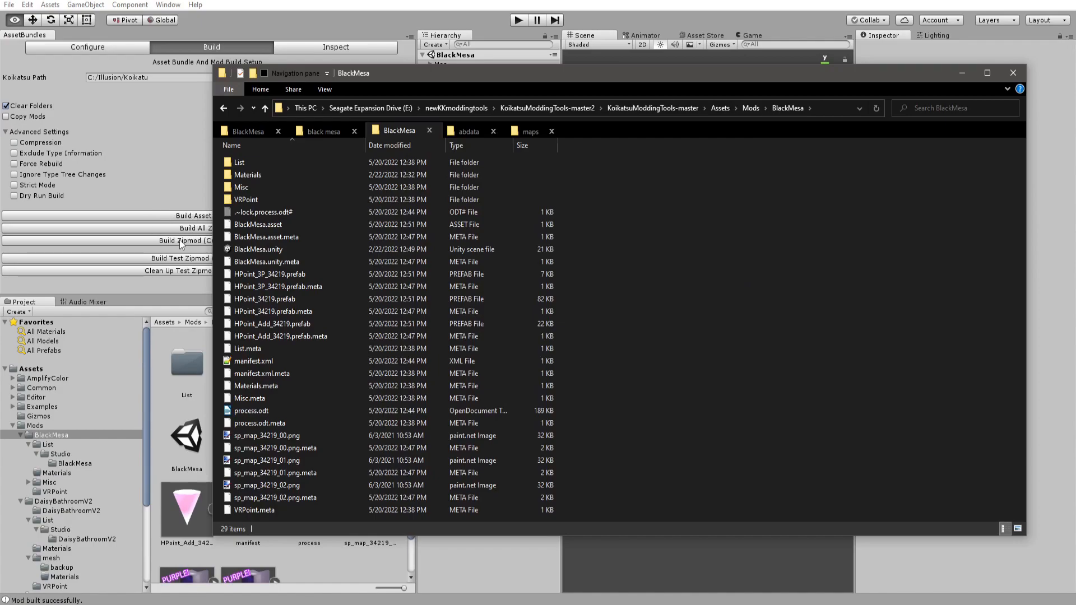
left_click_drag(355, 75, 326, 84)
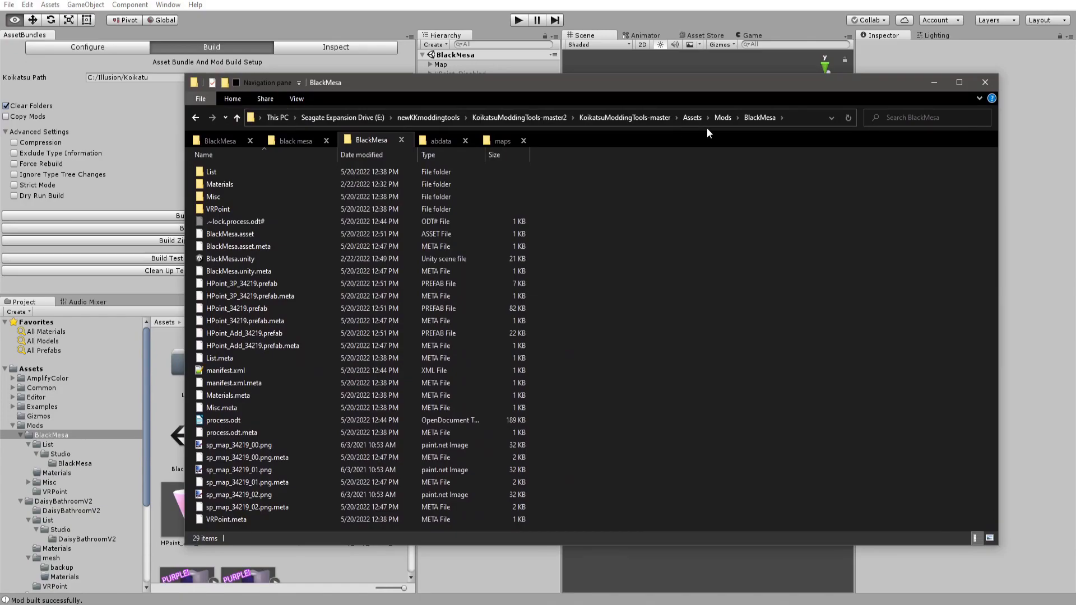
left_click(713, 118)
left_click(695, 119)
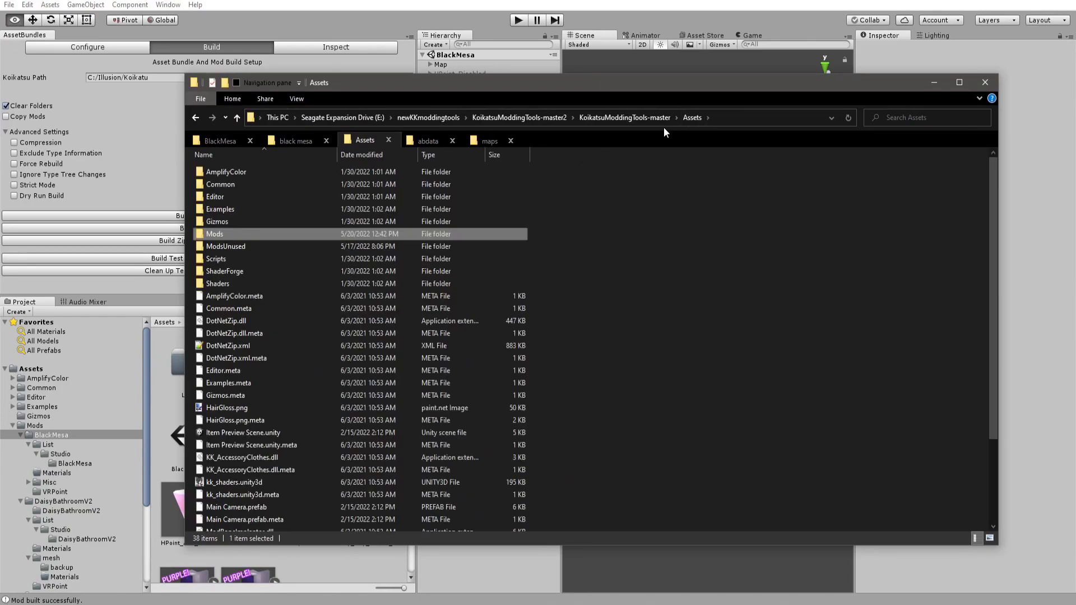
left_click(625, 118)
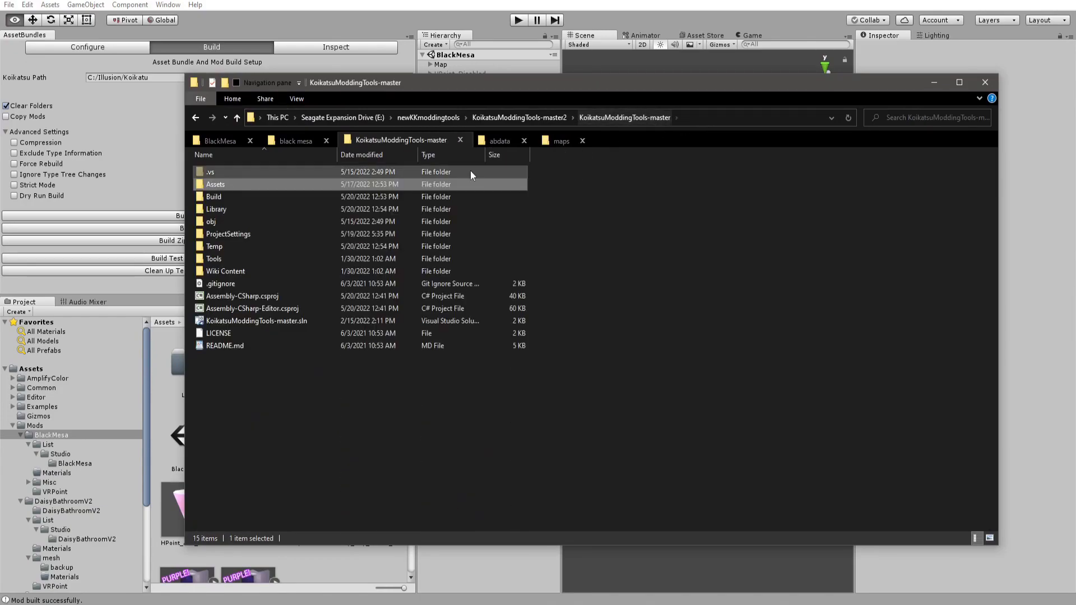
double_click(225, 195)
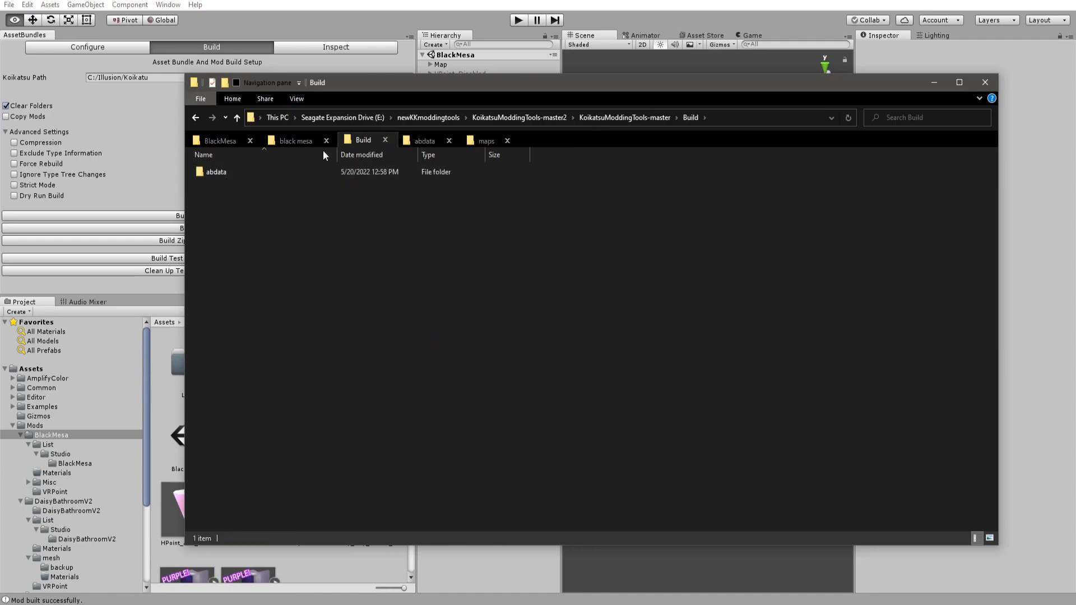
Move the built Black Mesa v1.0 zipmod from Build/abdata into the Koikatsu mods maps folder.
left_click(424, 141)
left_click(371, 140)
key("alt+Left")
key("alt+Left")
key("alt+Left")
key("alt+Left")
left_click(440, 141)
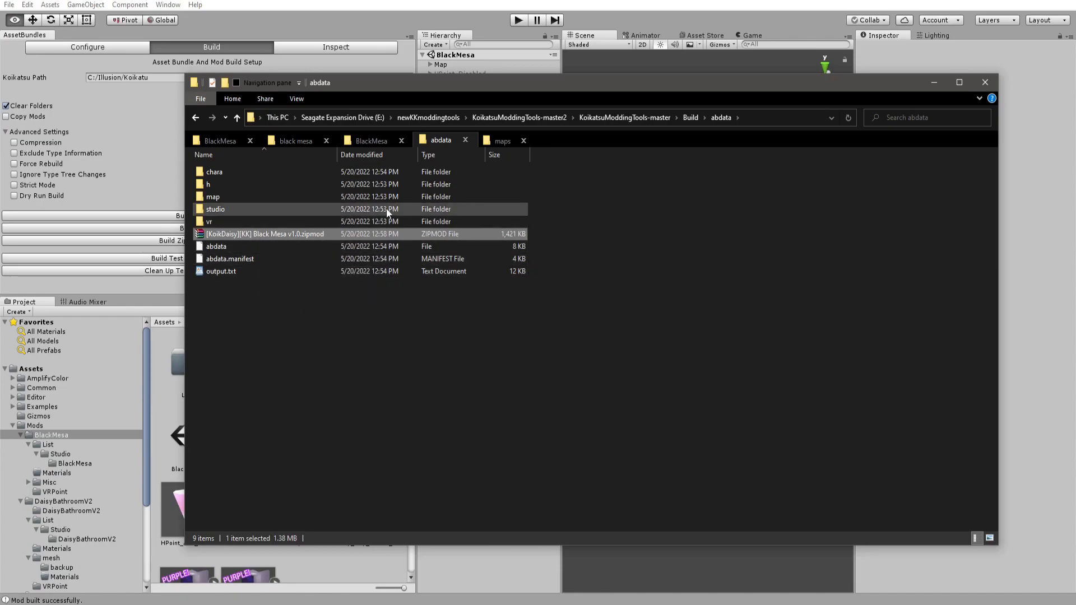
left_click(498, 145)
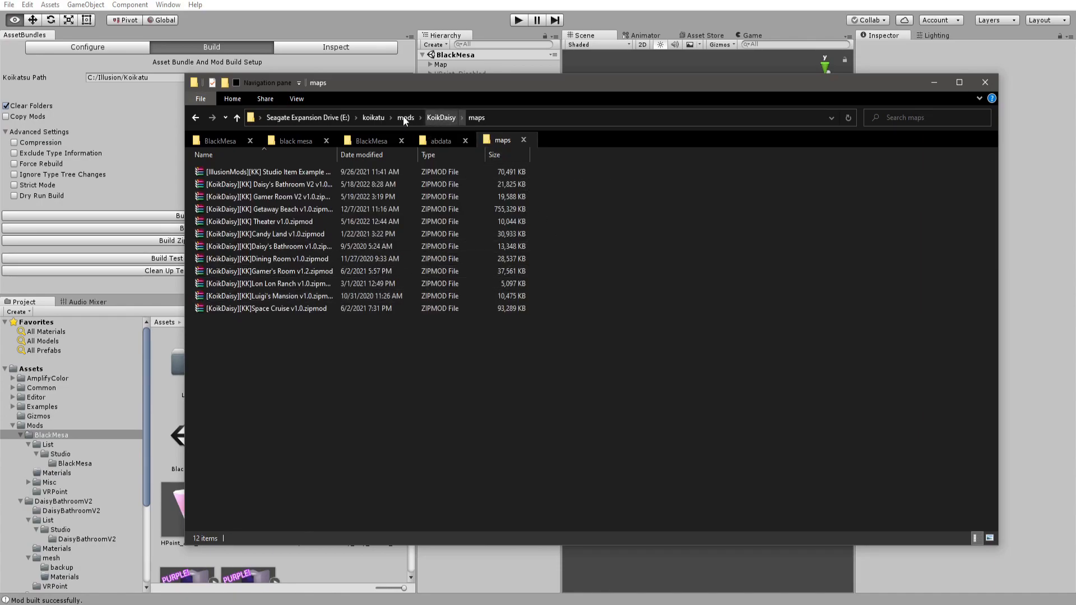
left_click(428, 142)
left_click_drag(264, 234, 508, 140)
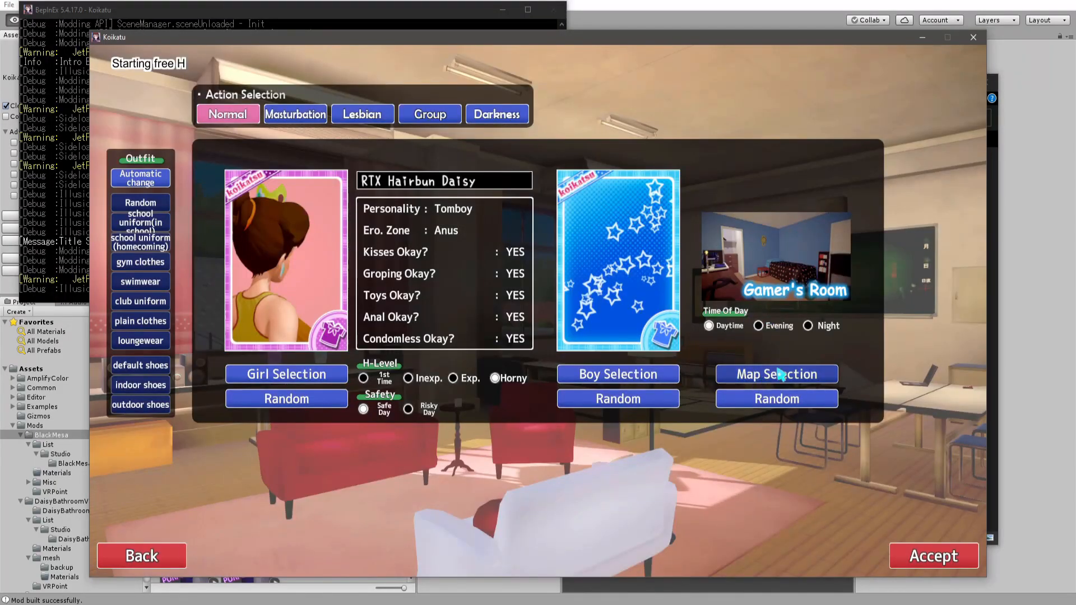
In Koikatsu, select the new purple map in map selection and start the scene with it.
left_click(782, 375)
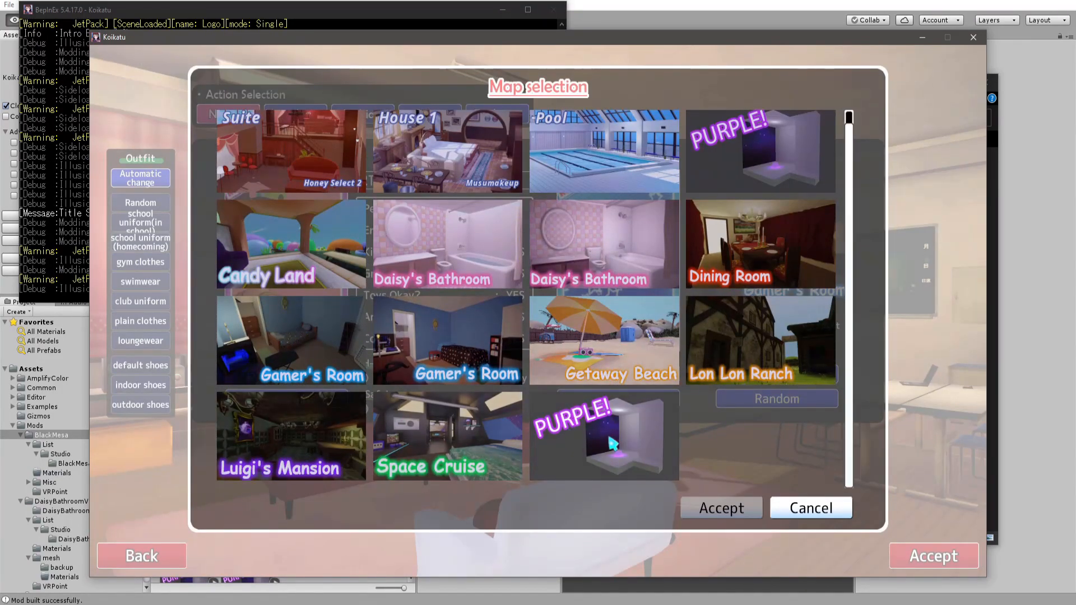
left_click(611, 442)
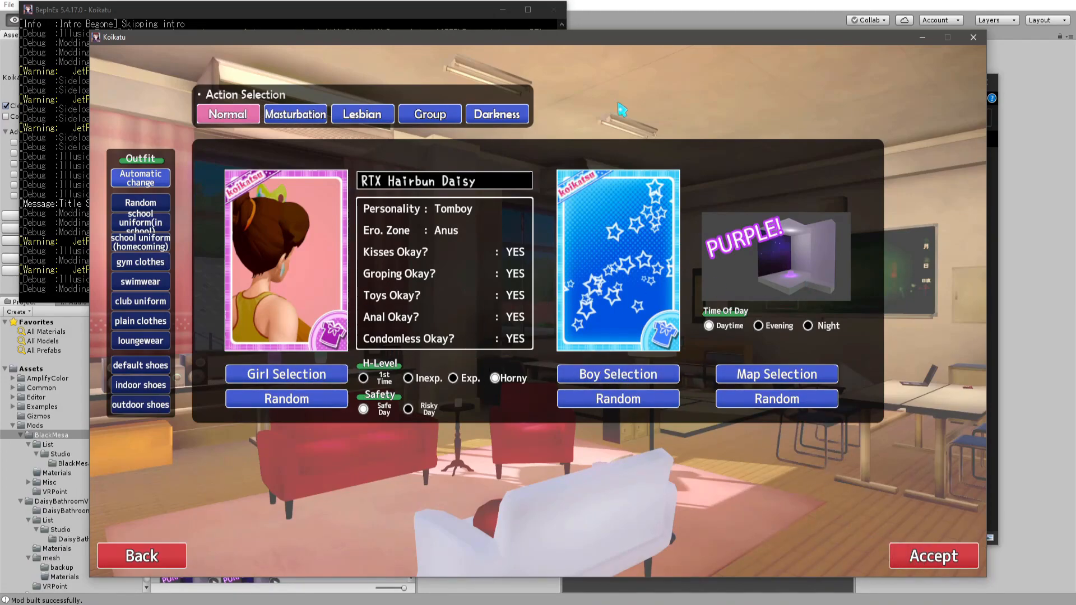
left_click(672, 1)
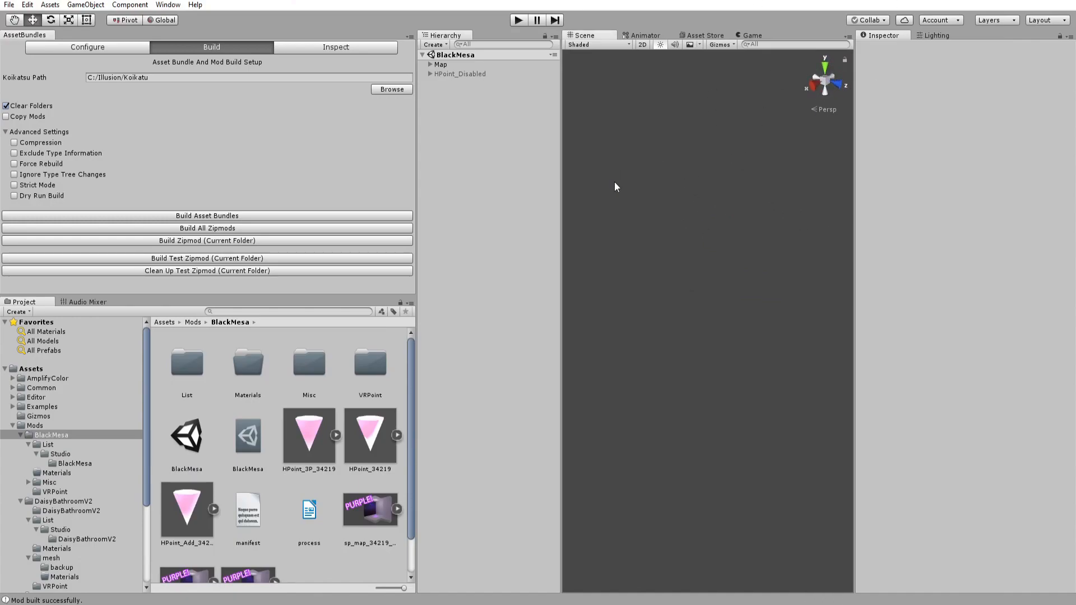
key("alt+Tab")
left_click(932, 558)
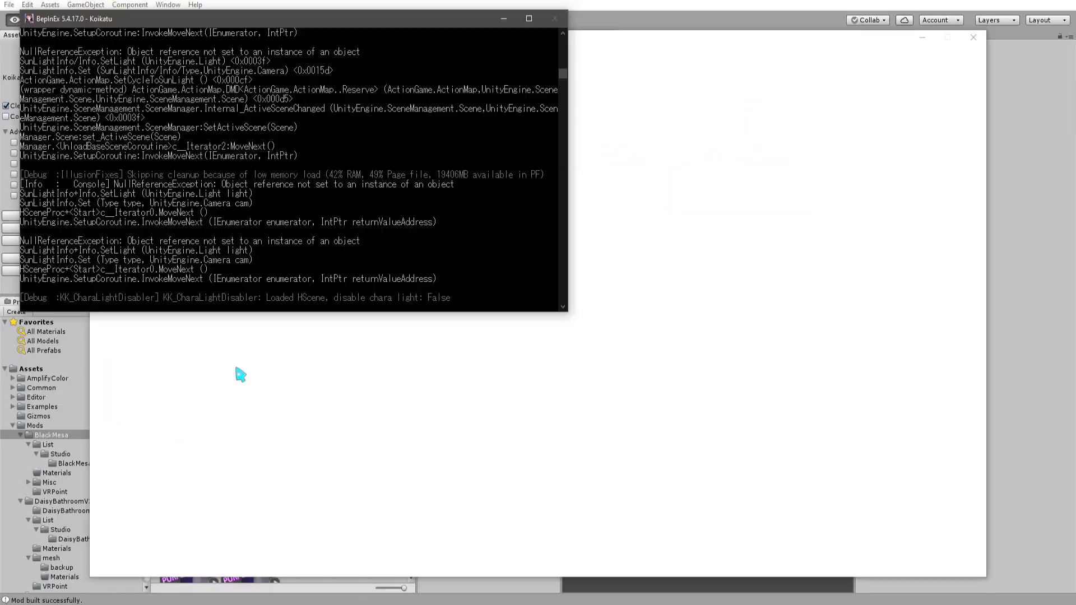
Return to map selection and load the other PURPLE map for comparison.
left_click(241, 375)
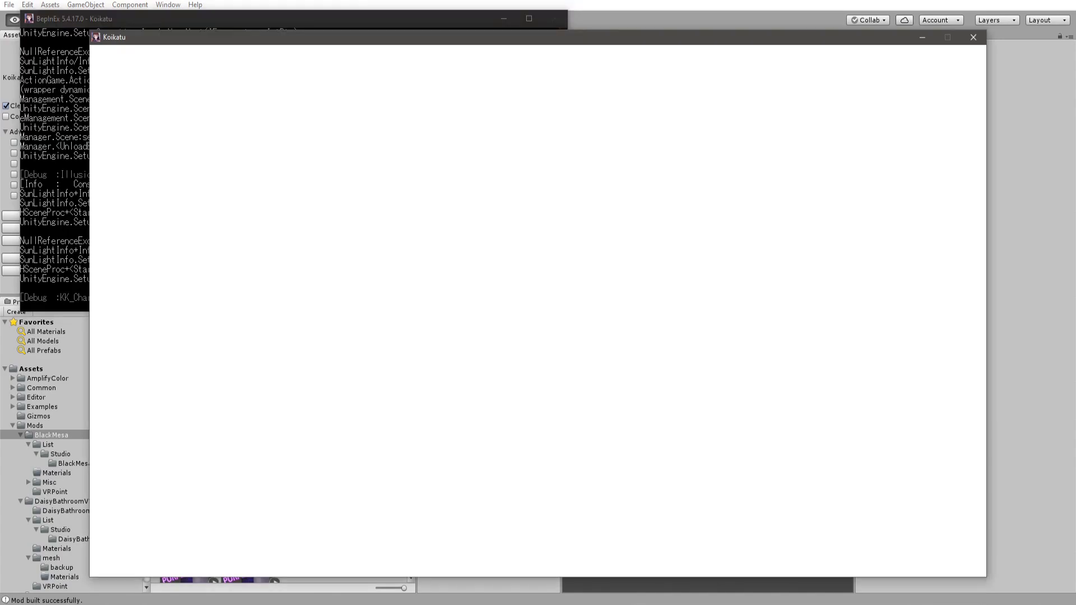
mouse_move(155, 604)
left_click(145, 526)
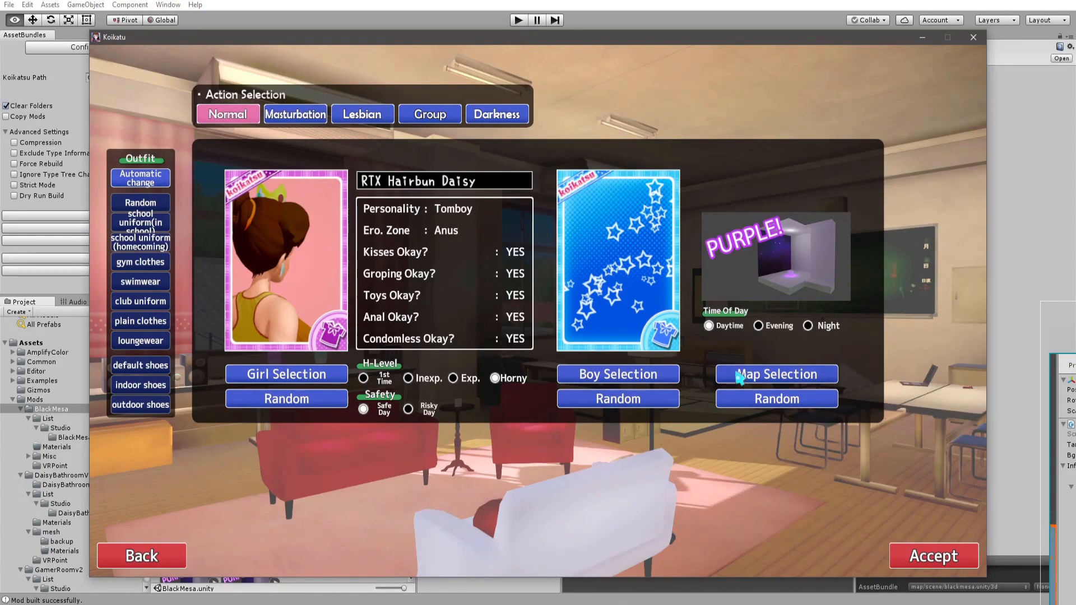
left_click(740, 379)
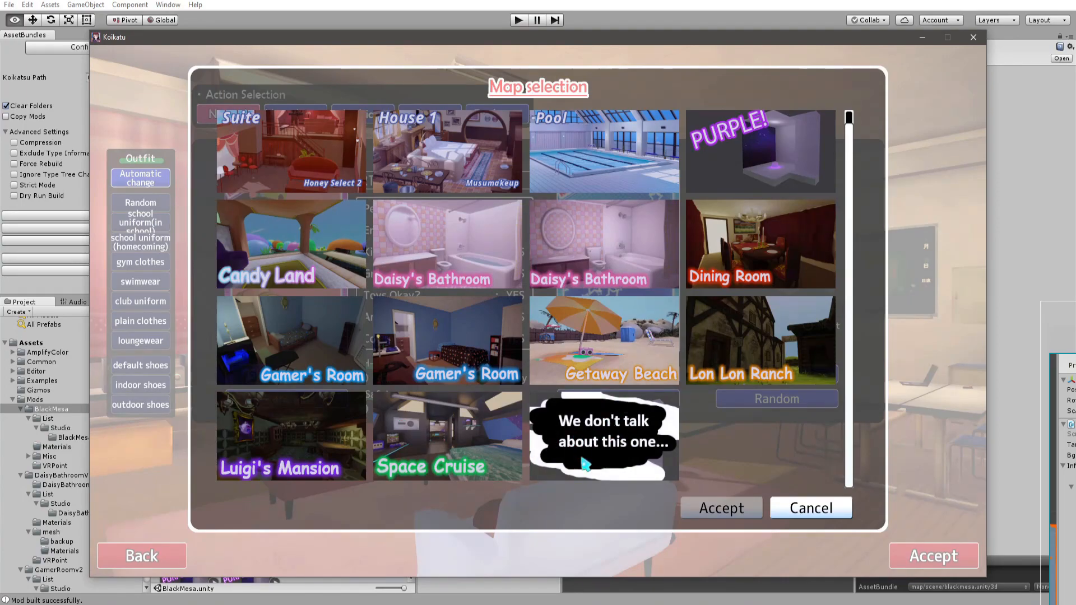
double_click(730, 163)
left_click(897, 550)
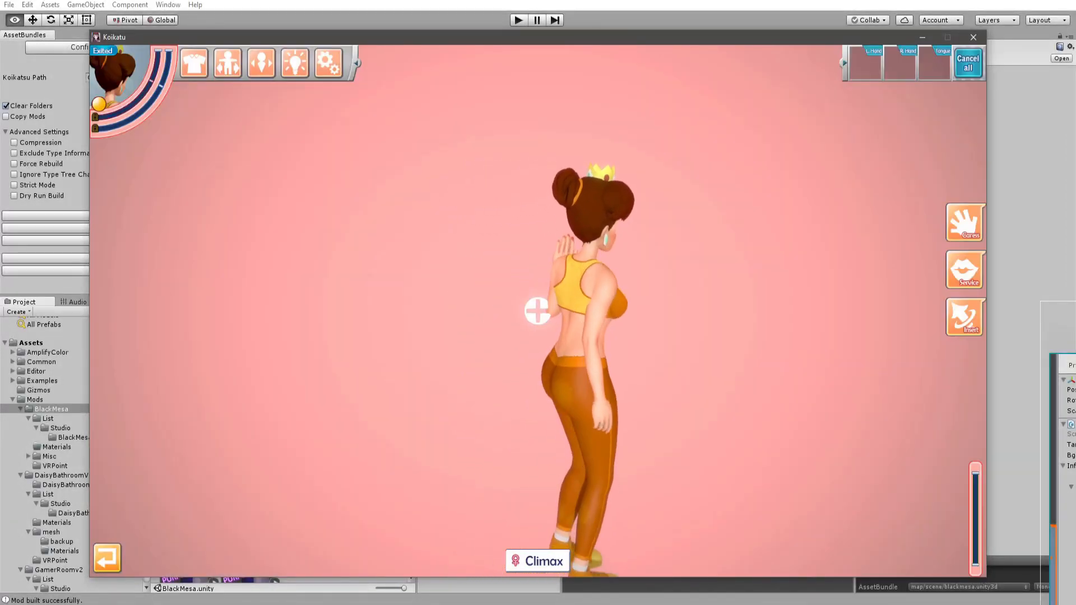
mouse_move(538, 311)
left_mouse_down()
mouse_move(314, 331)
mouse_move(264, 426)
mouse_move(185, 359)
mouse_move(560, 326)
mouse_move(717, 385)
left_mouse_up()
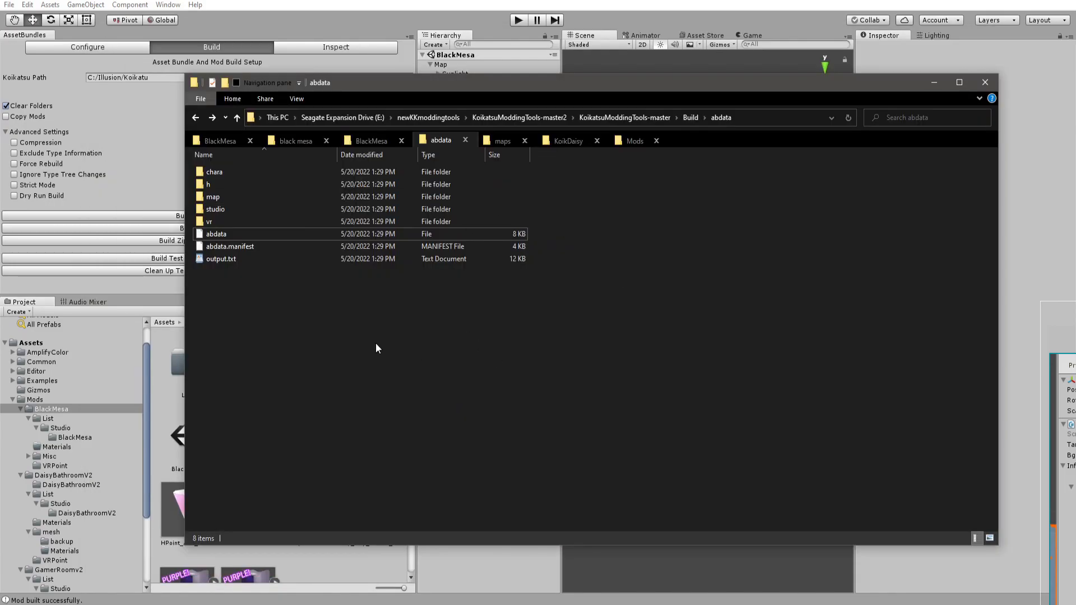
Create a new folder named mesh inside the mod's BlackMesa assets folder and open it.
left_click(296, 141)
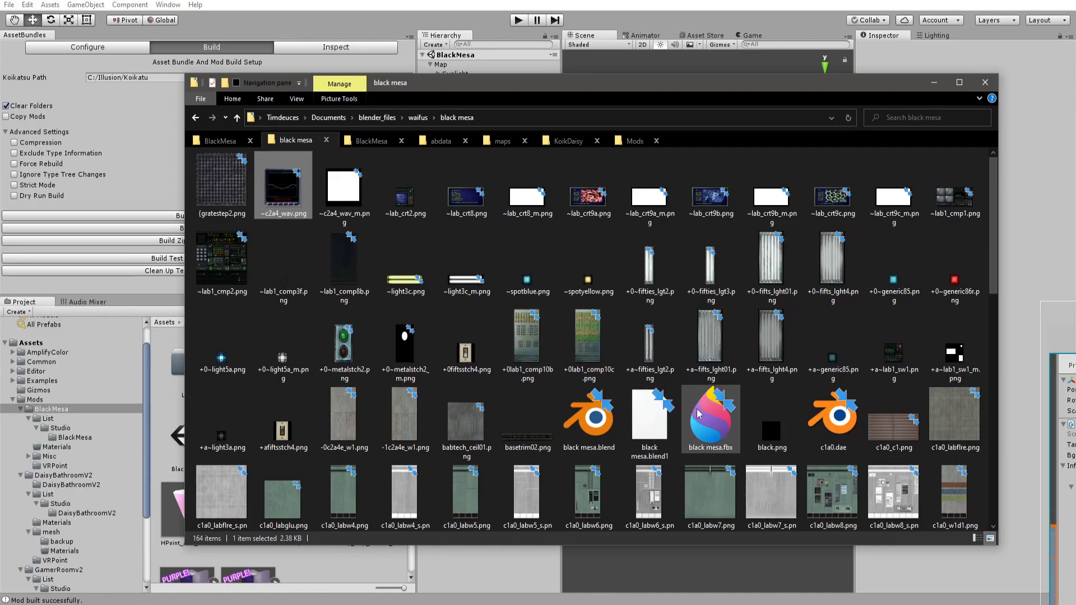
left_click(700, 416)
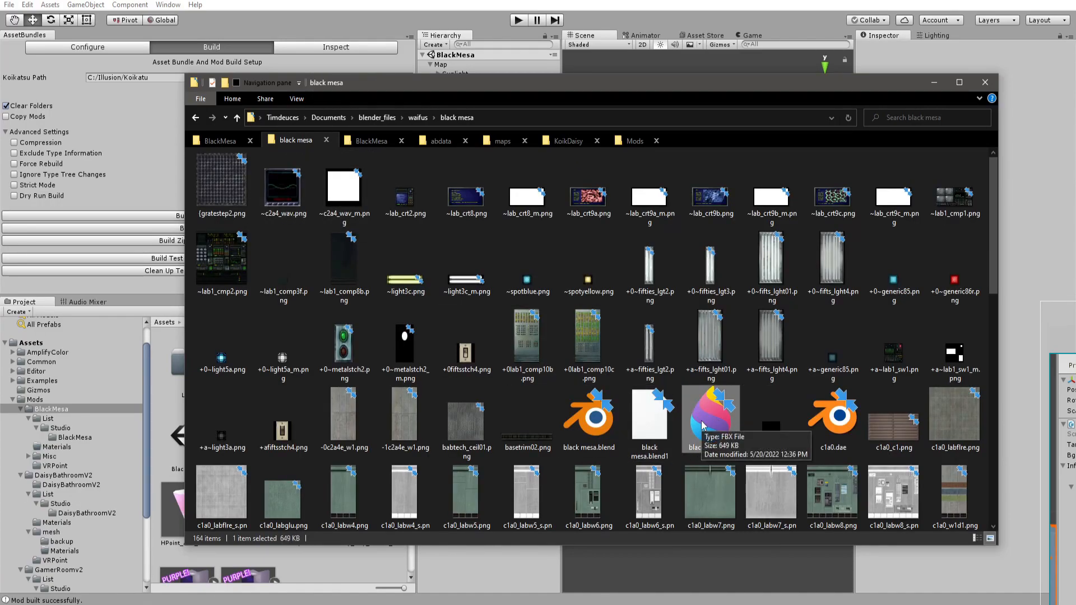
left_click(365, 138)
key("ctrl+shift+n")
type("mesh")
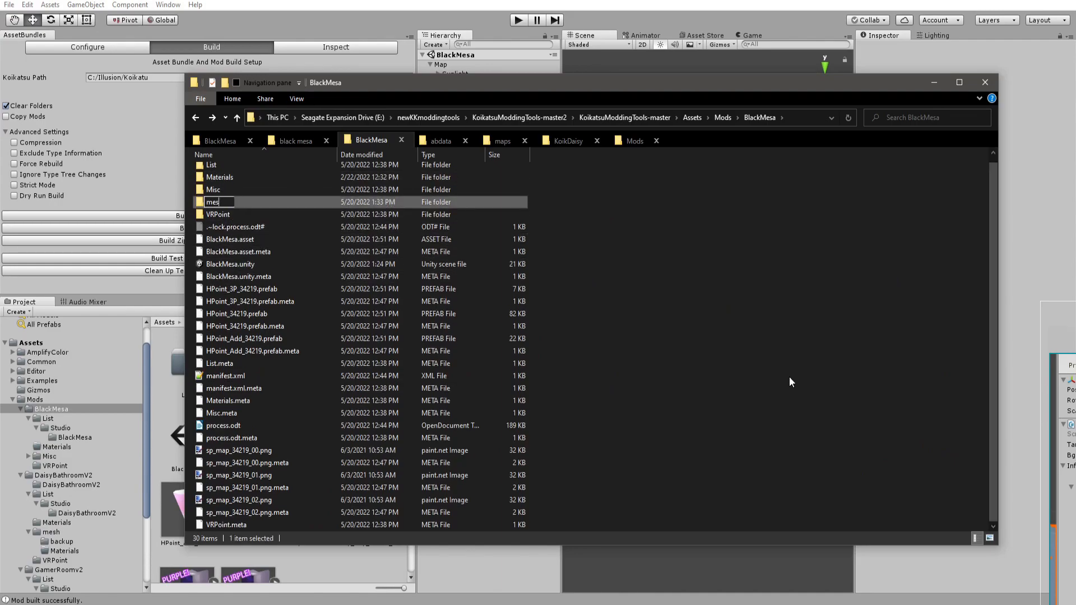
key("Return")
key("Return")
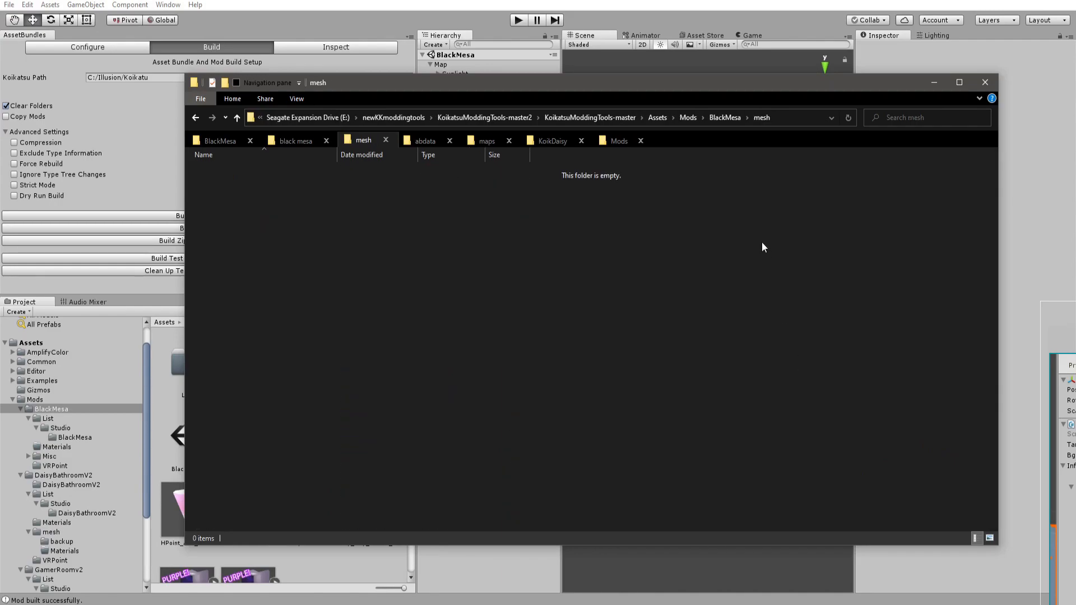
Copy black mesa.fbx from the Blender project folder into the new mesh folder and open it in Unity.
left_click(292, 141)
left_click_drag(711, 417, 368, 149)
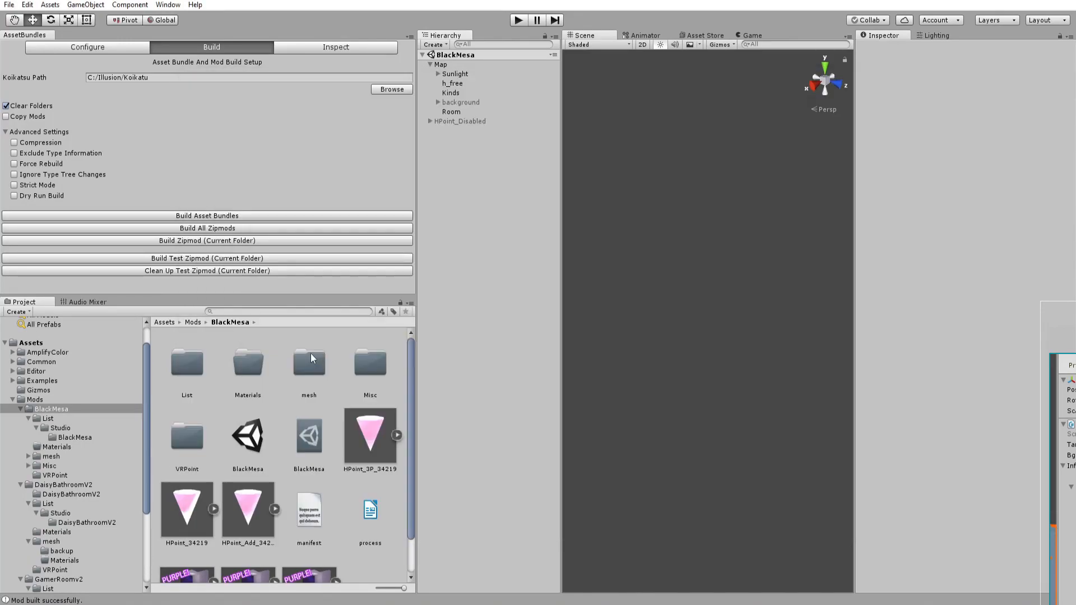
double_click(312, 362)
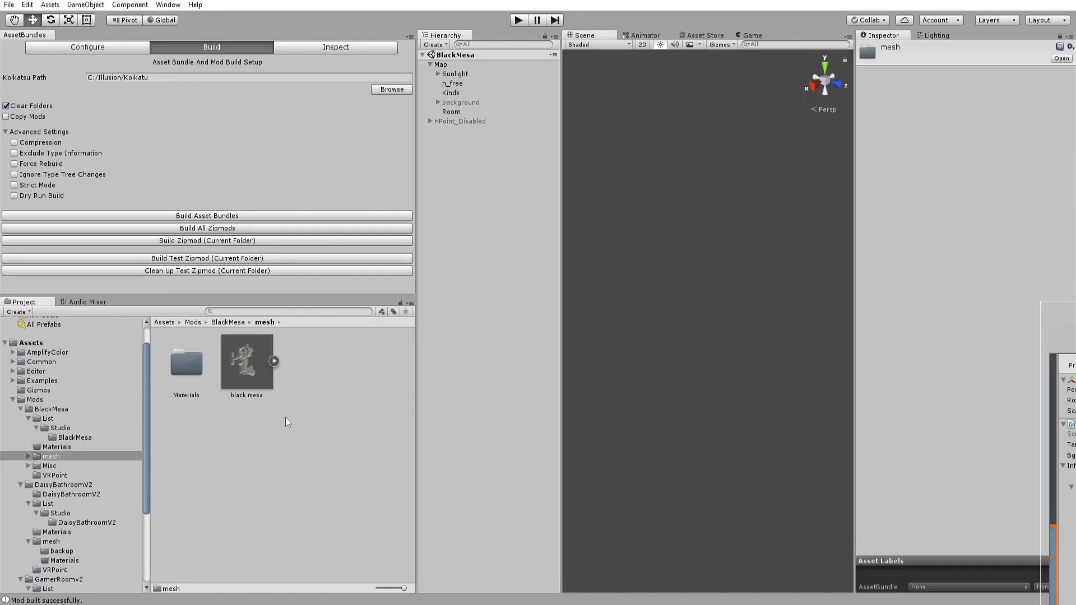
Preview the imported black mesa model, then re-export the Blender scene as black mesa.fbx.
left_click(246, 372)
left_click_drag(871, 503, 521, 492)
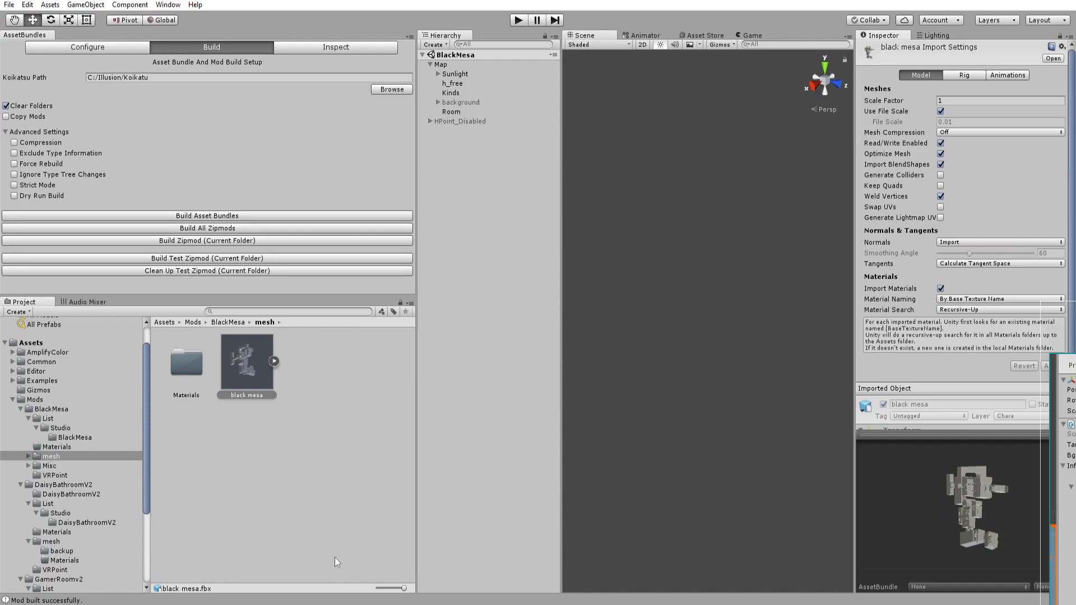
key("alt+Tab")
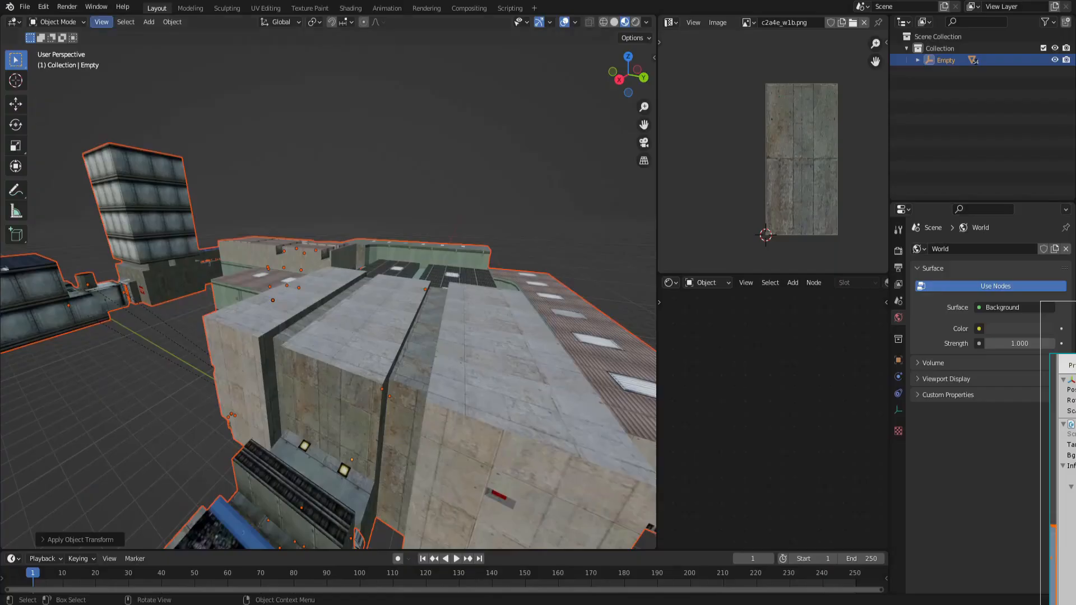
left_click(25, 10)
mouse_move(73, 174)
left_click(191, 287)
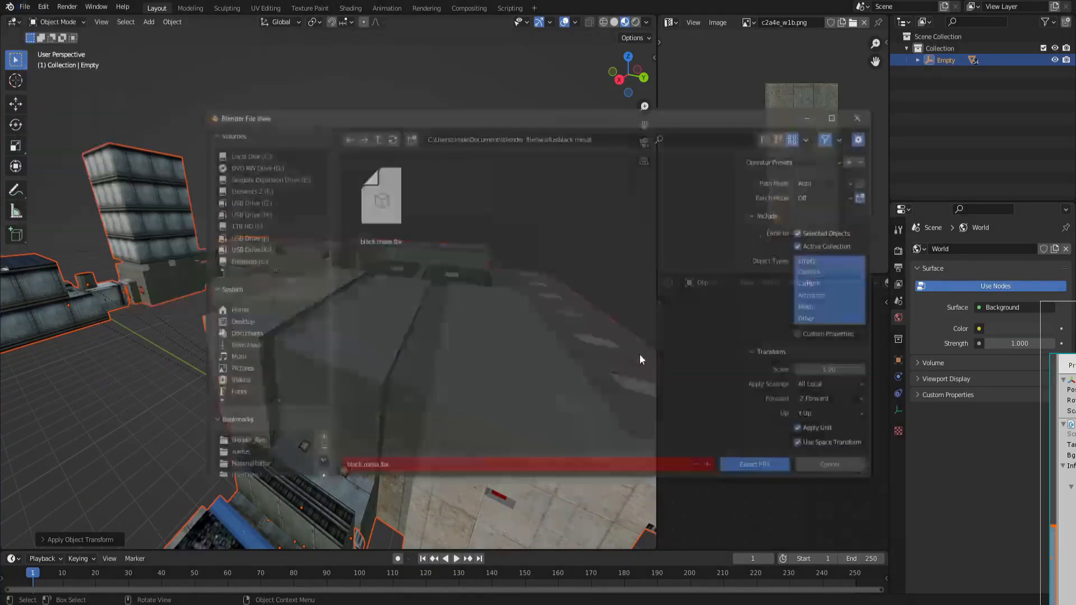
scroll(850, 362, "down", 3)
left_click(758, 466)
Copy the re-exported black mesa.fbx into the mesh folder, replacing the existing file.
key("alt+Tab")
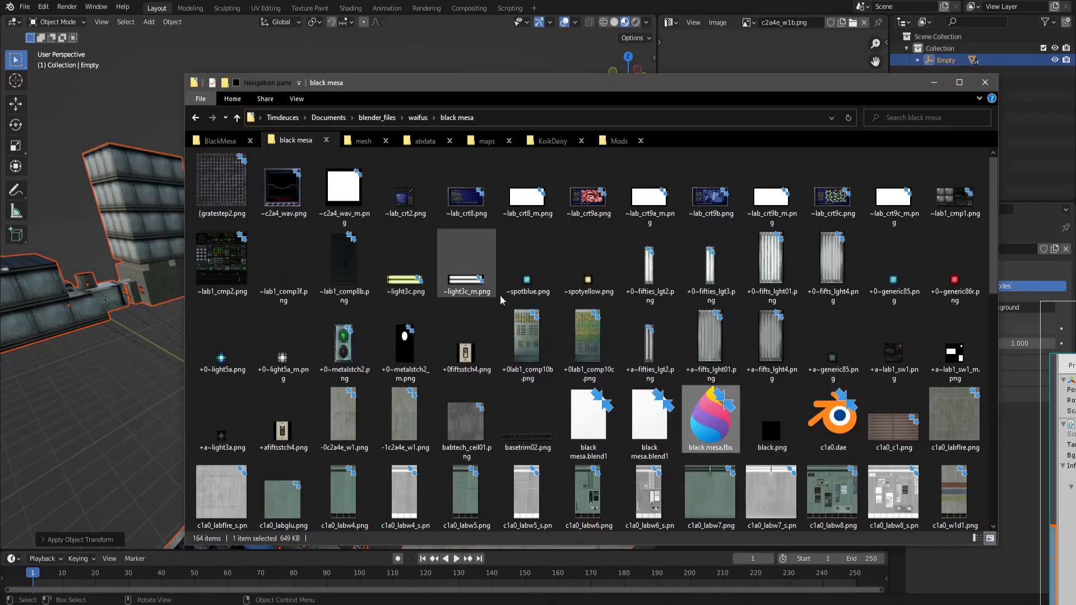
left_click_drag(710, 417, 364, 141)
key("alt+Tab")
key("alt+Tab")
key("Return")
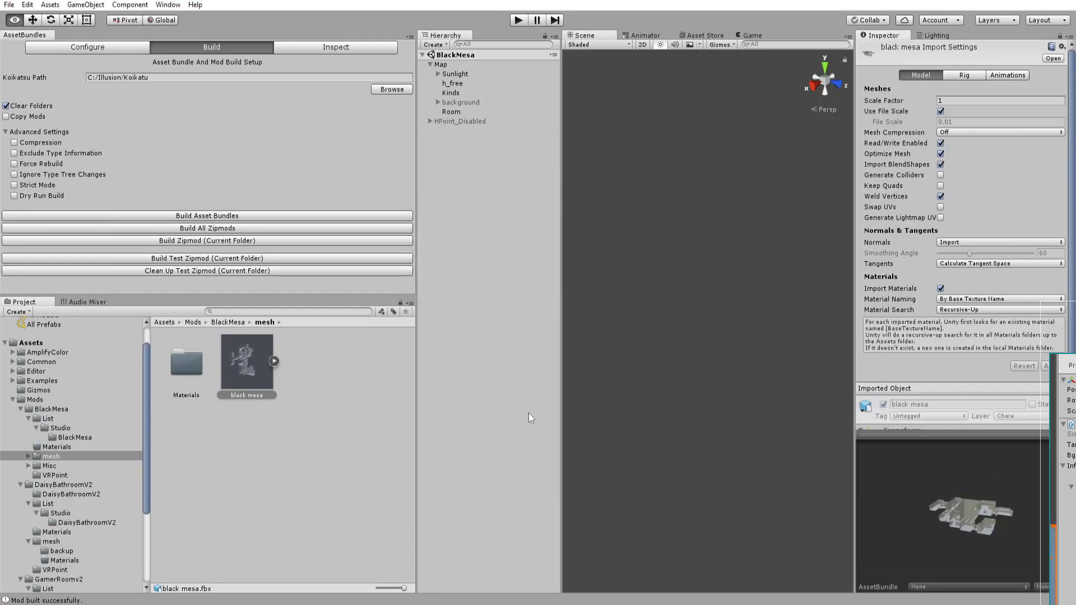
mouse_move(909, 506)
left_mouse_down()
mouse_move(867, 511)
mouse_move(845, 531)
mouse_move(902, 523)
left_mouse_up()
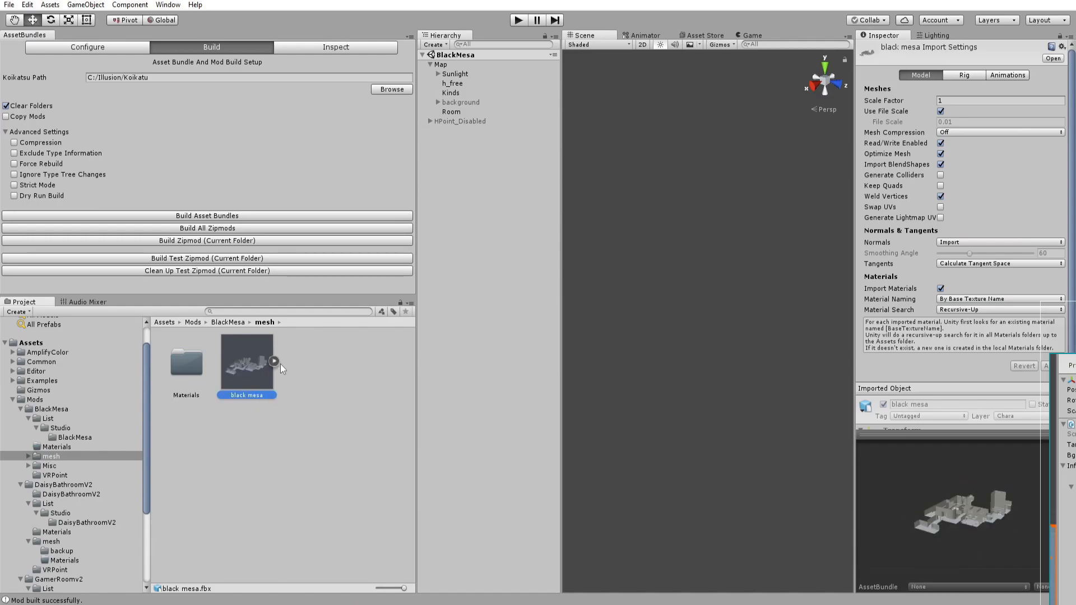
Add the black mesa model to the scene as a child of the Room object.
left_click(449, 112)
left_click_drag(247, 361, 452, 112)
left_click(456, 121)
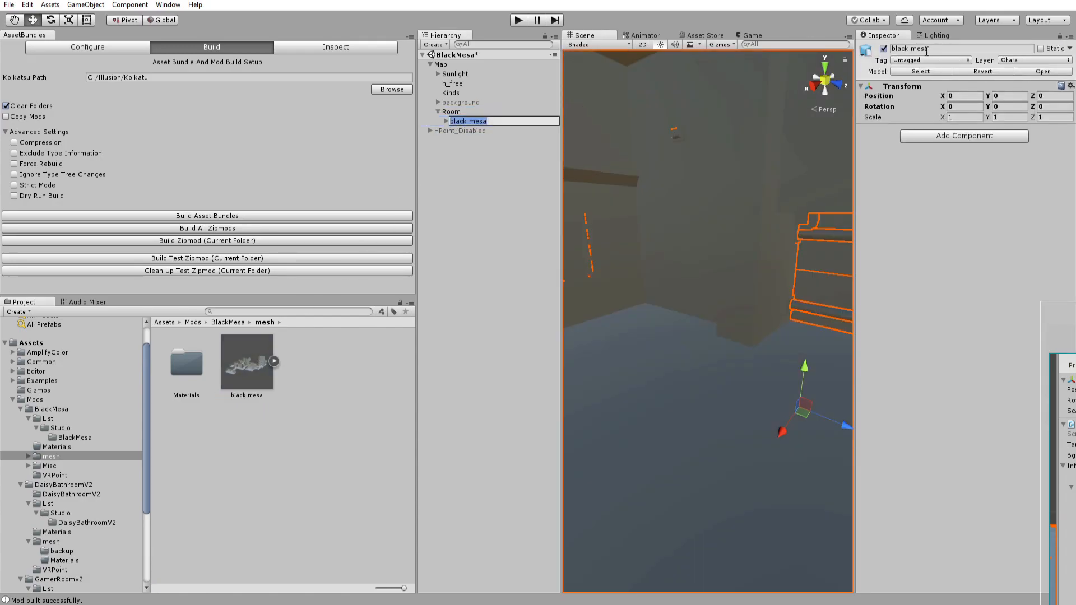
left_click_drag(752, 243, 627, 308, "alt")
Examine the generated materials in the mesh folder's Materials subfolder and the mesh folder's files.
double_click(196, 365)
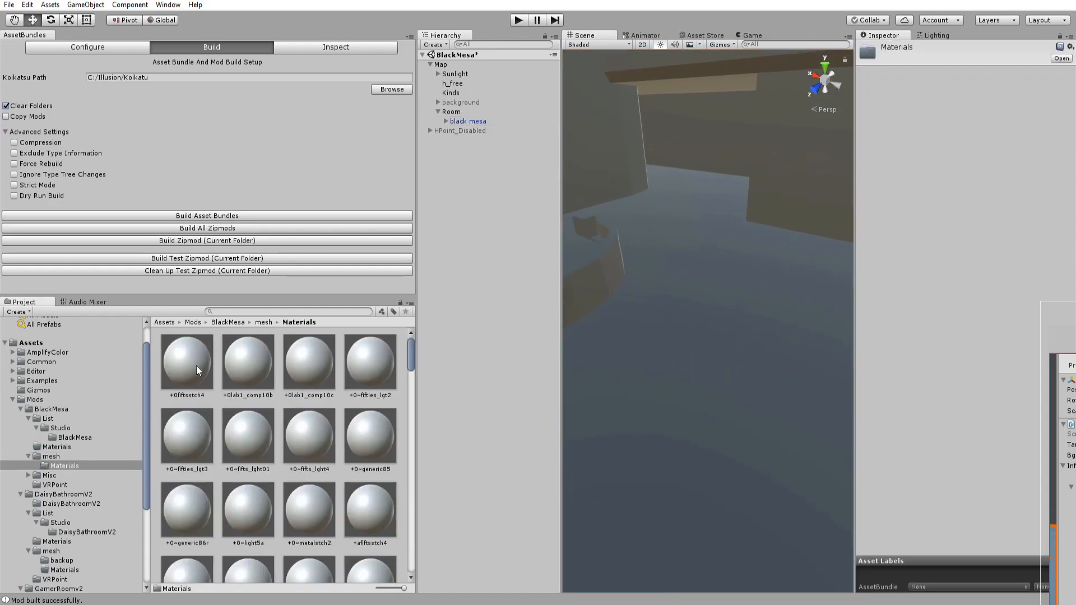
scroll(216, 372, "down", 2)
scroll(216, 372, "up", 3)
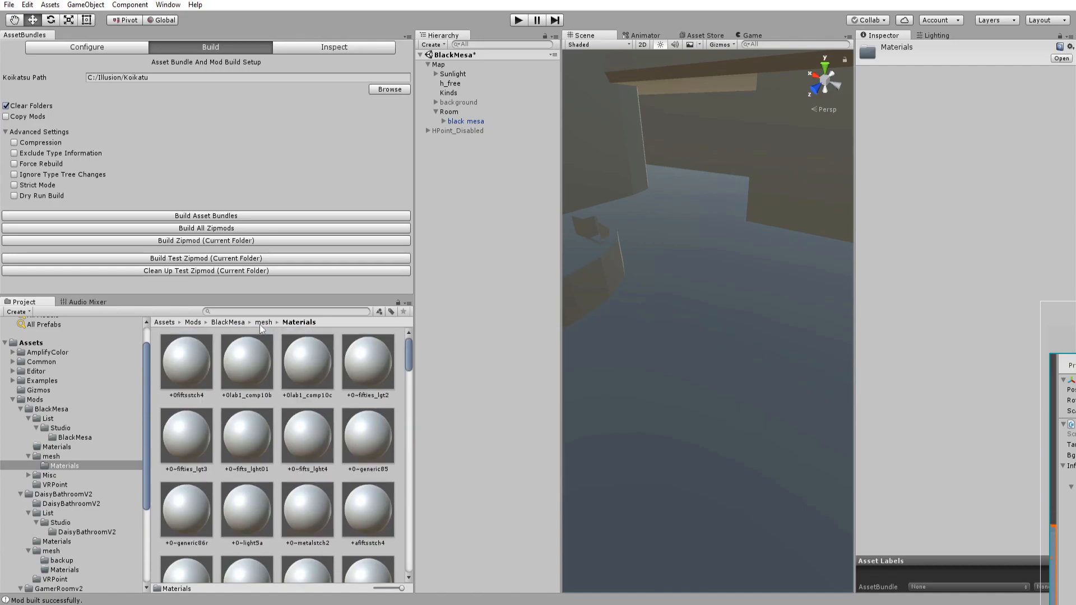
key("alt+Tab")
left_click(365, 140)
left_click_drag(228, 231, 234, 156)
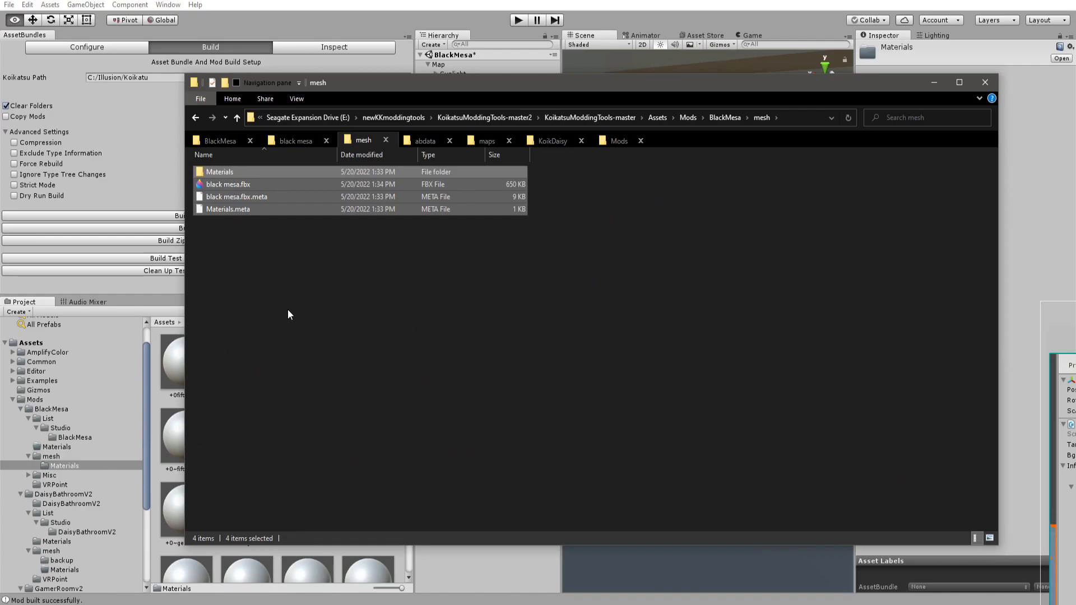
Copy all textures from the Blender black mesa folder, excluding the .fbx, .blend1 and .dae files, into the mesh folder.
left_click(296, 141)
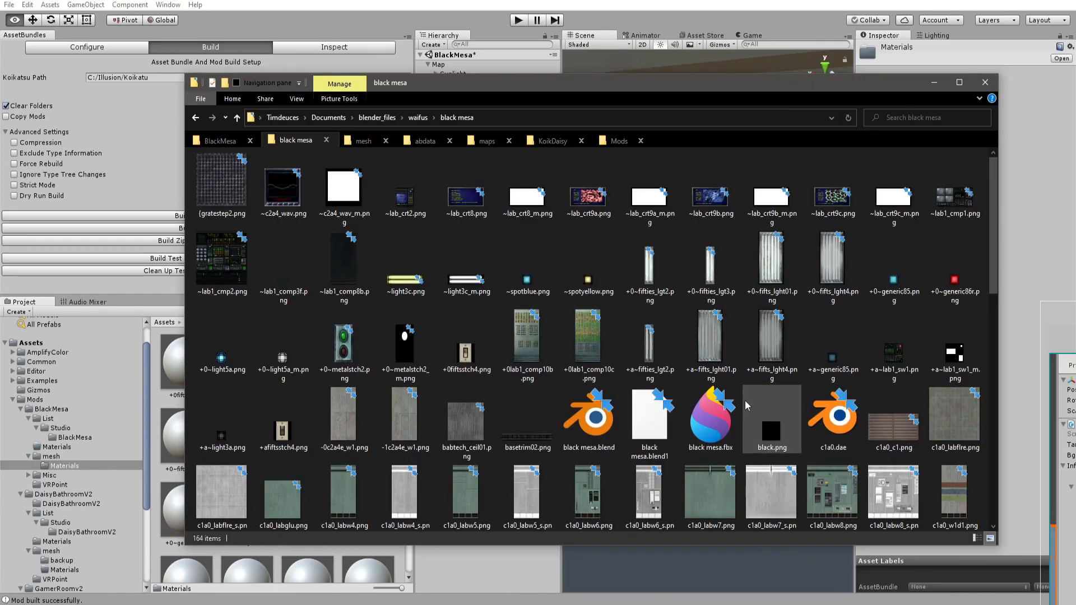
key("ctrl+a")
left_click(711, 417, "ctrl")
left_click(650, 418, "ctrl")
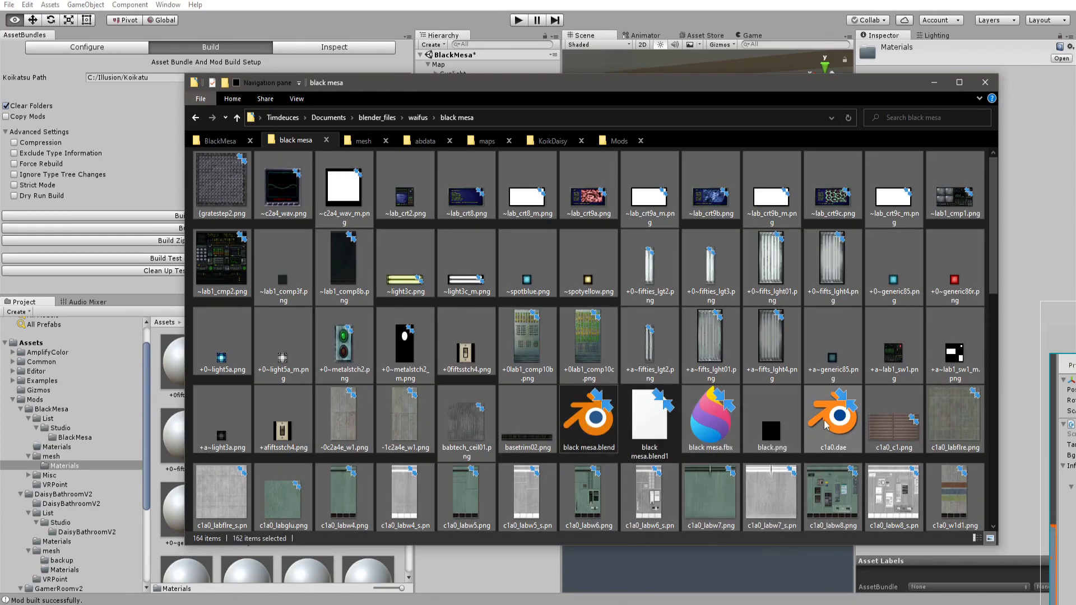
left_click(810, 437, "ctrl")
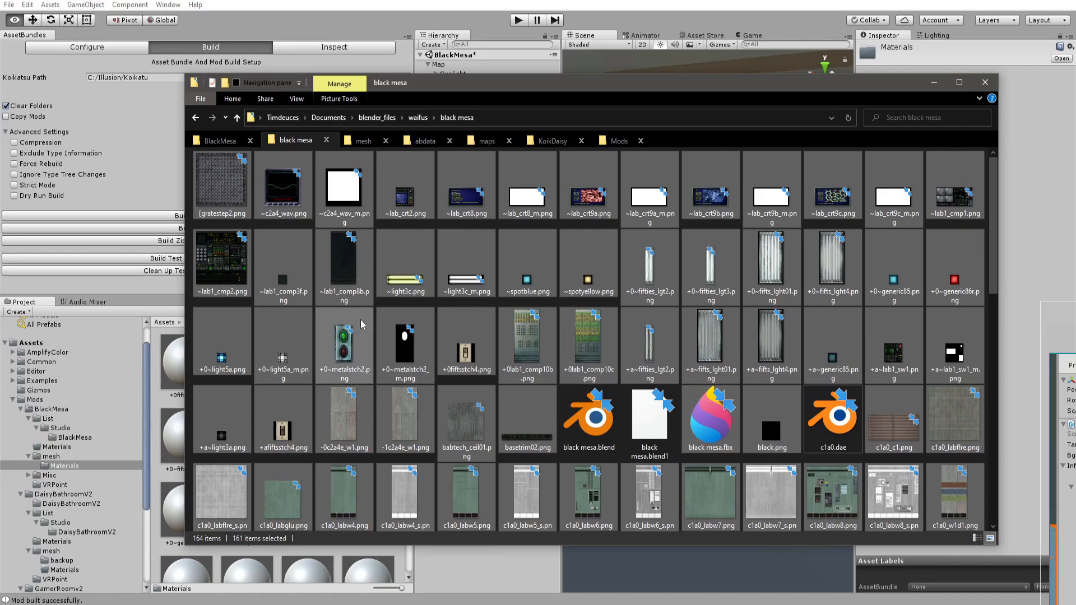
scroll(404, 347, "down", 10)
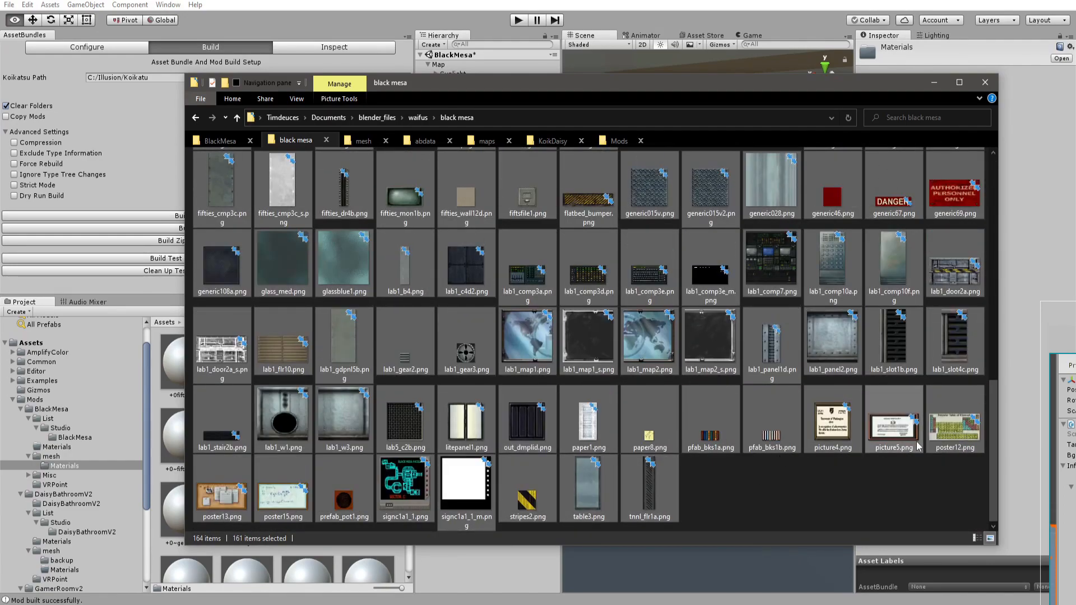
scroll(272, 205, "up", 10)
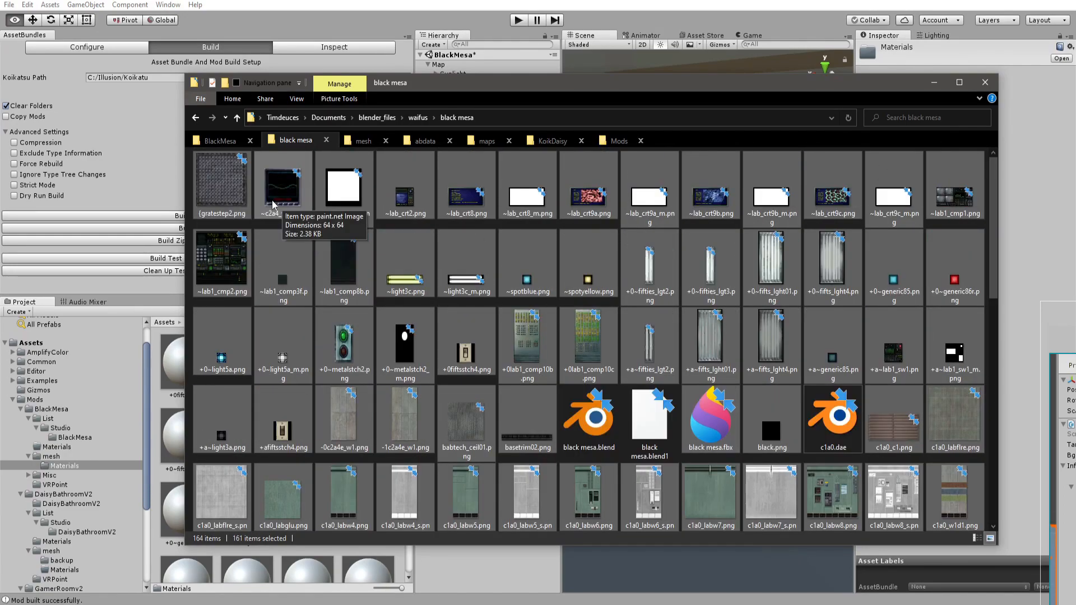
left_click(363, 140)
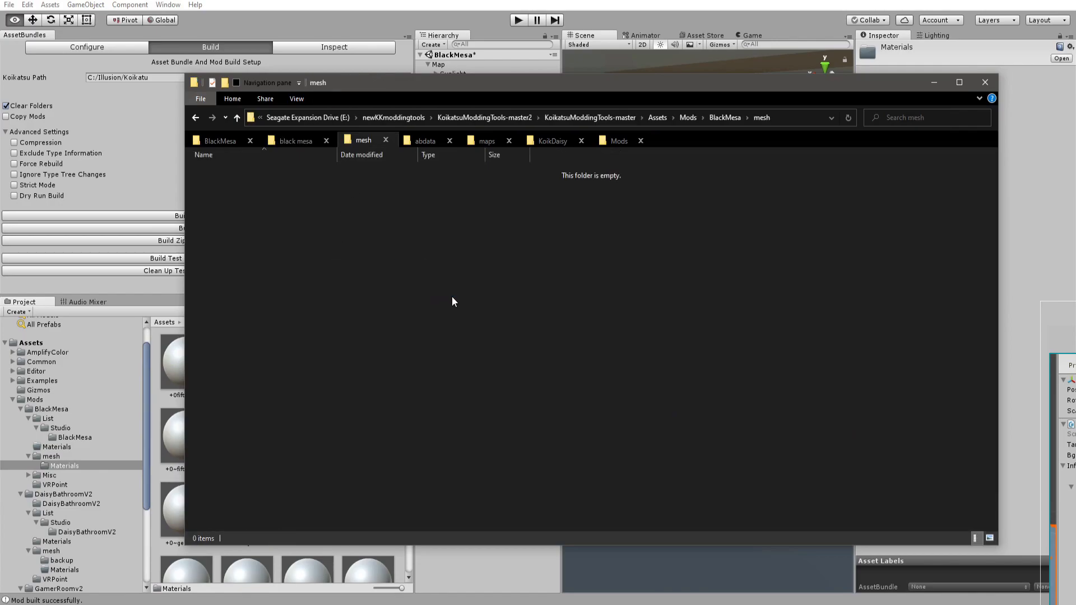
key("ctrl+v")
Set the black mesa model's Material Naming import option to From Model's Material.
left_click(527, 136)
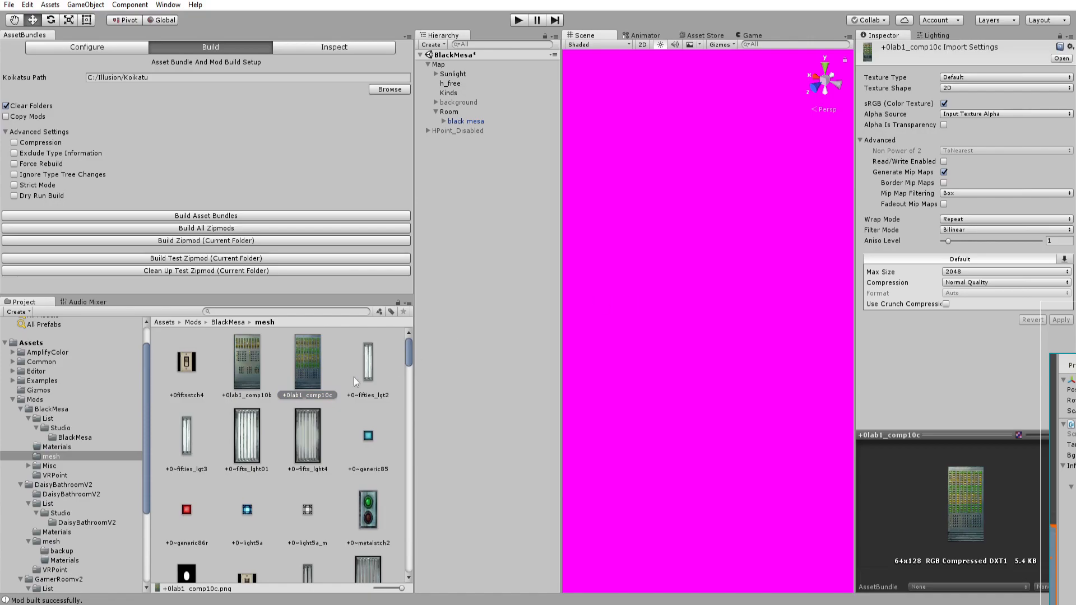
left_click(227, 322)
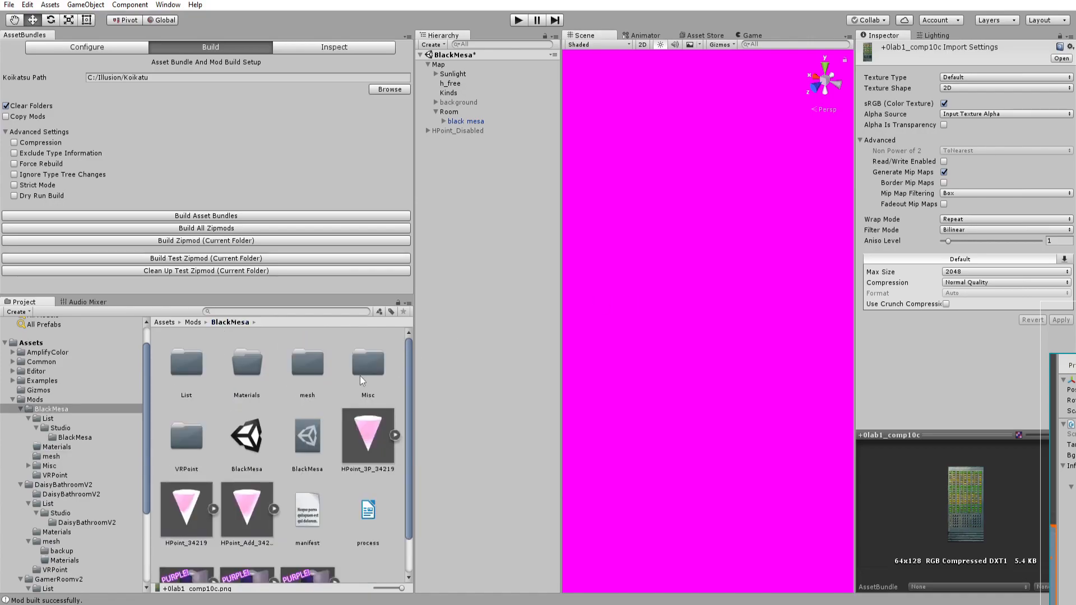
double_click(307, 366)
left_click(312, 431)
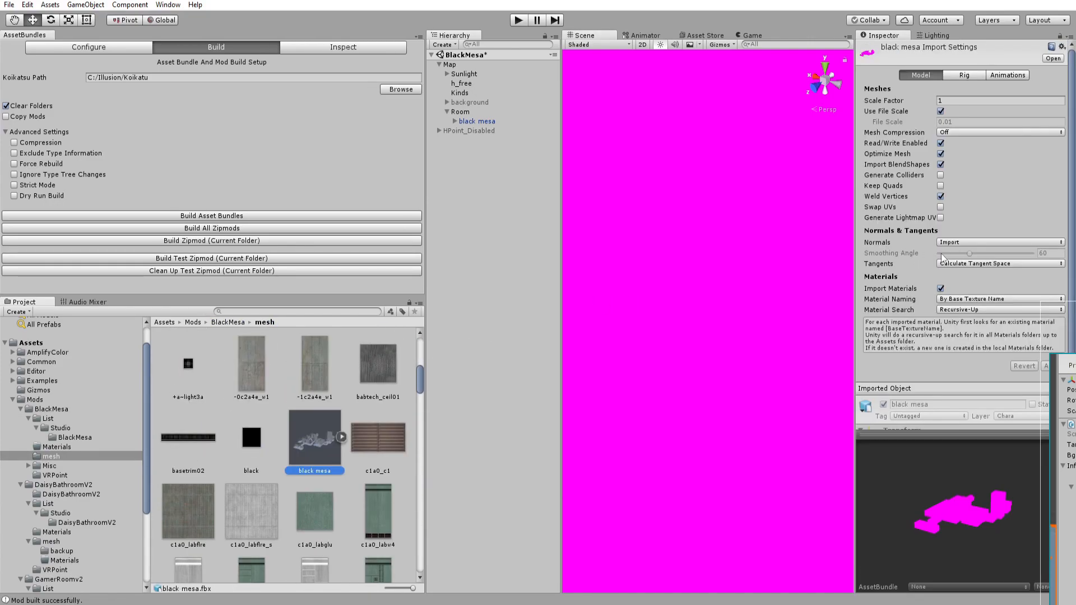
left_click(949, 299)
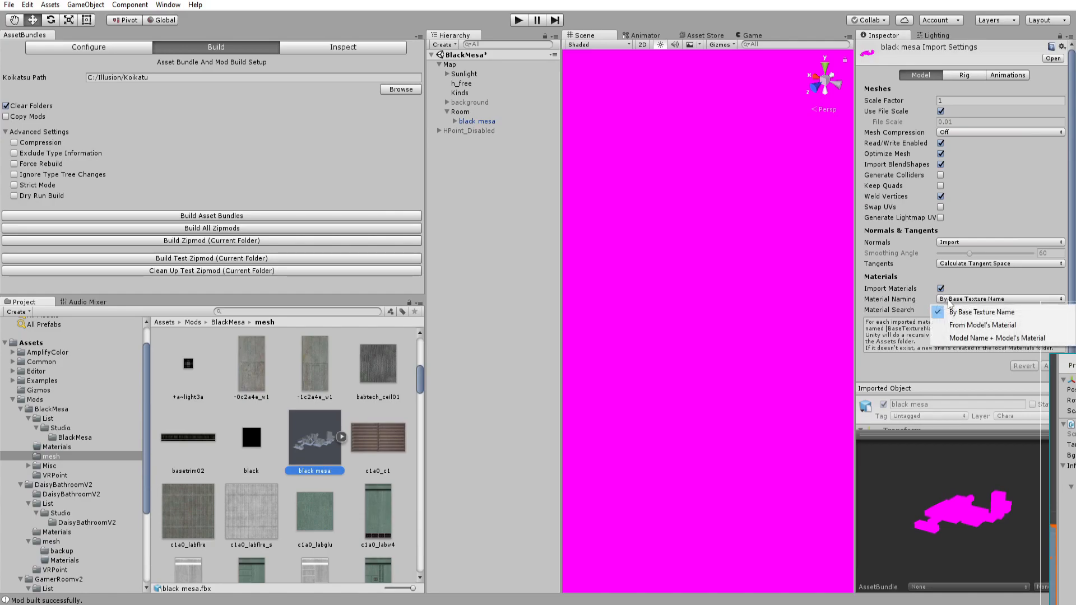
left_click(943, 325)
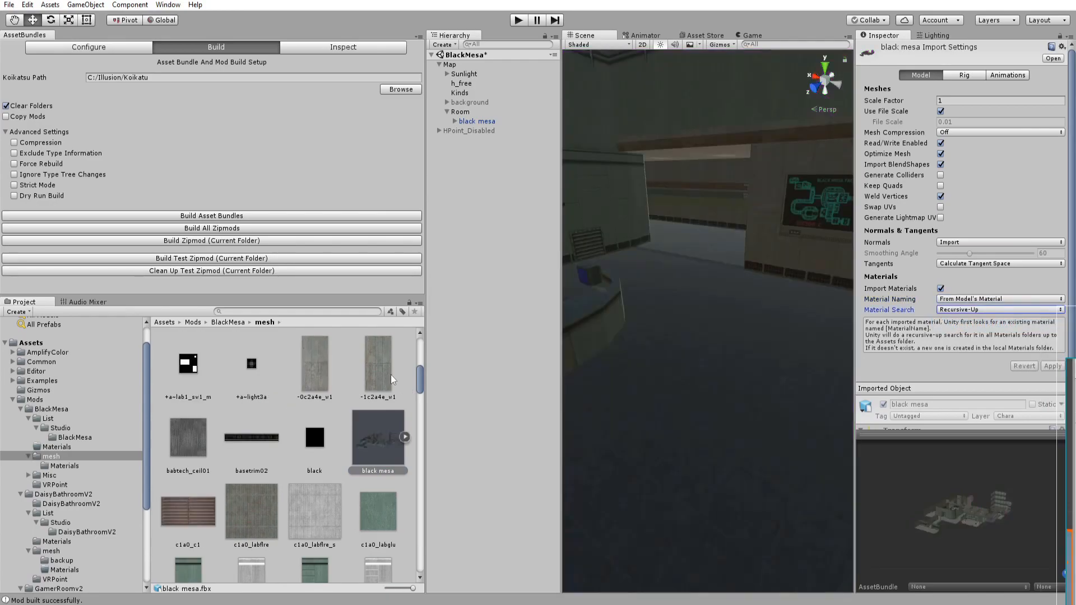
Set the shader of all materials in the mesh's Materials folder to Unlit/Texture.
right_click_drag(751, 295, 697, 262)
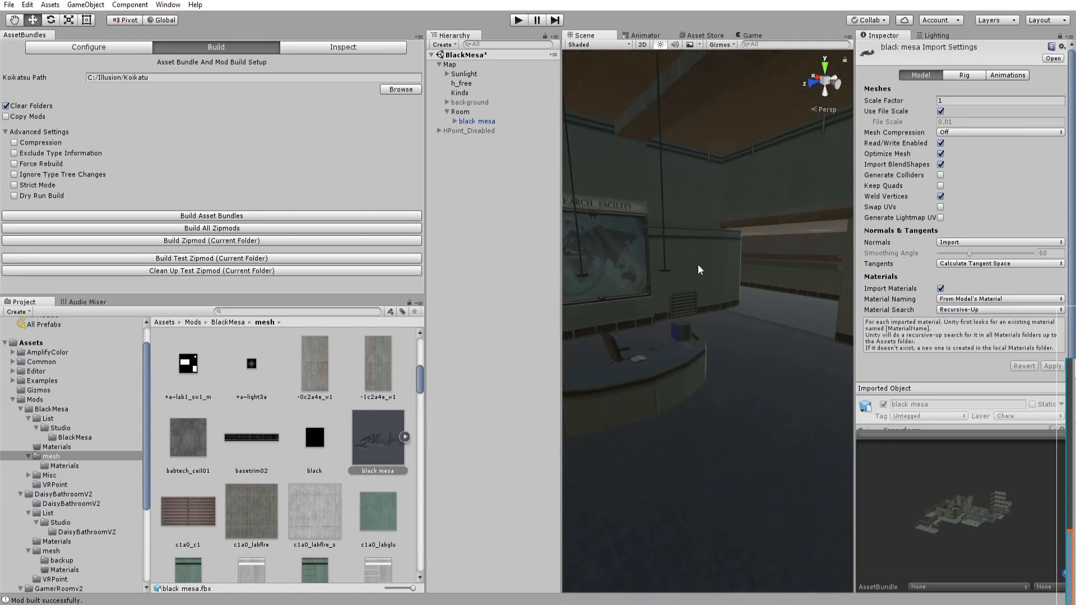
right_click_drag(723, 301, 562, 281)
right_click_drag(751, 321, 714, 309)
right_click_drag(579, 322, 706, 339)
scroll(243, 336, "up", 5)
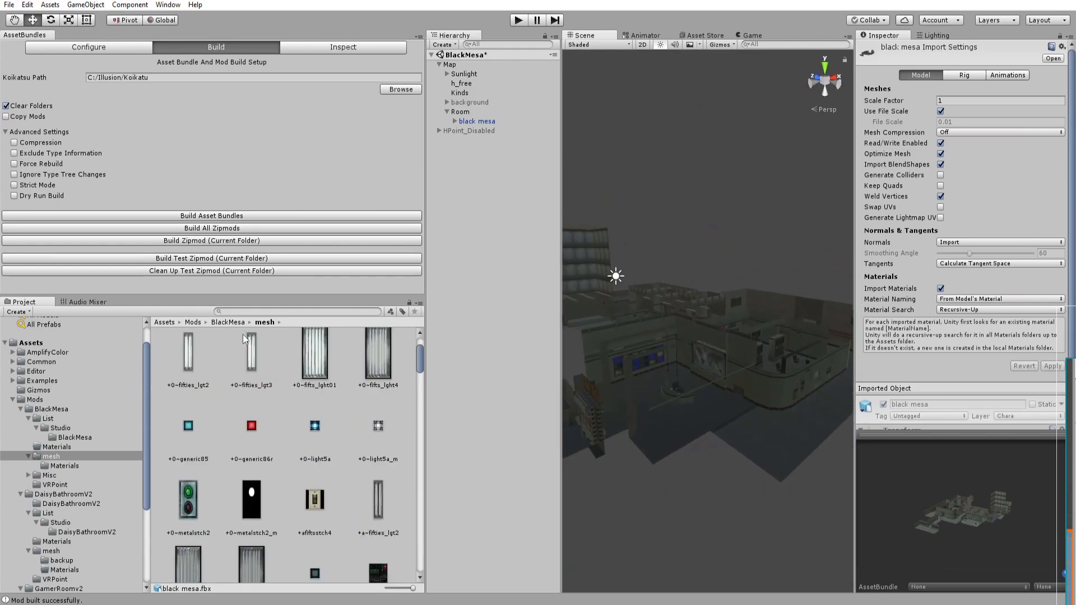
left_click(188, 368)
double_click(188, 368)
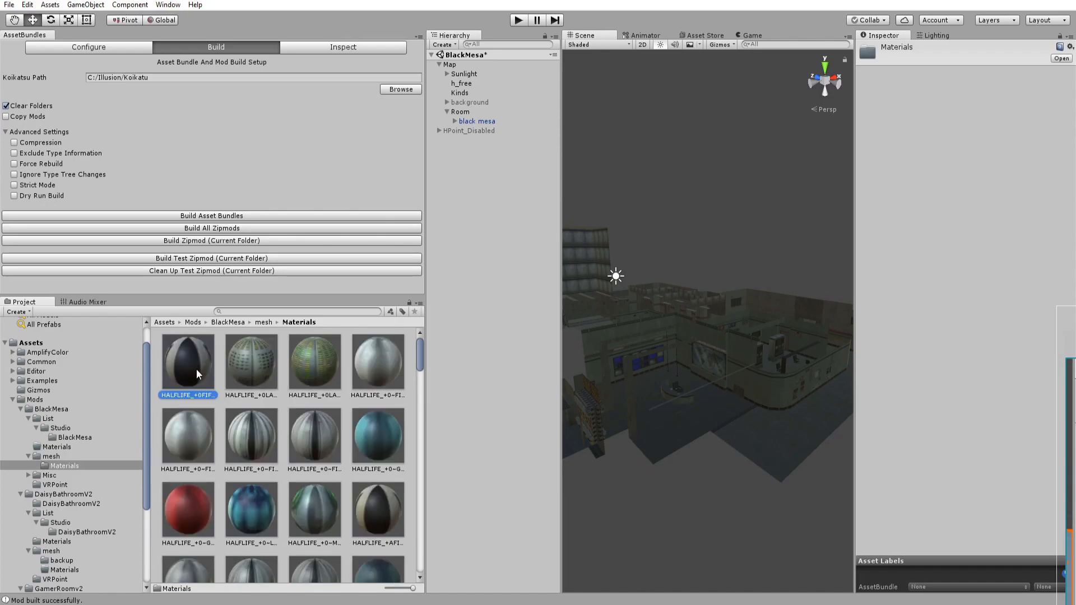
left_click(196, 369)
key("ctrl+a")
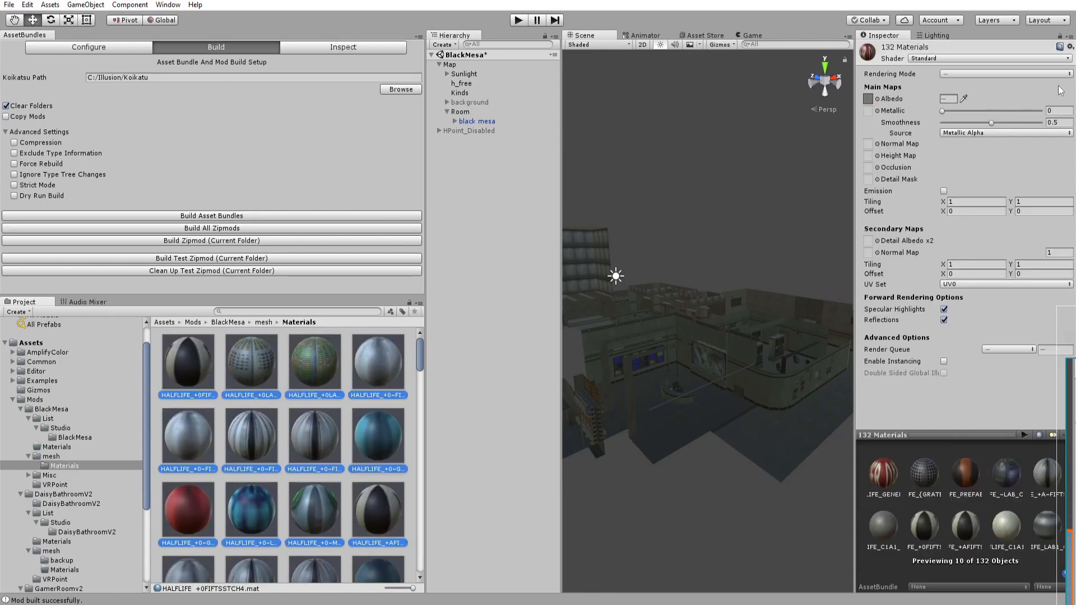
left_click(933, 59)
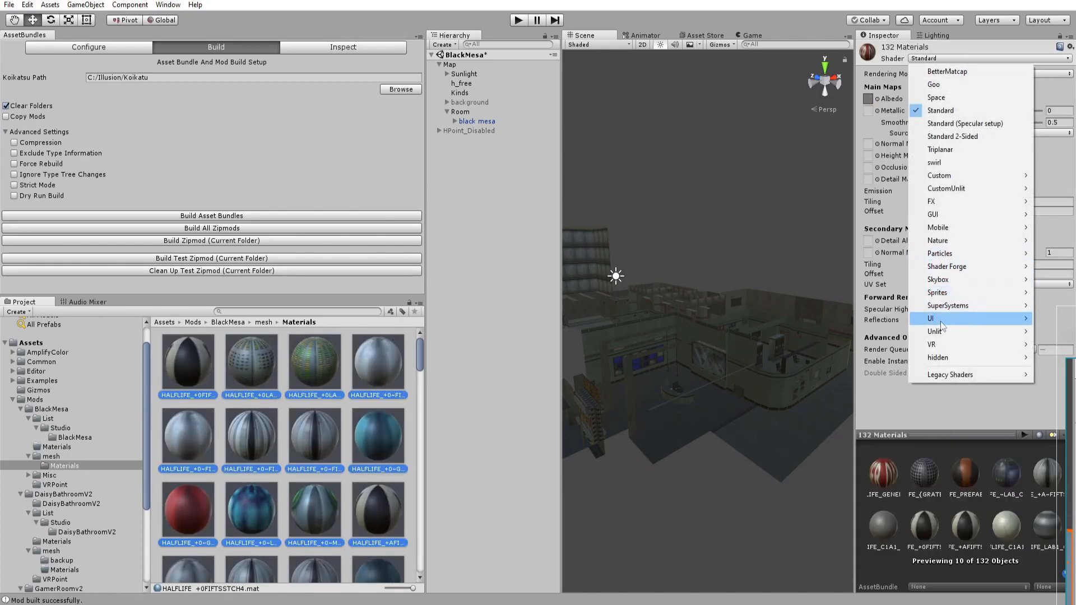
mouse_move(938, 332)
left_click(863, 344)
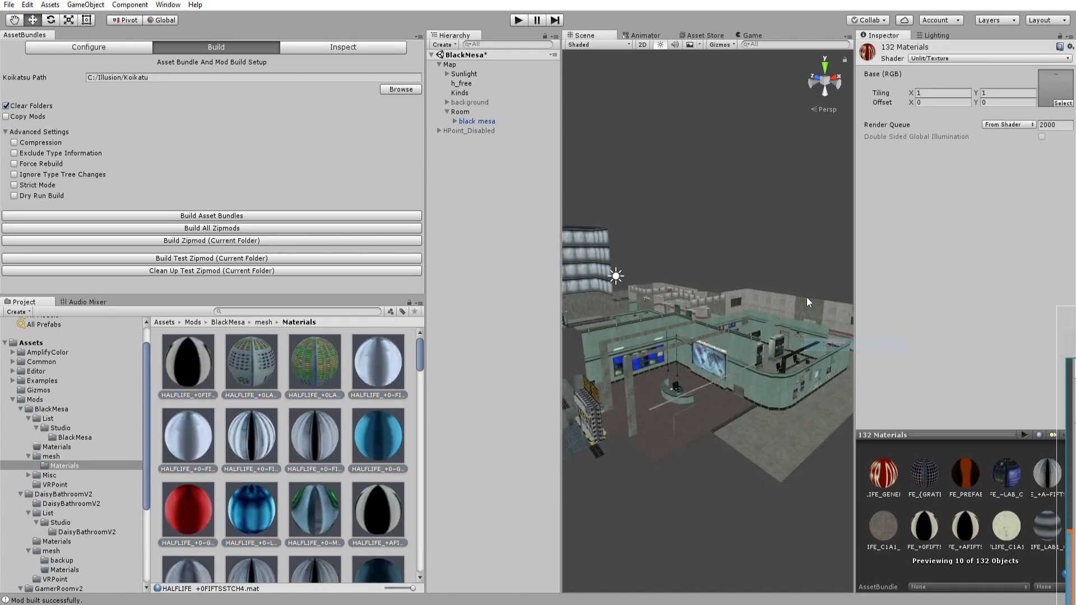
Select the office window glass and set its material's shader to Unlit/Transparent.
key("w")
right_click_drag(775, 278, 522, 254)
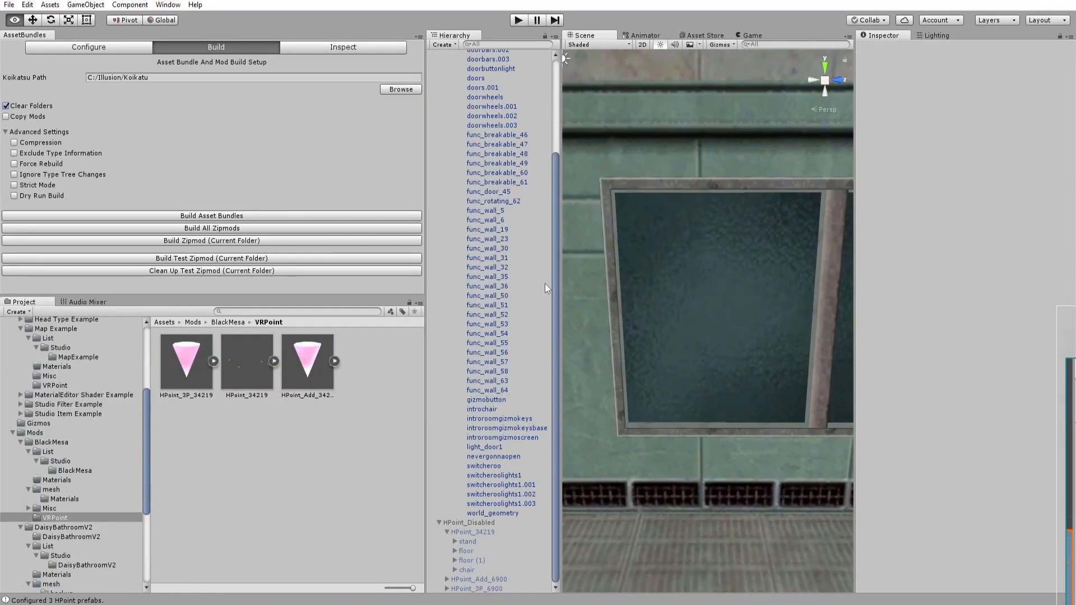
right_click_drag(572, 284, 691, 281)
left_click(685, 279)
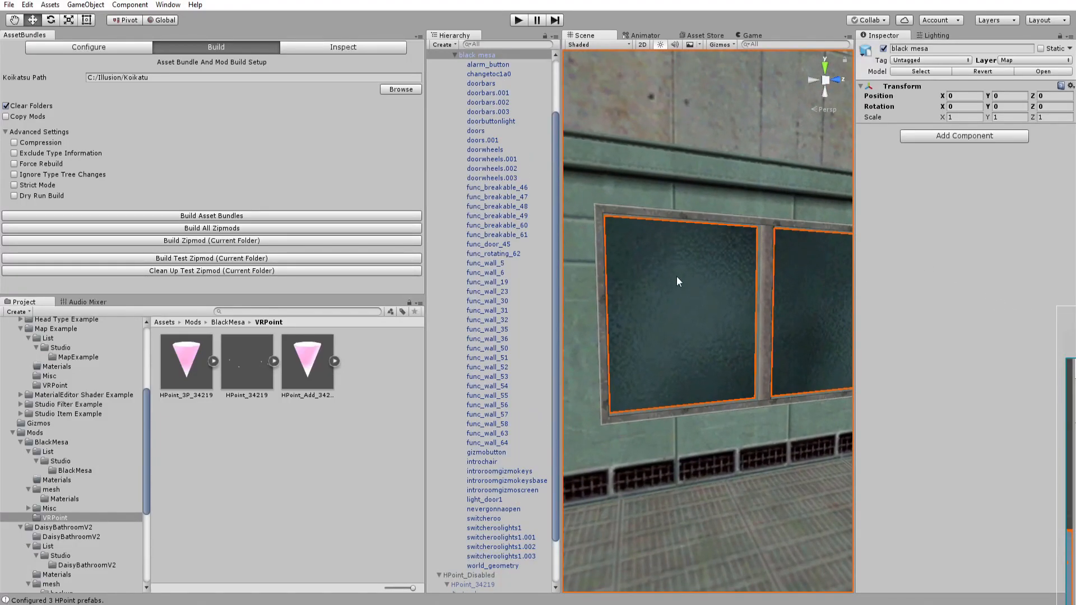
left_click(645, 331)
right_click_drag(737, 271, 778, 267)
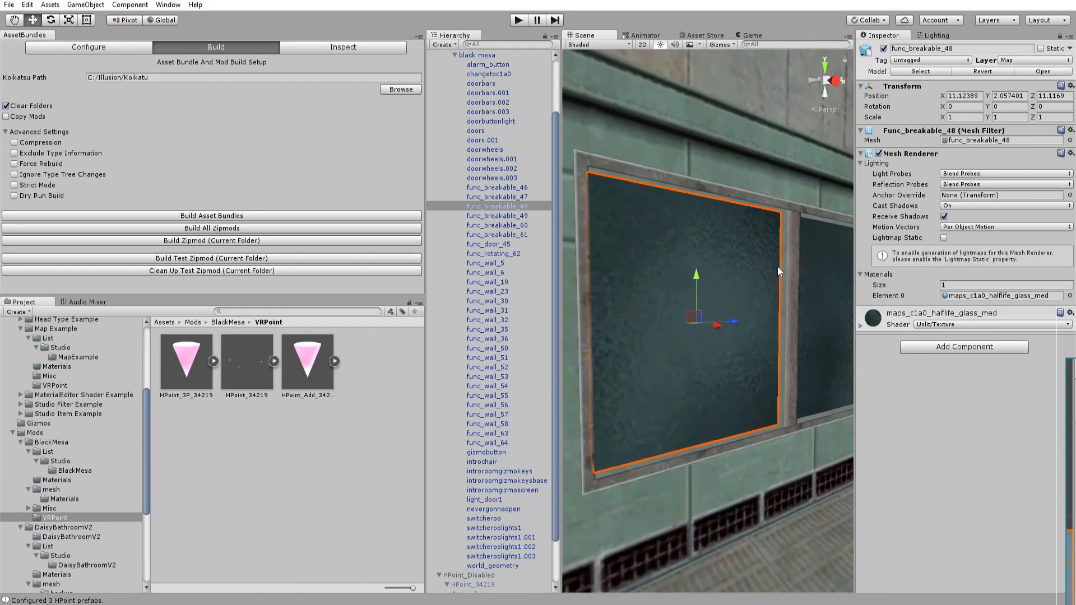
left_click(861, 325)
left_click(929, 327)
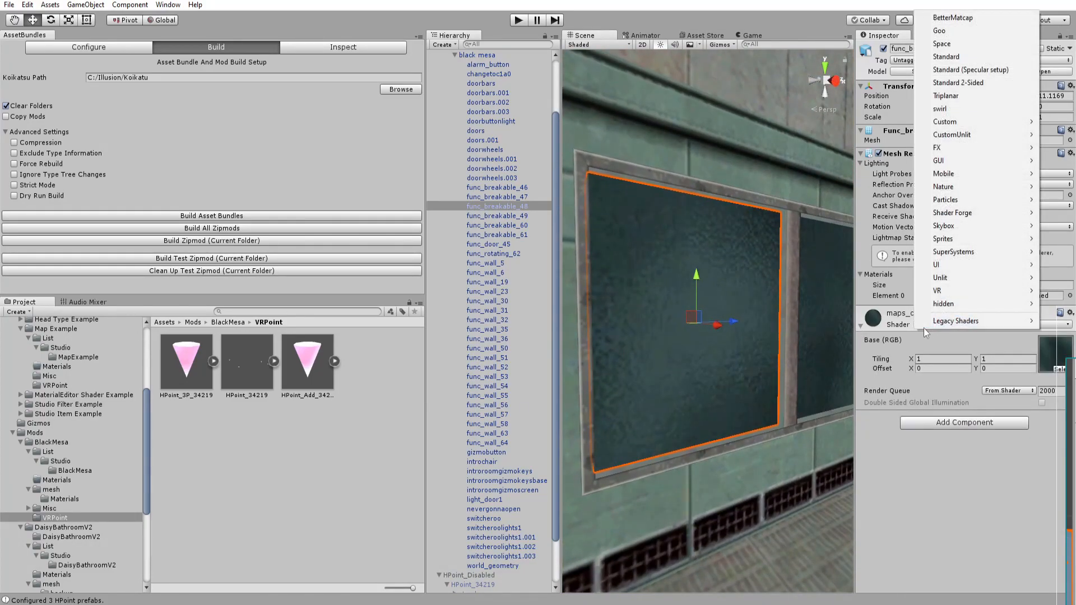
mouse_move(924, 281)
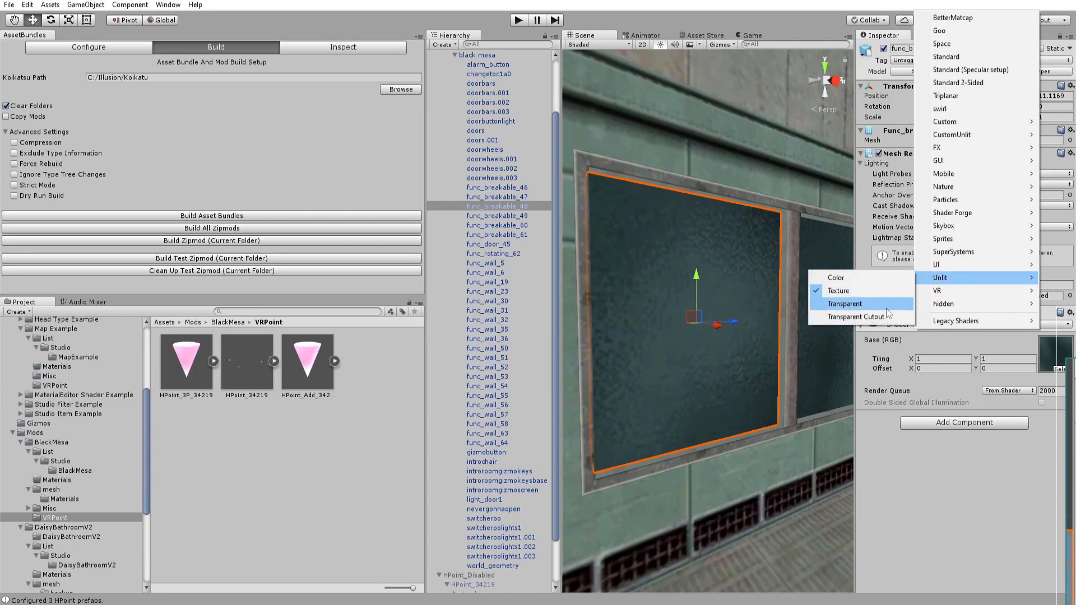
left_click(863, 304)
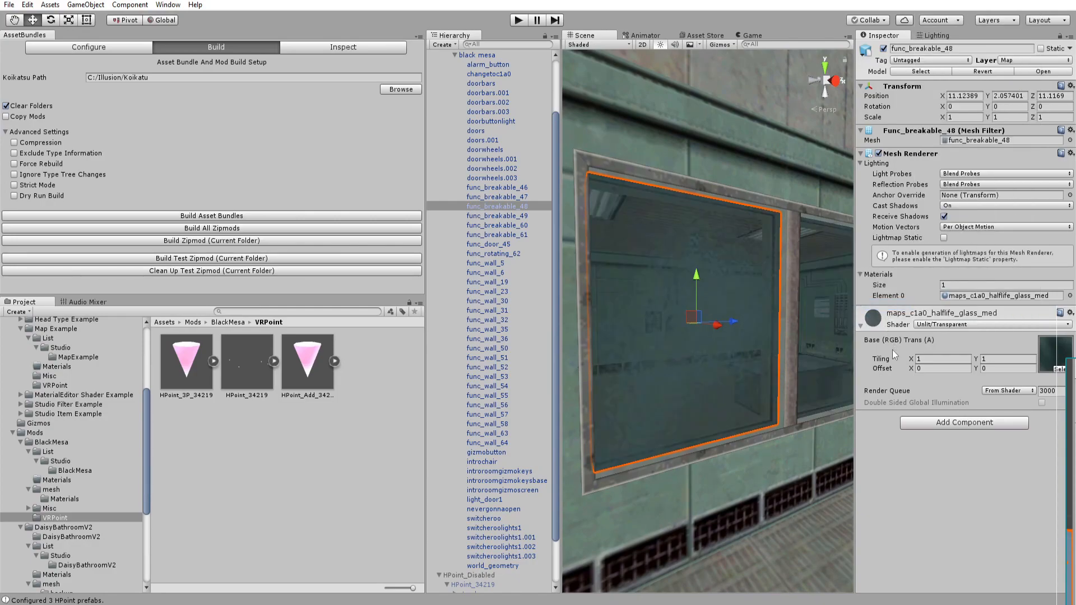
Select the door window glass and set its material's shader to Unlit/Transparent.
right_click_drag(791, 365, 740, 390)
left_click(368, 504)
right_click_drag(676, 412, 473, 406)
left_click(687, 274)
left_click(956, 325)
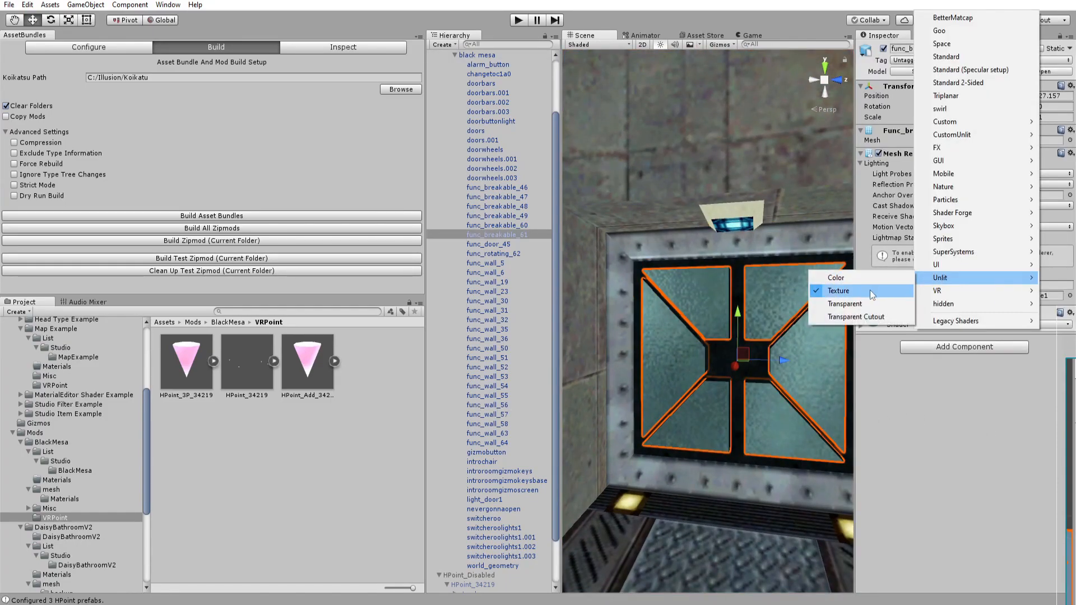
left_click(858, 303)
mouse_move(728, 315)
right_mouse_down()
mouse_move(770, 317)
mouse_move(743, 322)
right_mouse_up()
left_click(861, 326)
Save the scene and build the asset bundles for the map mod.
right_click_drag(821, 339, 253, 338)
key("w")
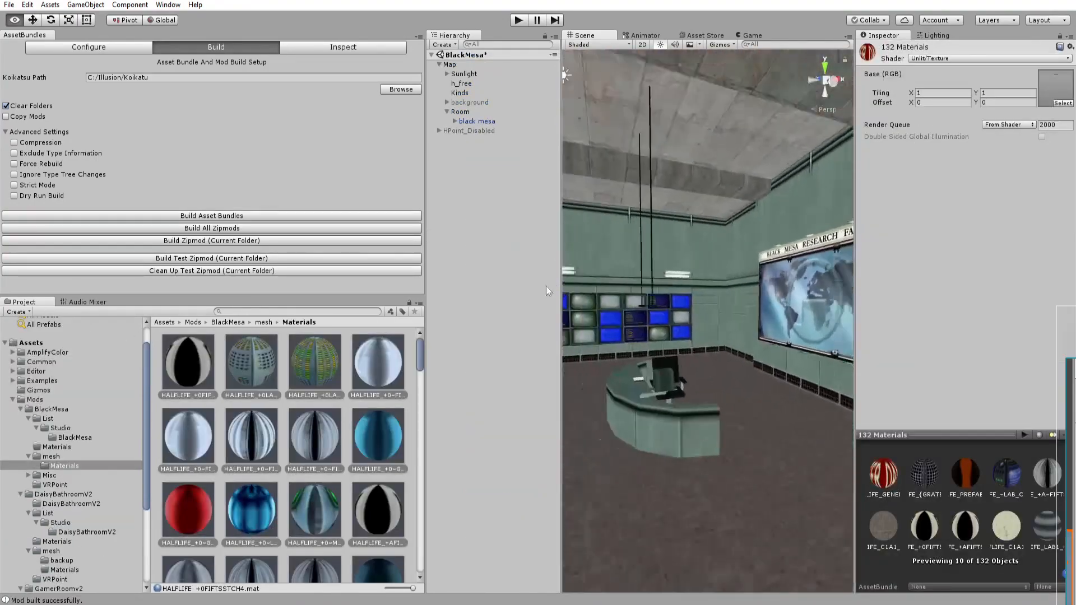
right_click_drag(673, 286, 779, 312)
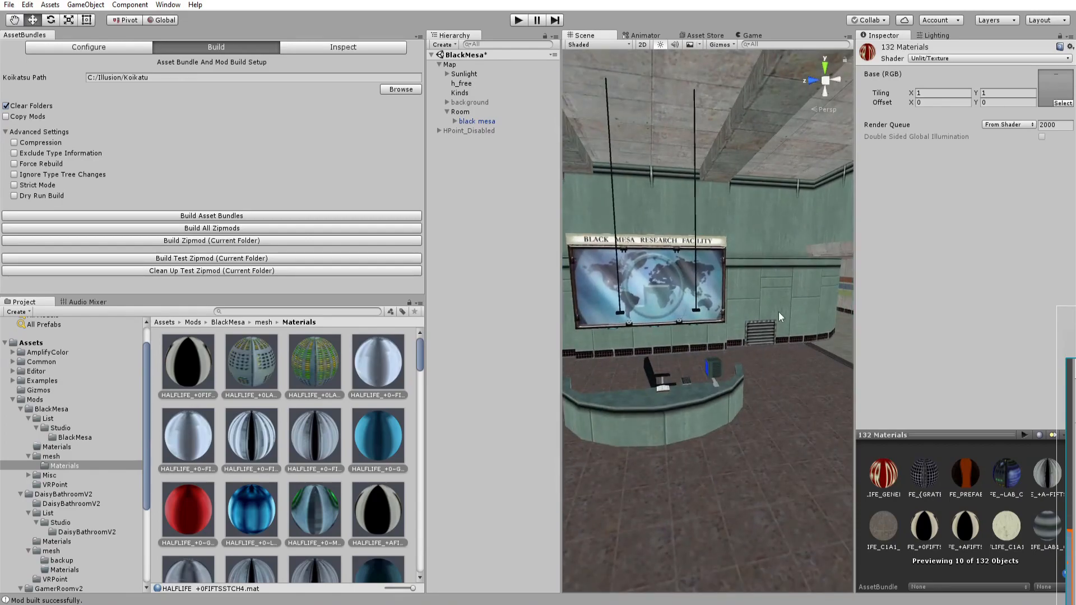
key("ctrl+s")
left_click(222, 219)
left_click(570, 322)
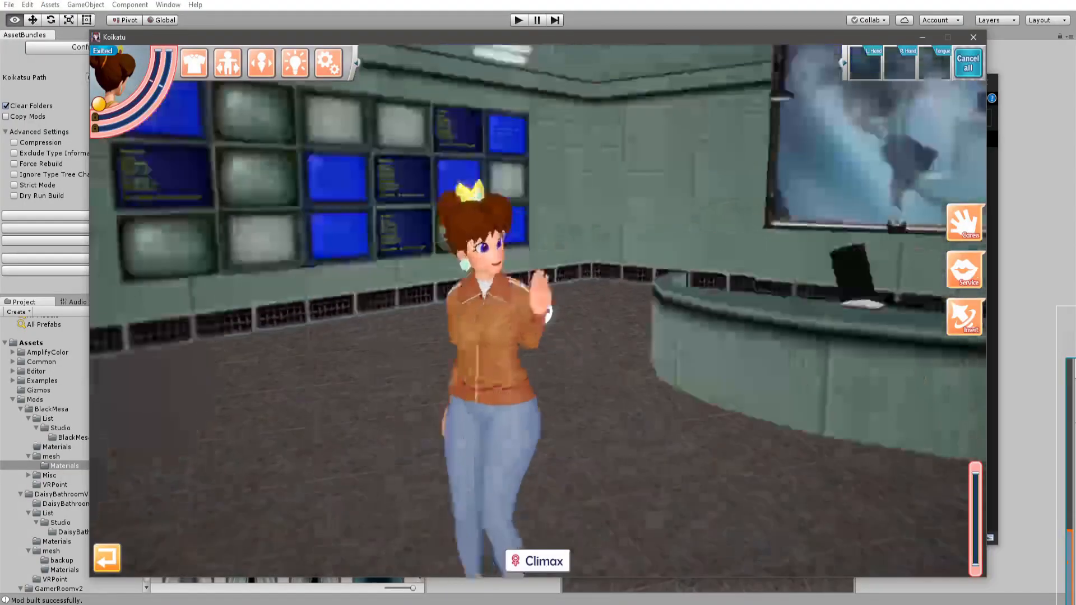
left_click_drag(538, 312, 449, 314)
left_click_drag(286, 241, 168, 235)
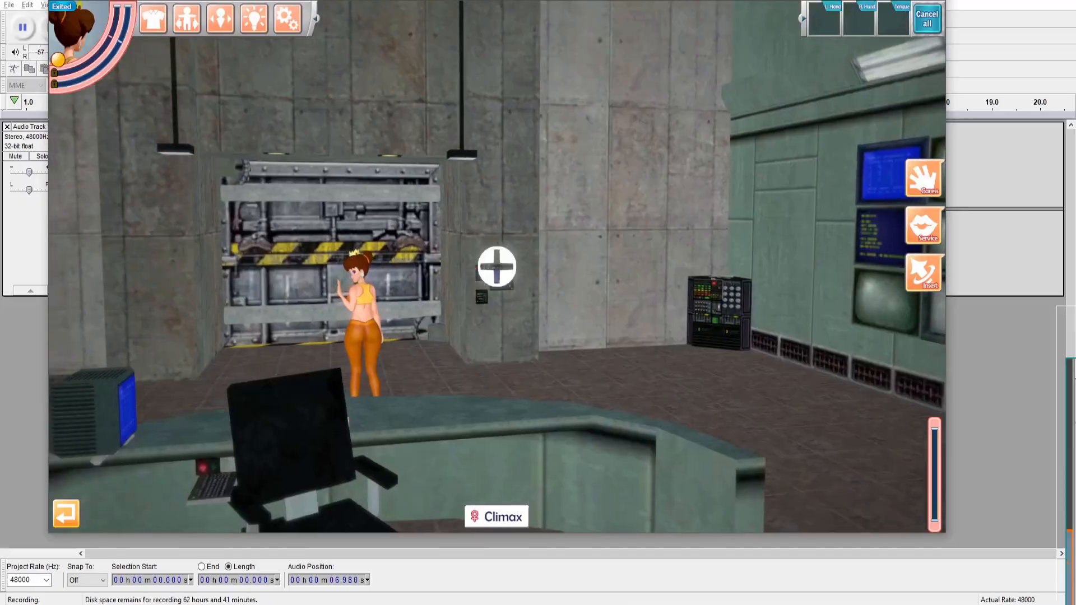
Explore the Black Mesa map in game and check the plugin settings.
left_click_drag(507, 255, 497, 267)
left_click_drag(552, 305, 588, 314)
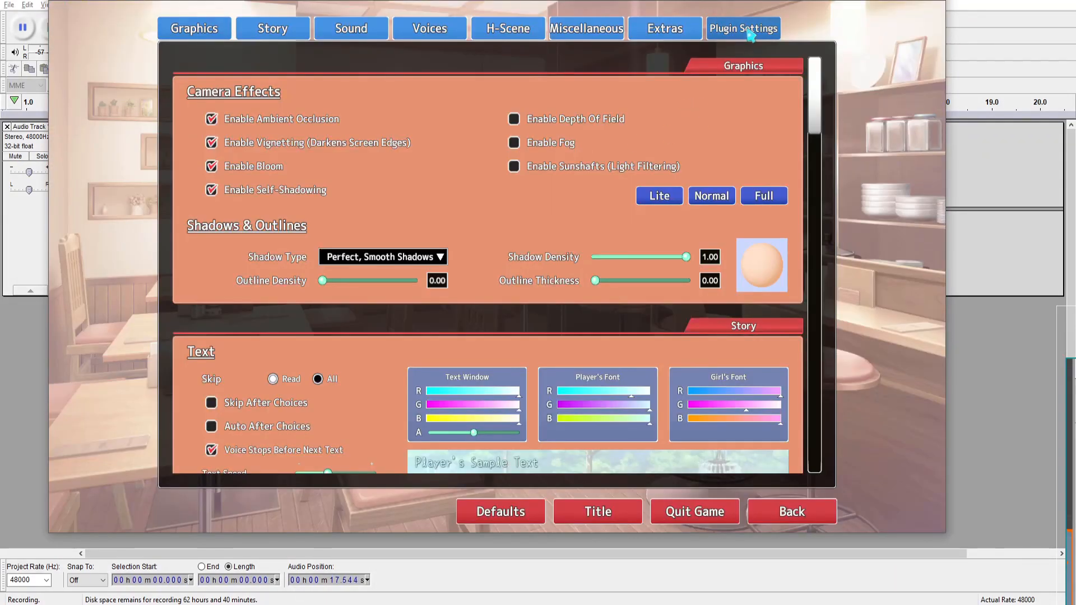
left_click(750, 35)
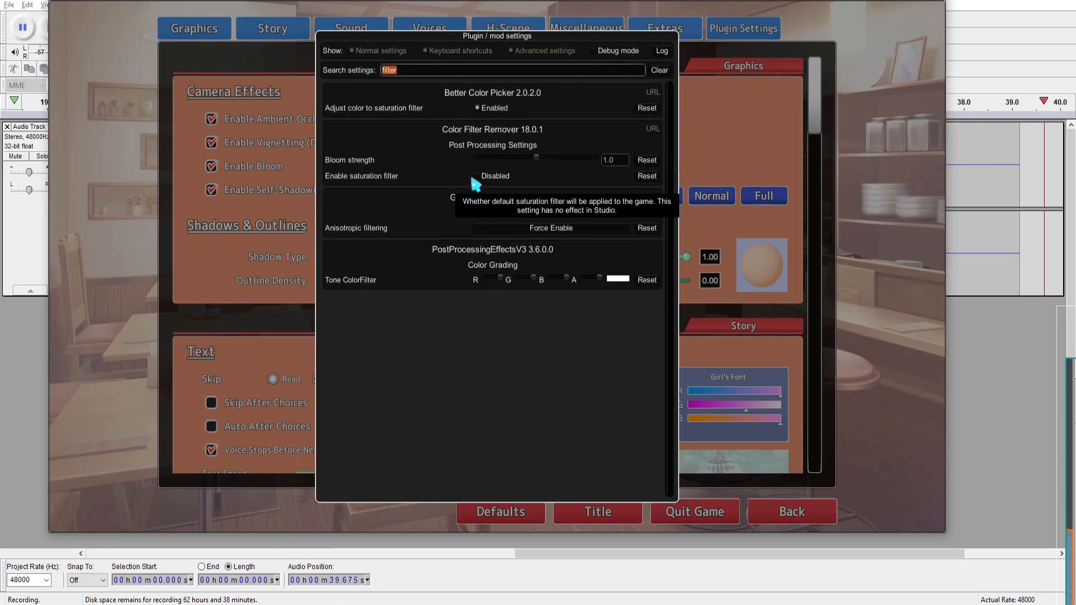
left_click(894, 265)
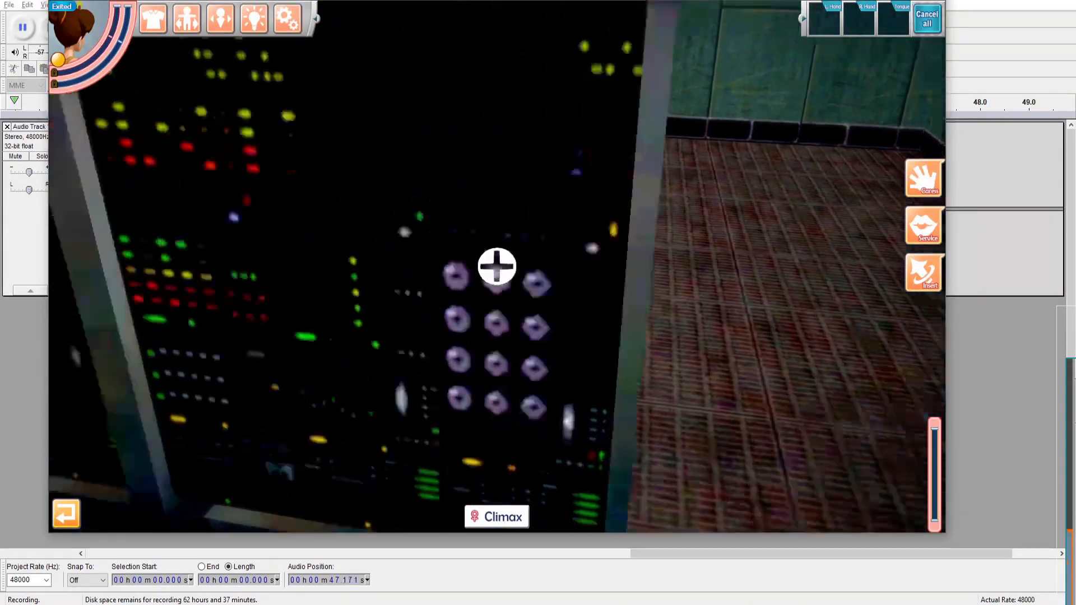
left_click_drag(695, 308, 634, 309)
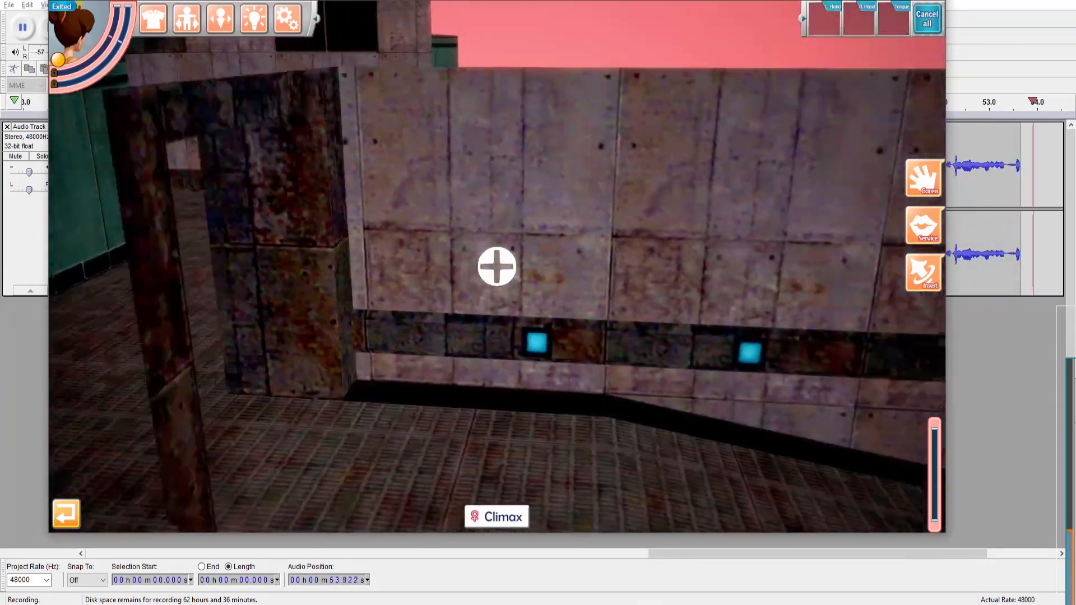
left_click_drag(634, 308, 442, 313)
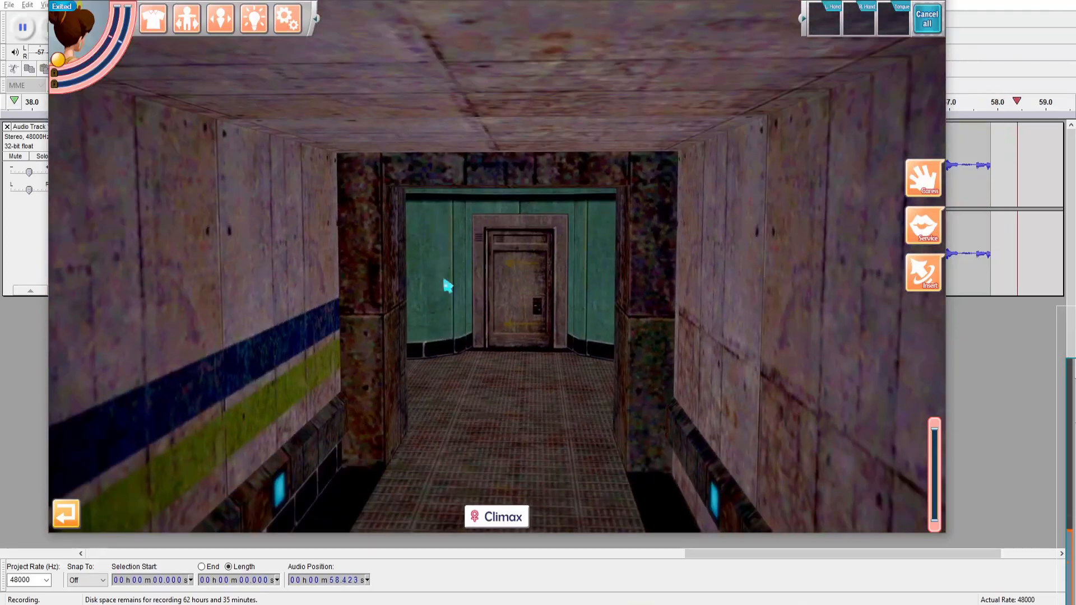
Return to Unity and switch all materials in the mesh's Materials folder to the Standard shader.
key("alt+Tab")
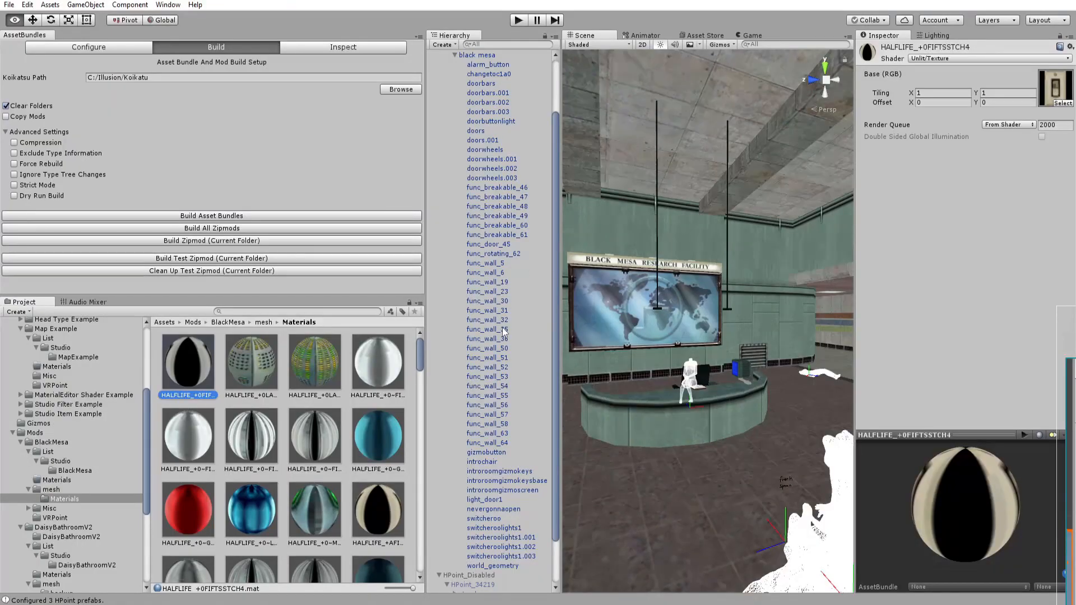
right_click_drag(760, 320, 717, 359)
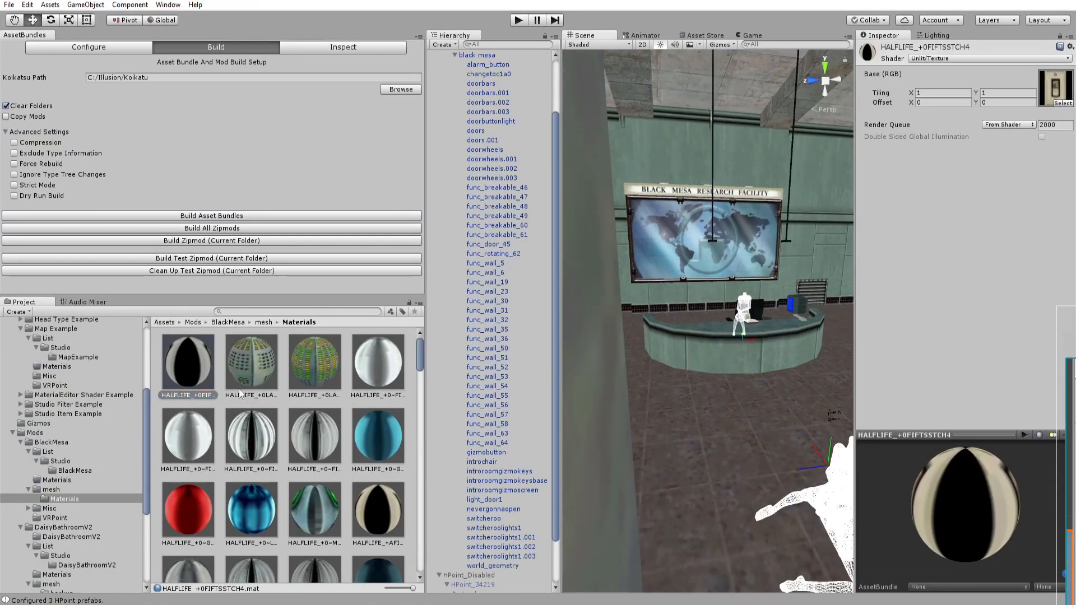
key("w")
right_click_drag(670, 316, 296, 421)
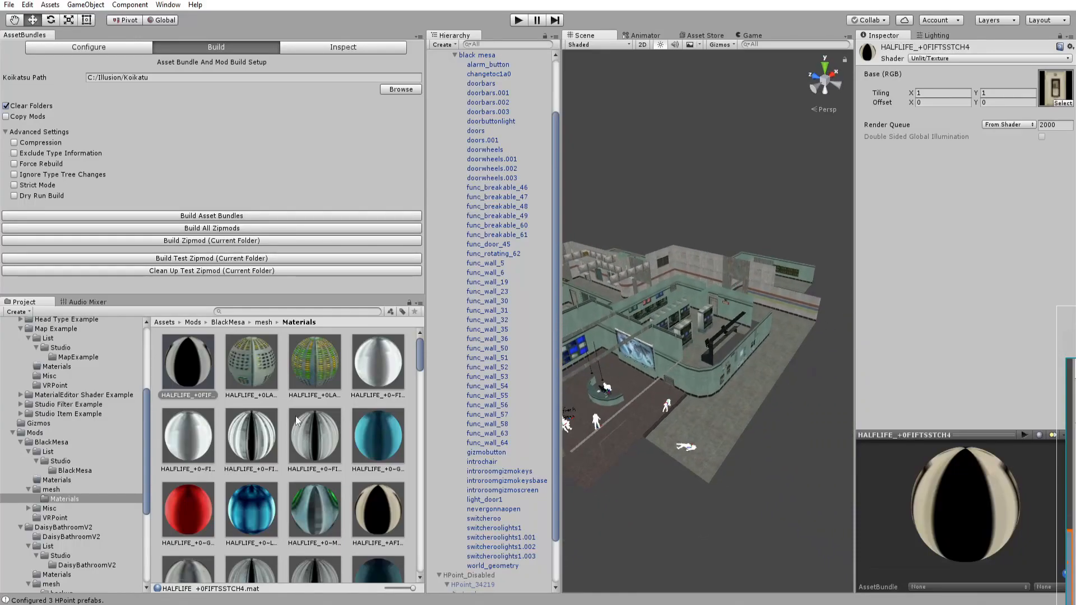
scroll(247, 381, "down", 3)
left_click_drag(421, 364, 416, 565)
key("ctrl+a")
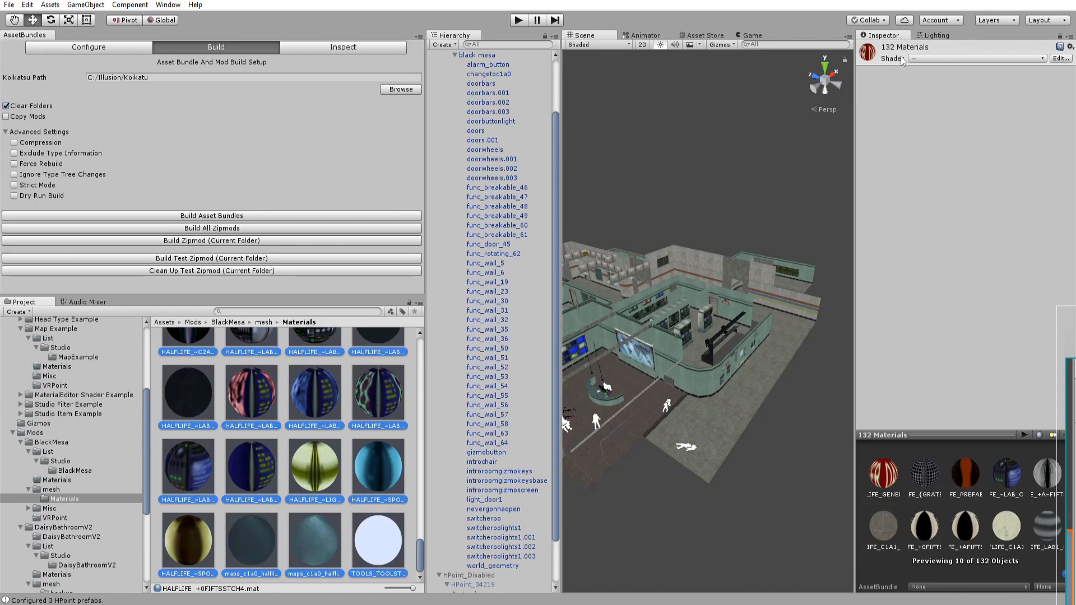
left_click(917, 59)
left_click(941, 111)
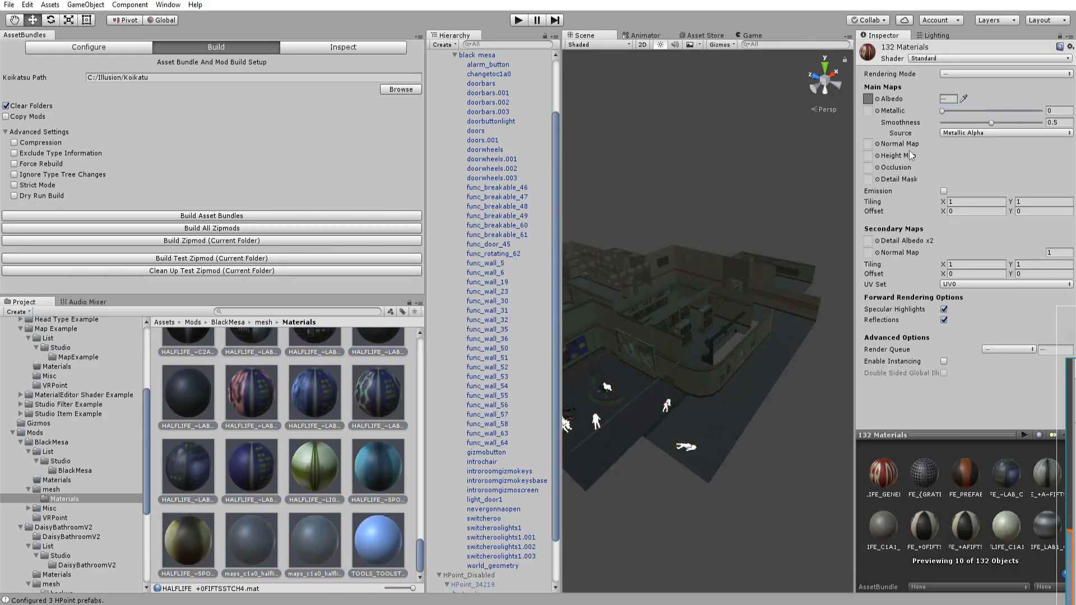
Enable emission on all selected materials and set a grey emission colour.
left_click(944, 191)
left_click(950, 202)
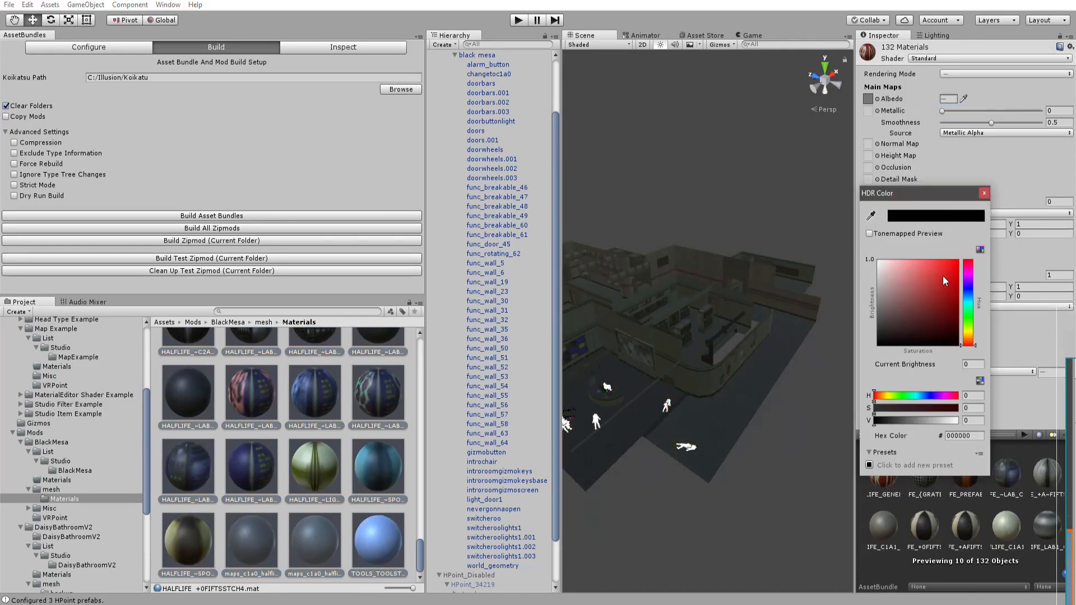
left_click_drag(956, 421, 922, 430)
left_click(984, 193)
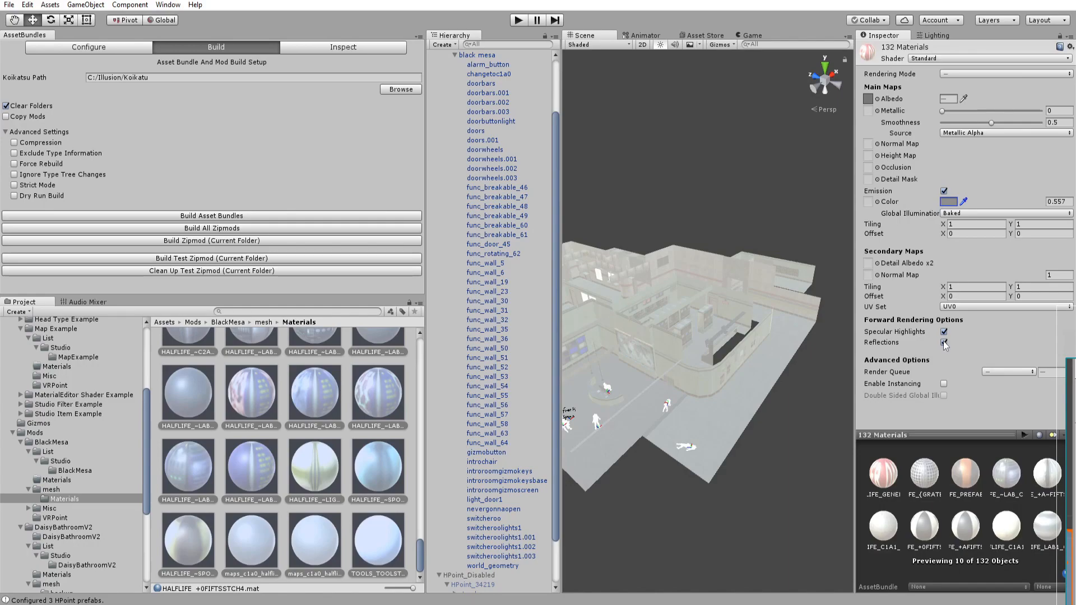
Examine the map's lighting in game by looking around the control room.
key("w")
right_click_drag(801, 261, 768, 230)
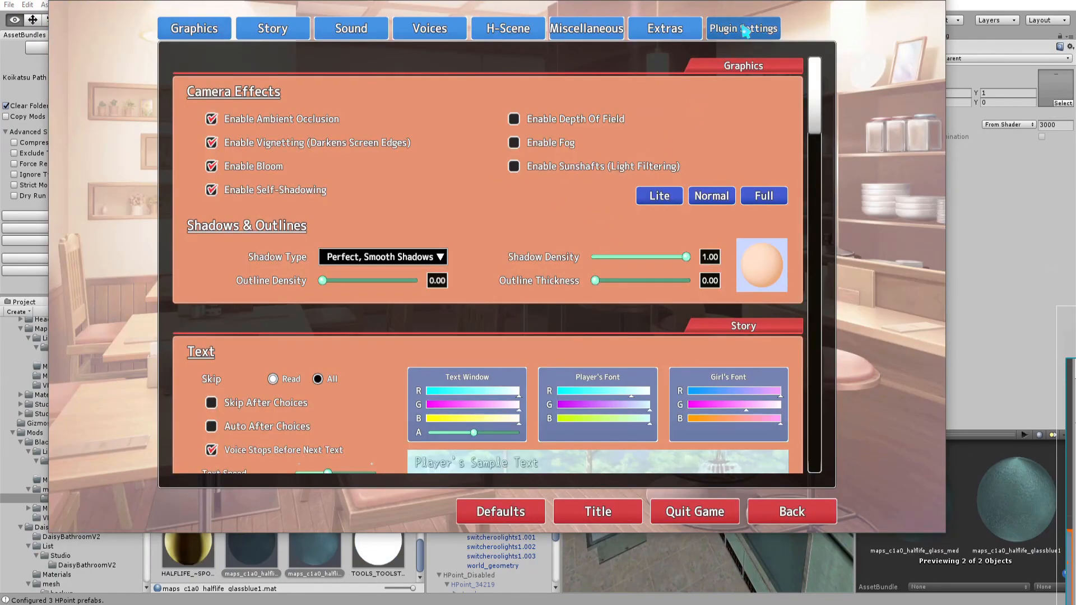
left_click(744, 29)
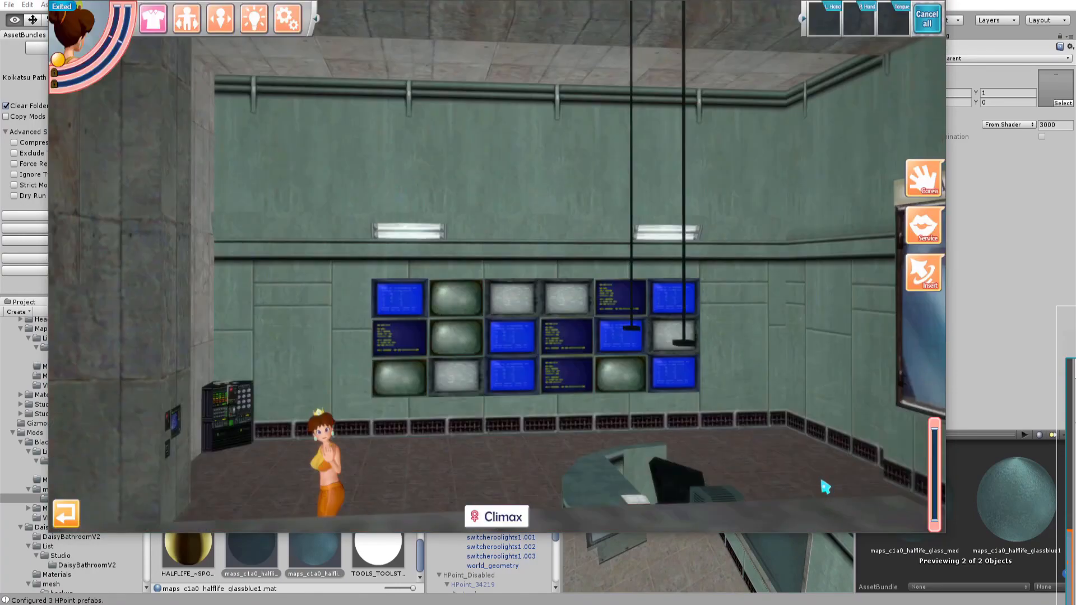
scroll(607, 253, "up", 5)
left_click_drag(607, 253, 497, 266)
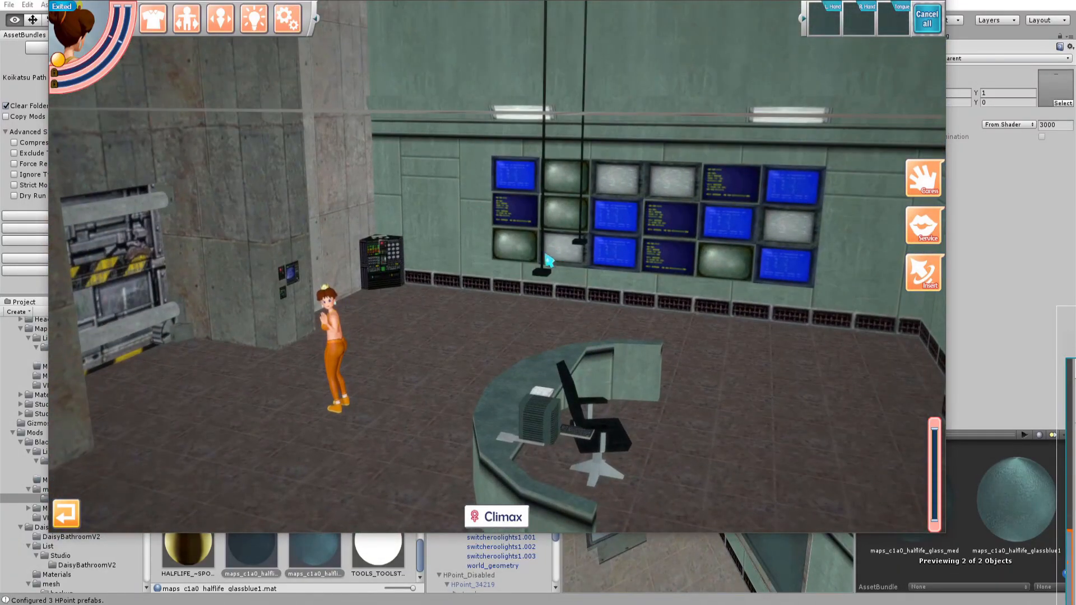
left_click_drag(416, 299, 497, 266)
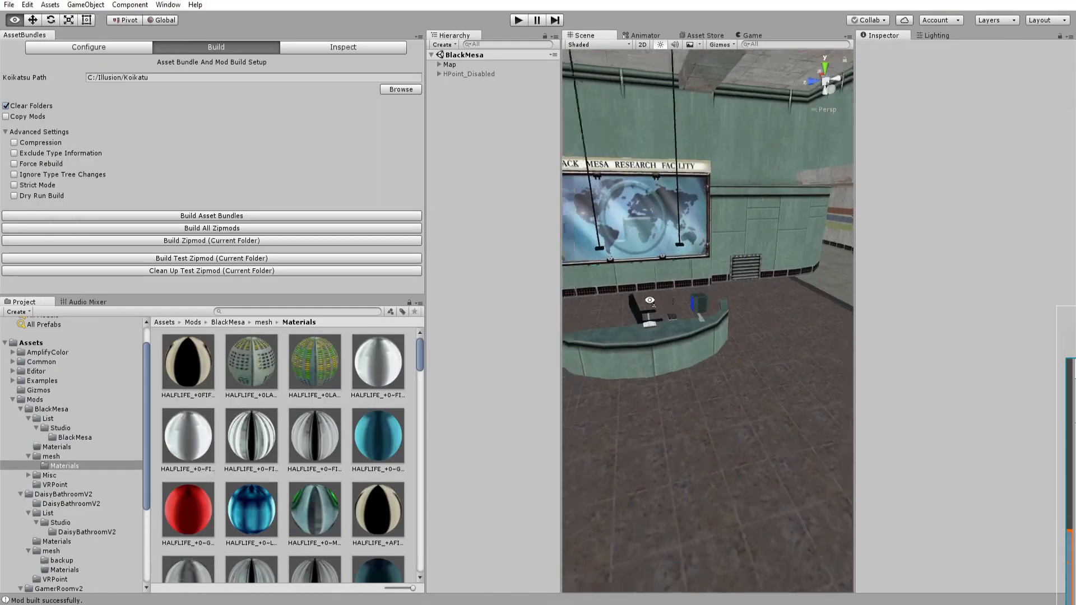
Delete the H-point entries under HPoint_6900, keeping only stand, floor and chair.
left_click_drag(725, 315, 1042, 300, "alt")
right_click_drag(785, 327, 849, 310)
left_click_drag(764, 331, 743, 330, "alt")
left_click(260, 323)
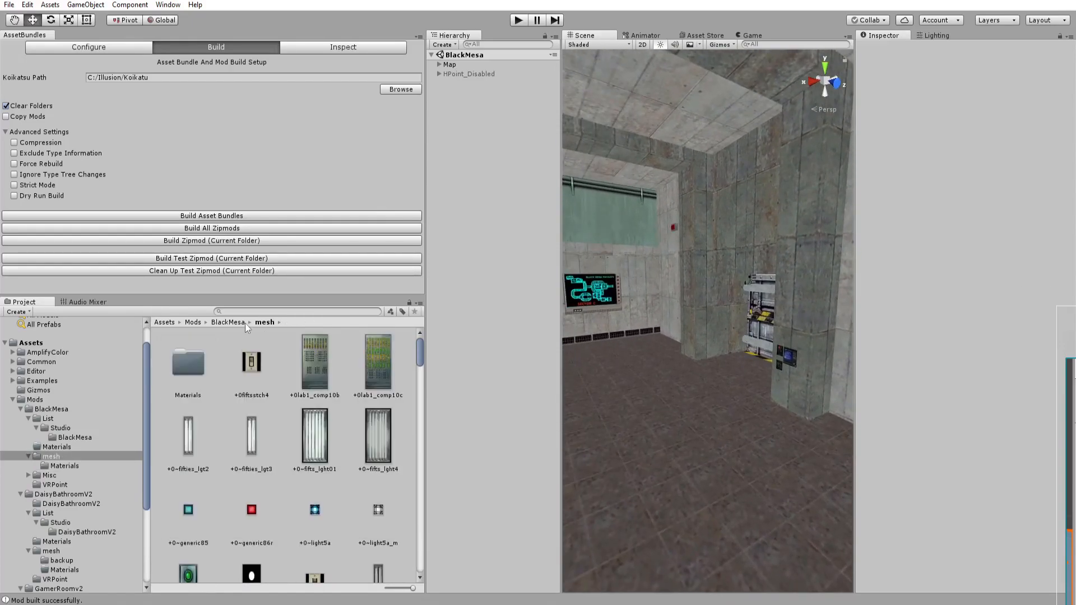
left_click(439, 74)
left_click(721, 45)
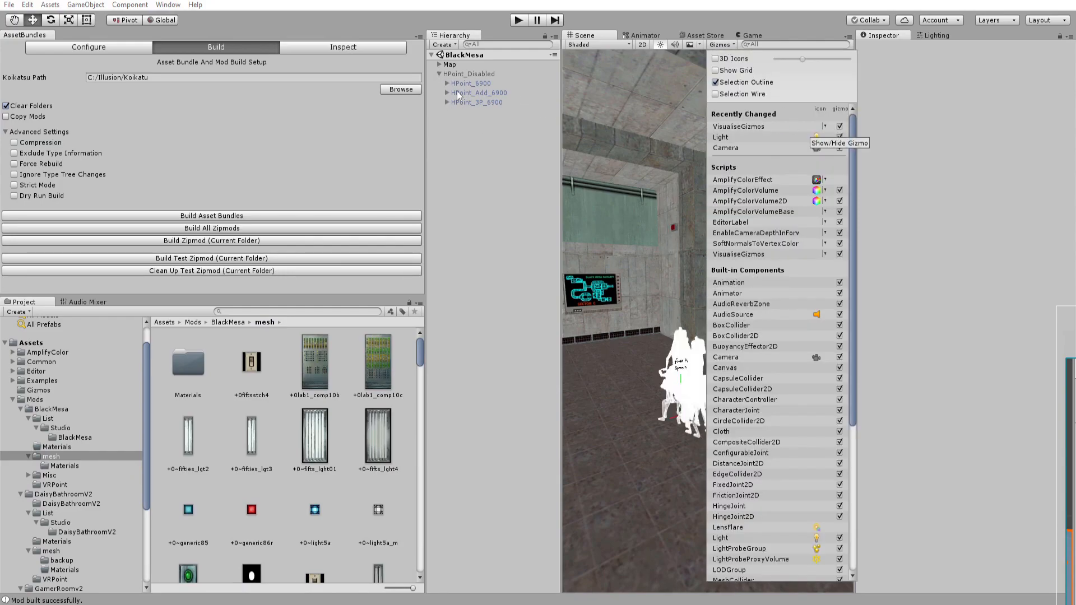
left_click(447, 85)
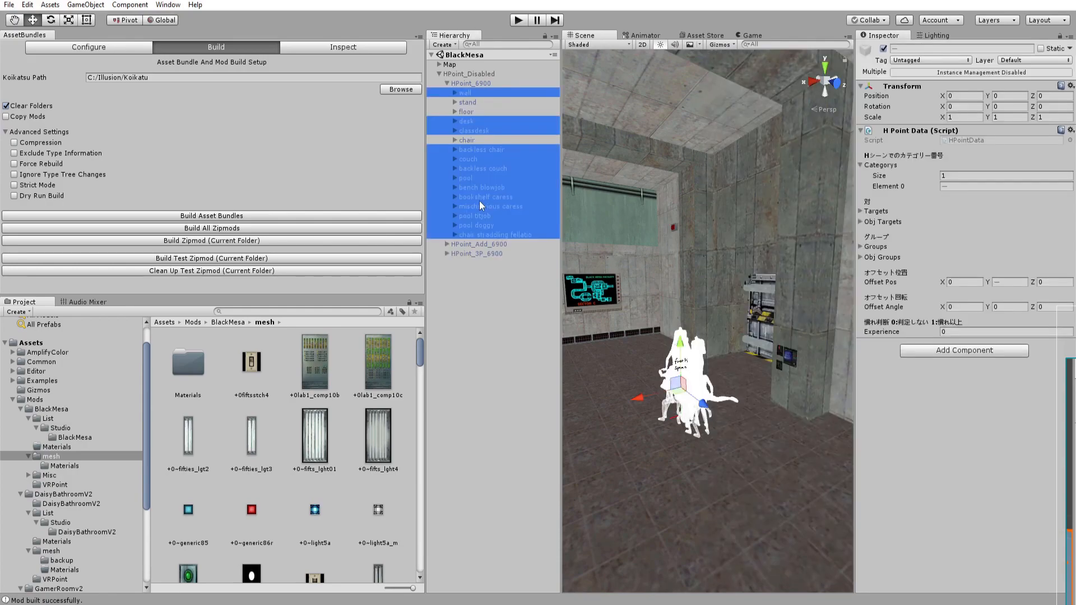
key("Delete")
left_click(569, 326)
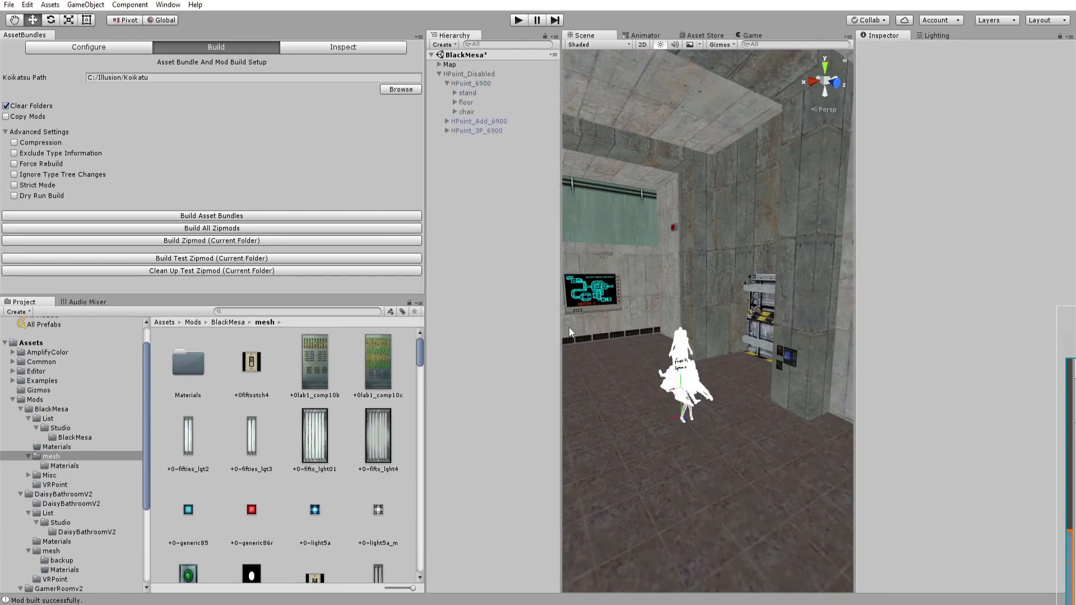
Browse the Map Example folder among the project's Examples.
left_click(228, 323)
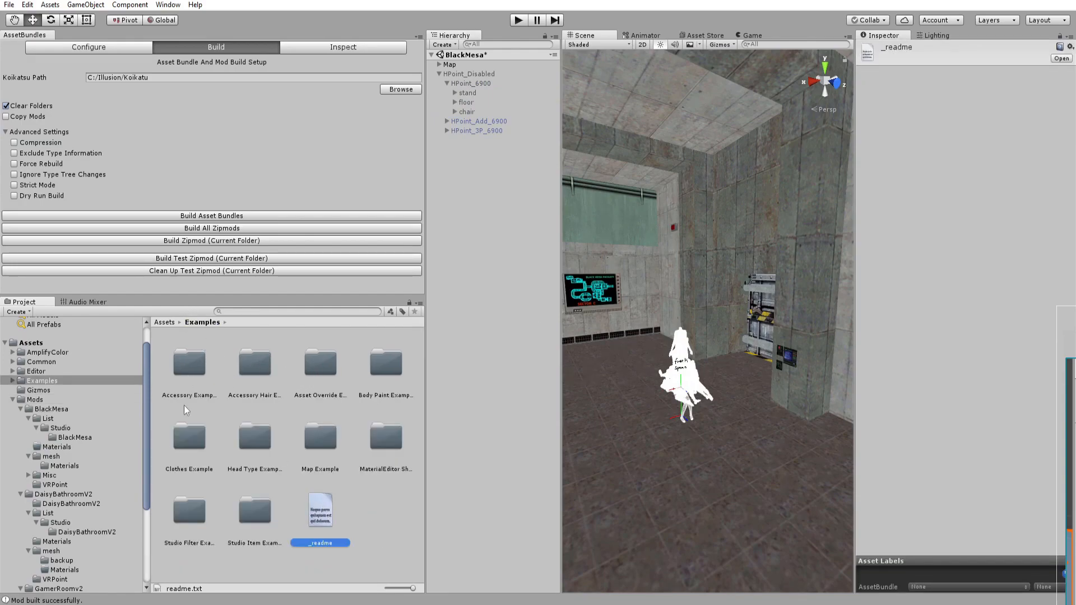
double_click(318, 445)
left_click(206, 322)
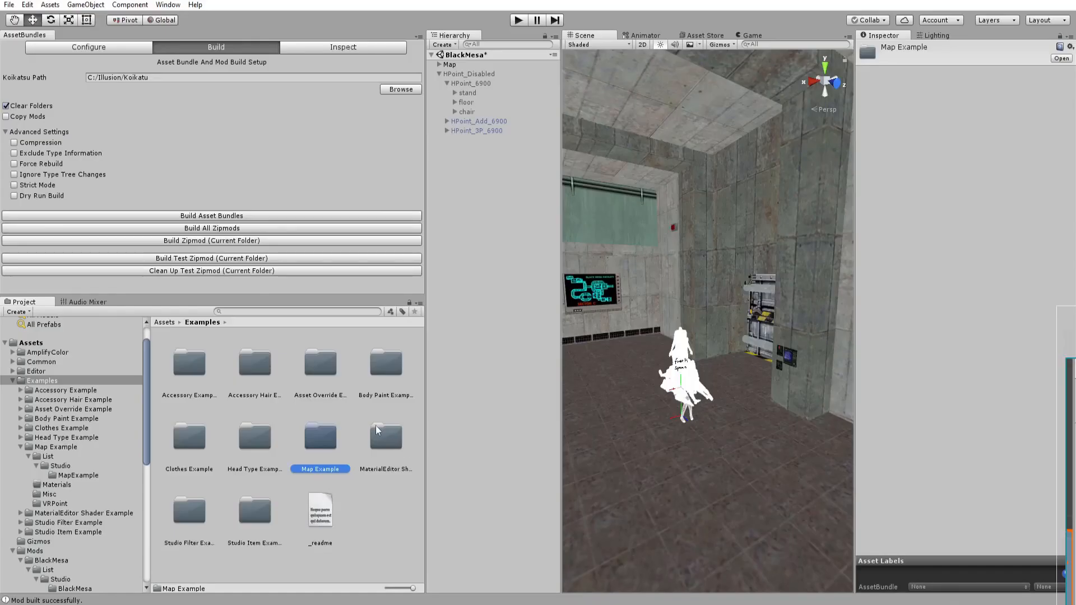
Move and rotate the chair H-point to about X 2.0, Y 0.68, Z 0.53 with about -49° Y rotation.
left_click(447, 121)
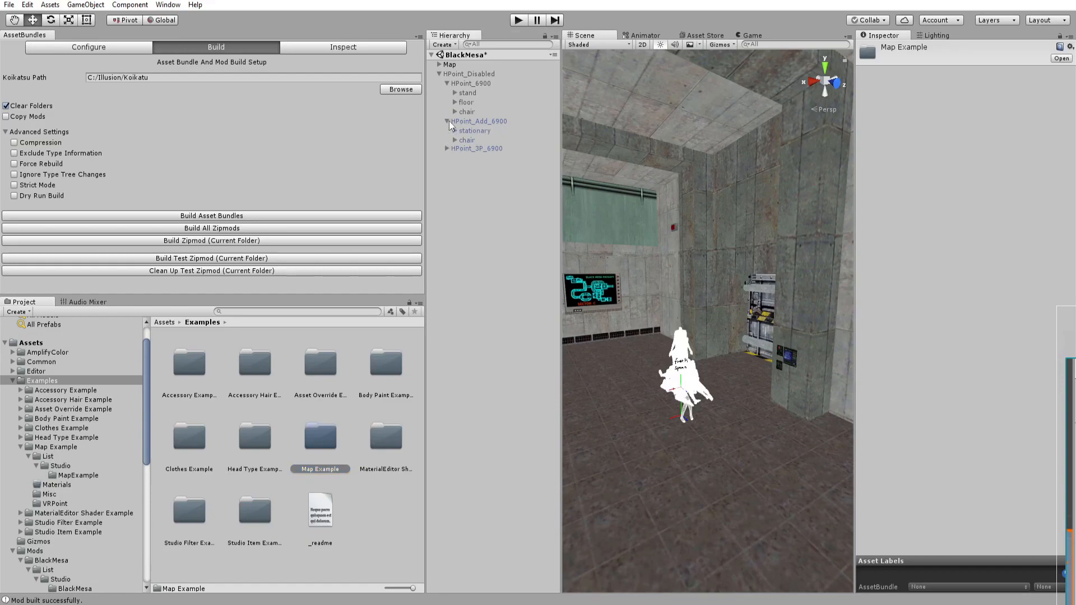
right_click_drag(691, 221, 731, 251)
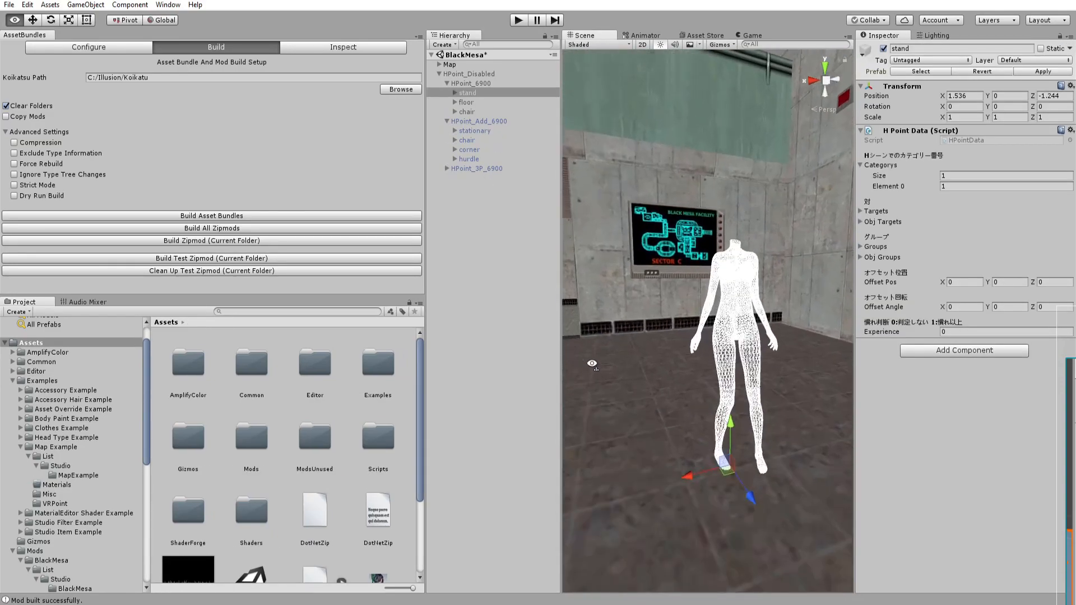
right_click_drag(669, 250, 671, 388)
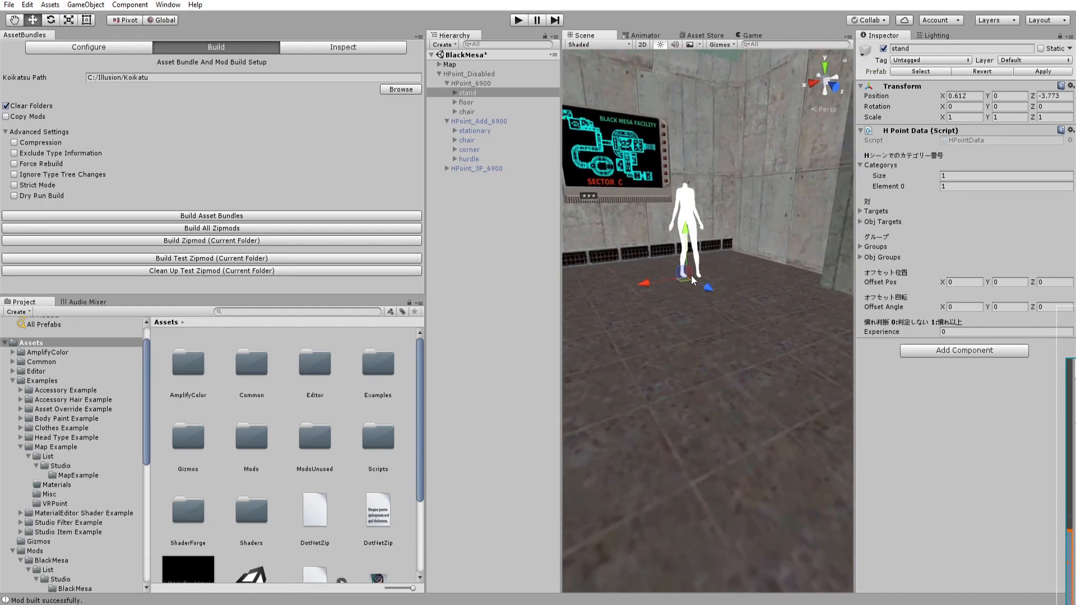
left_click_drag(669, 333, 658, 357)
right_click_drag(772, 328, 626, 198)
key("s")
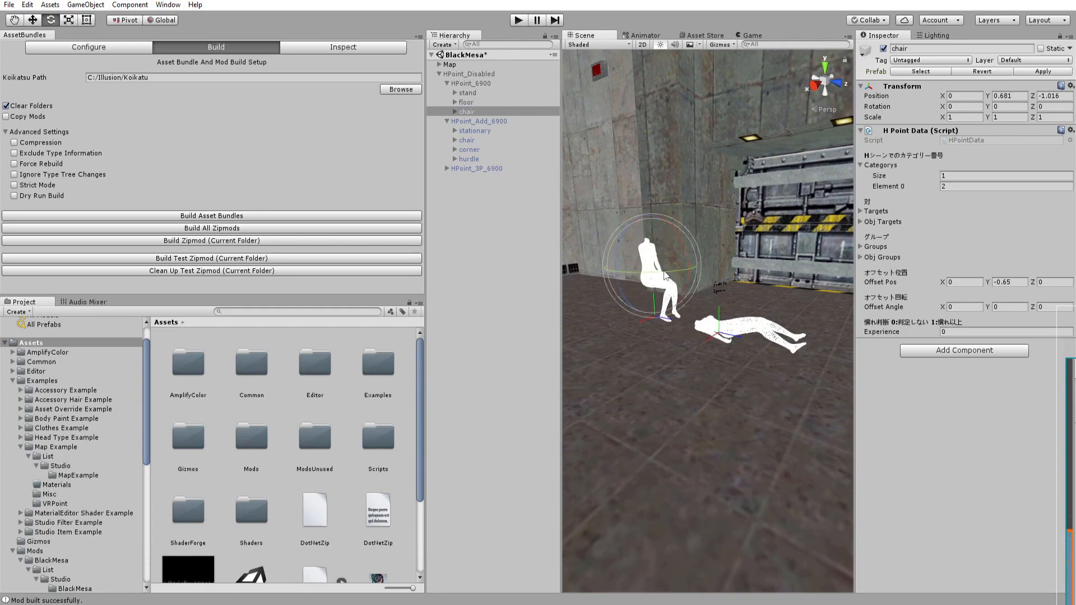
left_click_drag(740, 227, 569, 306, "alt")
middle_click_drag(629, 277, 756, 293)
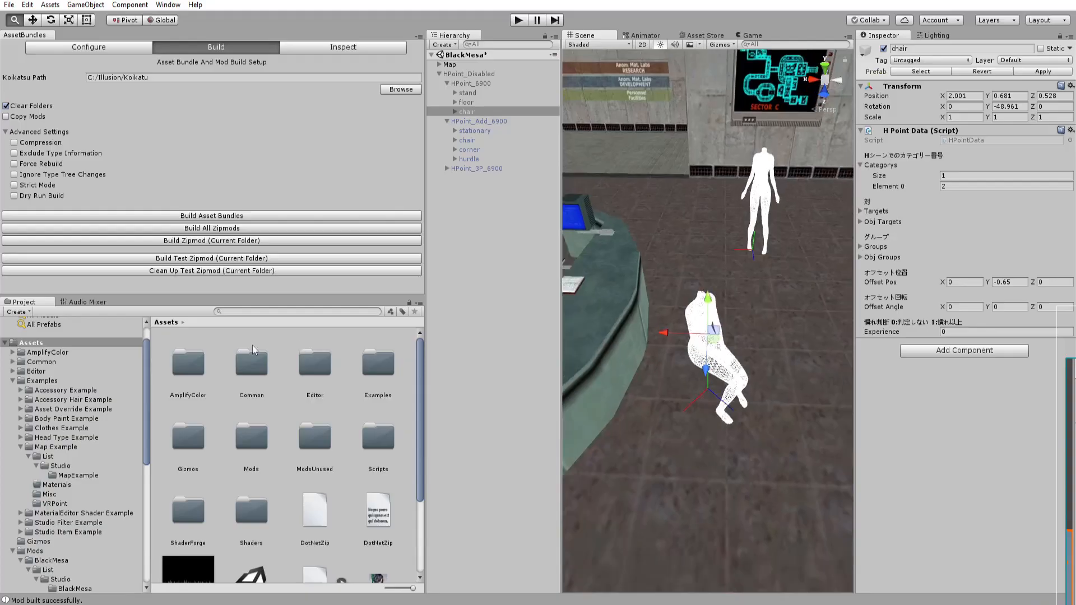
left_click_drag(616, 359, 766, 342, "alt")
right_click_drag(765, 341, 204, 292, "alt")
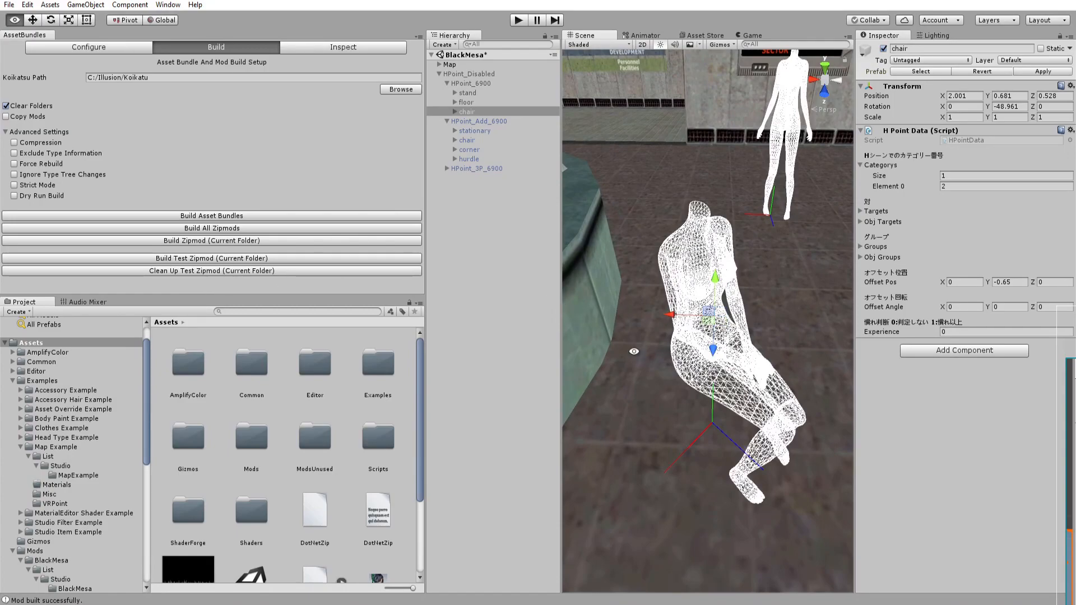
left_click_drag(634, 351, 549, 300, "alt")
Set the chair H-point's category Element 0 to 2.
left_click(948, 185)
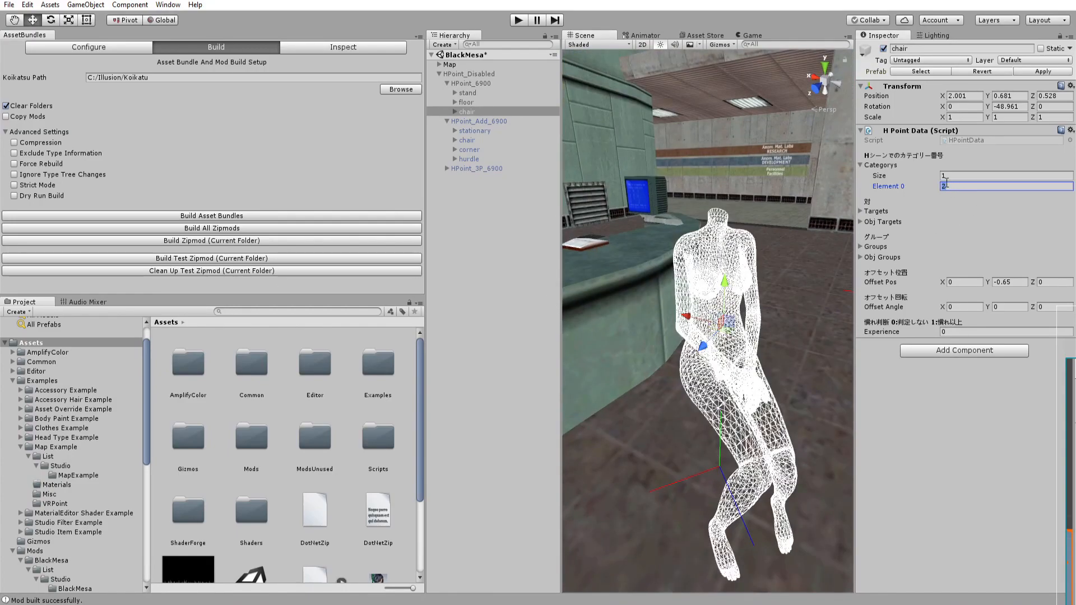
type("1")
key("BackSpace")
type("2")
key("BackSpace")
type("1")
key("BackSpace")
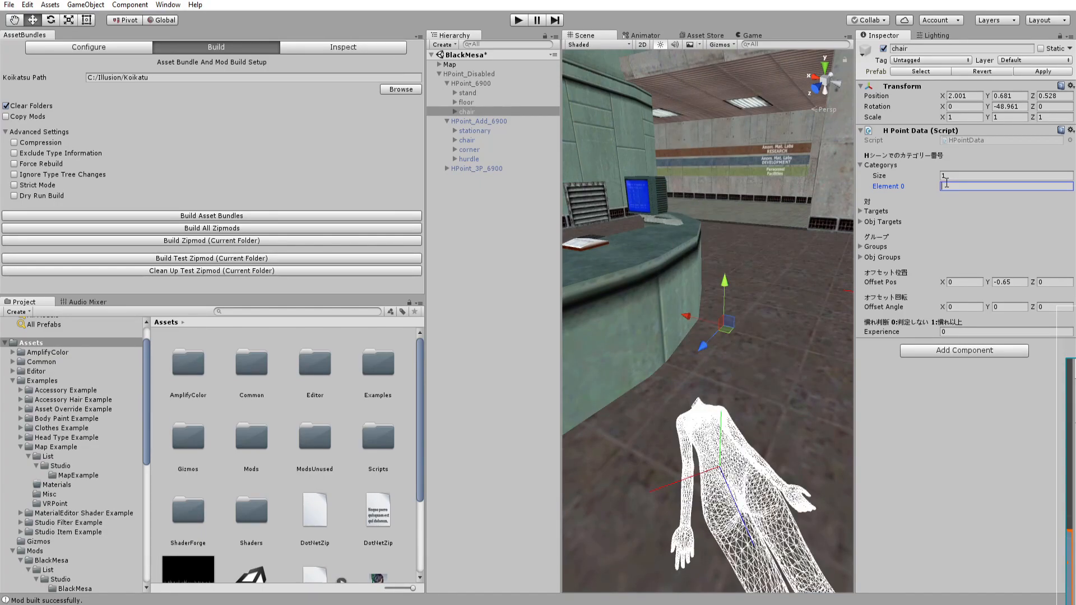
type("2")
Move the floor H-point to about X 5.78, Z -3.22 and rotate it to about -30° around Y.
key("s")
right_click_drag(720, 234, 835, 317)
left_click(524, 317)
right_click_drag(656, 319, 714, 302)
key("w")
key("d")
left_click(714, 302)
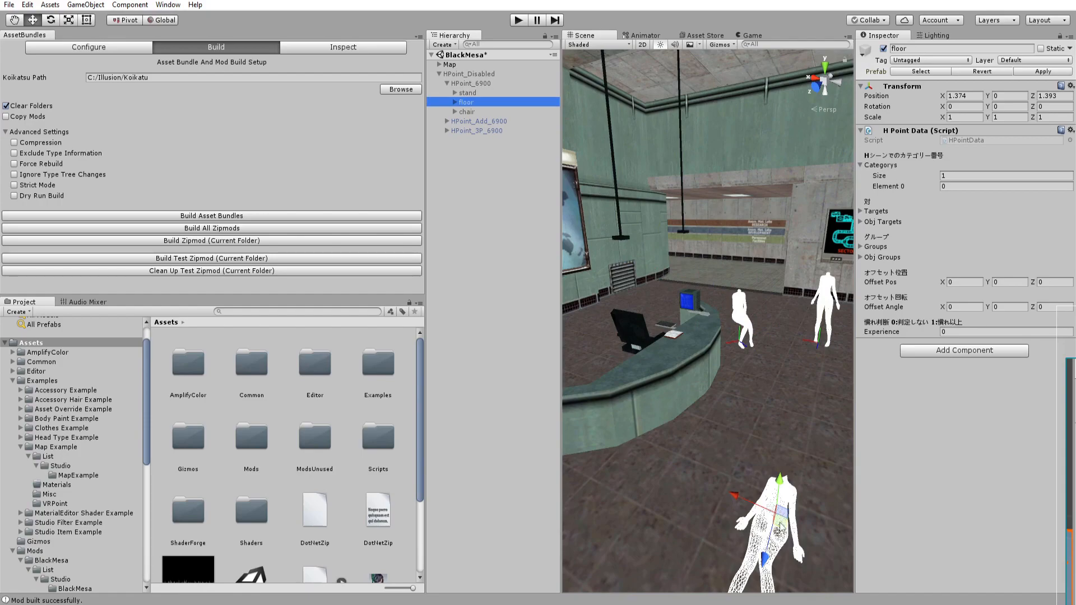
left_click_drag(679, 308, 681, 309)
key("w")
right_click_drag(681, 309, 752, 325)
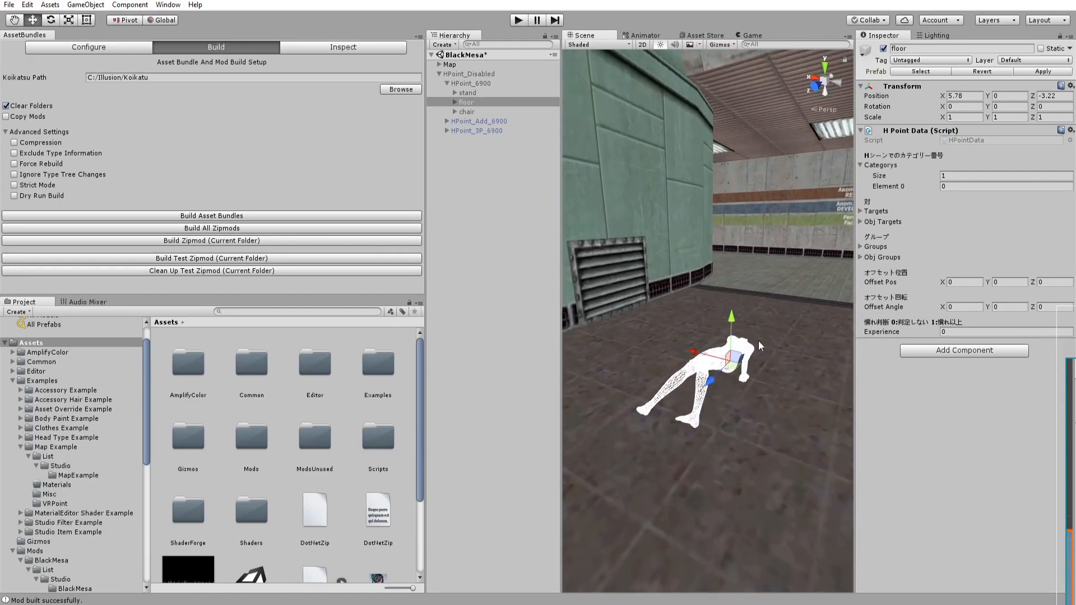
left_click_drag(733, 386, 786, 396)
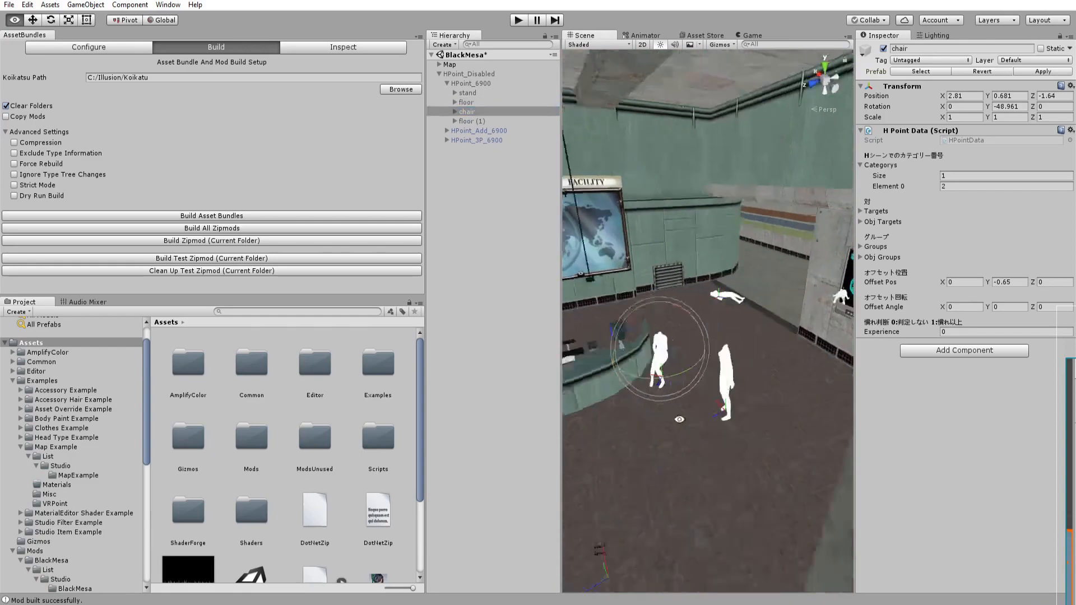
Rotate the intro chair mesh to about -115° around Y.
right_click_drag(673, 415, 659, 428)
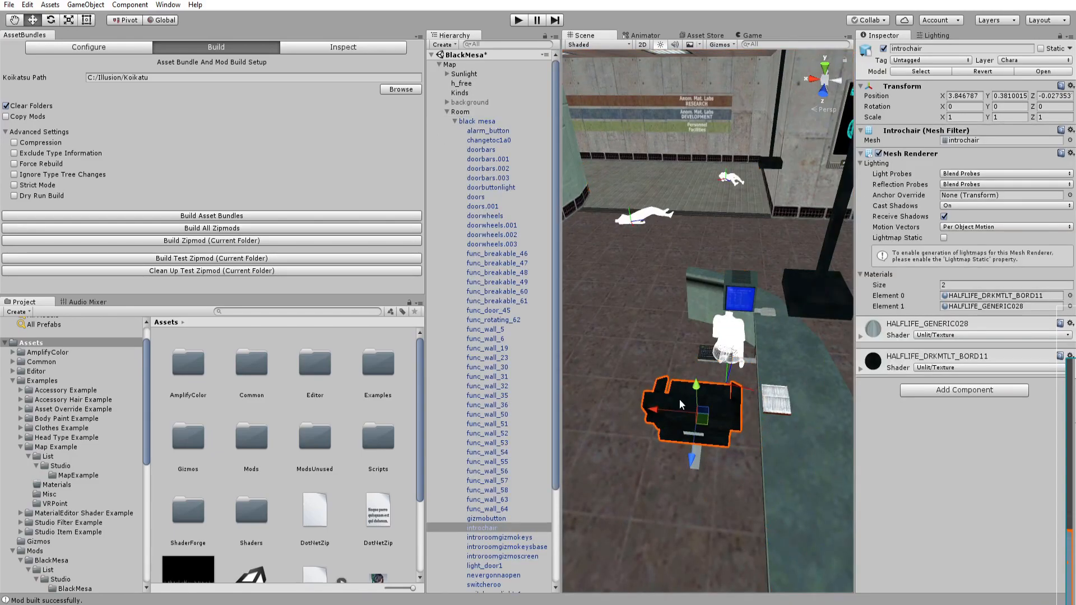
right_click_drag(647, 447, 792, 404)
middle_click_drag(792, 403, 693, 426)
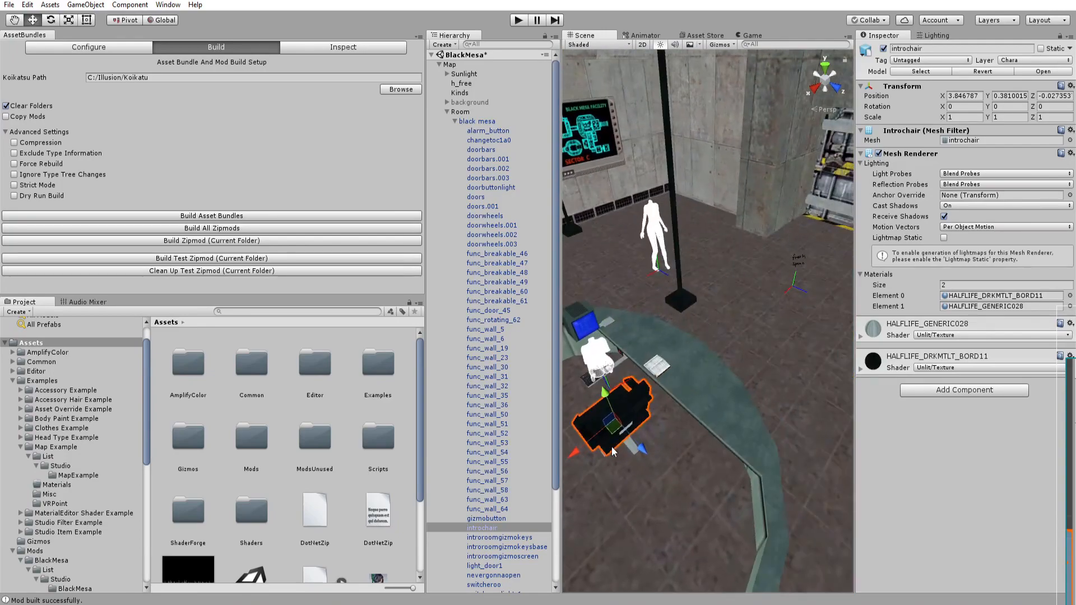
left_click(693, 426)
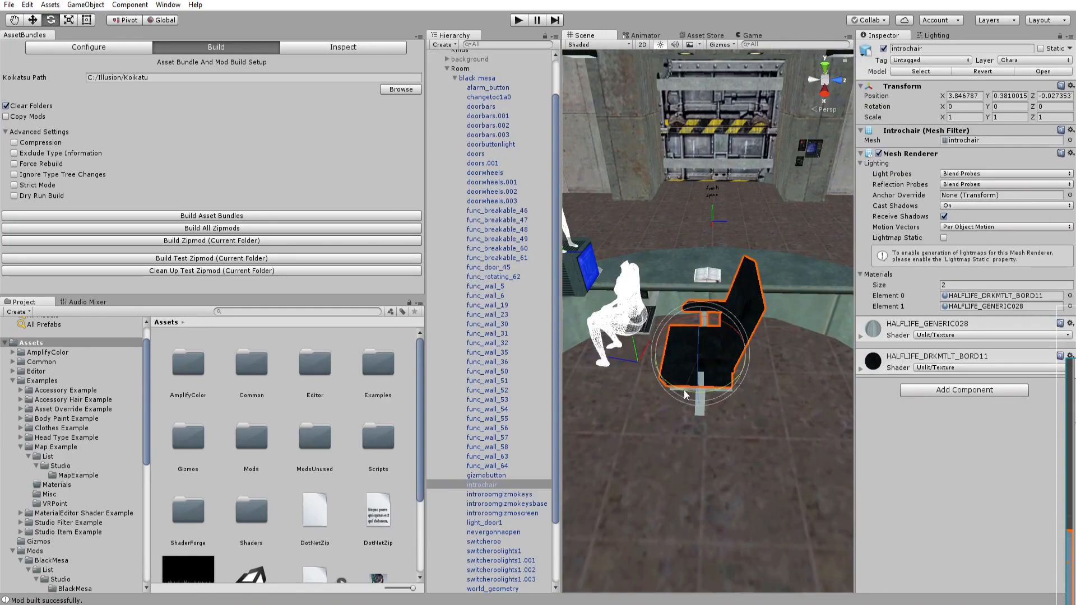
left_click_drag(684, 389, 853, 405)
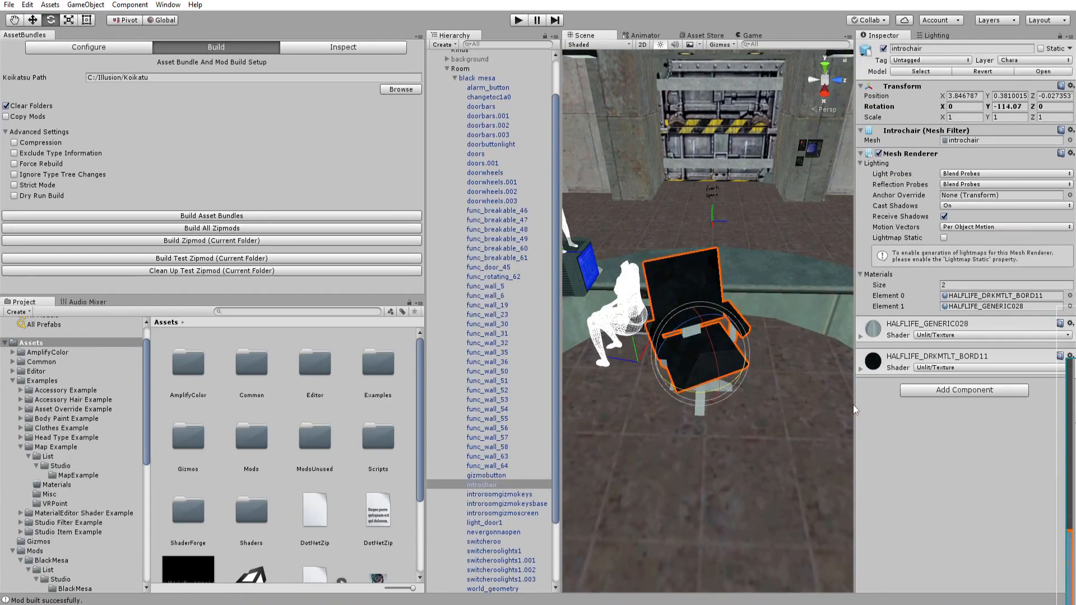
scroll(506, 230, "up", 3)
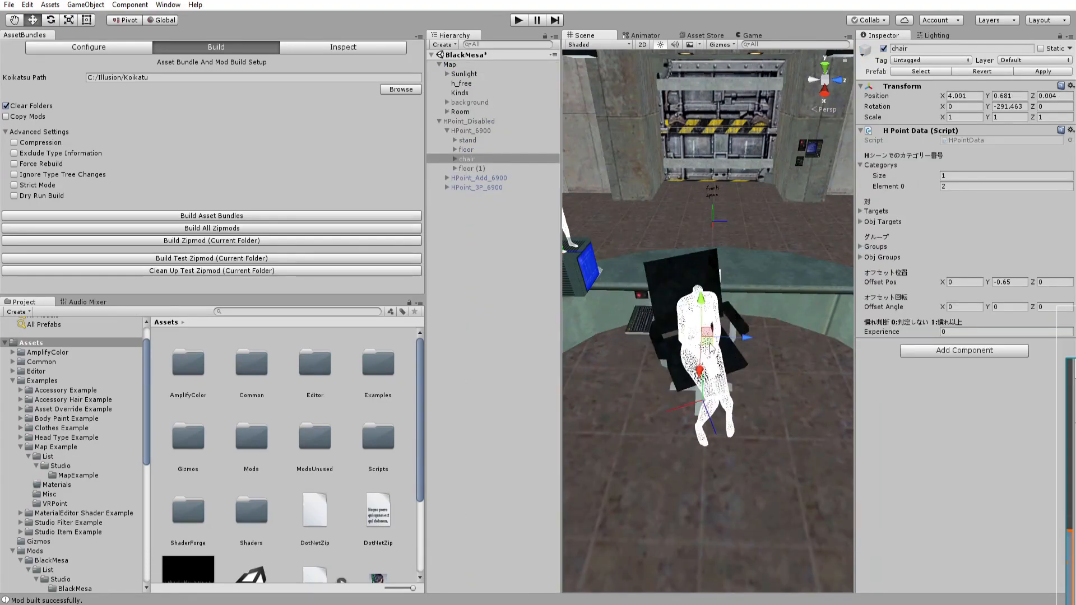
Place the chair H-point on the intro chair at about X 3.92, Y 0.78, Z -0.05 with about -291° Y rotation.
right_click_drag(709, 347, 502, 386, "alt")
left_click_drag(673, 409, 682, 431, "alt")
left_click_drag(702, 342, 832, 377)
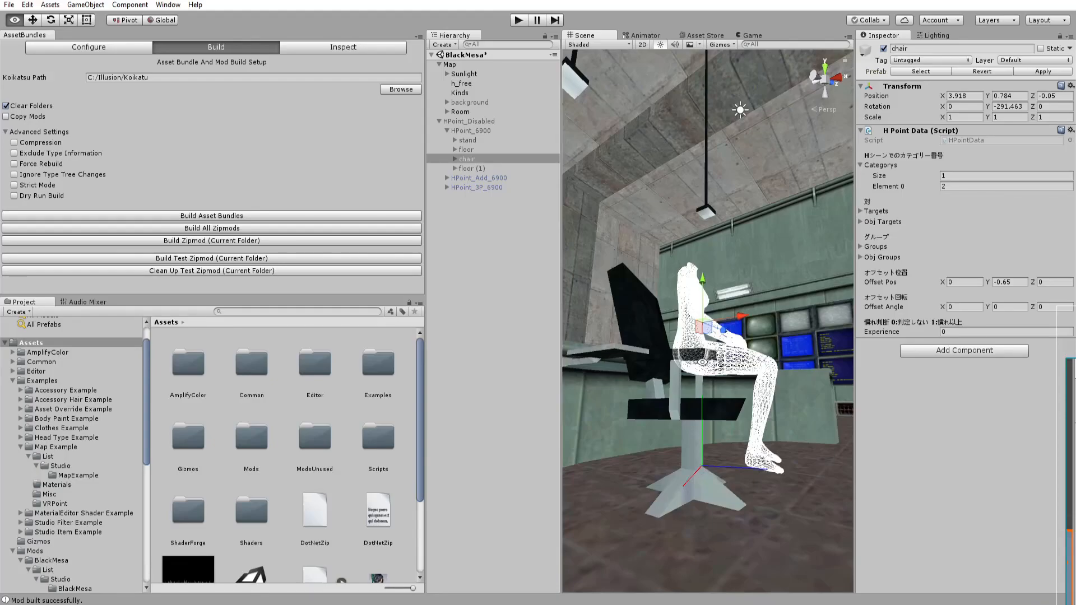
left_click_drag(729, 385, 760, 443, "alt")
left_click_drag(714, 411, 720, 372, "alt")
left_click_drag(707, 302, 451, 508, "alt")
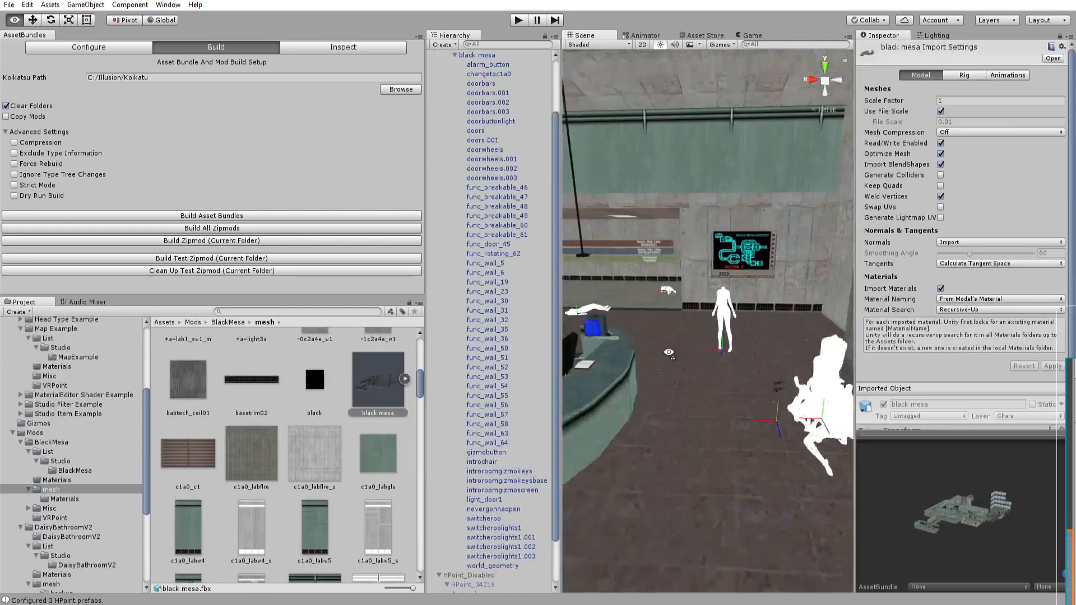
left_click_drag(689, 336, 709, 342, "alt")
right_click_drag(709, 342, 658, 316)
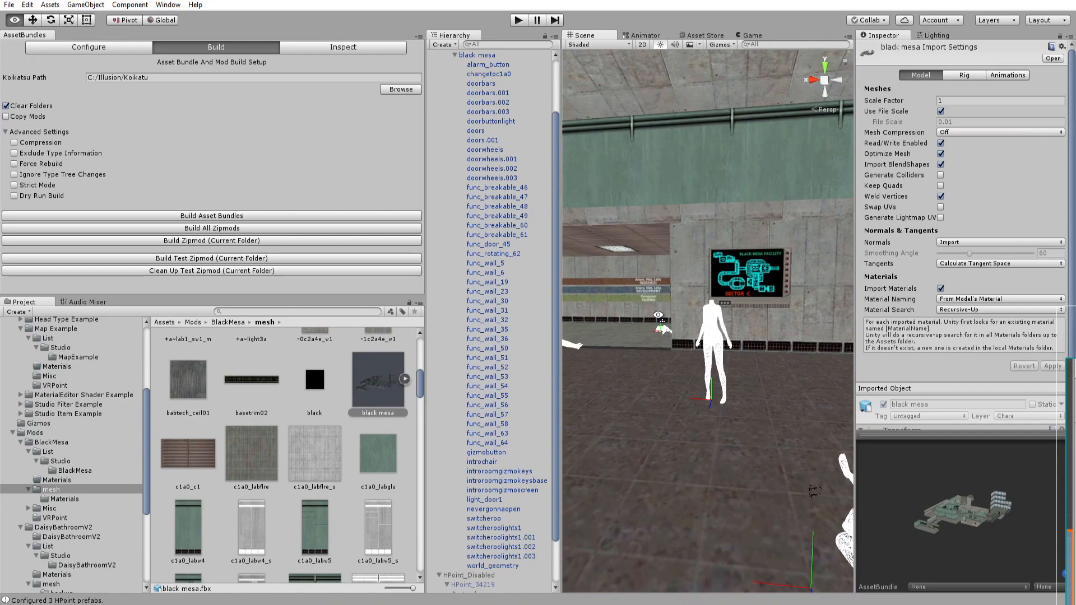
Examine the placed H-points around the control room in the scene view.
right_click_drag(577, 335, 681, 335)
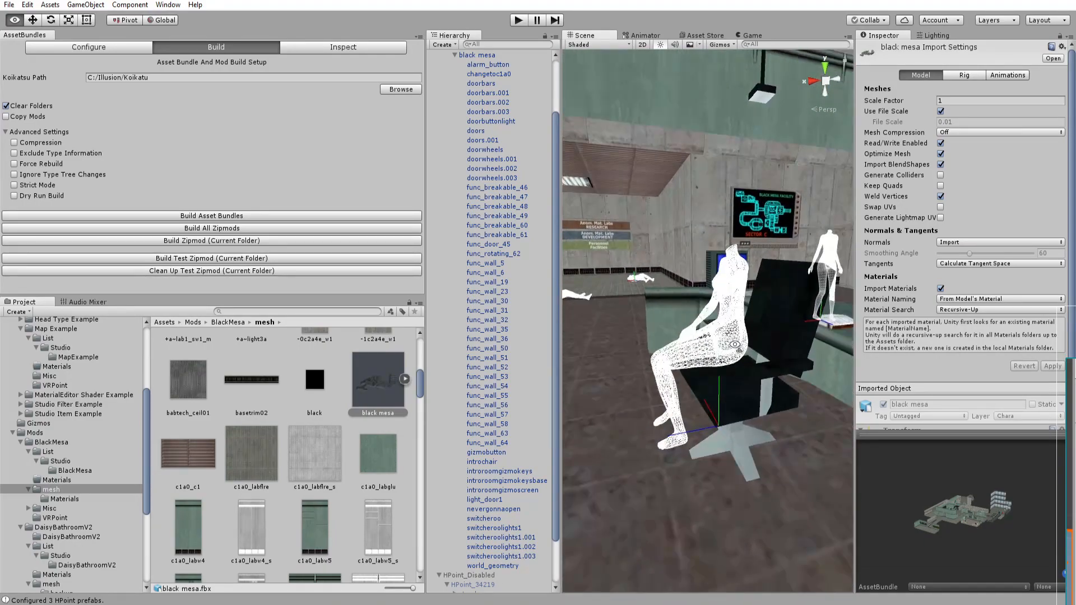
key("s")
right_click_drag(740, 350, 681, 345)
key("w")
key("s")
key("w")
key("s")
left_click(941, 100)
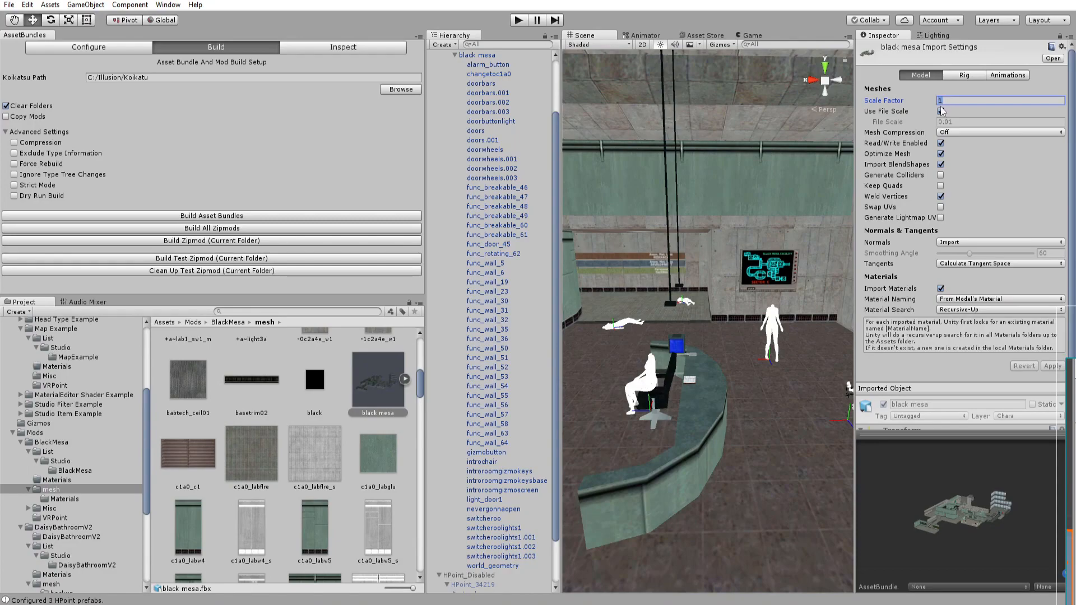
right_click_drag(707, 320, 700, 314)
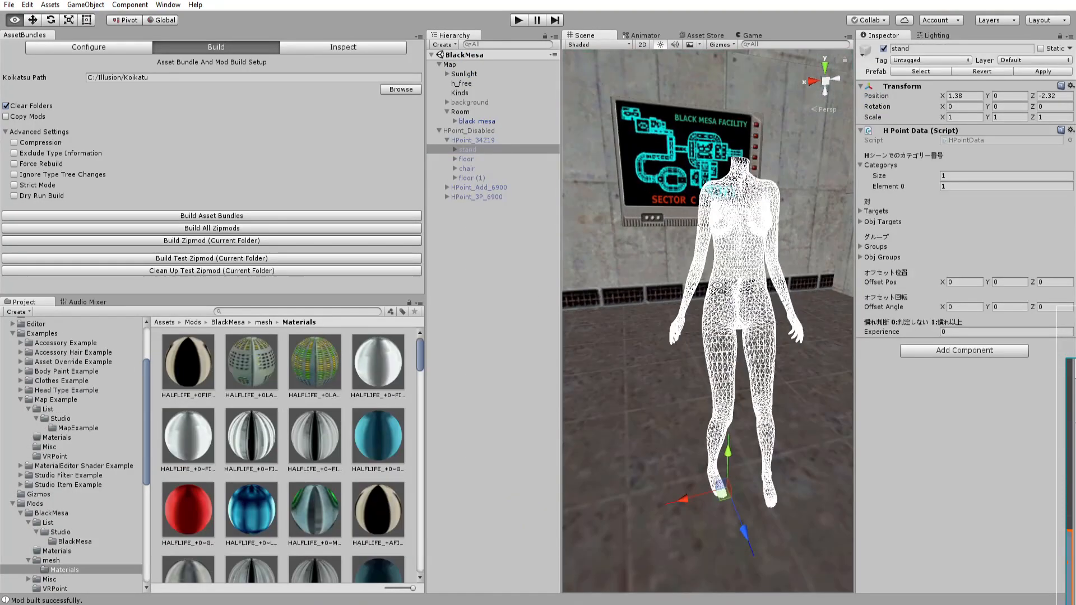
right_click_drag(718, 287, 740, 286)
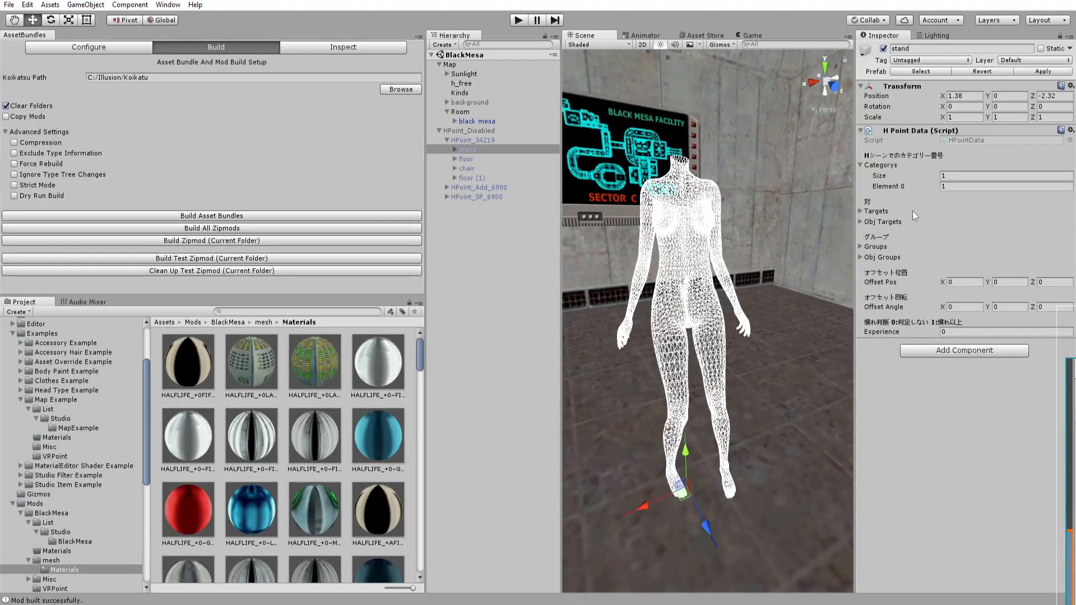
Give the stand H-point two categories, setting Element 0 to 1 and Element 1 to 0.
left_click(960, 177)
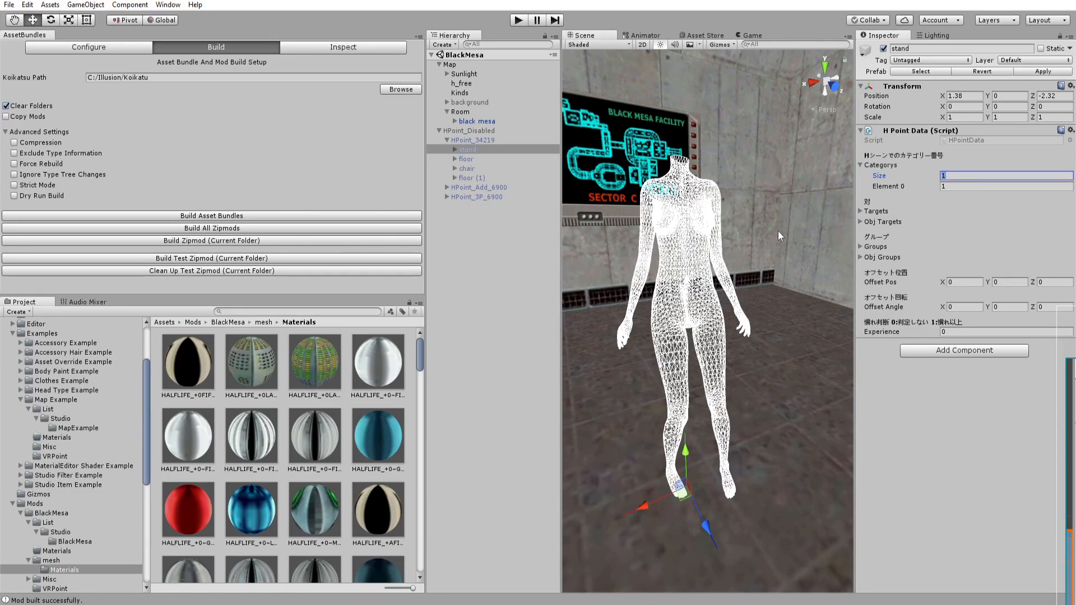
type("2")
key("Return")
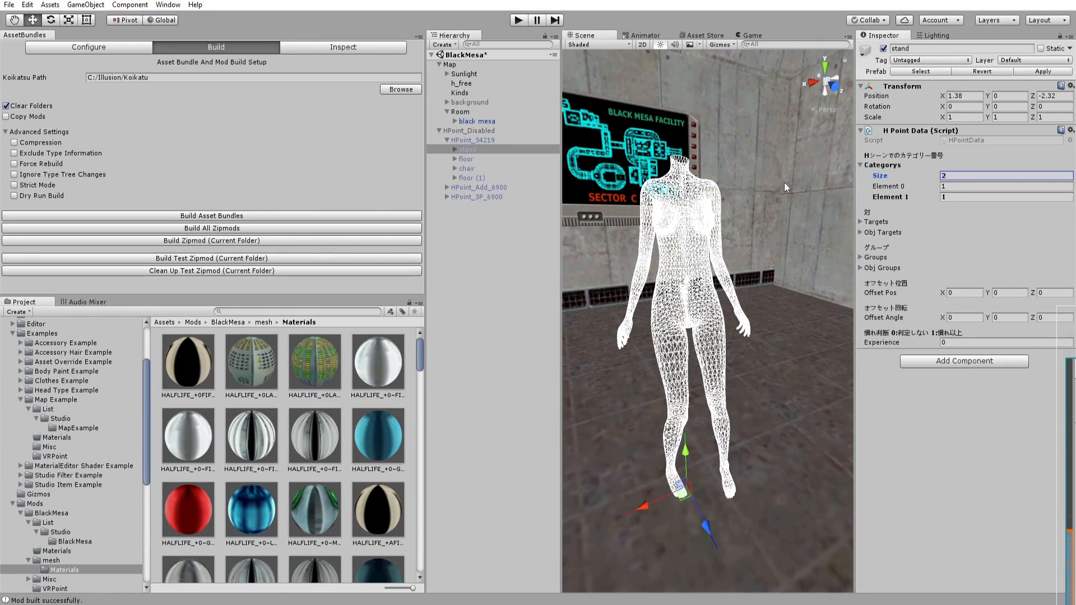
scroll(784, 197, "down", 4)
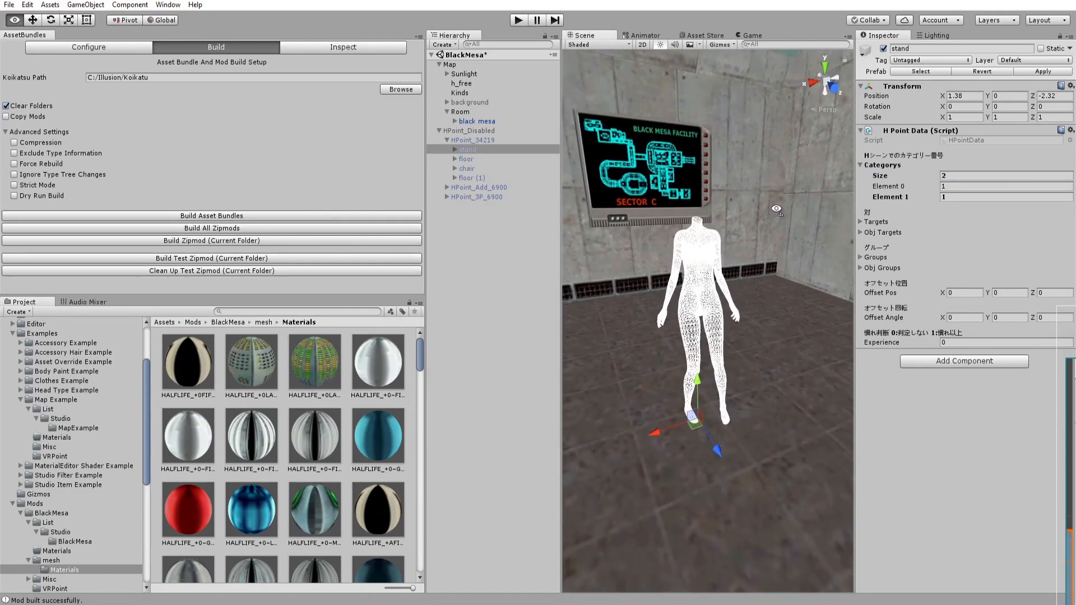
left_click(955, 198)
right_click_drag(786, 210, 694, 252)
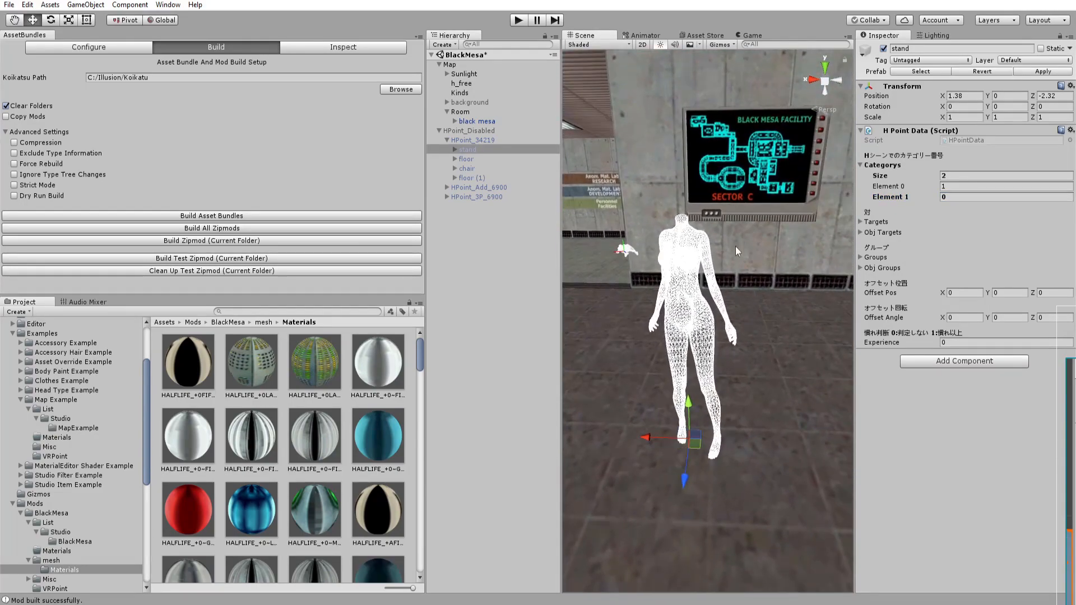
left_click(952, 187)
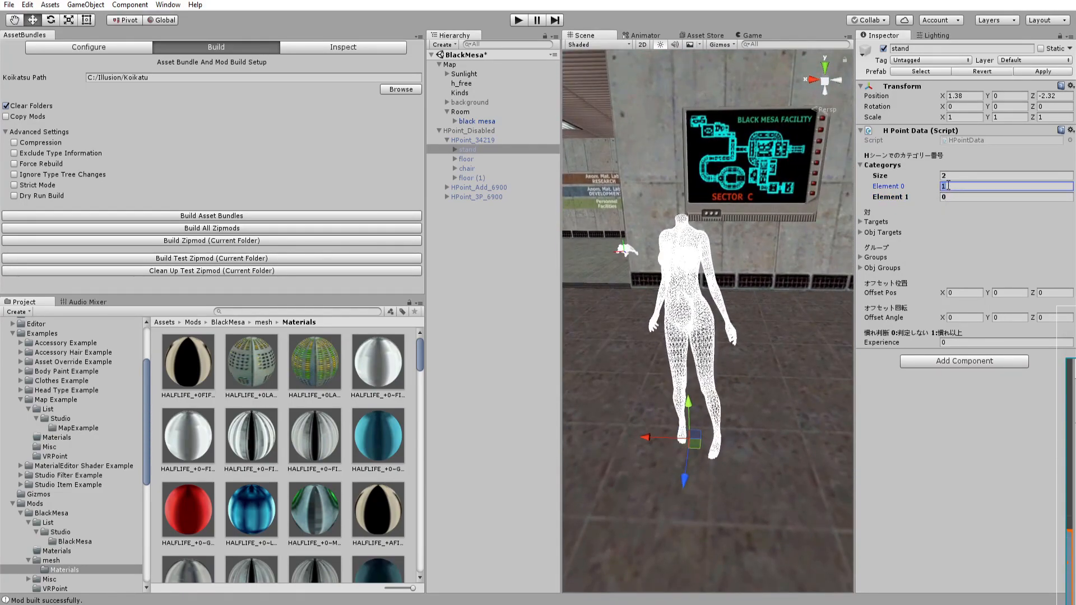
type("0")
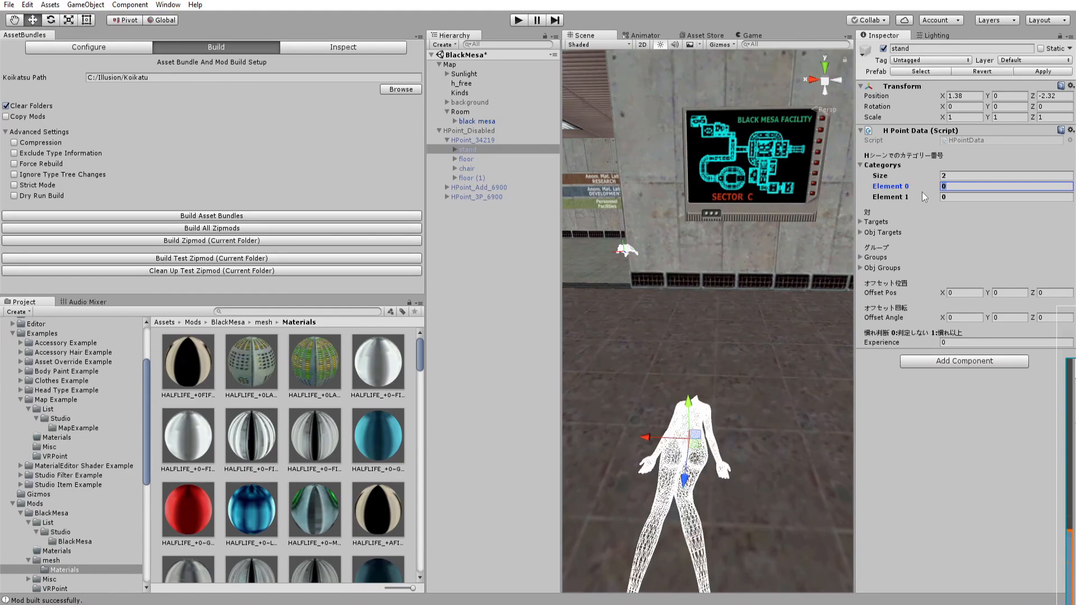
key("BackSpace")
type("1")
Duplicate the stand H-point.
right_click_drag(788, 255, 734, 314)
key("s")
key("s")
key("w")
key("w")
key("s")
key("w")
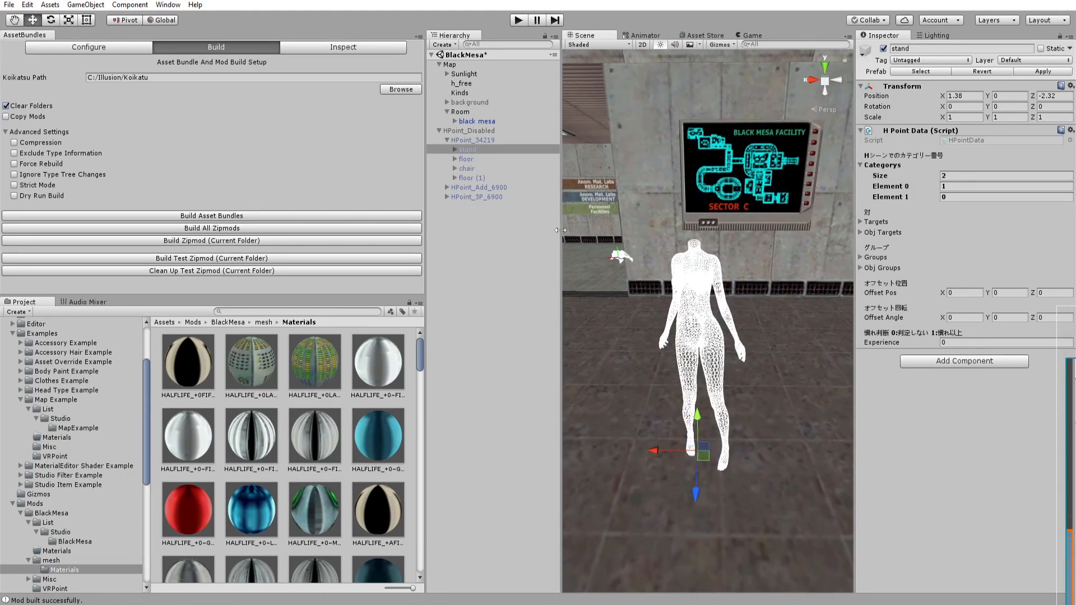
left_click(471, 150)
mouse_move(830, 199)
right_mouse_down()
mouse_move(748, 194)
mouse_move(744, 180)
mouse_move(852, 197)
mouse_move(840, 200)
right_mouse_up()
key("w")
key("s")
right_click_drag(801, 331, 812, 333)
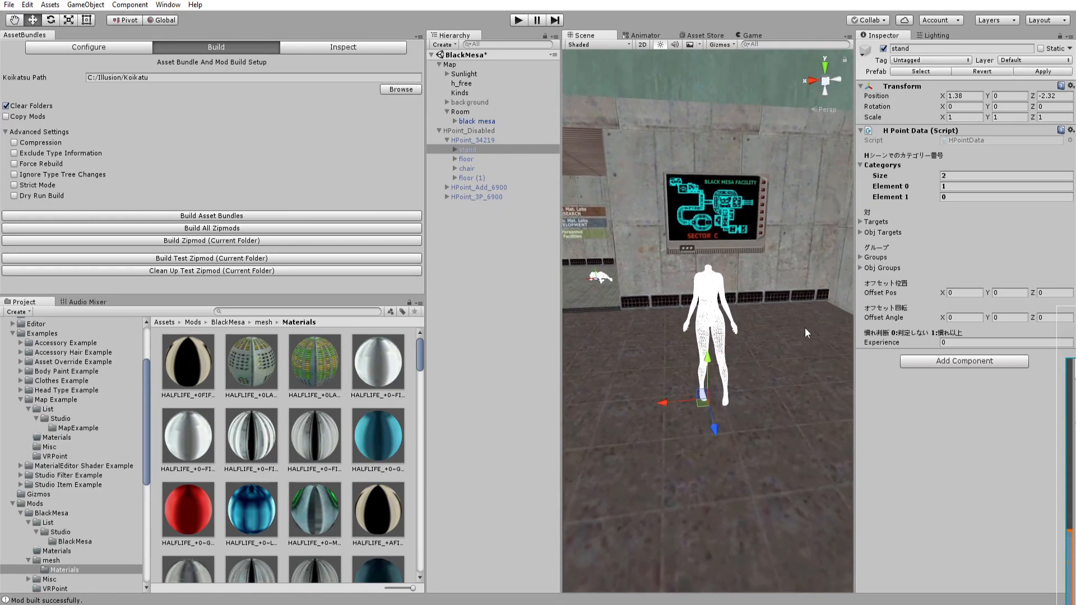
left_click(484, 150)
key("ctrl+d")
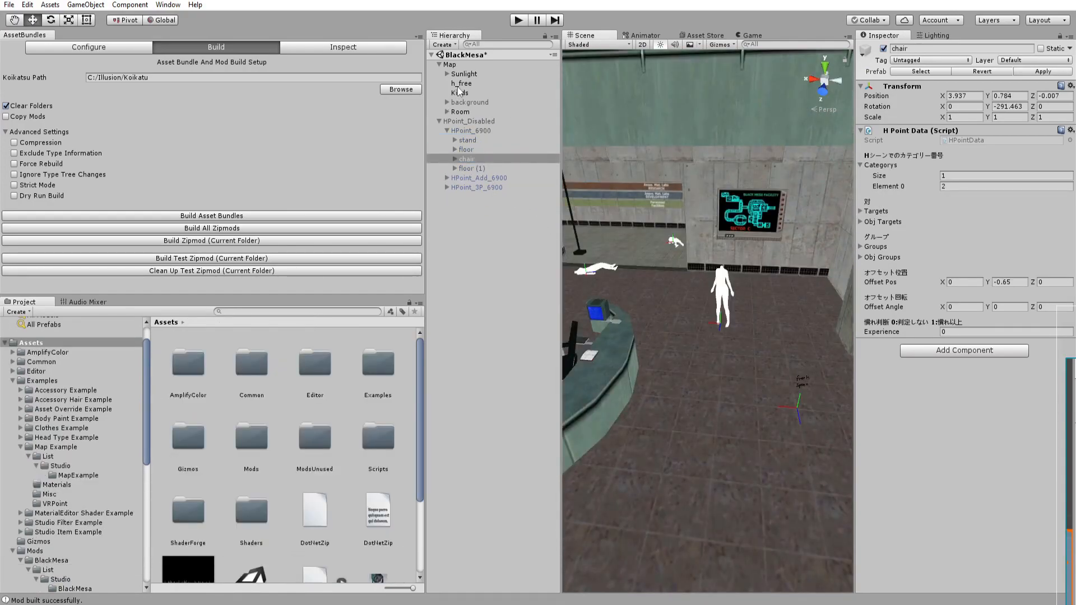
Reposition the h_free warp point across the map.
left_click(459, 84)
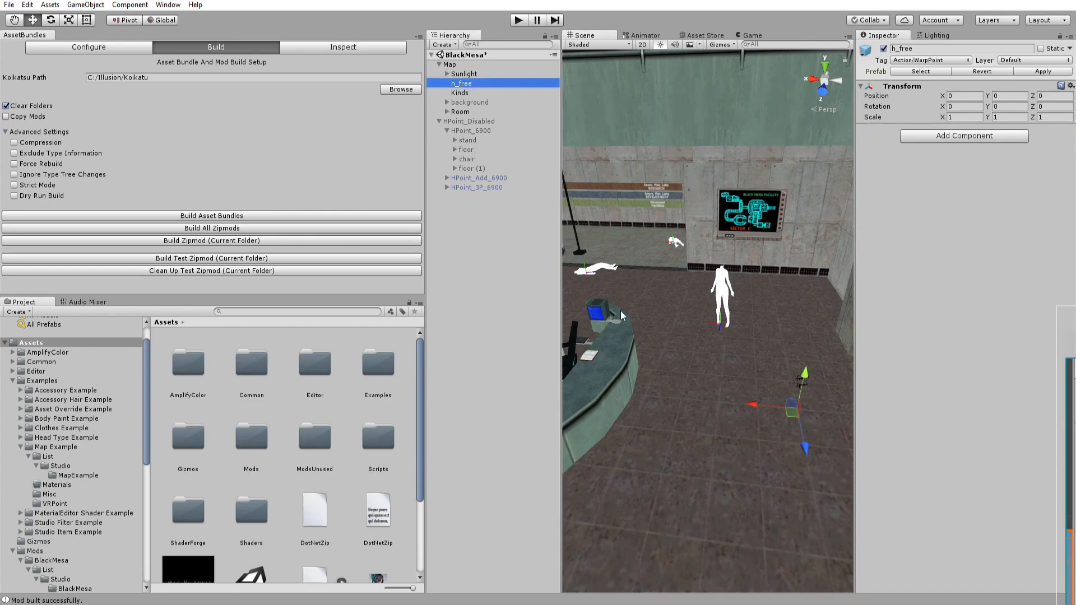
left_click_drag(792, 413, 716, 442)
key("ctrl+z")
key("e")
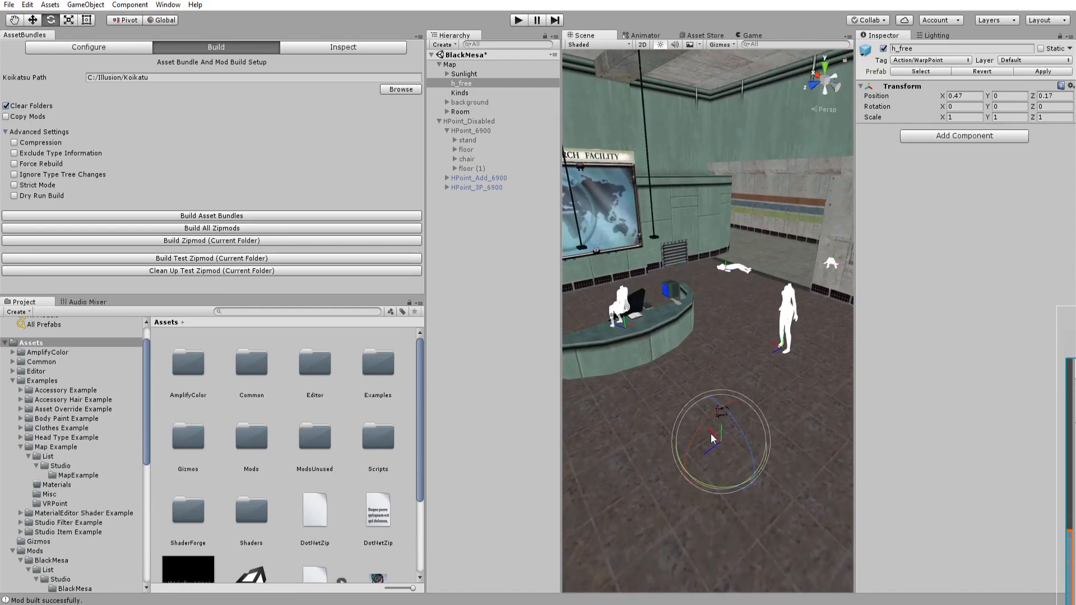
left_click_drag(685, 426, 782, 211, "alt")
key("w")
key("f")
left_click_drag(781, 315, 698, 401, "alt")
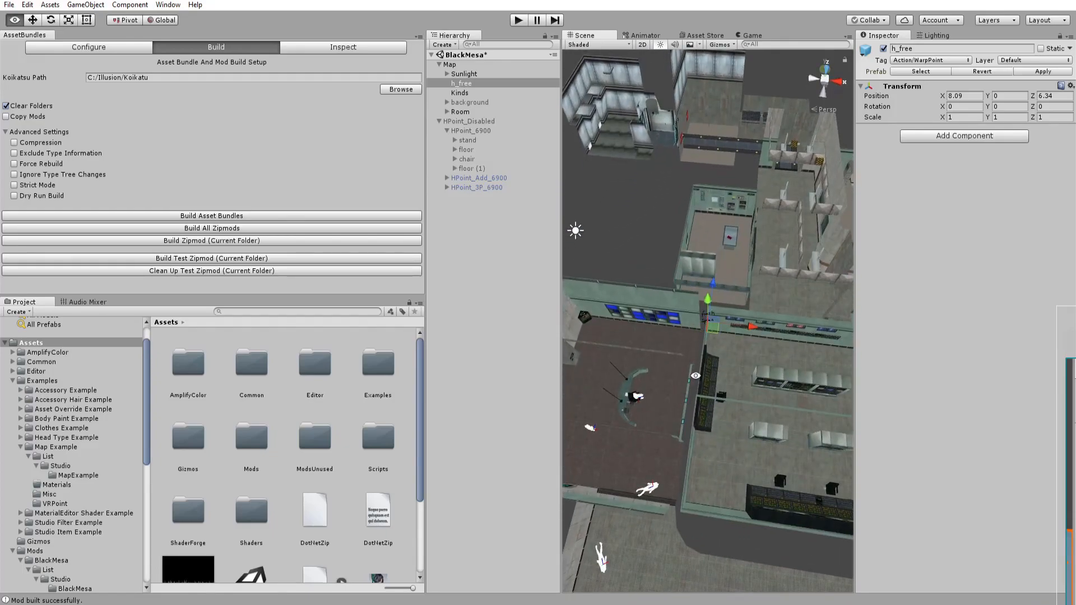
left_click_drag(713, 329, 722, 239)
key("f")
right_click_drag(734, 263, 449, 304, "alt")
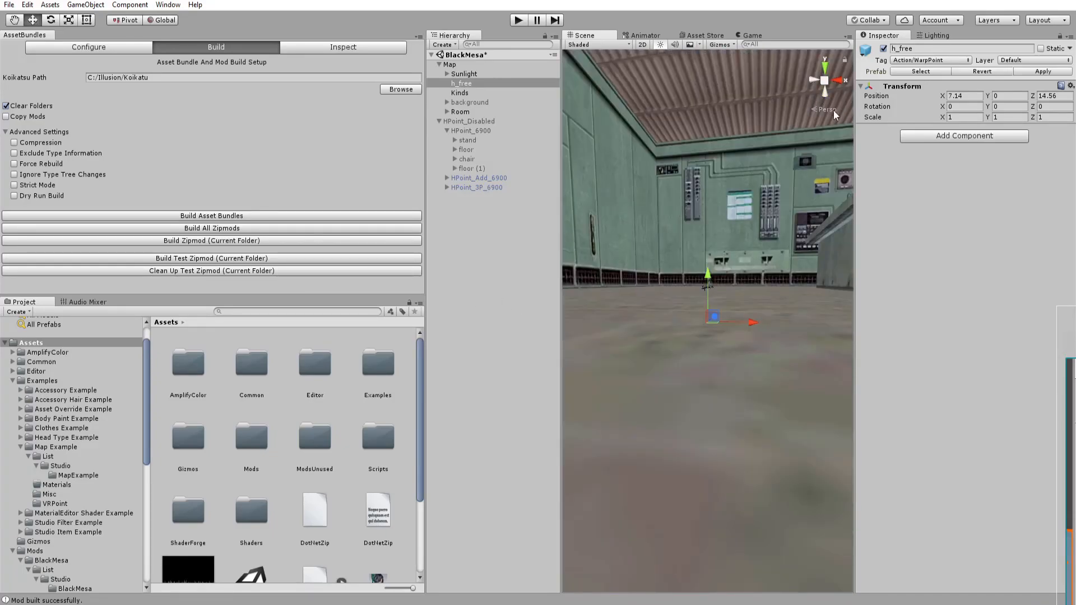
Undo the last three h_free moves and refocus the view on the room.
left_click(832, 110)
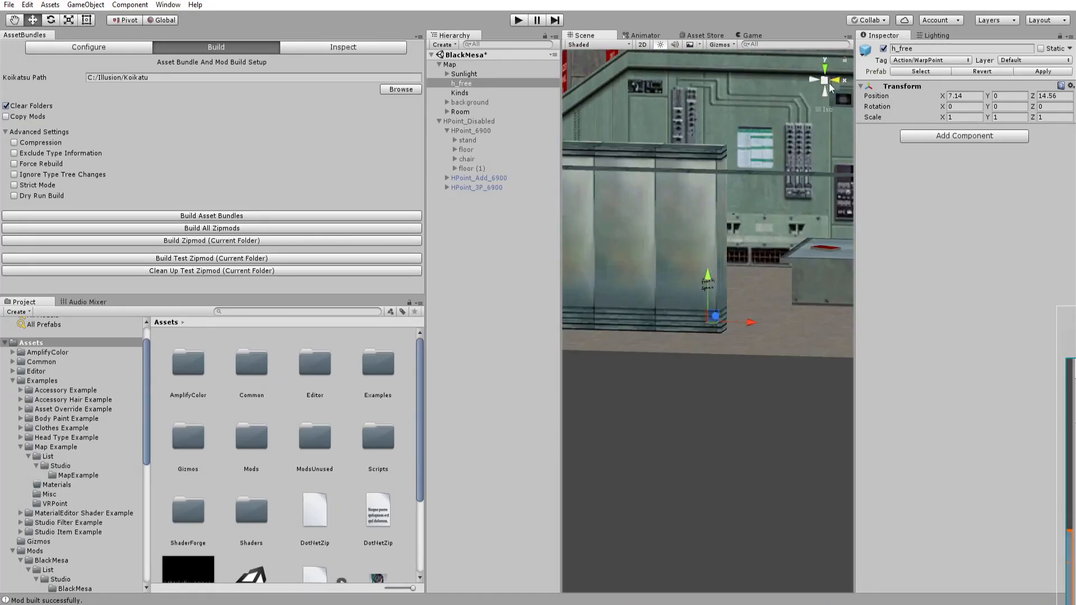
left_click(813, 81)
left_click_drag(708, 277, 690, 341)
left_click(830, 111)
scroll(691, 341, "down", 6)
key("ctrl+z")
key("ctrl+z")
key("ctrl+z")
key("f")
left_click_drag(722, 400, 674, 415, "alt")
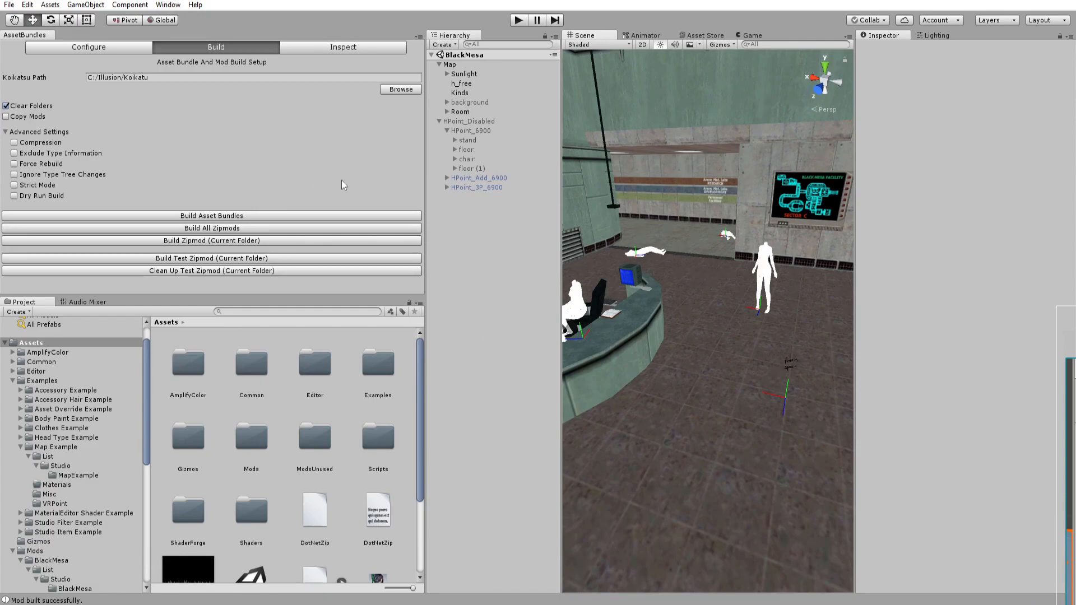
Rename the HPoint_6900 group to HPoint_34219 to match the mod's H-point prefab.
scroll(329, 412, "down", 4)
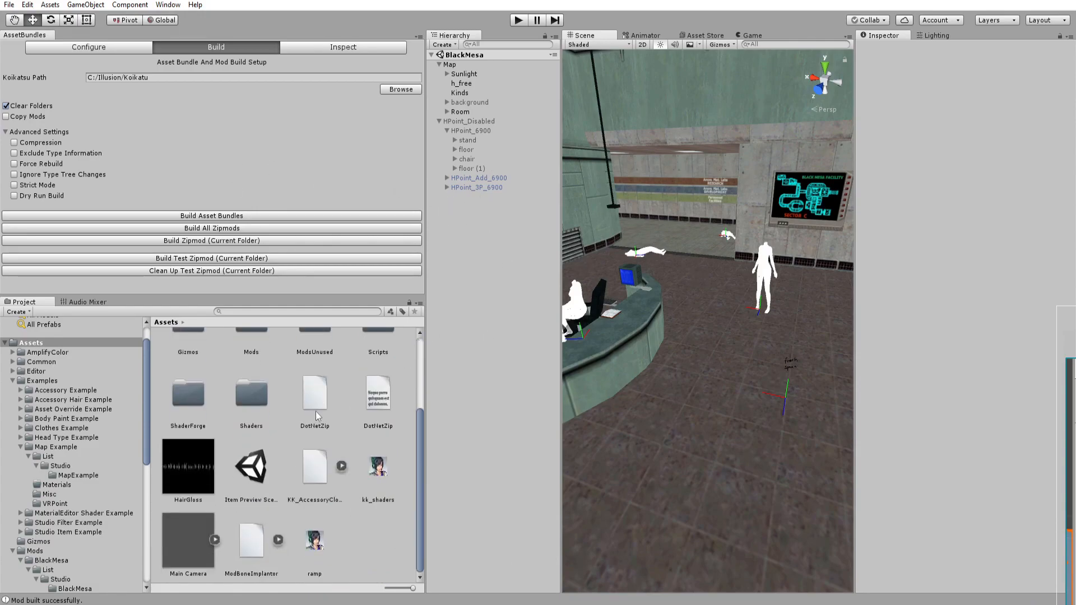
left_click(51, 560)
left_click(381, 438)
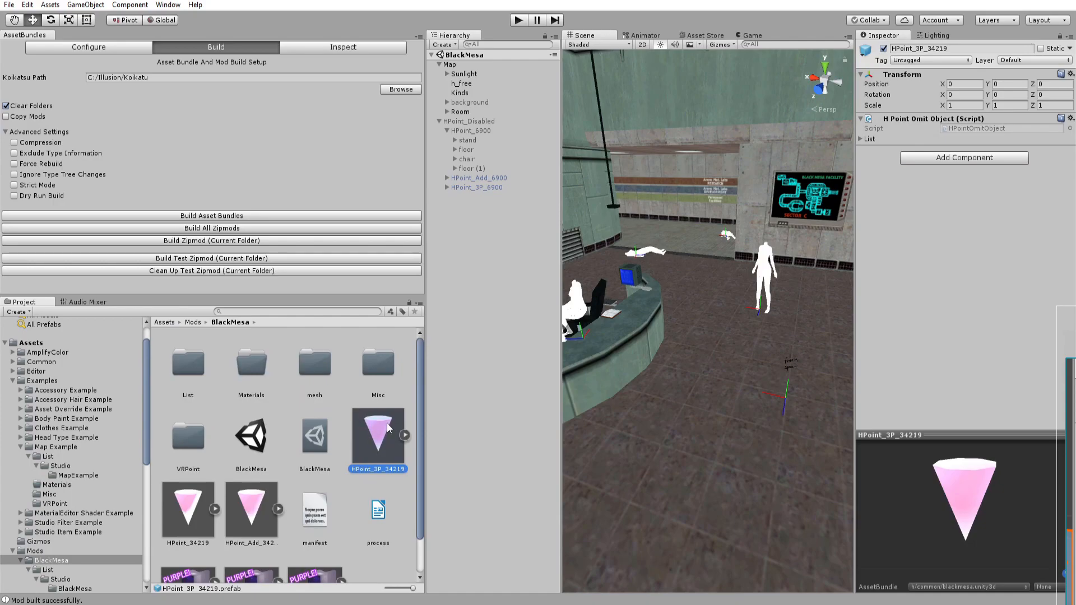
left_click(375, 432)
left_click(325, 432)
left_click(368, 435)
left_click(191, 515)
scroll(195, 493, "down", 2)
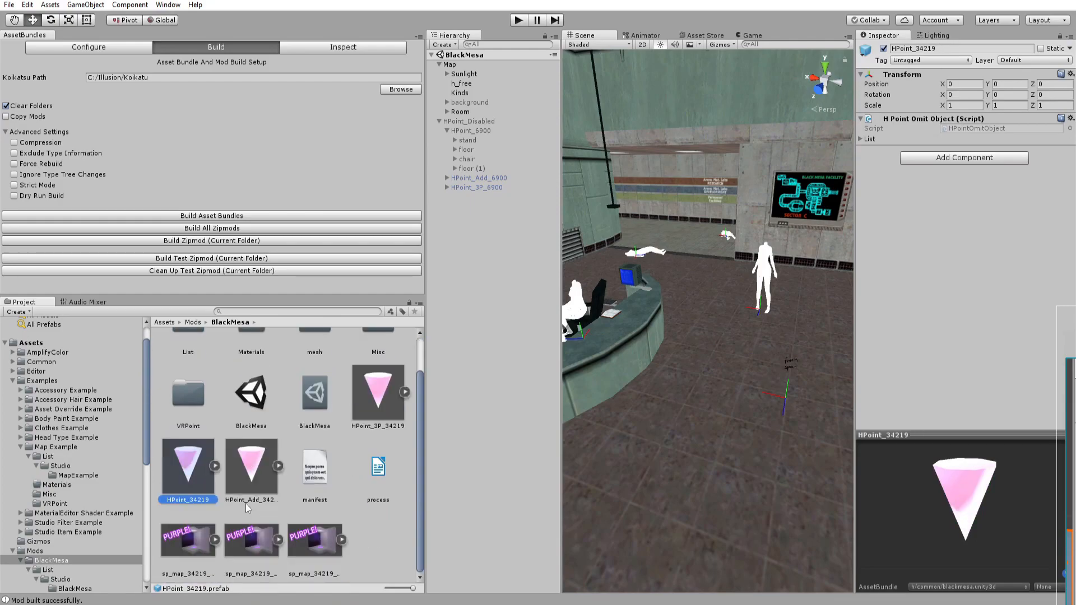
left_click(467, 134)
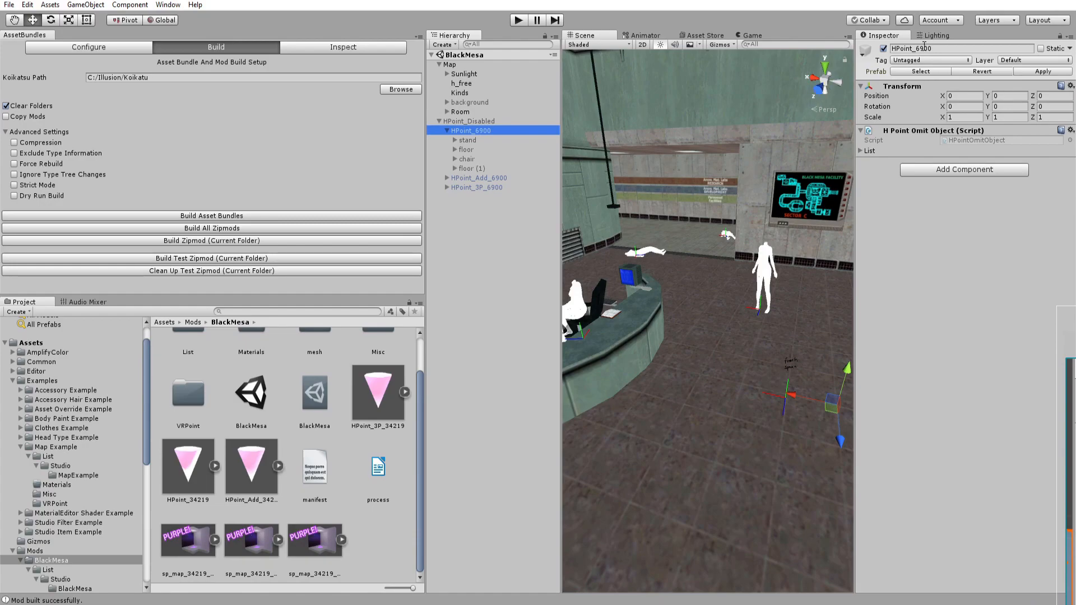
left_click_drag(940, 49, 862, 47)
type("HPoint_34219")
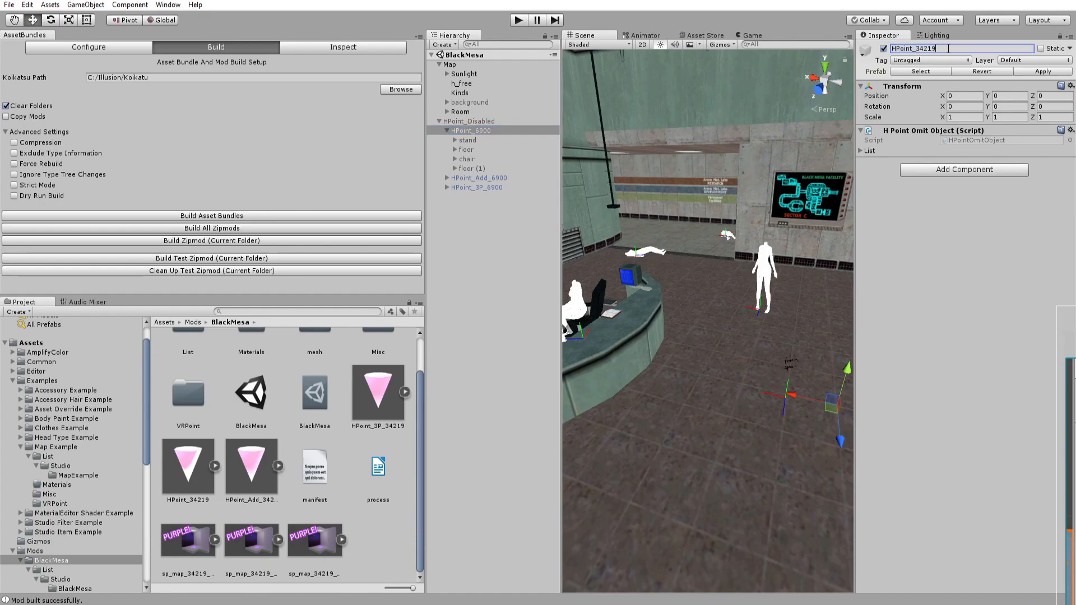
Replace the HPoint_34219 prefab asset with the renamed HPoint_34219 group from the scene.
key("Return")
left_click(461, 134)
left_click_drag(461, 133, 188, 460)
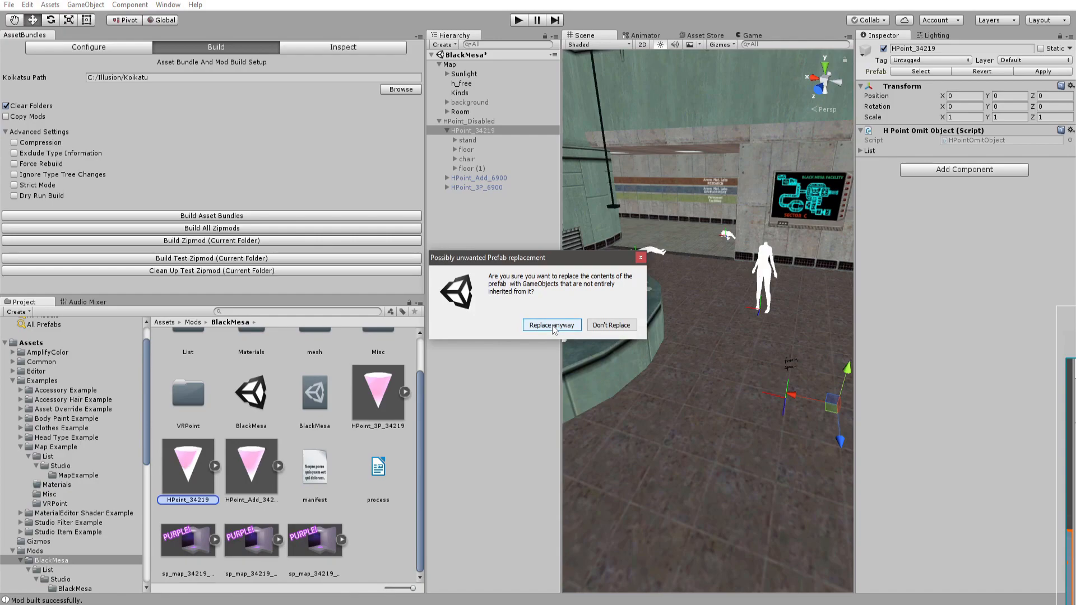
left_click(552, 326)
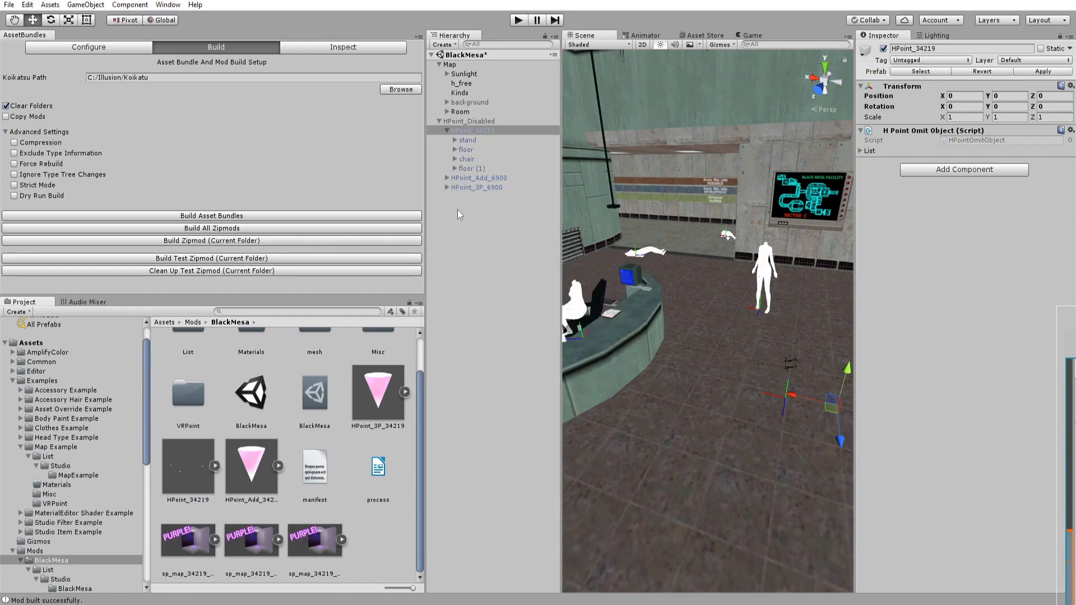
Deactivate the HPoint_34219, HPoint_3P_6900 and HPoint_Add_6900 groups in the scene.
left_click(884, 49)
left_click(477, 187)
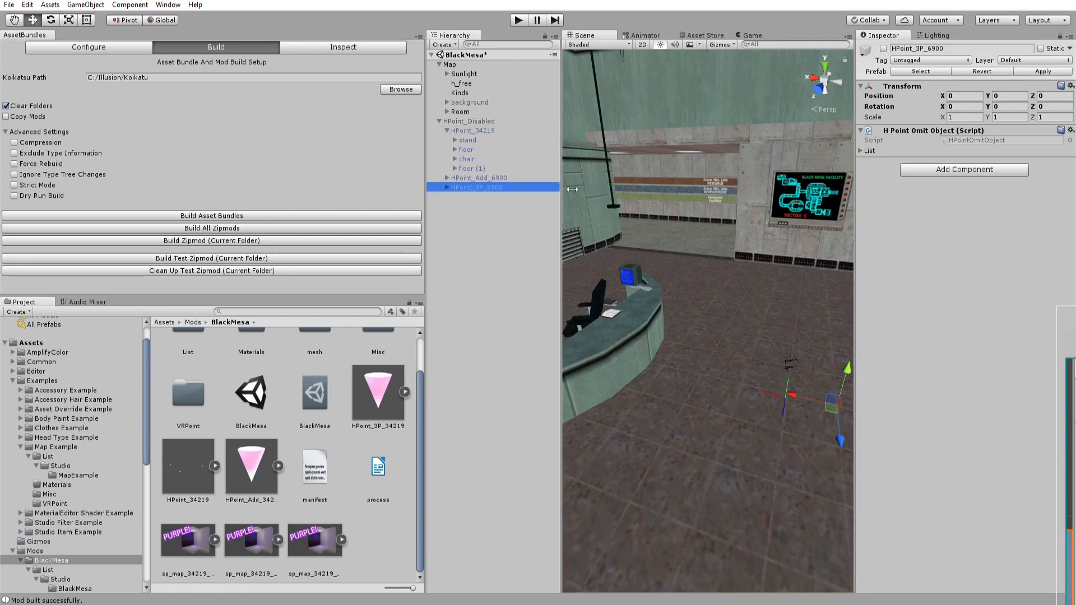
left_click(883, 49)
right_click_drag(748, 150, 566, 238)
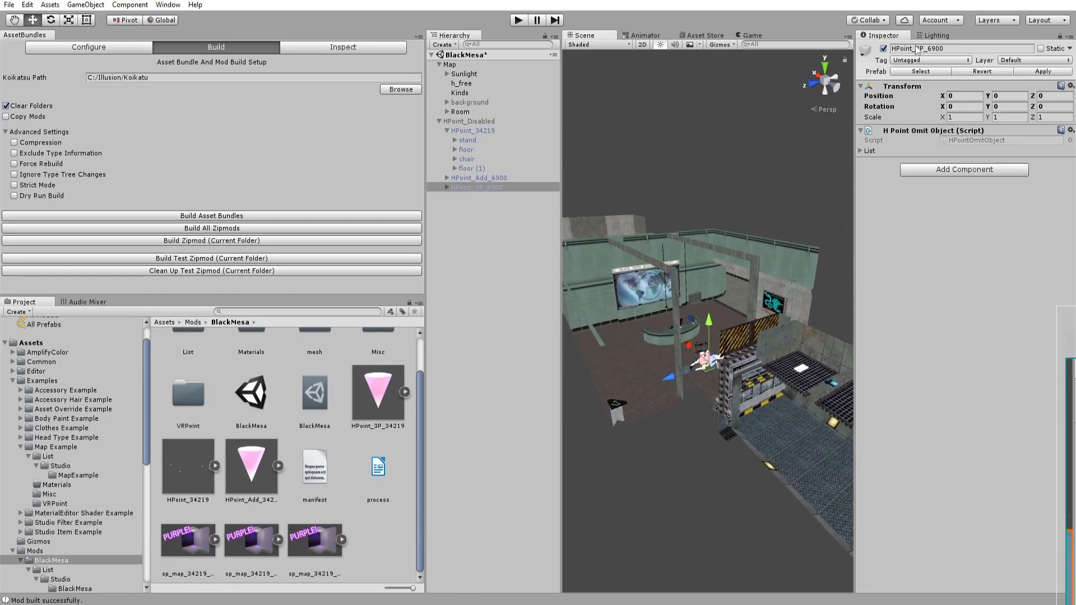
left_click(884, 49)
left_click(493, 177)
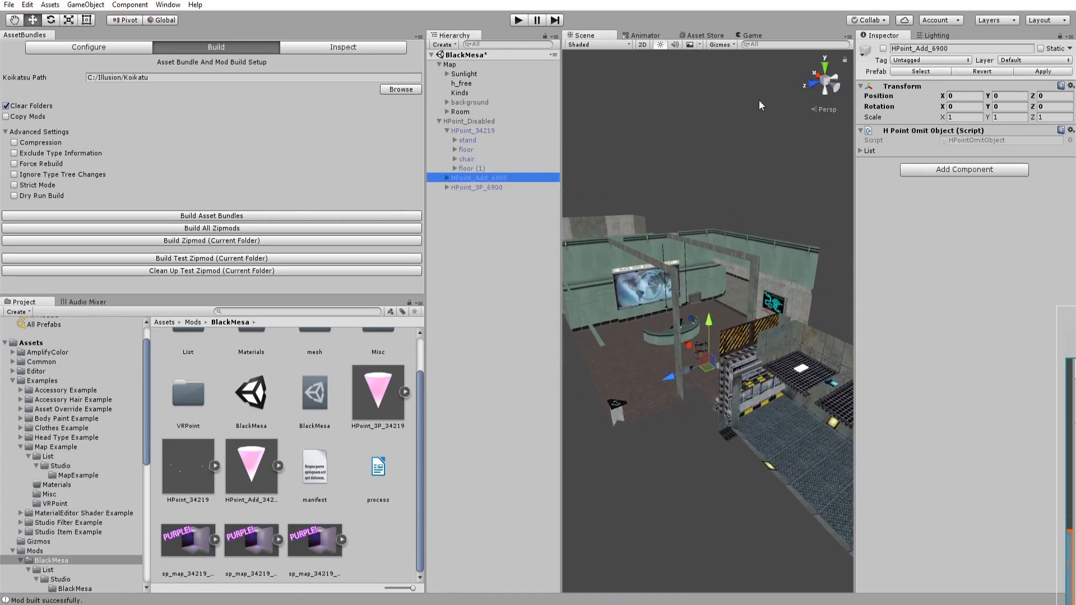
left_click(884, 48)
Inspect the H-point groups in the scene and select the HPoint_34219 prefab in the BlackMesa folder.
right_click_drag(745, 263, 570, 244)
left_click(570, 245)
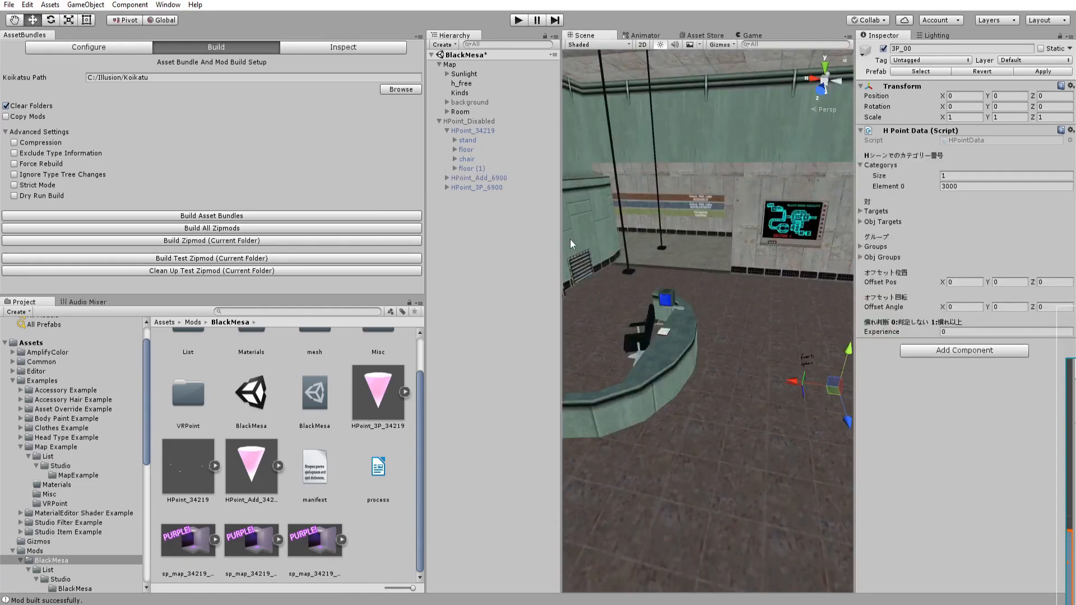
left_click(483, 179)
key("Right")
left_click(447, 177)
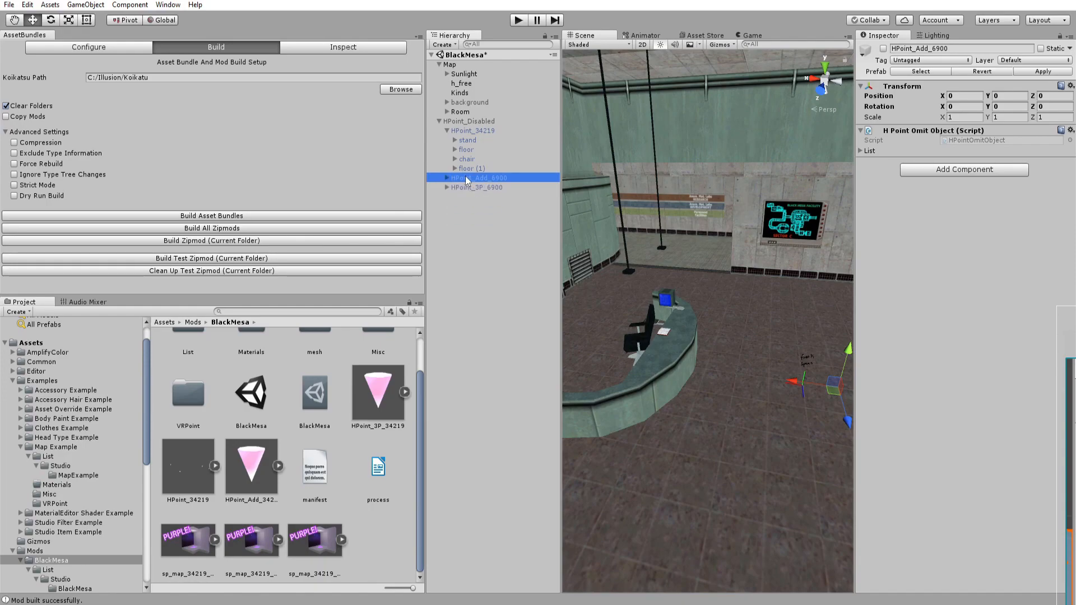
left_click_drag(249, 482, 462, 178)
mouse_move(743, 285)
right_mouse_down()
mouse_move(784, 290)
mouse_move(705, 255)
mouse_move(749, 277)
mouse_move(740, 271)
right_mouse_up()
key("s")
key("s")
scroll(285, 460, "up", 1)
left_click(187, 506)
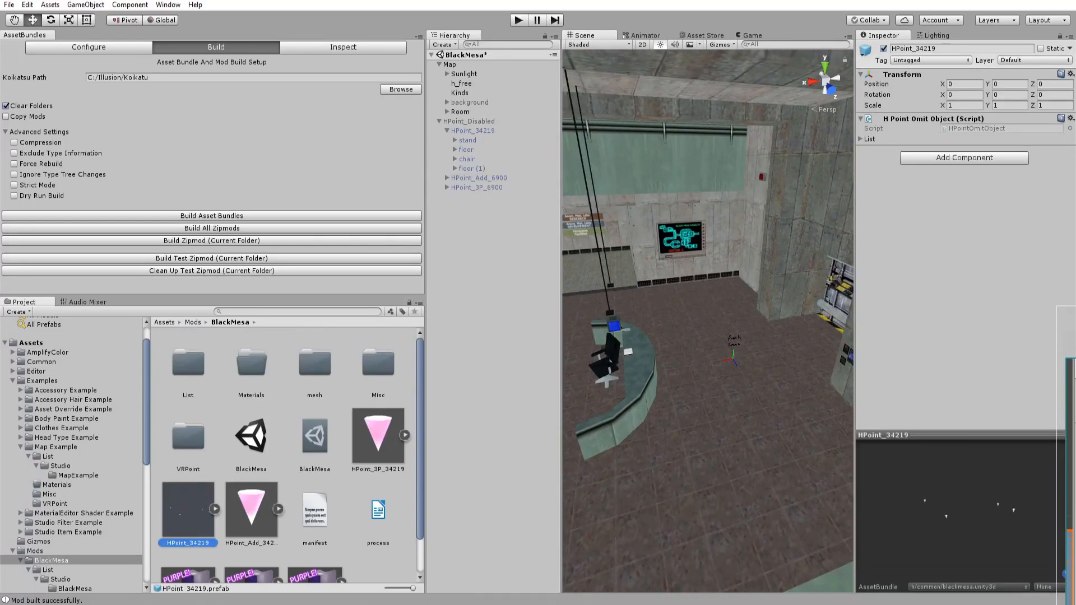
In File Explorer, replace the VRPoint folder's 6900 prefabs with copies of the three 34219 H-point prefabs.
left_click(196, 604)
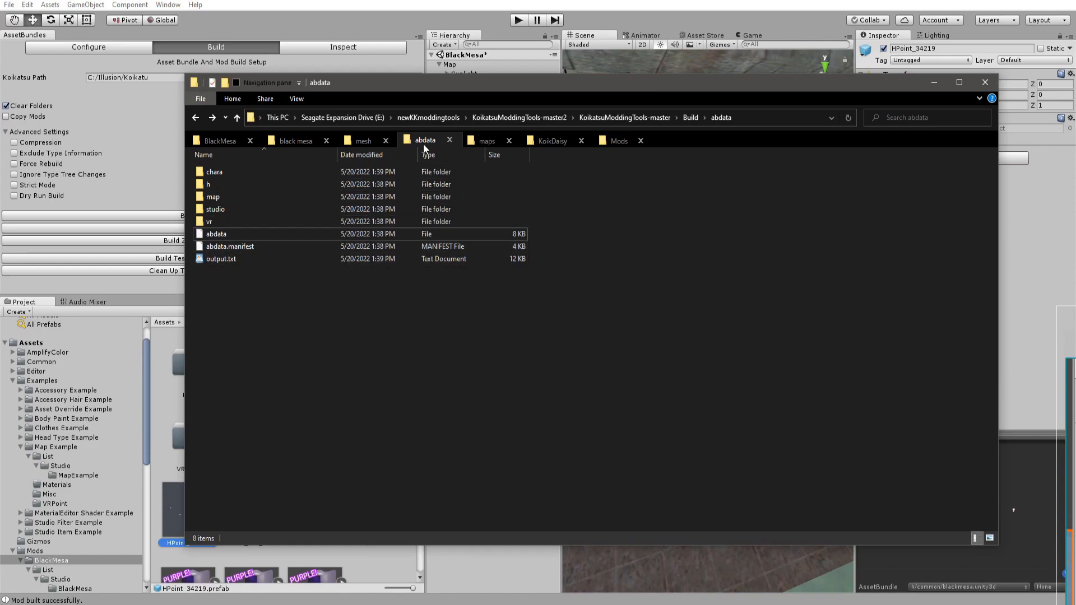
left_click(368, 139)
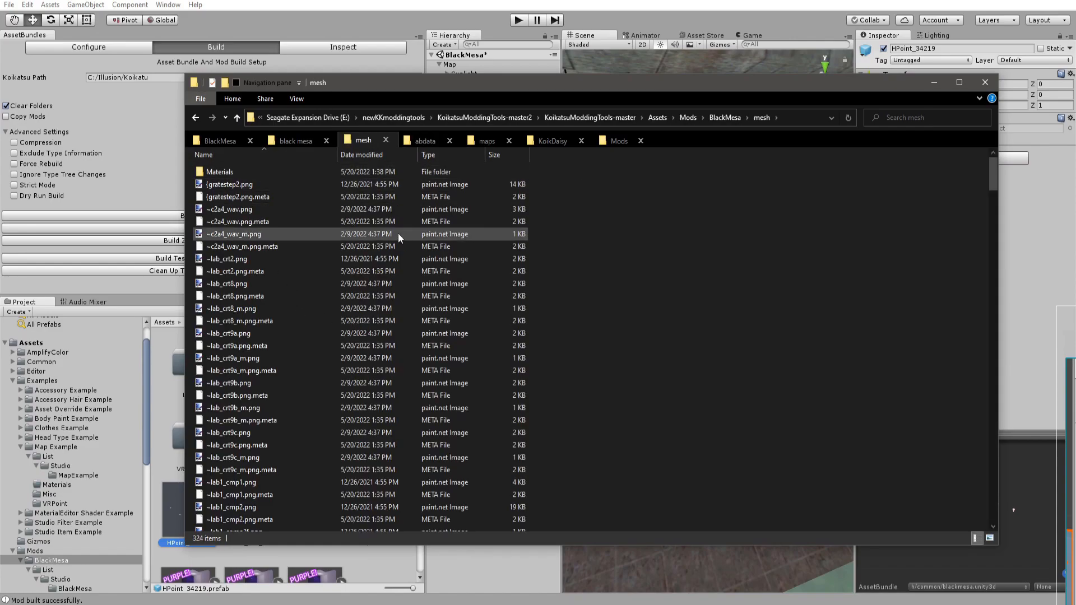
left_click(716, 120)
scroll(269, 358, "down", 1)
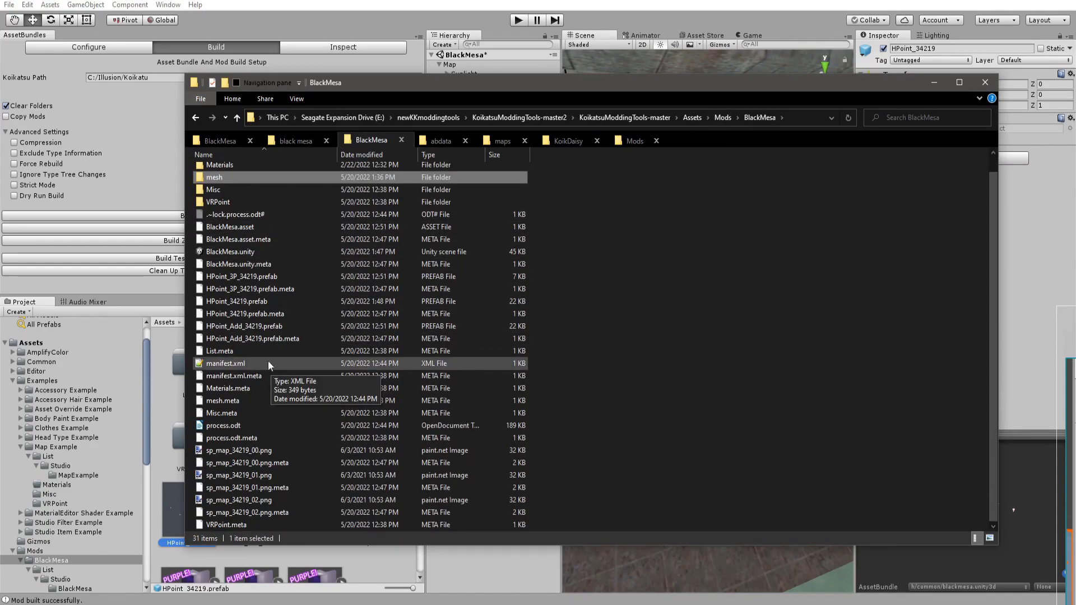
left_click(461, 242)
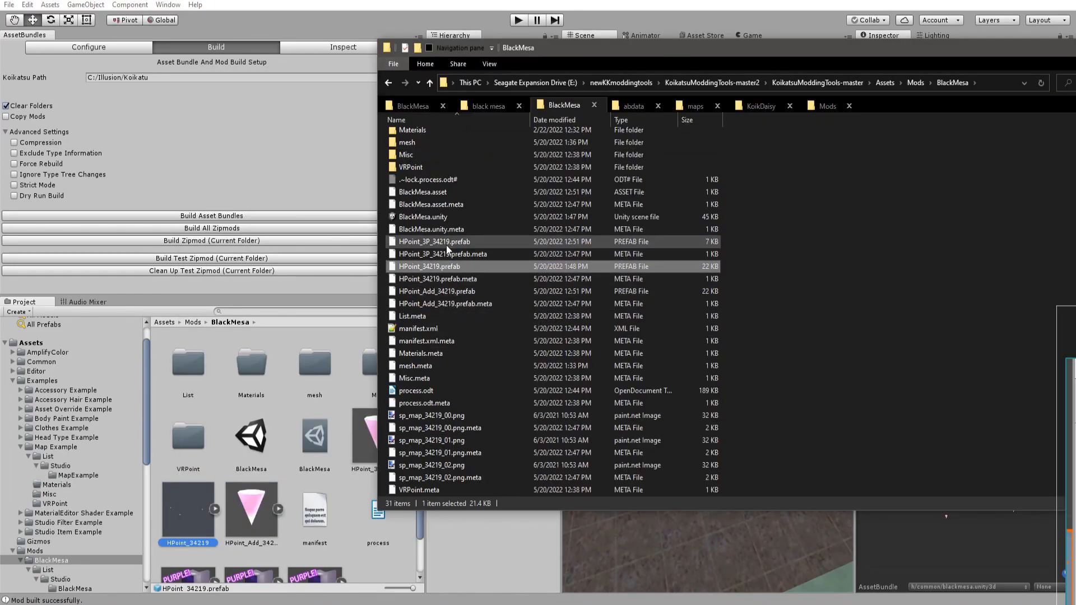
left_click(448, 266, "ctrl")
left_click(445, 292, "ctrl")
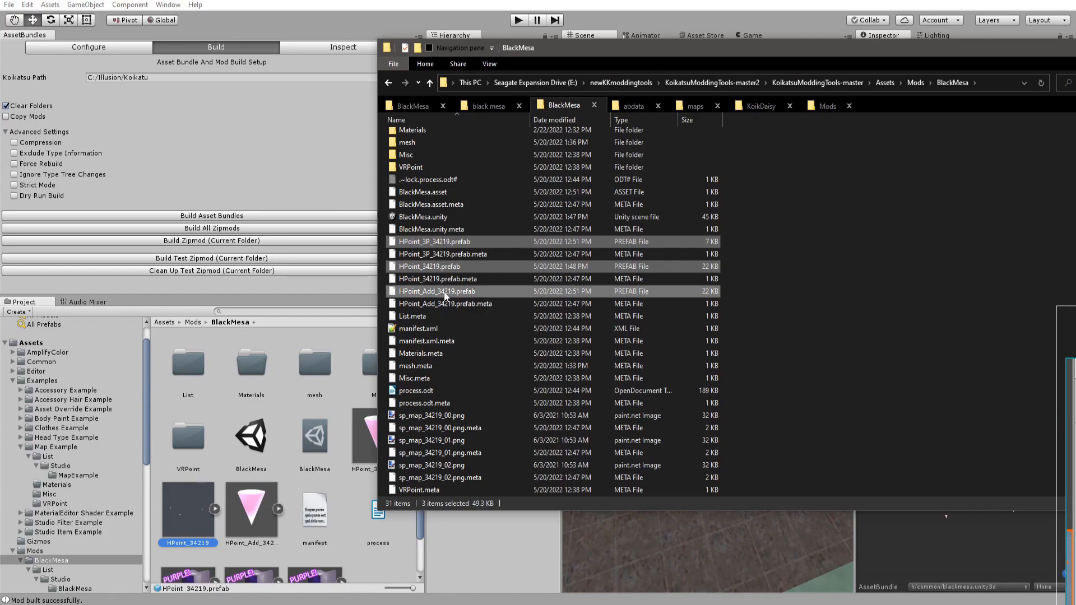
double_click(410, 167)
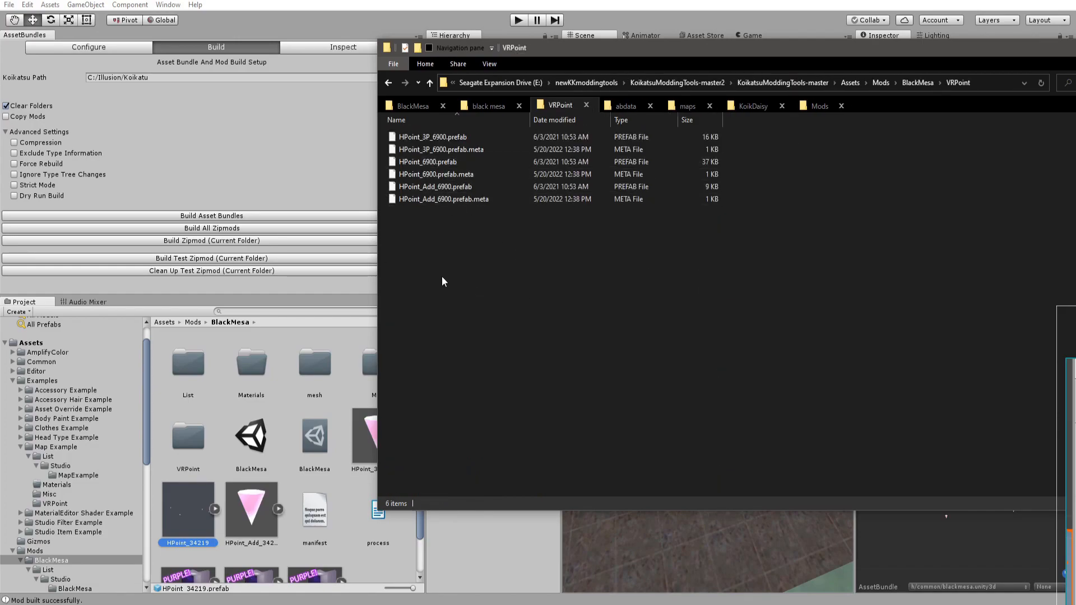
key("ctrl+a")
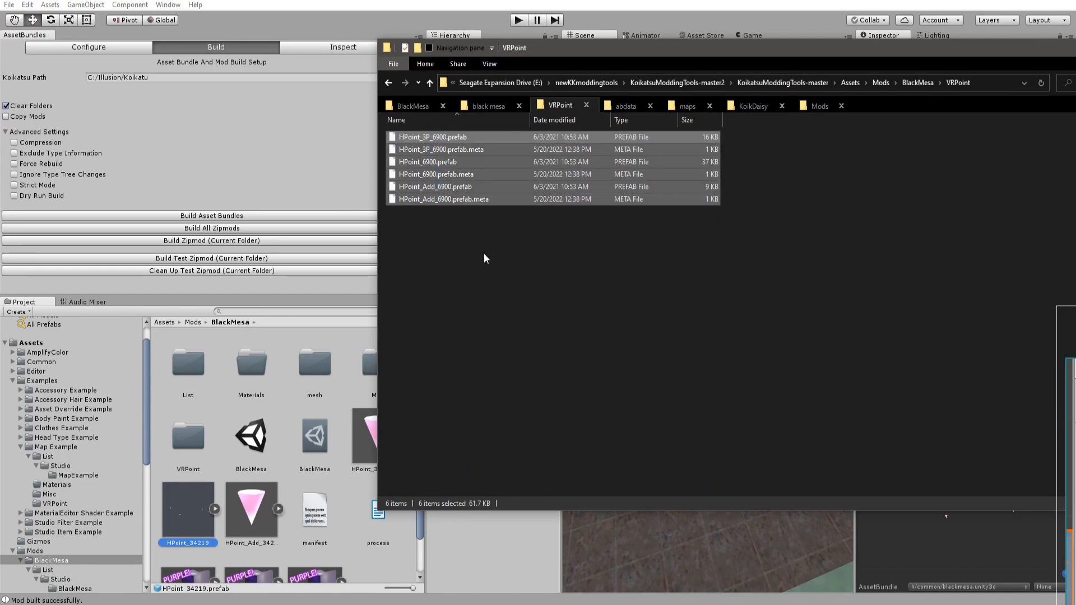
key("Delete")
key("ctrl+v")
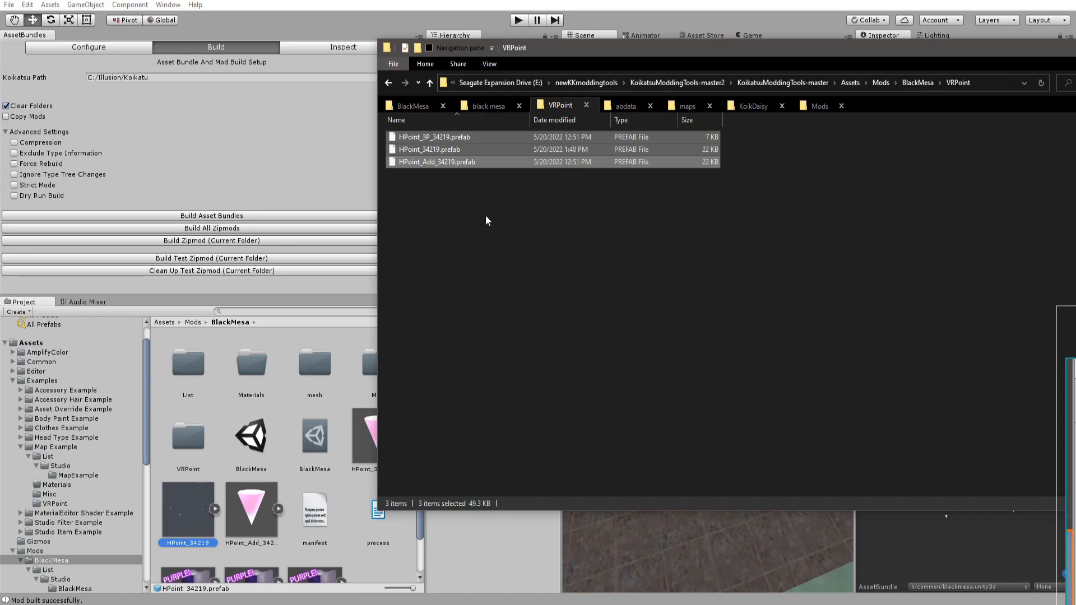
Select the three H-point prefabs in the VRPoint folder and run Configure VR HPoints on them.
left_click(479, 208)
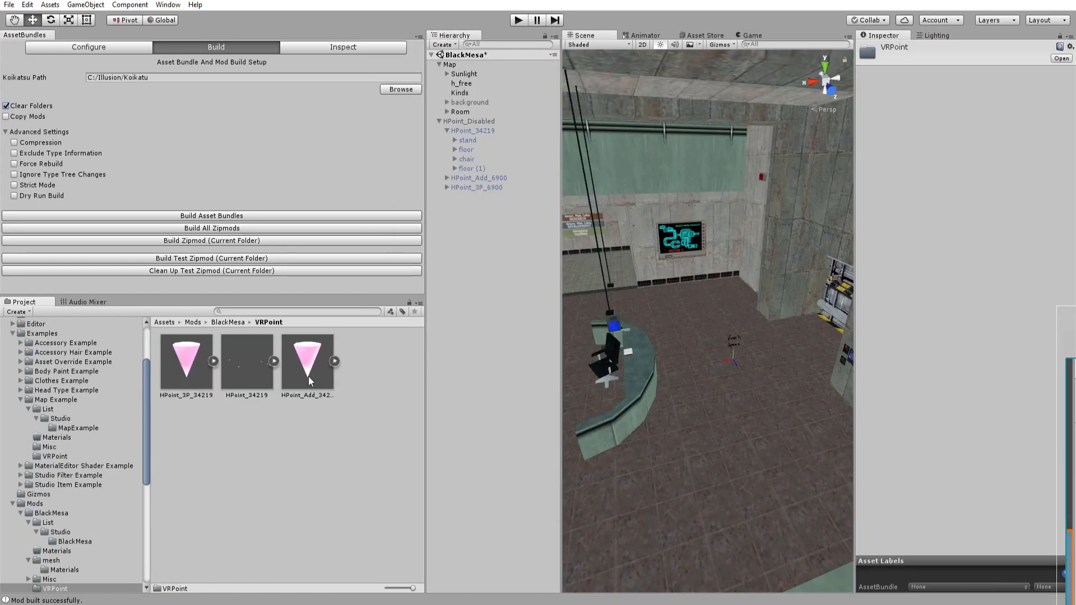
left_click(309, 381)
left_click(235, 321)
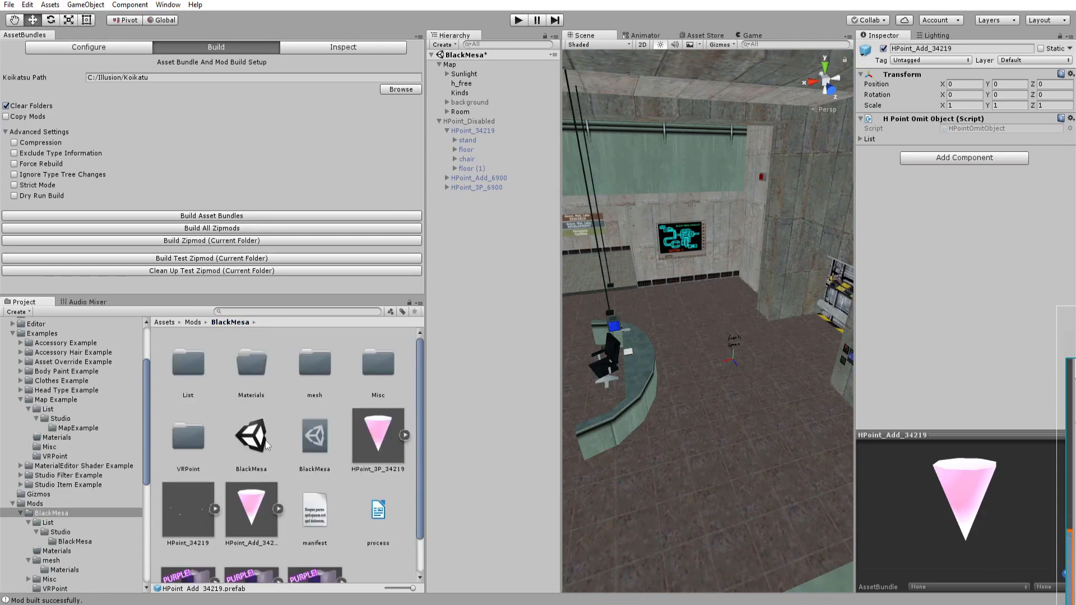
double_click(186, 444)
left_click(290, 378)
left_click(195, 362, "shift")
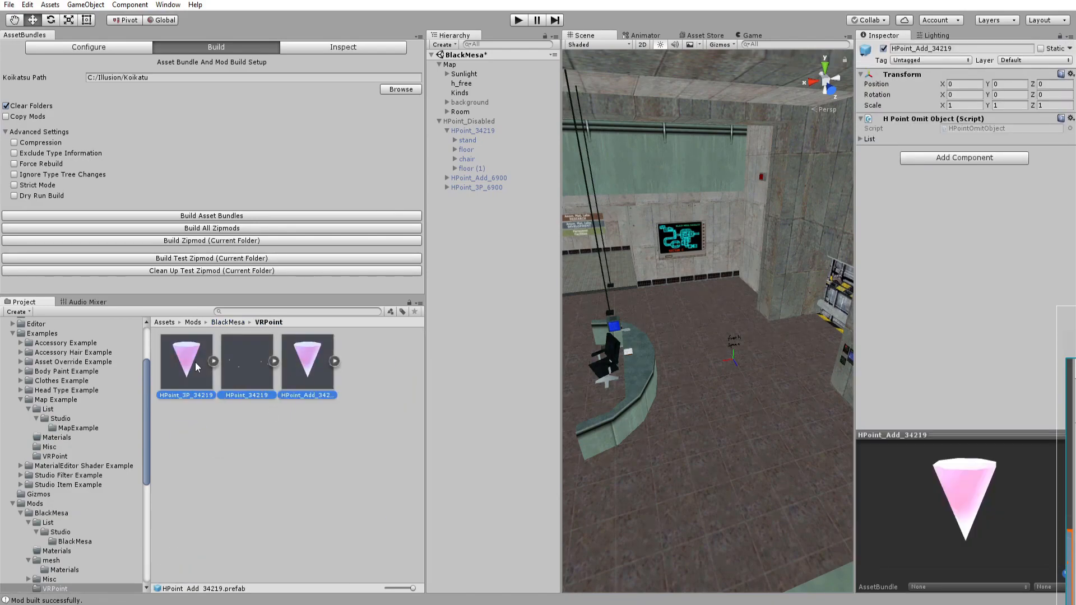
right_click(176, 354)
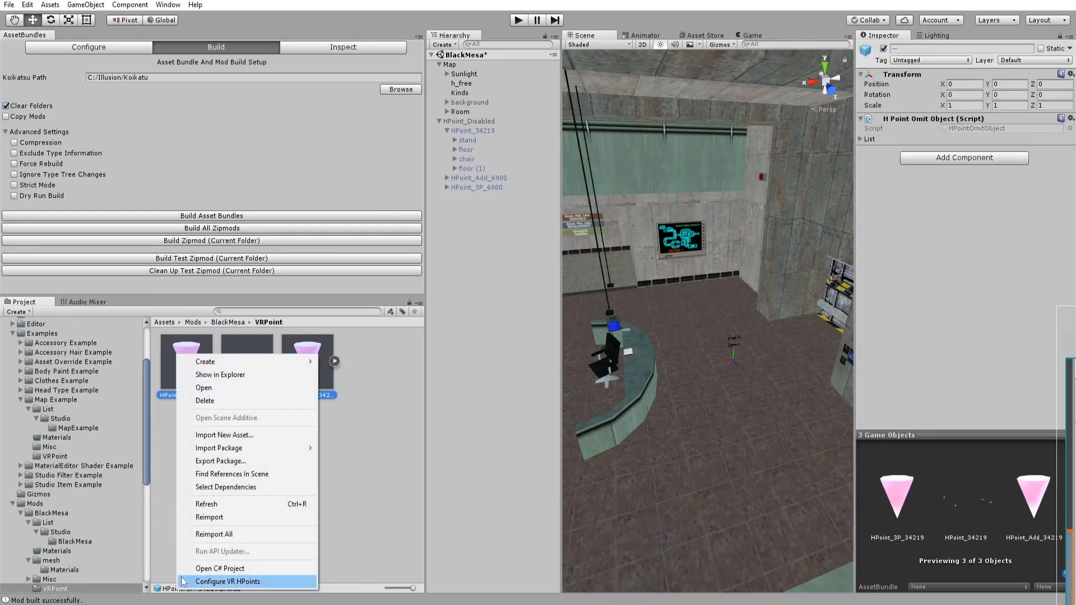
left_click(198, 582)
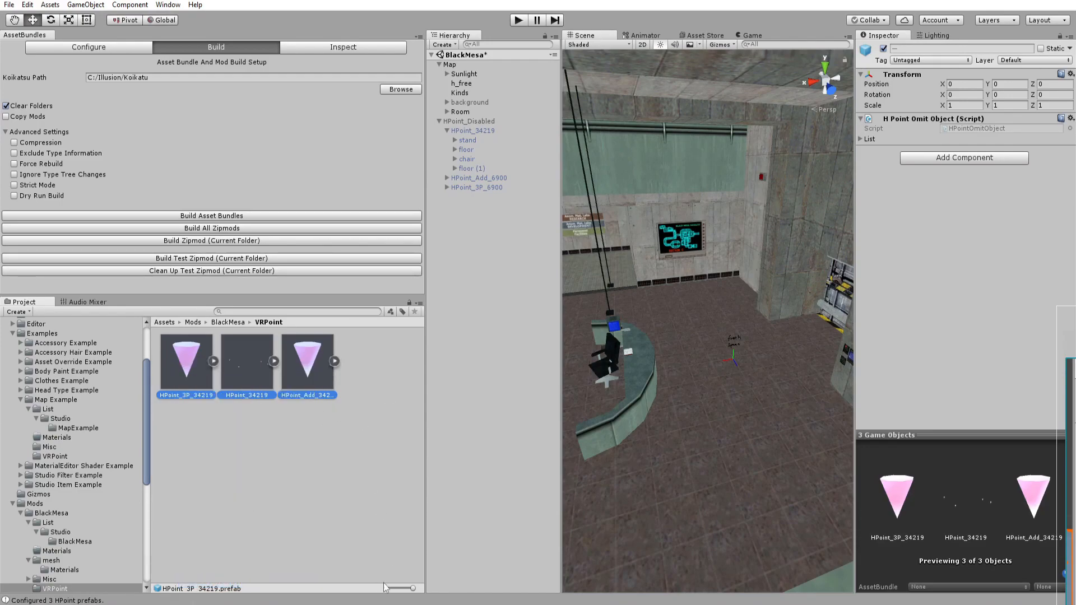
Consult the guide document and assign the three VR H-point prefabs to a new asset bundle vr/common/blackmesa.unity3d.
left_click(392, 603)
scroll(603, 390, "down", 2)
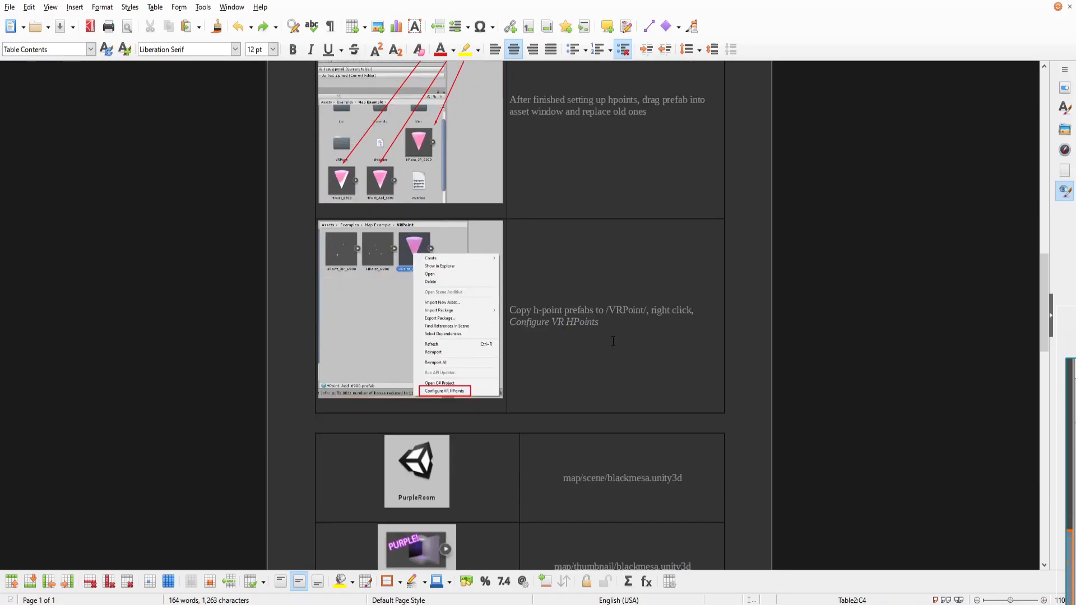
scroll(355, 204, "up", 2)
scroll(411, 211, "up", 1)
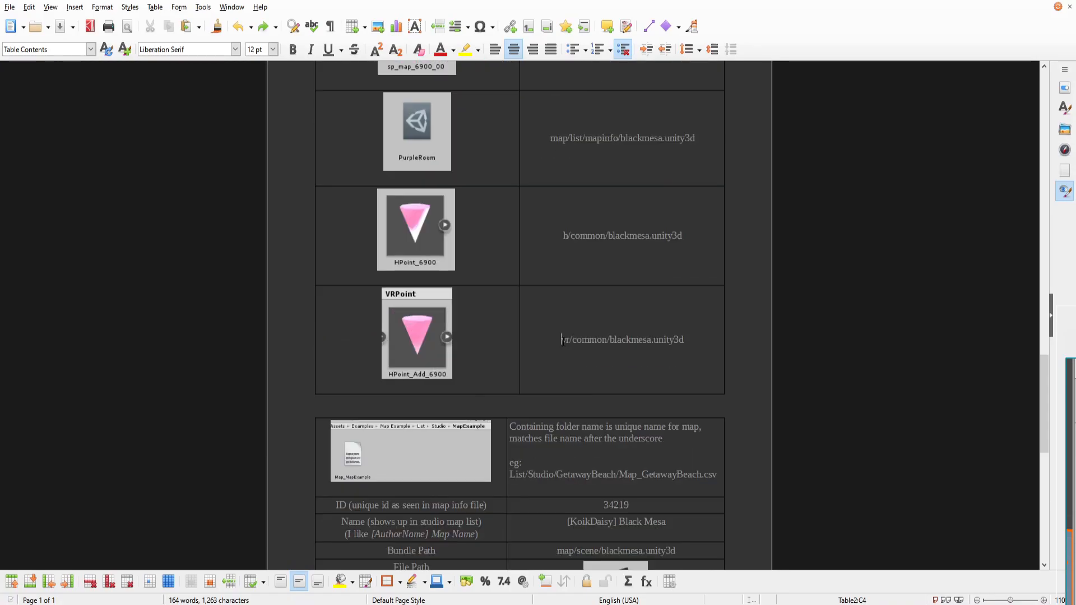
left_click_drag(562, 340, 684, 340)
key("ctrl+c")
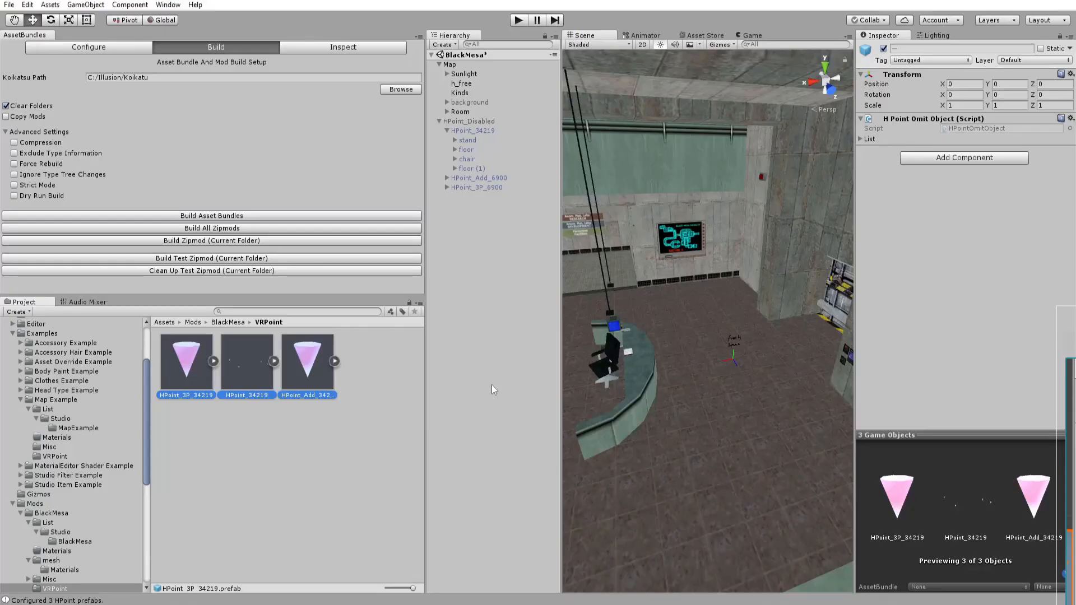
left_click(933, 587)
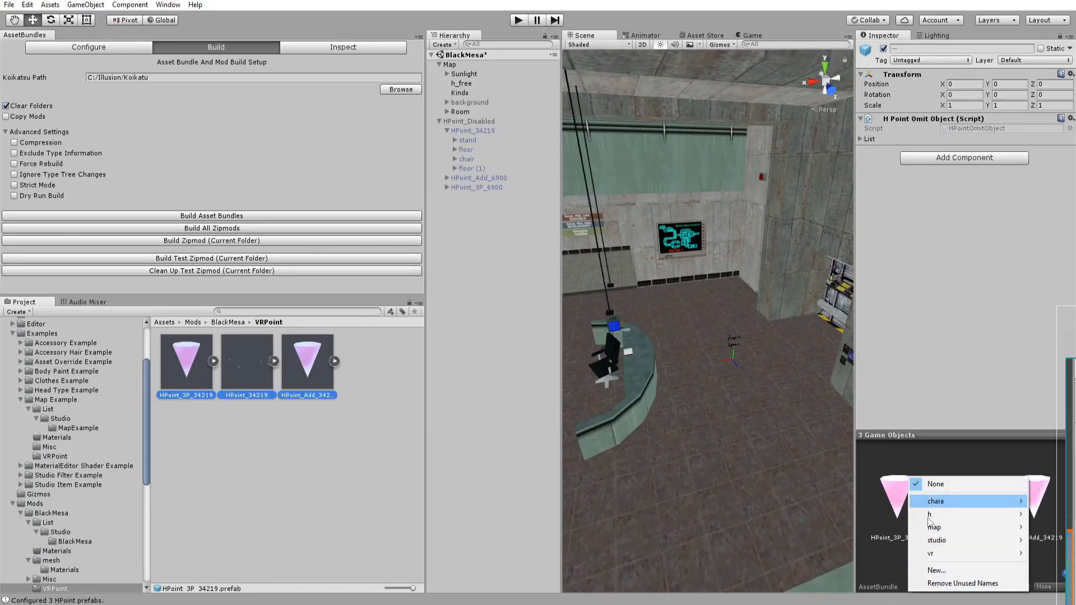
left_click(935, 571)
key("ctrl+v")
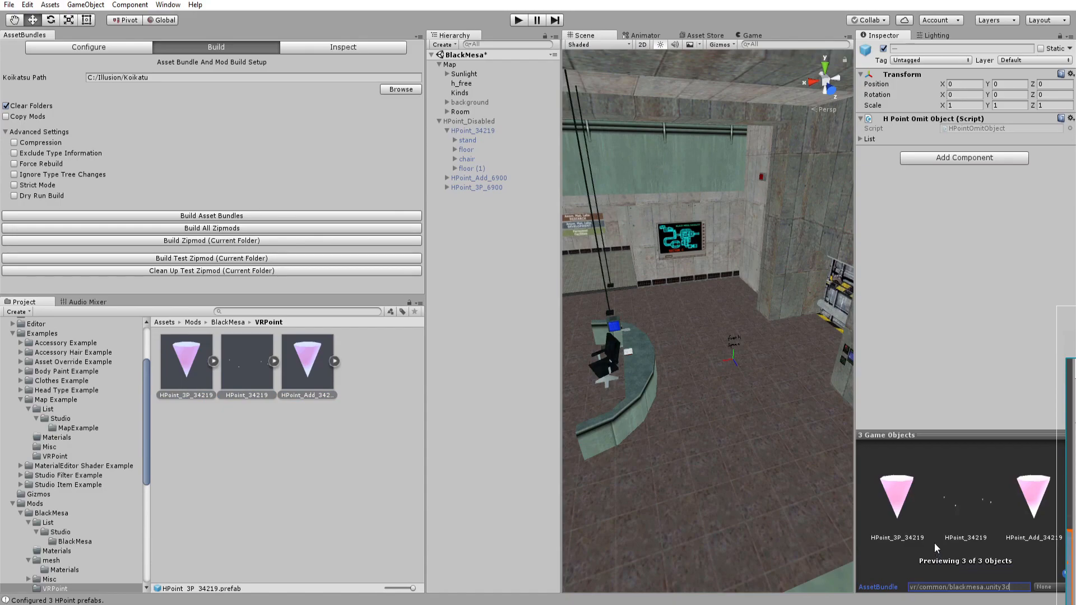
key("Return")
Reactivate the H-point groups so the H-point figures show around the reception desk.
left_click(337, 474)
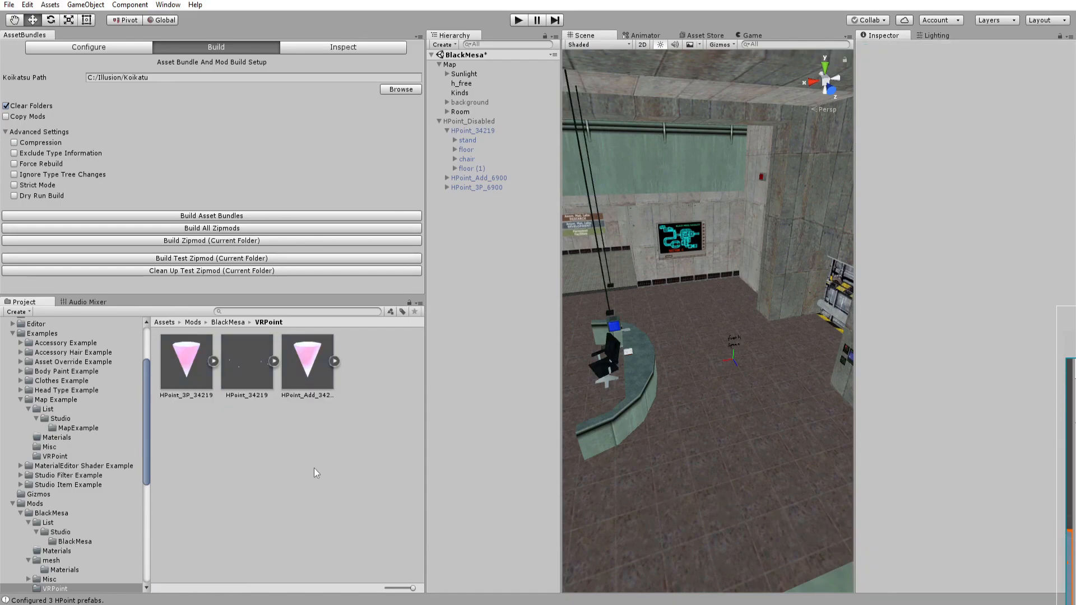
left_click_drag(701, 344, 656, 335, "alt")
double_click(516, 140)
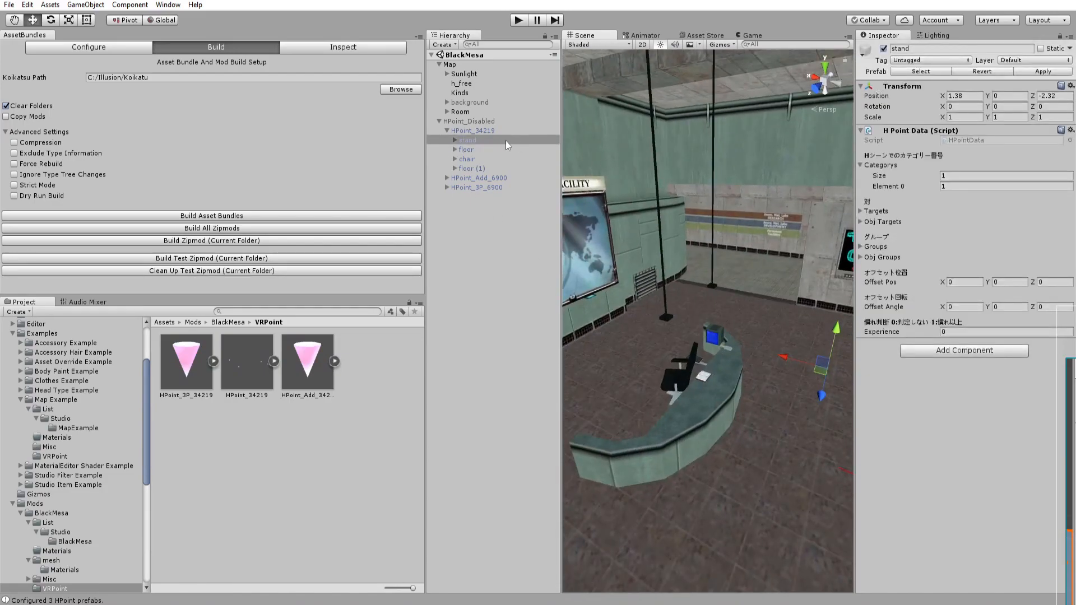
left_click(486, 131)
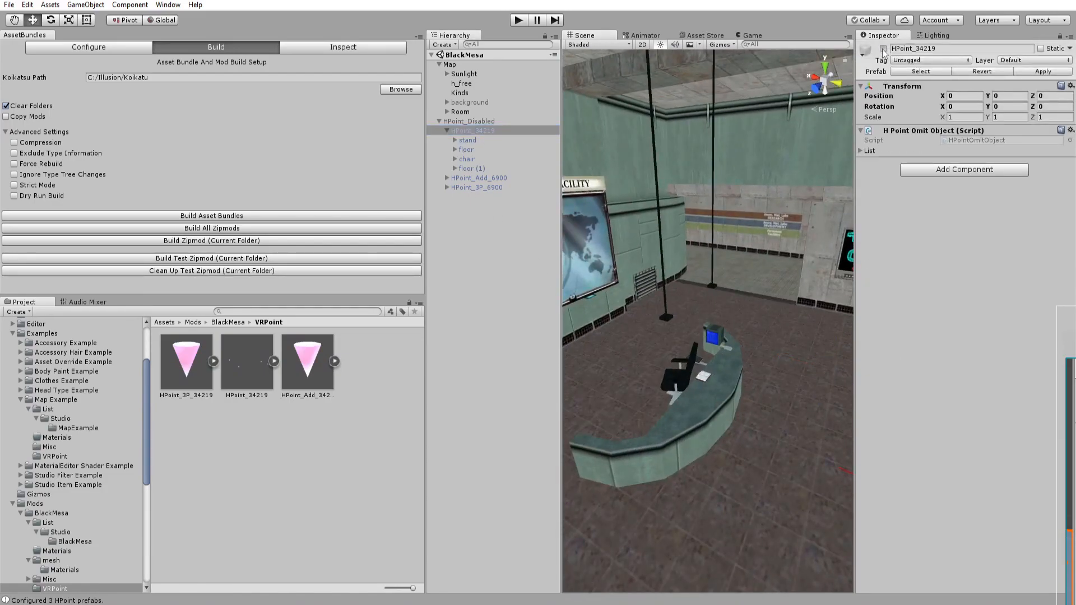
left_click(482, 178)
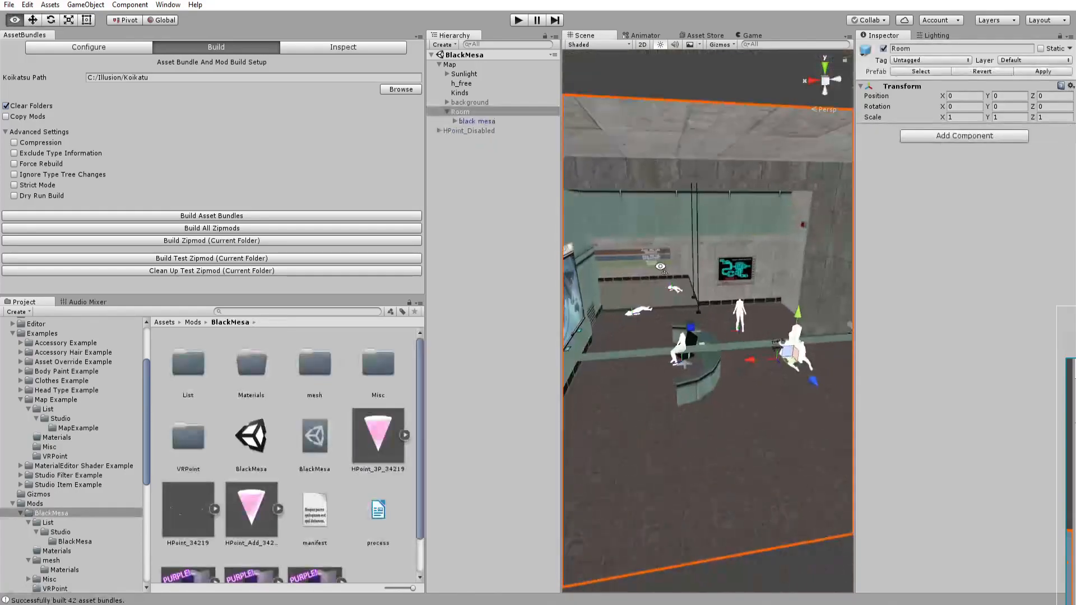
left_click_drag(673, 259, 644, 257, "alt")
left_click_drag(732, 264, 626, 266, "alt")
right_click_drag(625, 266, 602, 255)
Set the Room object's layer to Map.
left_click(472, 114)
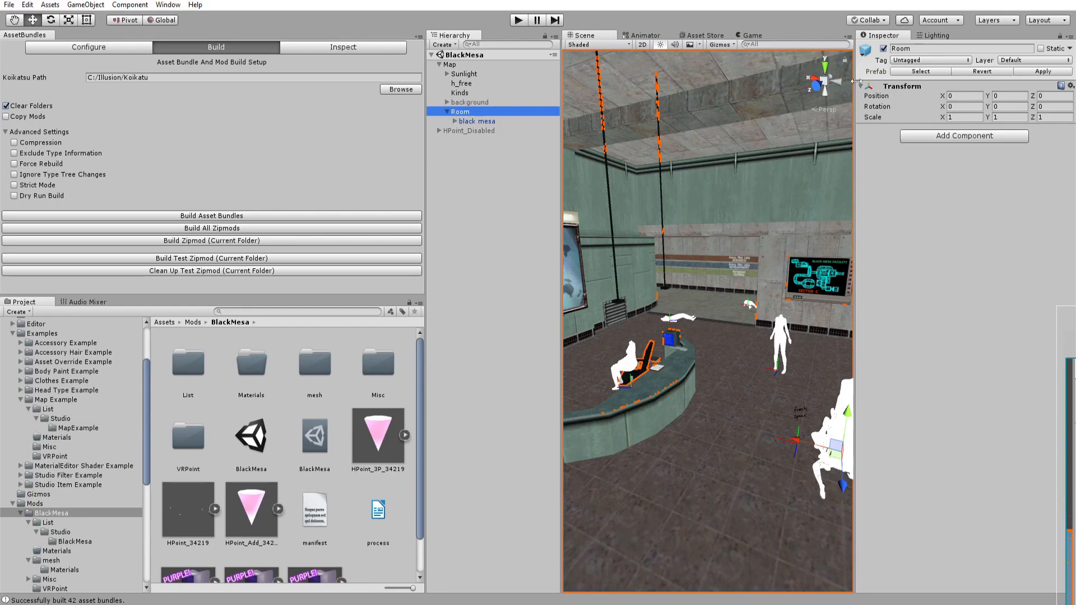
left_click(1016, 61)
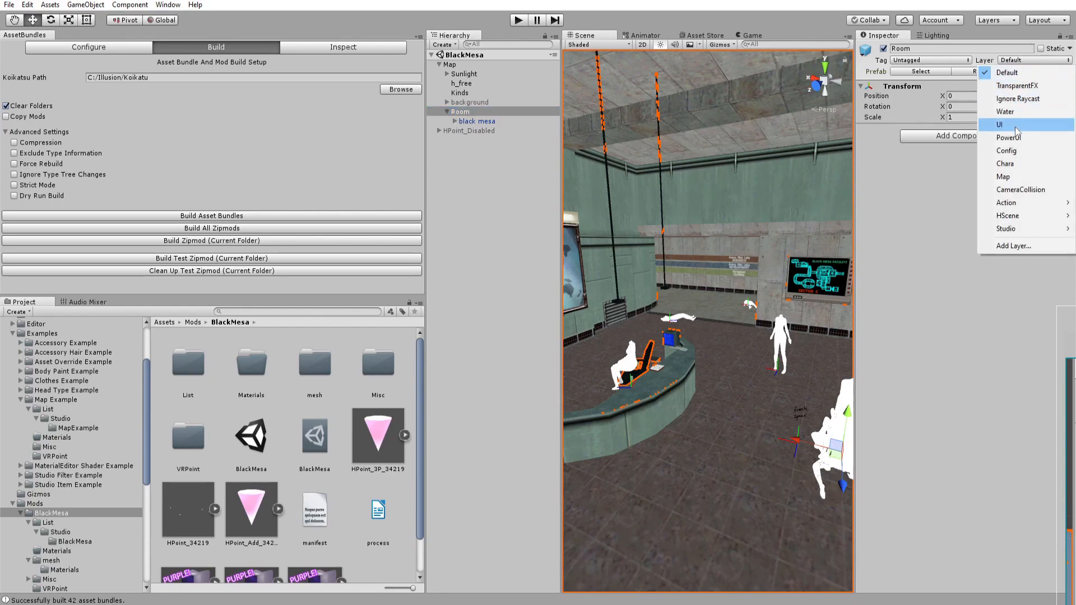
left_click(1003, 177)
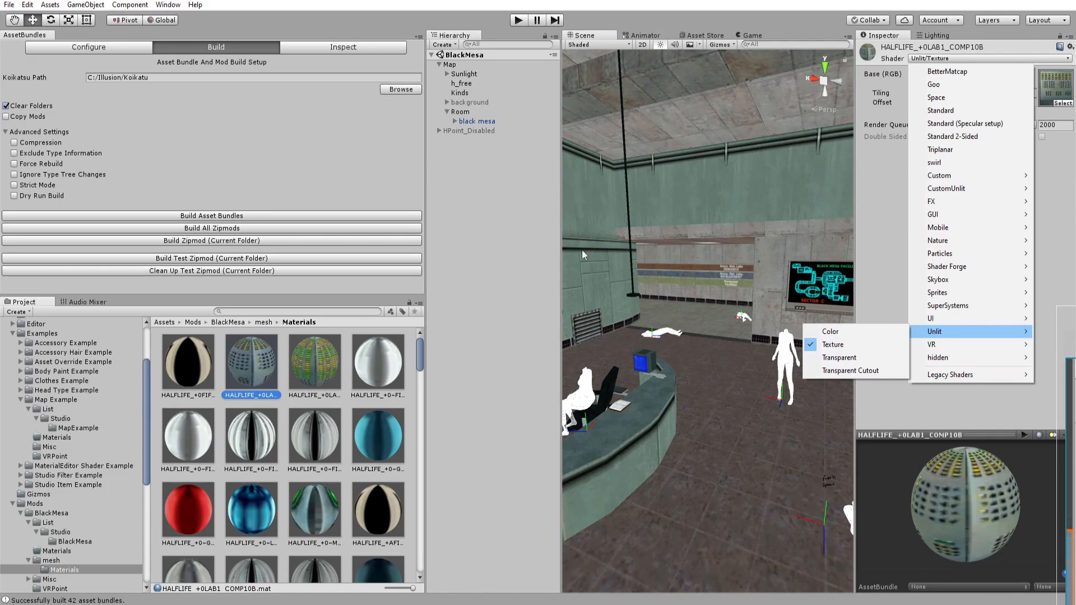
Check the Room object's layer setting and orbit around the reception area in the scene view.
left_click(502, 223)
right_click_drag(675, 248, 667, 256)
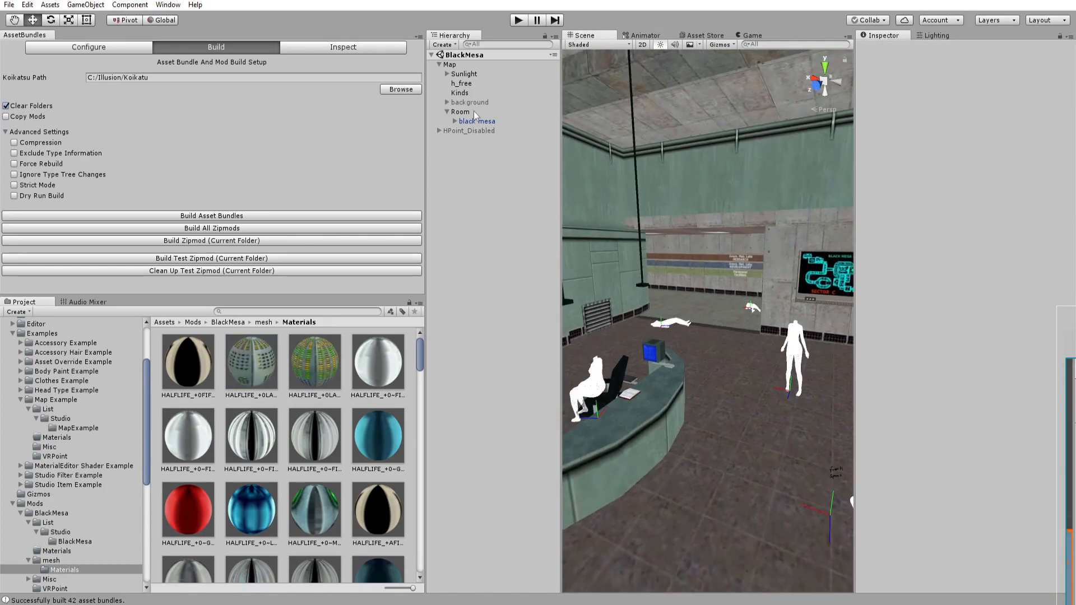
left_click(461, 112)
left_click(1015, 61)
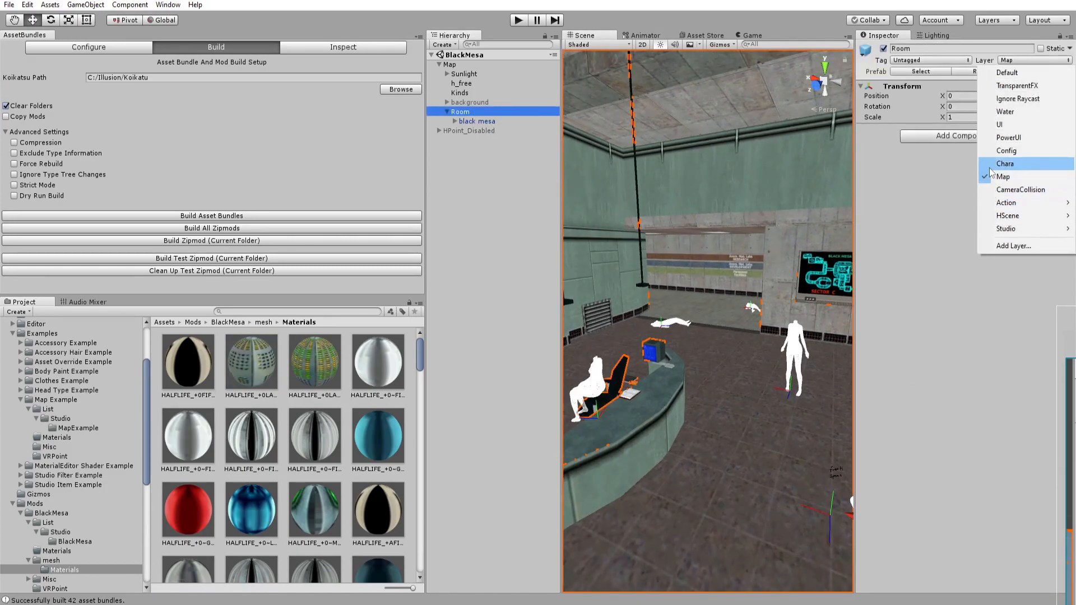
left_click(930, 214)
right_click_drag(687, 244, 724, 234)
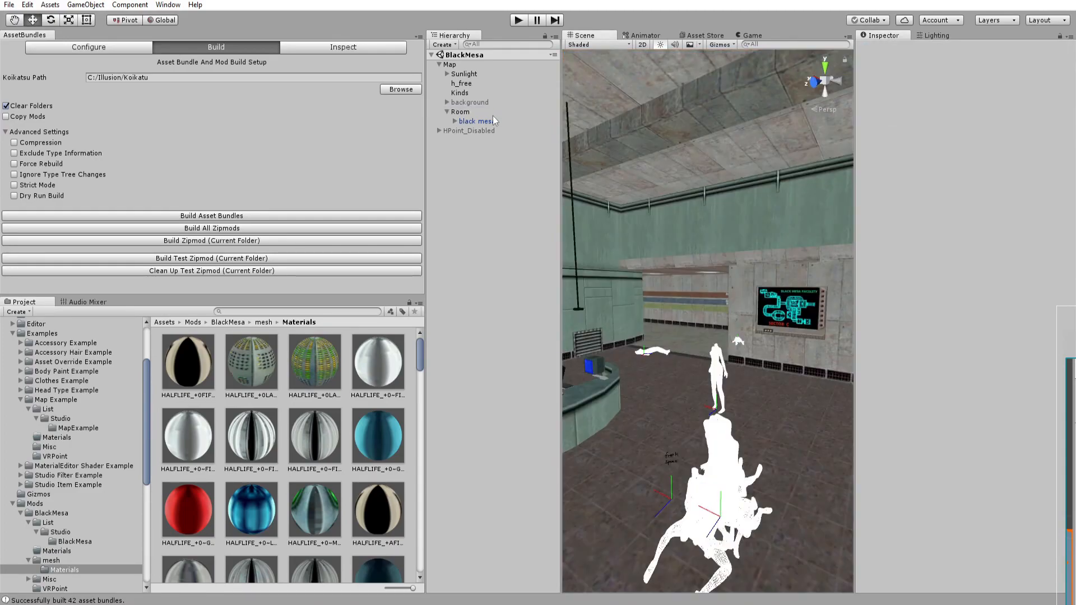
left_click(488, 113)
key("w")
right_click_drag(686, 220, 725, 230)
key("s")
left_click(1027, 61)
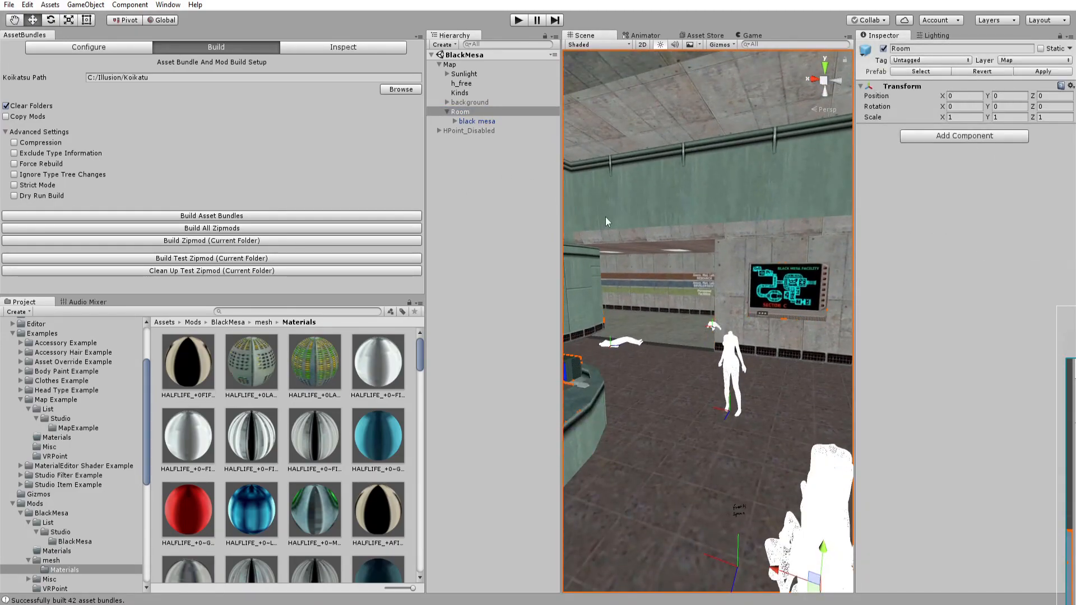
right_click_drag(598, 222, 666, 242)
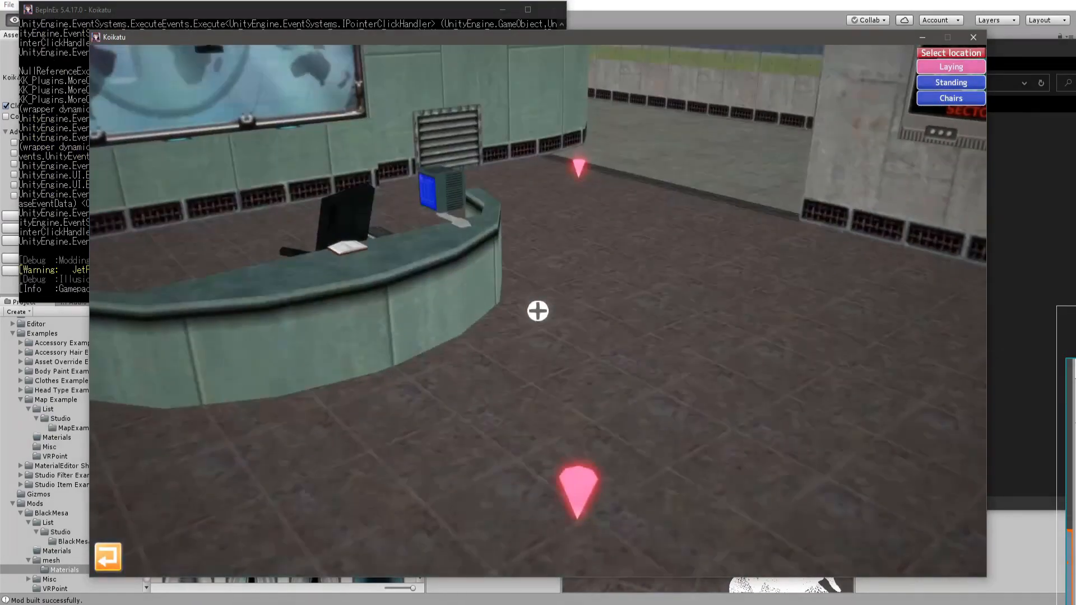
mouse_move(538, 311)
left_mouse_down()
mouse_move(537, 336)
mouse_move(695, 337)
left_mouse_up()
Build the test zipmod and open the Chairs H-point category on the Black Mesa map in the game.
left_click_drag(312, 213, 145, 151)
mouse_move(746, 98)
left_mouse_down()
mouse_move(521, 106)
mouse_move(860, 128)
left_mouse_up()
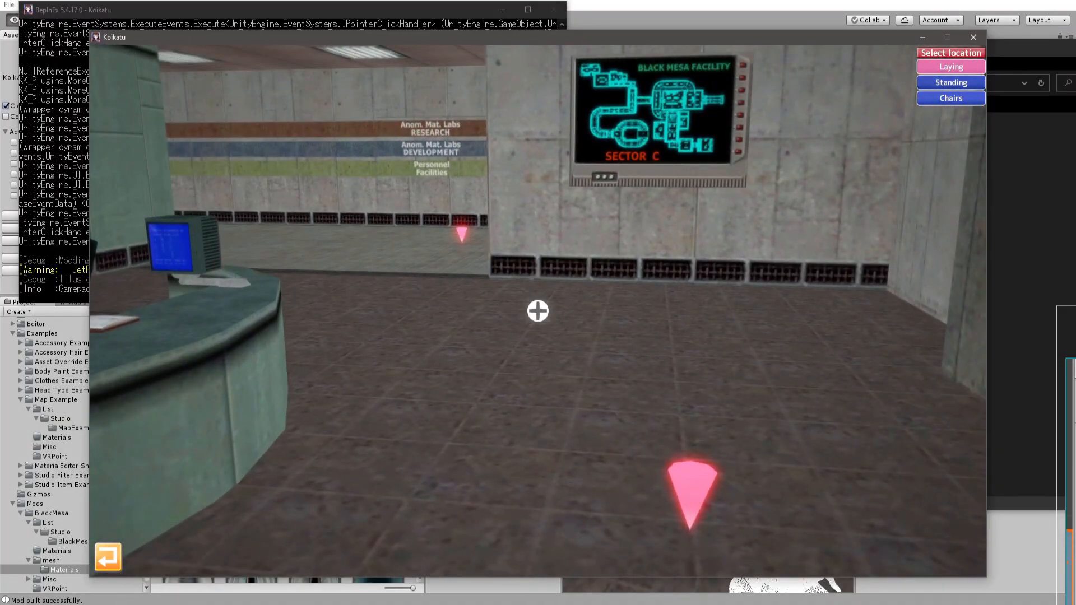
mouse_move(737, 191)
left_mouse_down()
mouse_move(538, 196)
mouse_move(650, 199)
left_mouse_up()
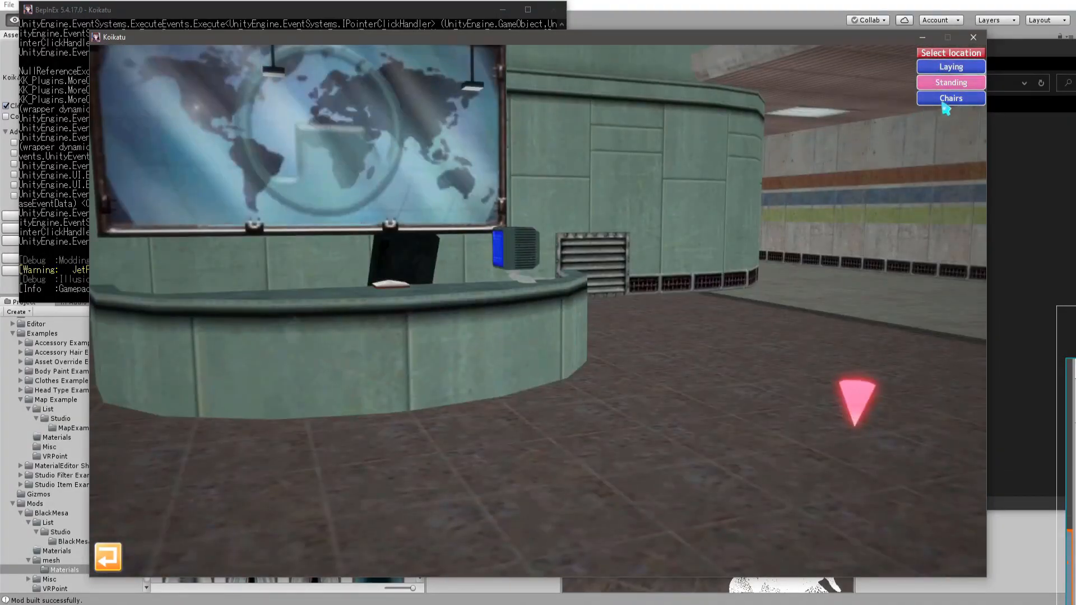
left_click(951, 99)
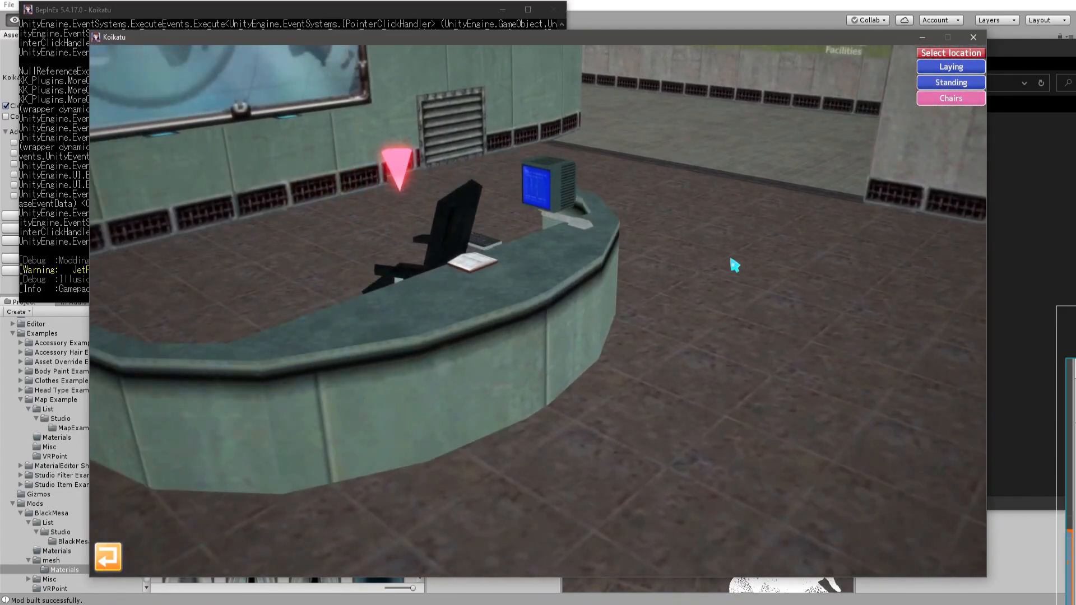
Start an H-scene at the reception desk chair point and orbit the camera around the seated character.
middle_click_drag(538, 310, 538, 224)
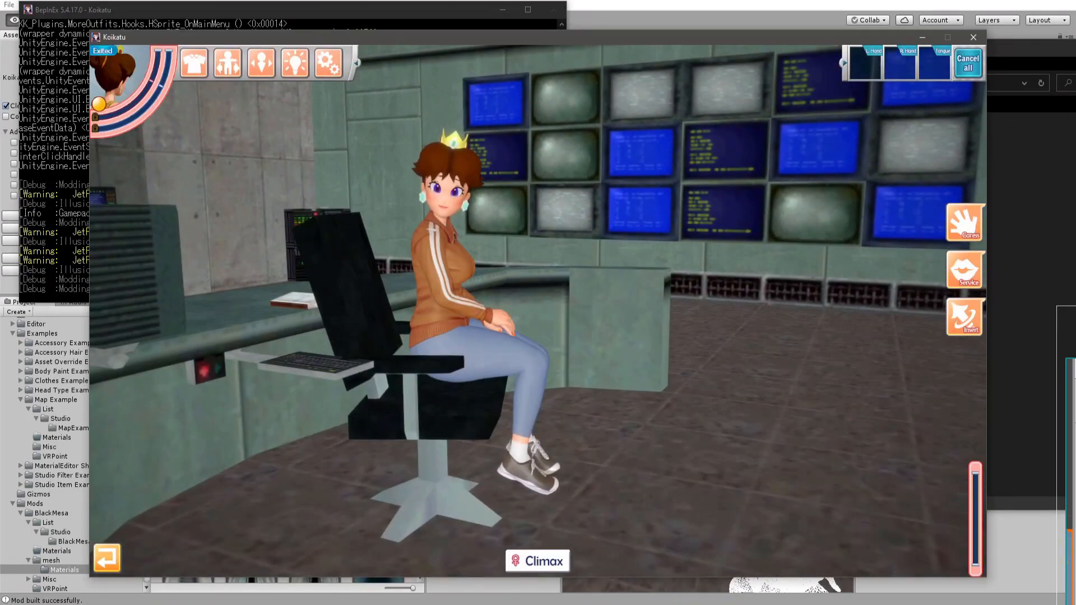
left_click_drag(538, 310, 515, 308)
right_click_drag(538, 310, 538, 392)
mouse_move(538, 310)
left_mouse_down()
mouse_move(628, 292)
mouse_move(684, 213)
mouse_move(594, 280)
mouse_move(628, 302)
mouse_move(611, 297)
mouse_move(728, 308)
mouse_move(706, 331)
mouse_move(404, 359)
left_mouse_up()
left_click_drag(538, 310, 482, 281)
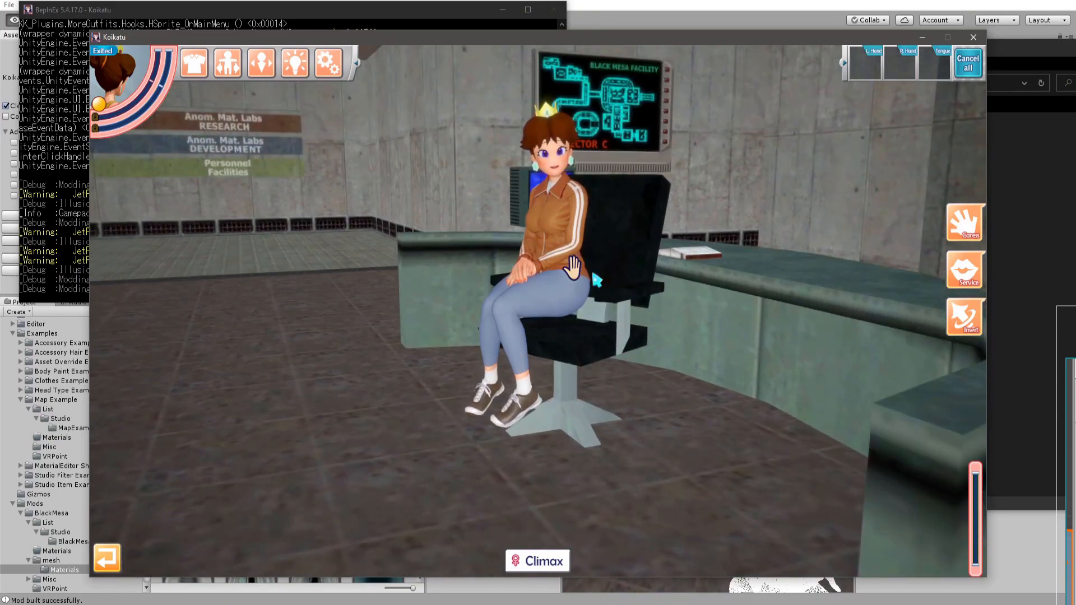
left_click_drag(582, 332, 695, 292)
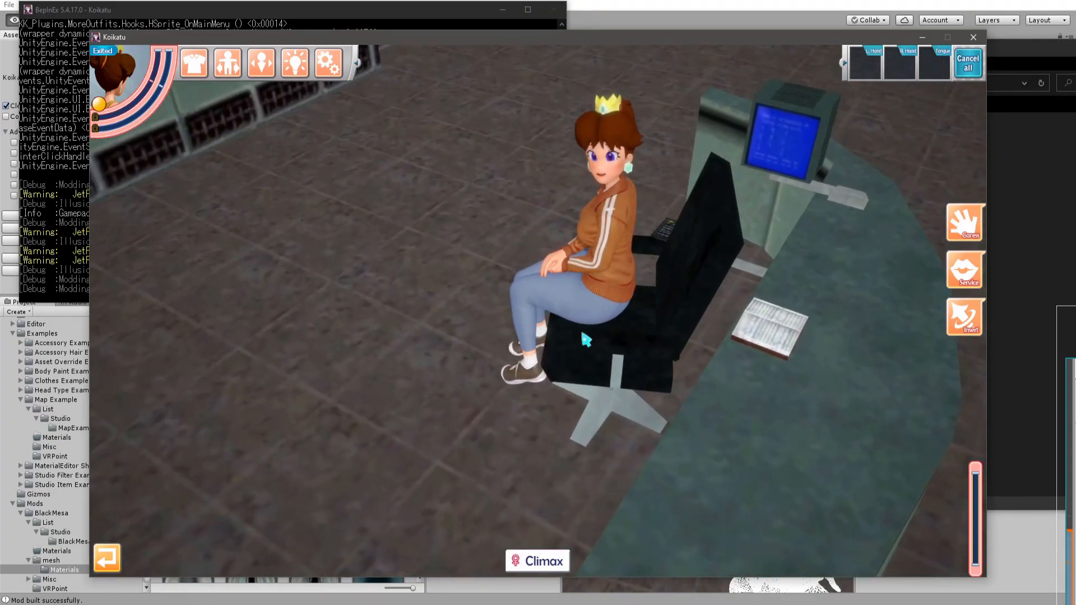
left_click_drag(611, 322, 375, 314)
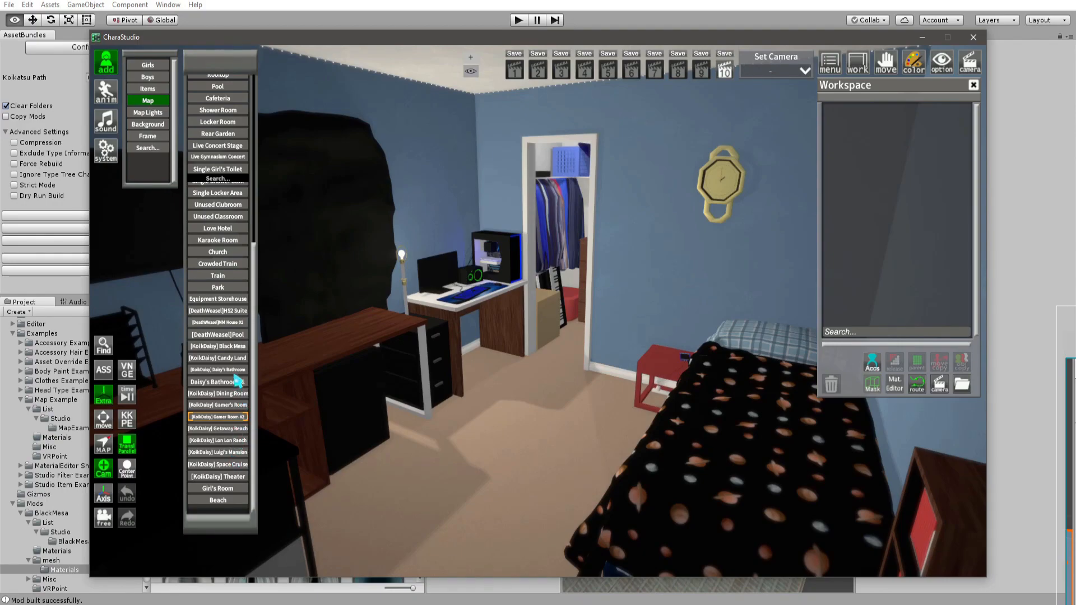
Load the [KoikDaisy] Black Mesa map in CharaStudio and orbit the camera to inspect it.
left_click(230, 347)
left_click_drag(402, 280, 426, 273)
right_click_drag(579, 250, 661, 251)
left_click_drag(661, 251, 774, 255)
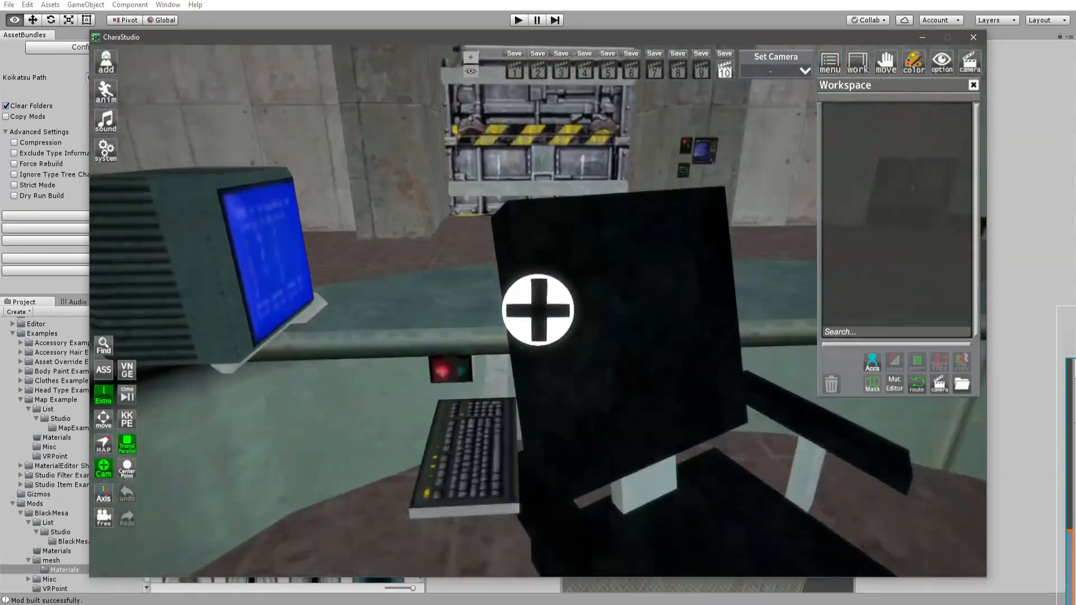
left_click_drag(538, 281, 695, 264)
right_click_drag(695, 263, 616, 269)
left_click_drag(616, 269, 515, 283)
left_click_drag(329, 310, 471, 311)
right_click_drag(471, 311, 527, 311)
left_click_drag(526, 311, 611, 307)
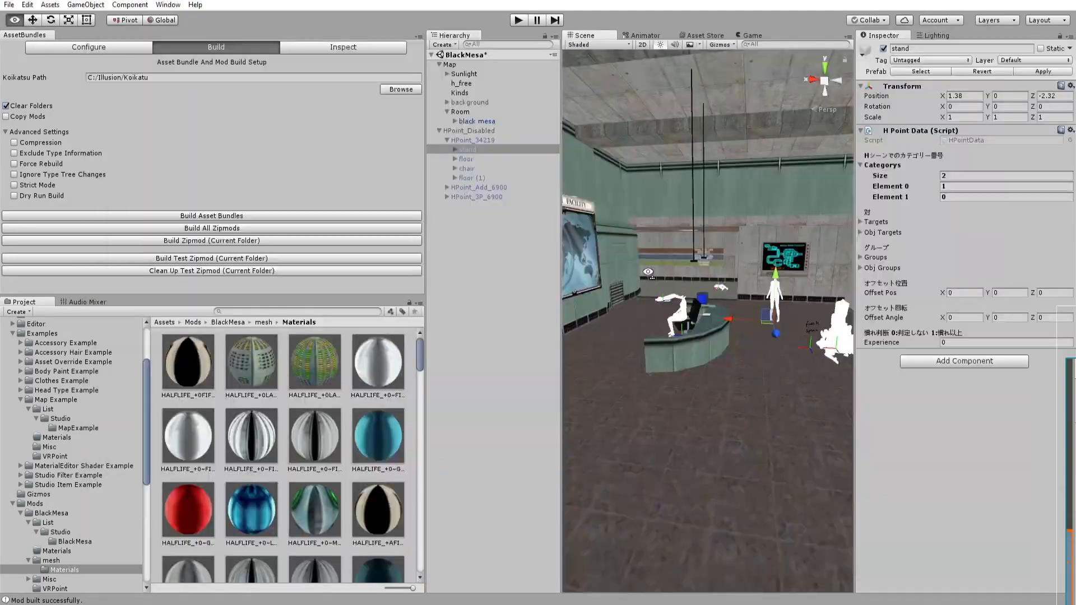
right_click_drag(649, 272, 128, 333)
key("s")
key("s")
key("w")
key("w")
key("s")
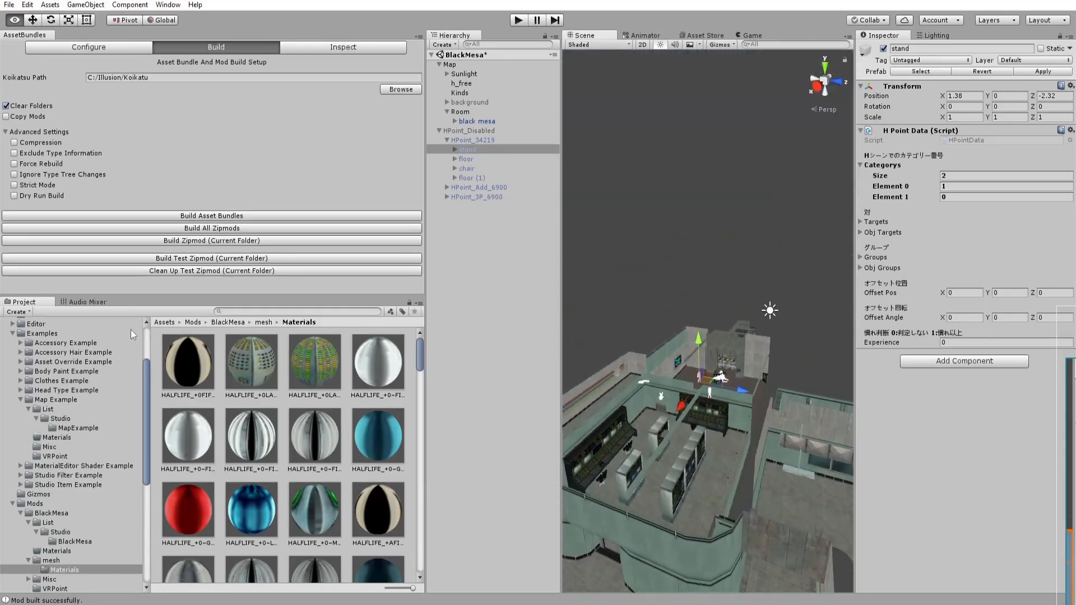
right_click_drag(675, 287, 1, 347)
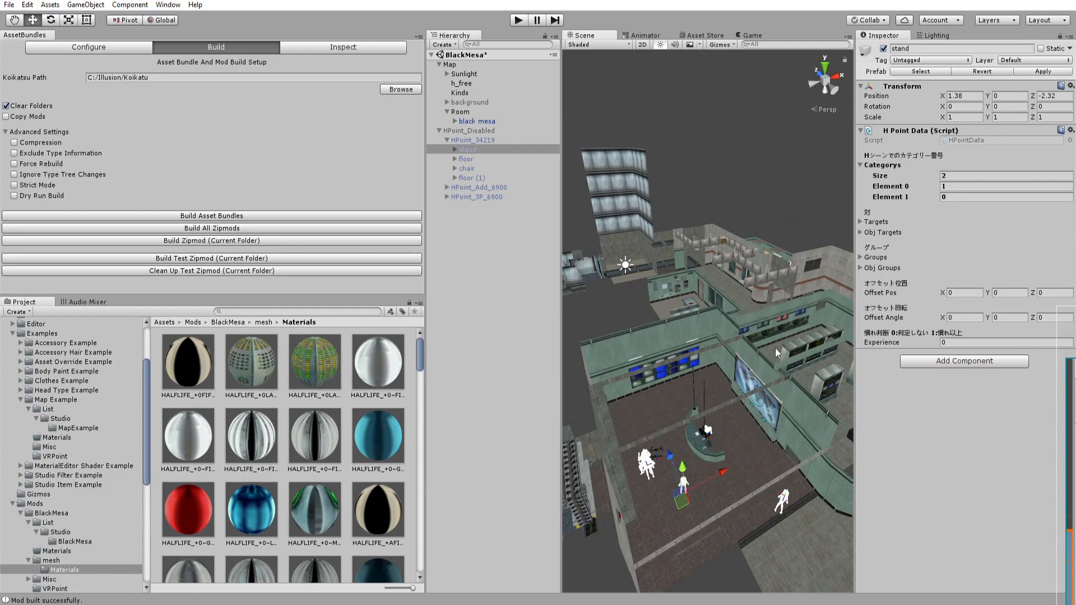